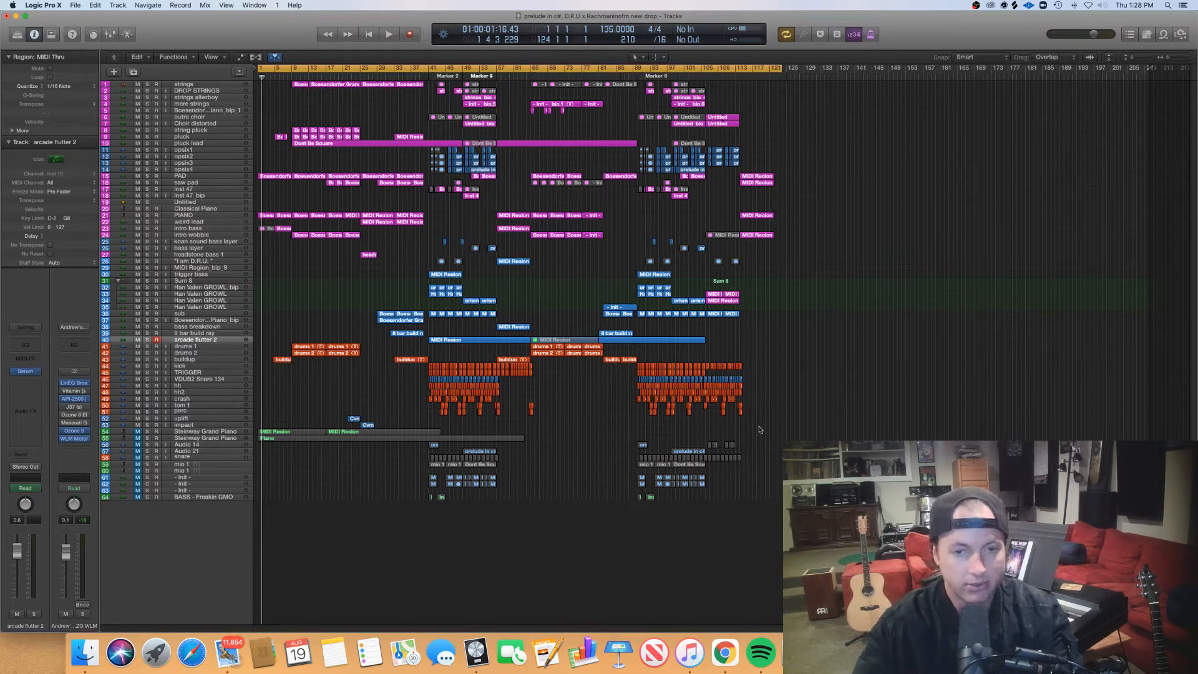
# - Play the project from the beginning and open the four PIANO regions between bars 9 and 25 in the Piano Roll
pyautogui.scroll(2, 760, 428)
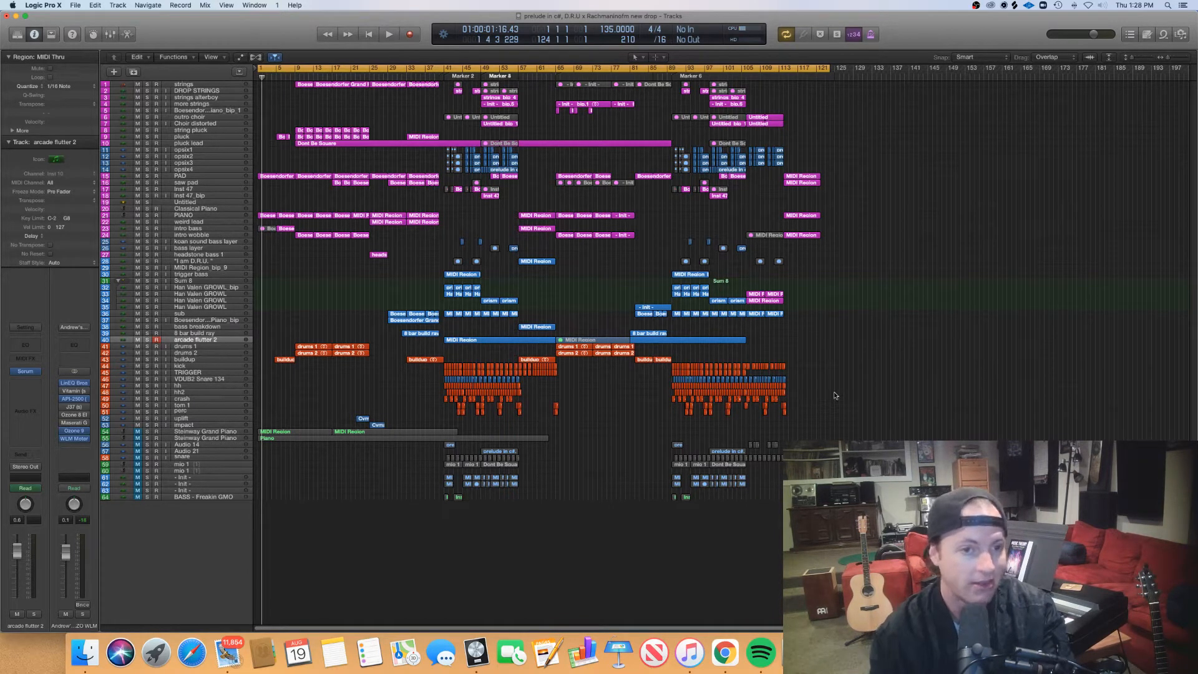
pyautogui.press('Return')
pyautogui.press('space')
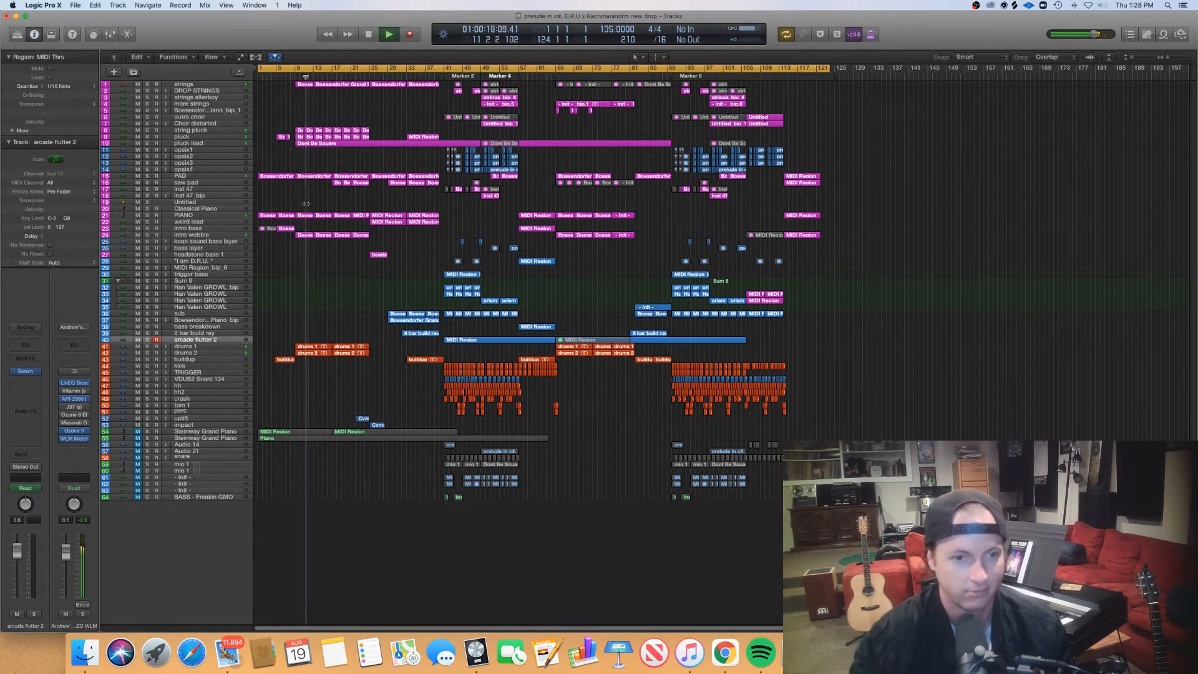
pyautogui.moveTo(363, 222); pyautogui.dragTo(362, 214)
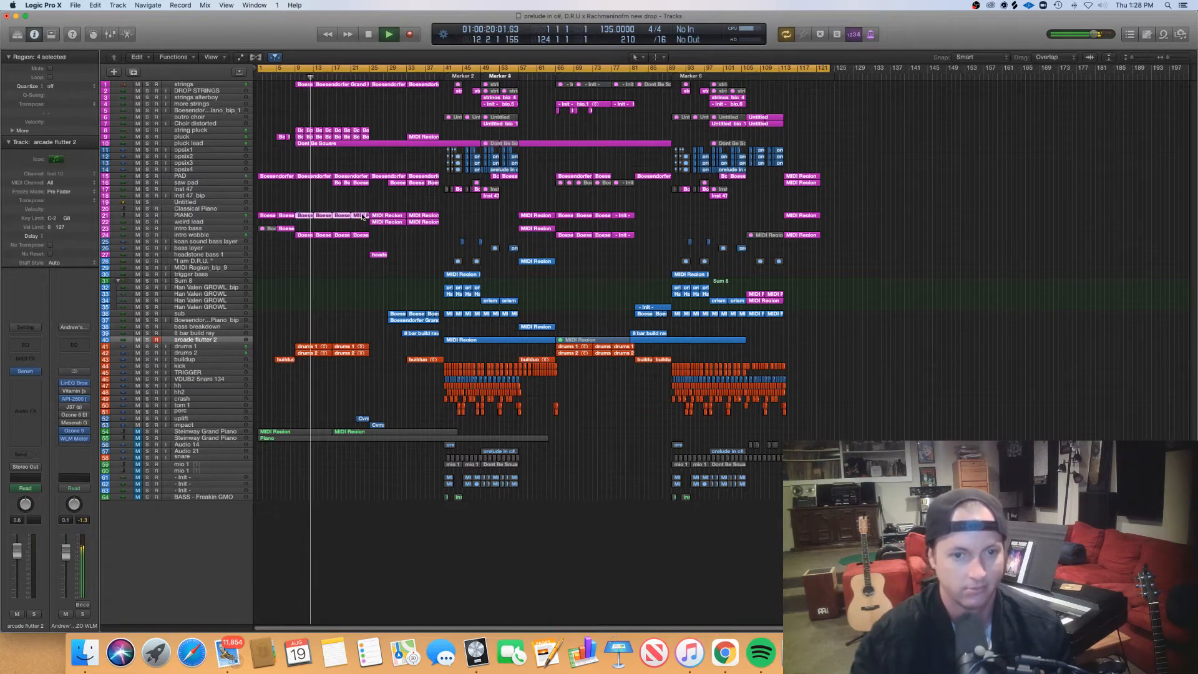
pyautogui.doubleClick(362, 216)
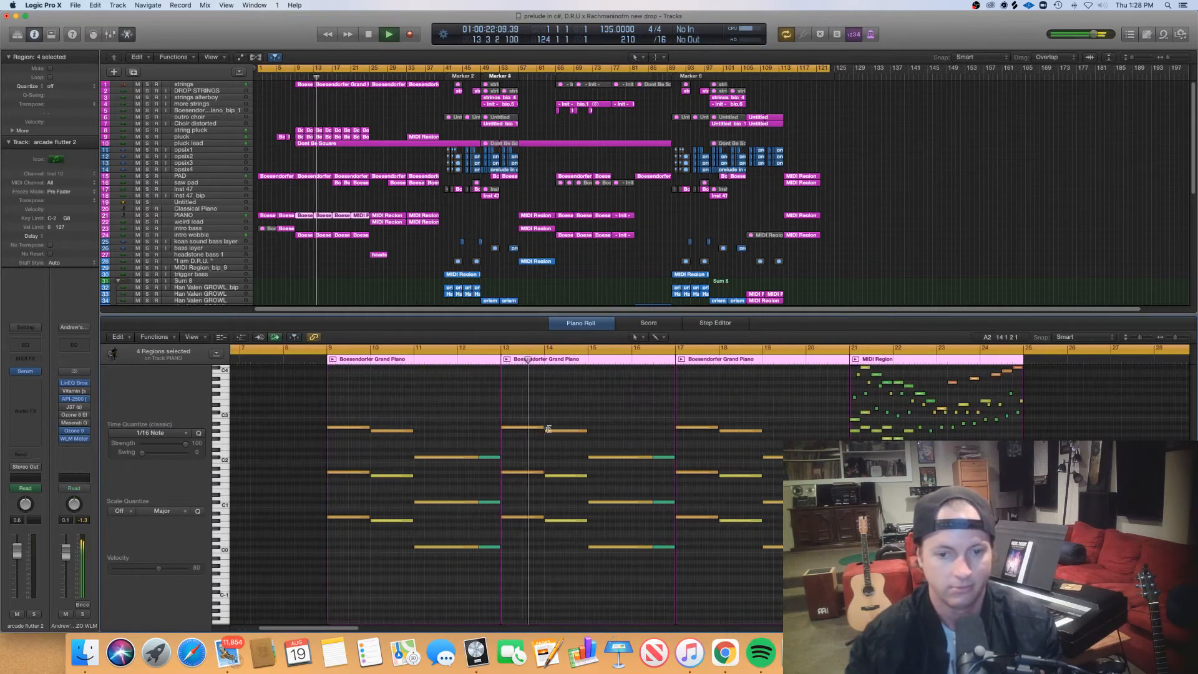
# - Examine the notes of the three saw pad regions between bars 17 and 25 in the Piano Roll
pyautogui.click(340, 186)
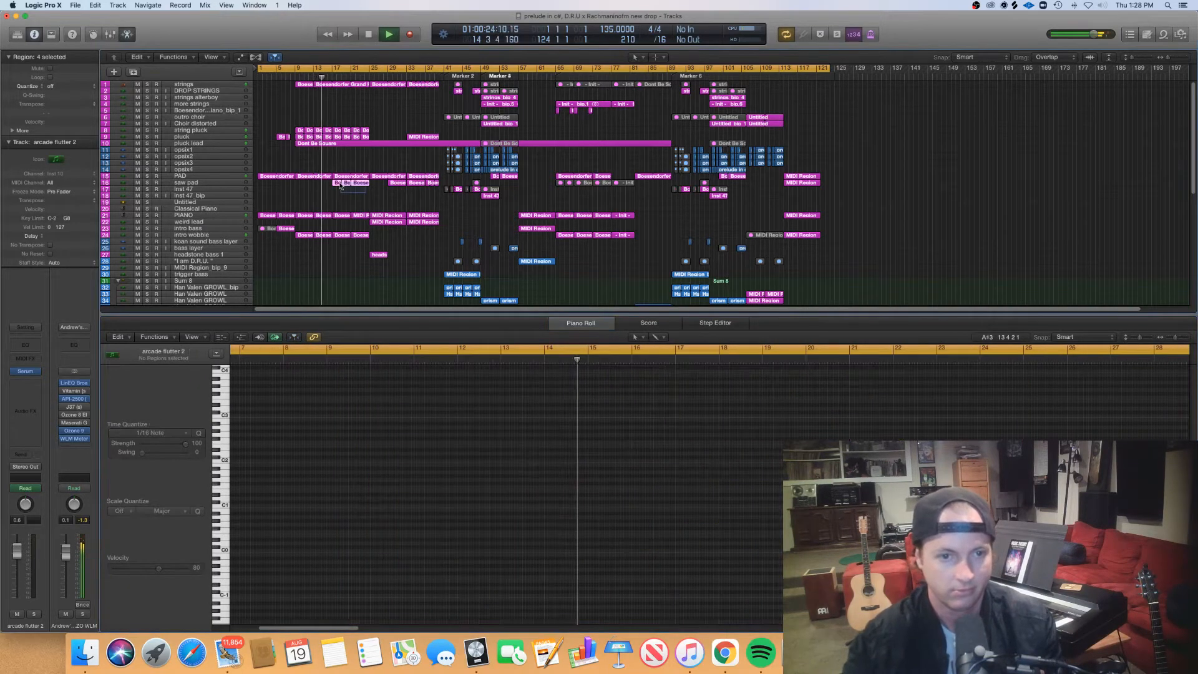
pyautogui.moveTo(340, 185); pyautogui.dragTo(339, 184)
pyautogui.press('super+Right')
pyautogui.press('super+Right')
pyautogui.press('super+Right')
pyautogui.hscroll(5, 620, 435)
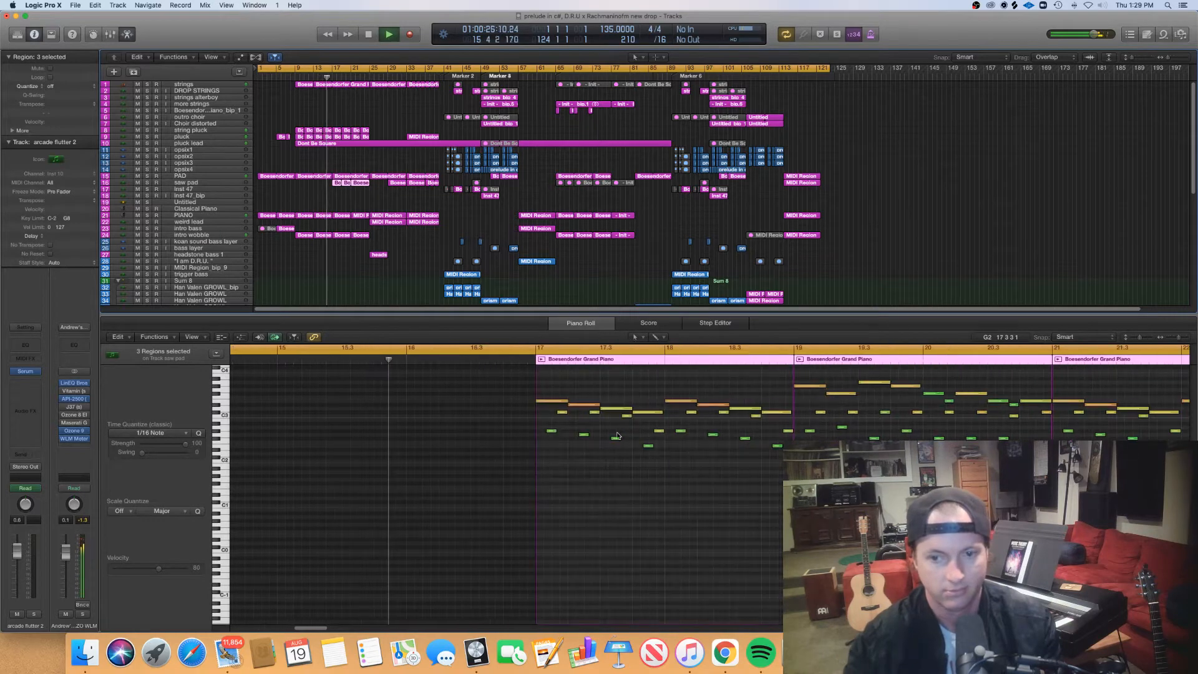
pyautogui.hscroll(3, 617, 435)
pyautogui.scroll(-3, 616, 435)
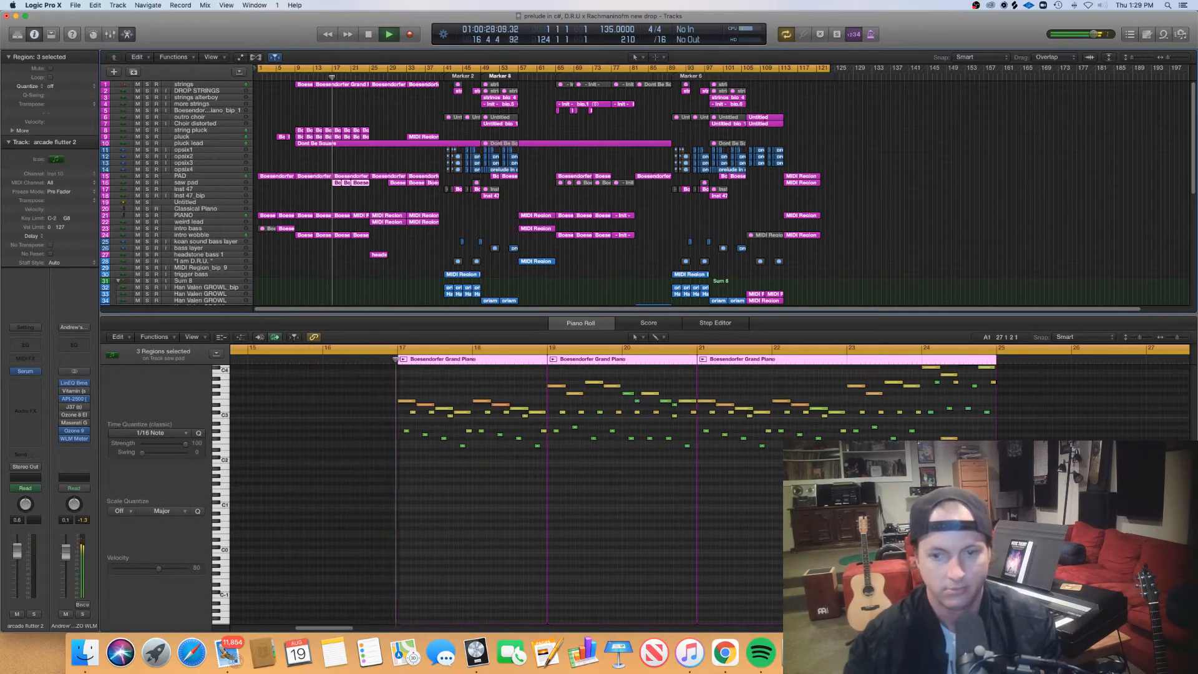
pyautogui.scroll(5, 616, 434)
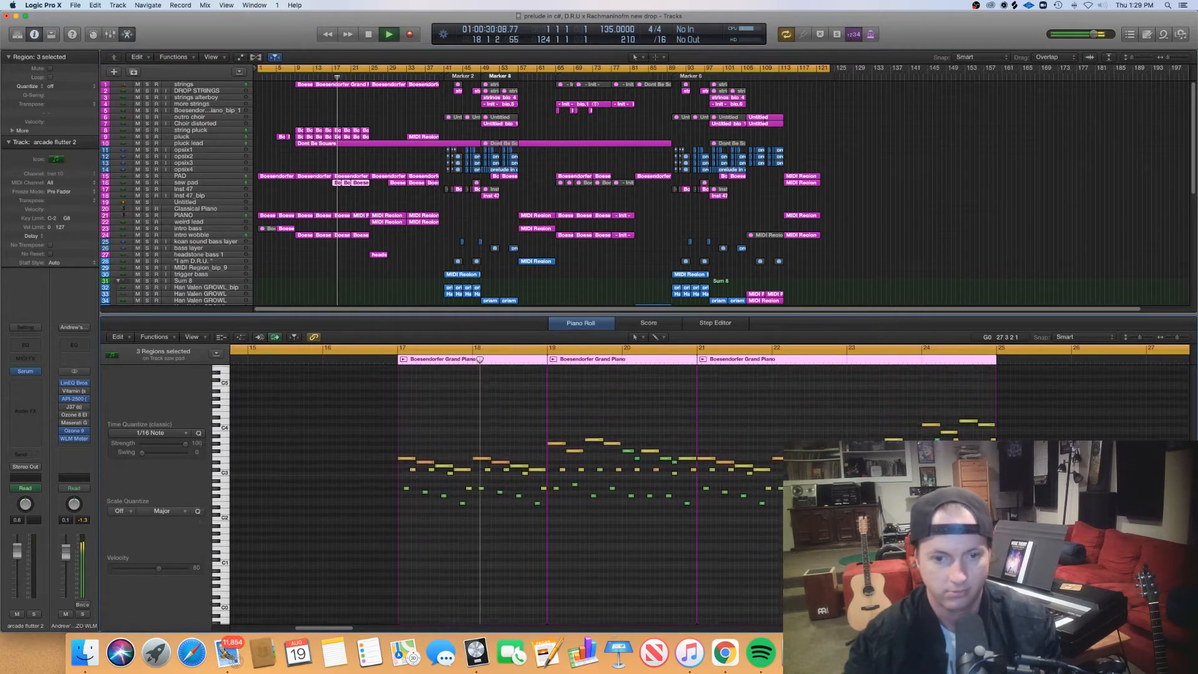
pyautogui.press('super+Right')
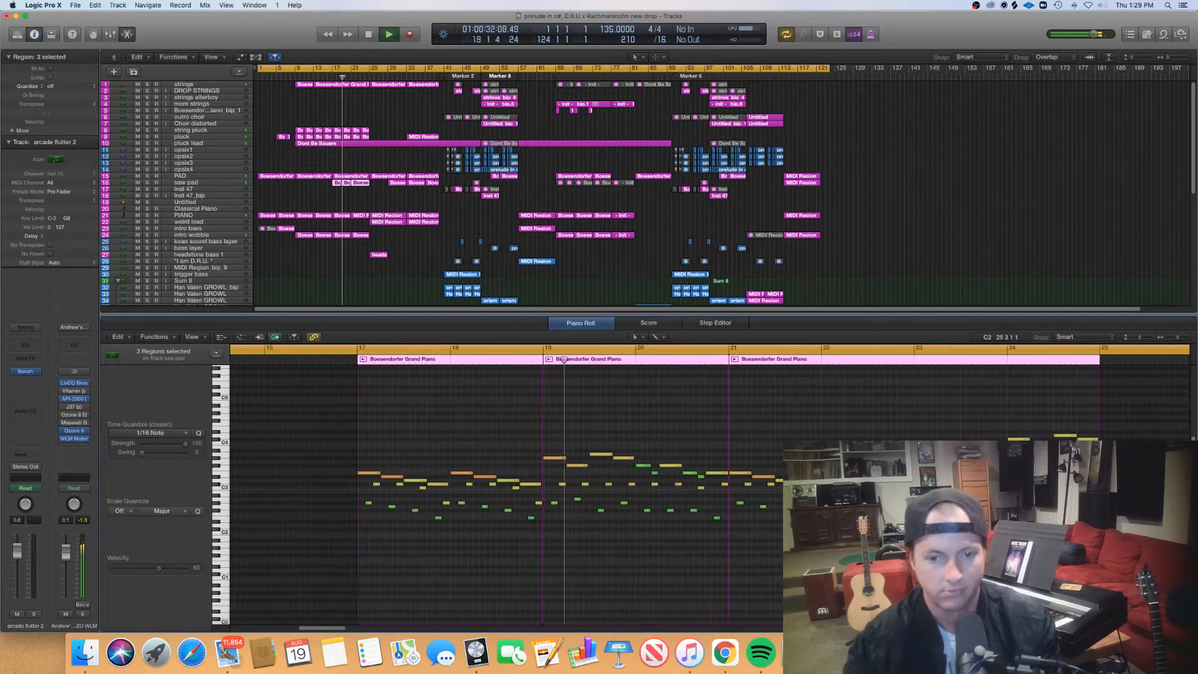
pyautogui.hscroll(3, 710, 492)
pyautogui.hscroll(4, 1082, 531)
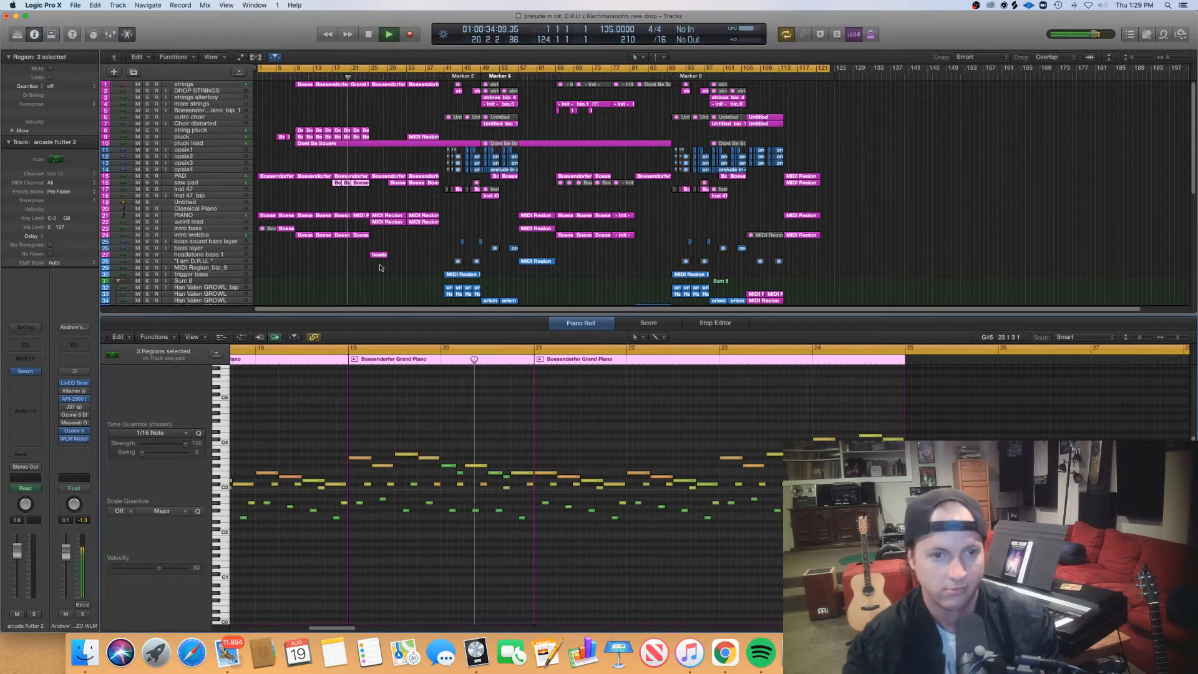
pyautogui.hscroll(1, 382, 274)
# - Examine the notes of the two PIANO MIDI regions starting at bars 25 and 33 together
pyautogui.moveTo(376, 207); pyautogui.dragTo(421, 218)
pyautogui.press('super+Left')
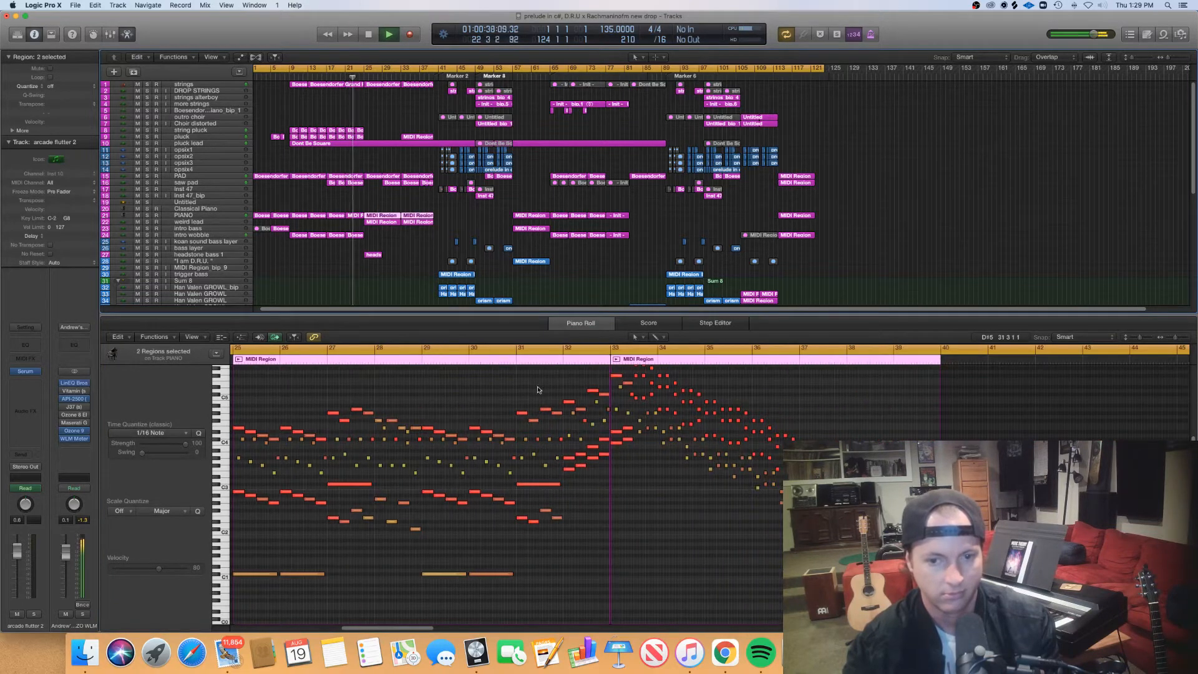
pyautogui.hscroll(2, 538, 389)
pyautogui.scroll(5, 538, 390)
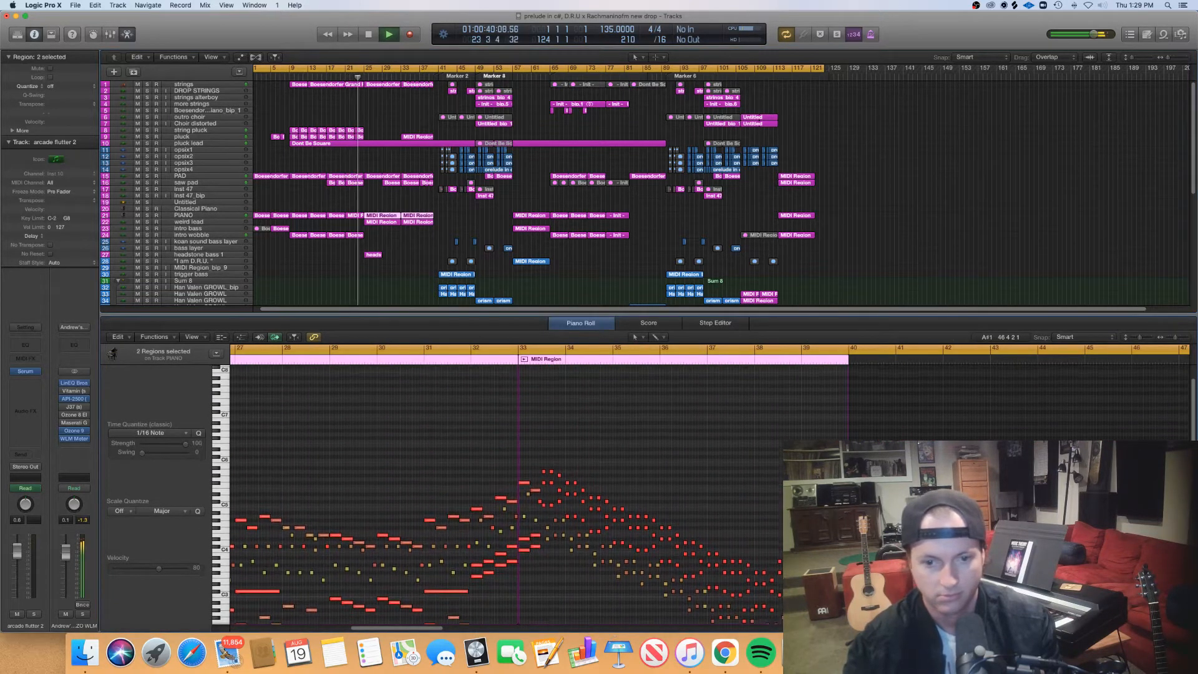
pyautogui.press('super+Right')
pyautogui.hscroll(1, 855, 551)
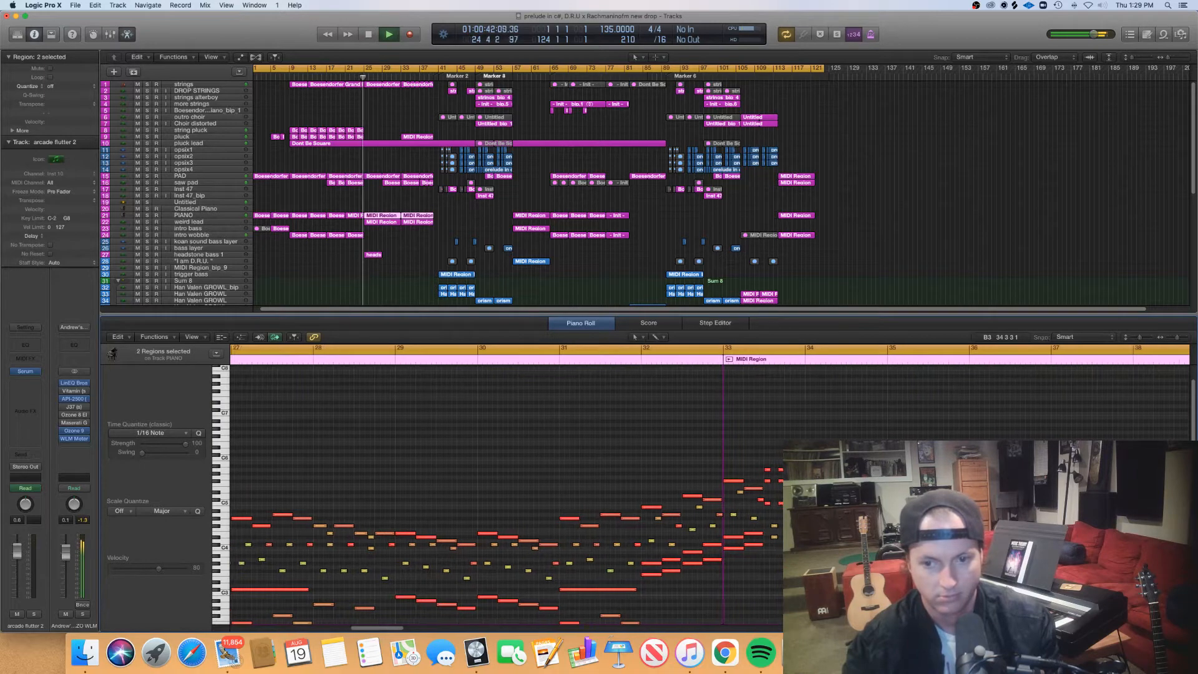
# - Compare the notes of the PIANO and weird lead regions at bar 25 with the two PAD regions at bars 25 and 33
pyautogui.click(374, 215)
pyautogui.hscroll(5, 738, 428)
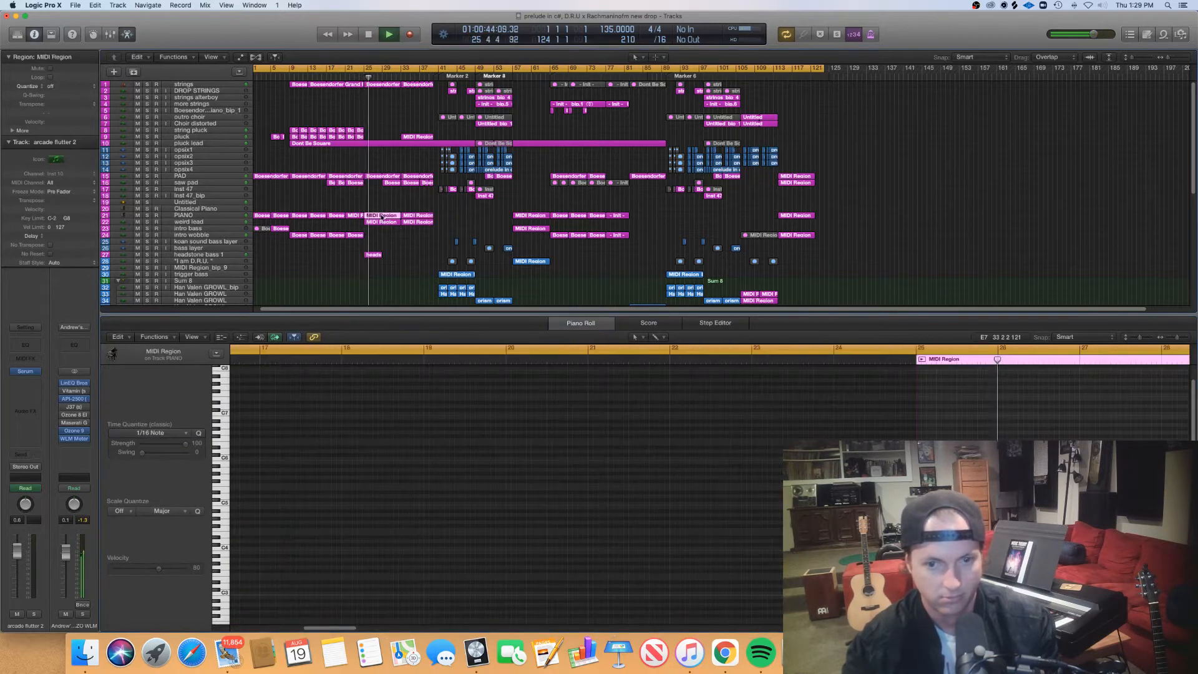
pyautogui.click(381, 222)
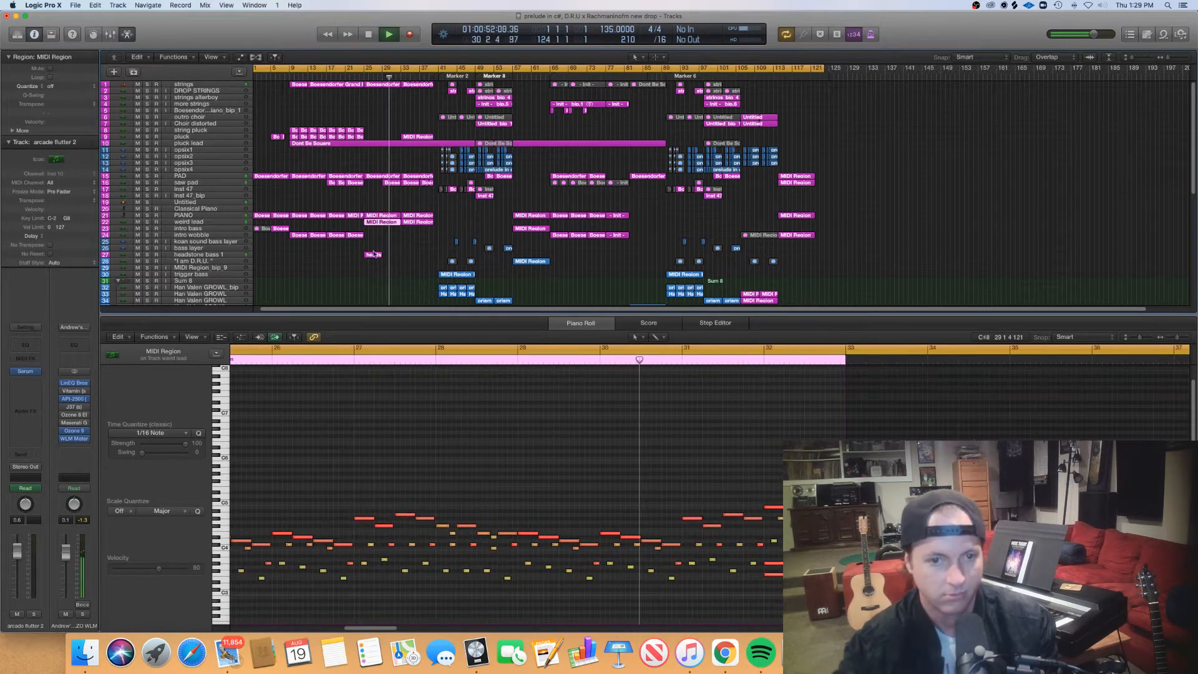
pyautogui.moveTo(387, 192); pyautogui.dragTo(422, 180)
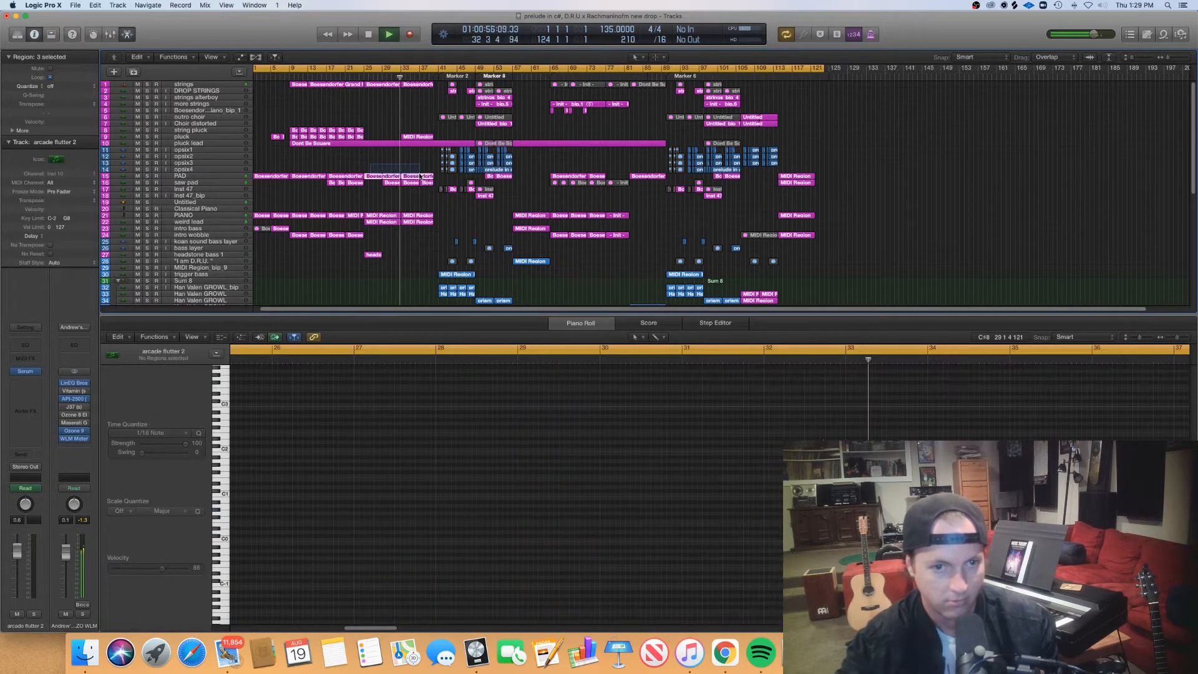
# - Examine the full note range of the PIANO MIDI region at bar 25
pyautogui.click(370, 215)
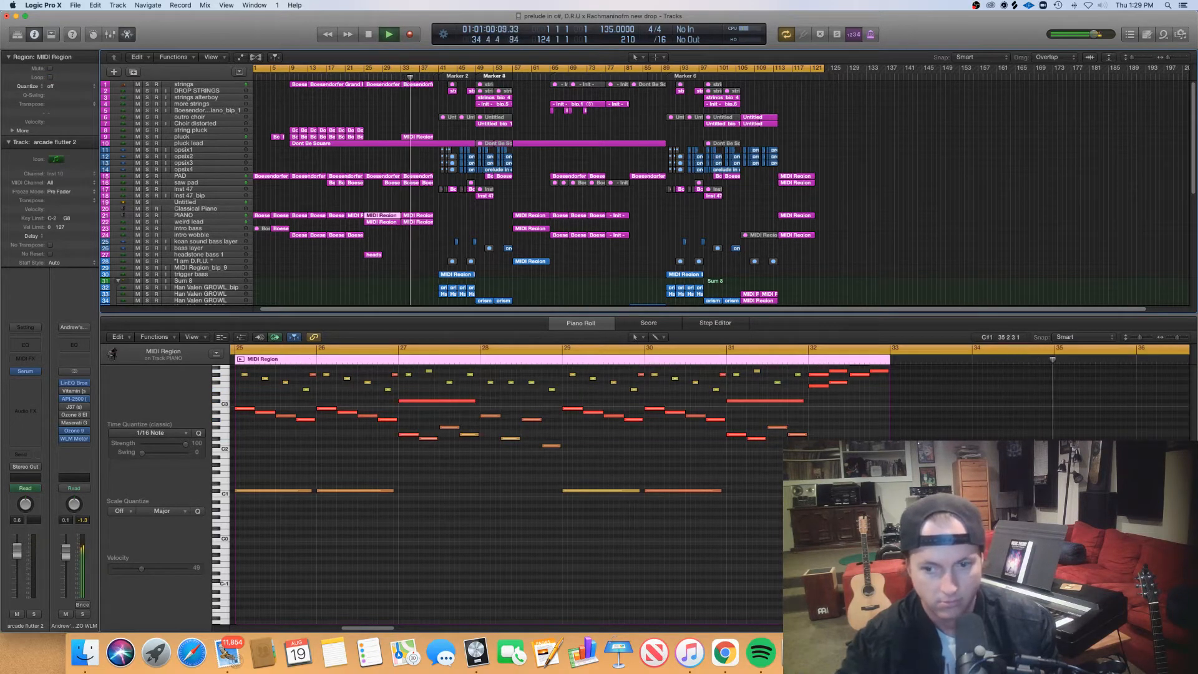
pyautogui.scroll(5, 499, 486)
pyautogui.press('super+Left')
pyautogui.press('super+Left')
pyautogui.press('super+Left')
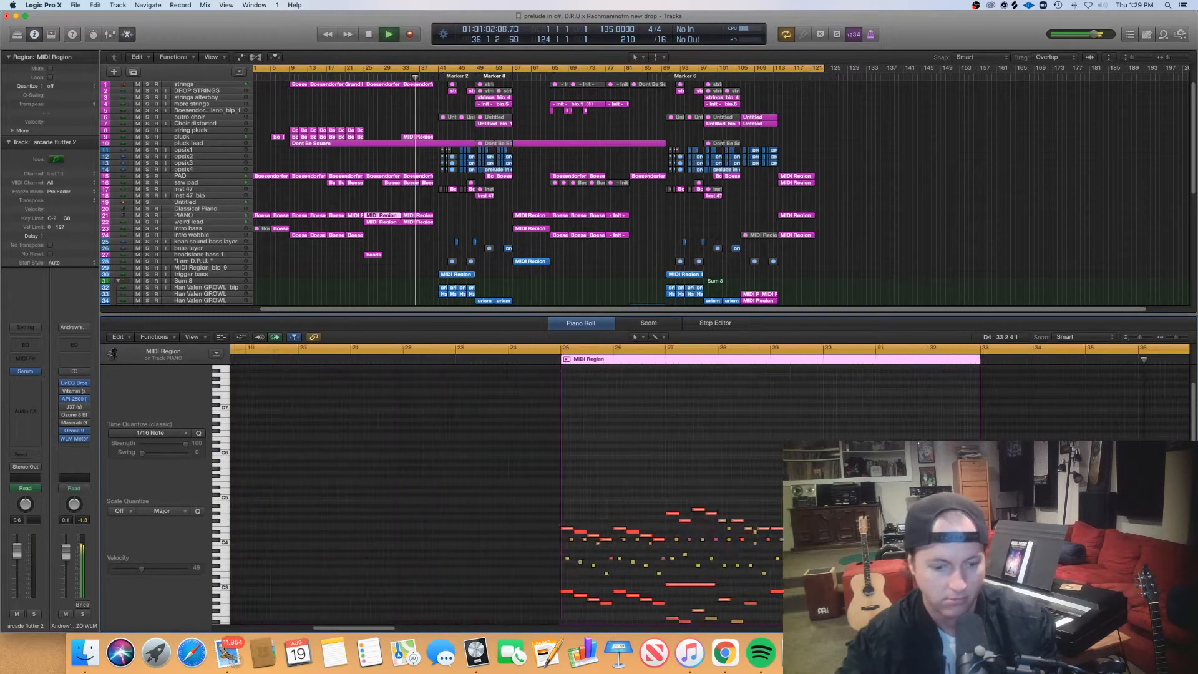
# - View the notes of the saw pad region at bar 37 and the PIANO and weird lead regions at bar 33, and close the Piano Roll
pyautogui.click(422, 183)
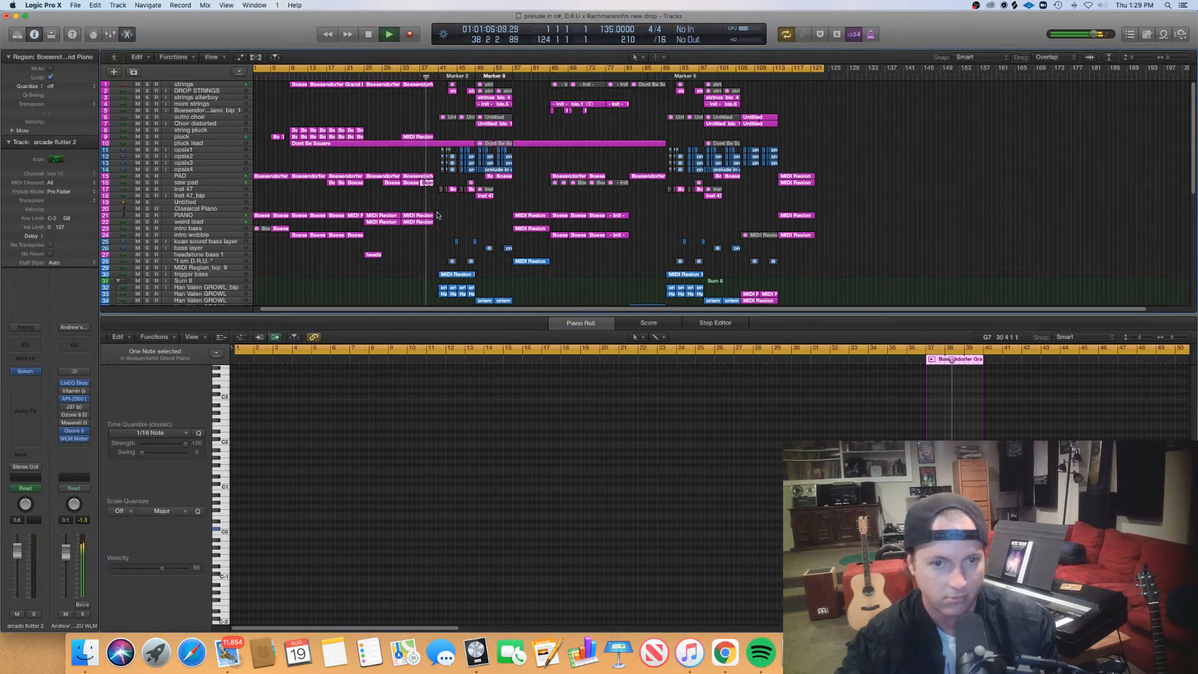
pyautogui.moveTo(440, 223); pyautogui.dragTo(426, 216)
pyautogui.hscroll(5, 1168, 523)
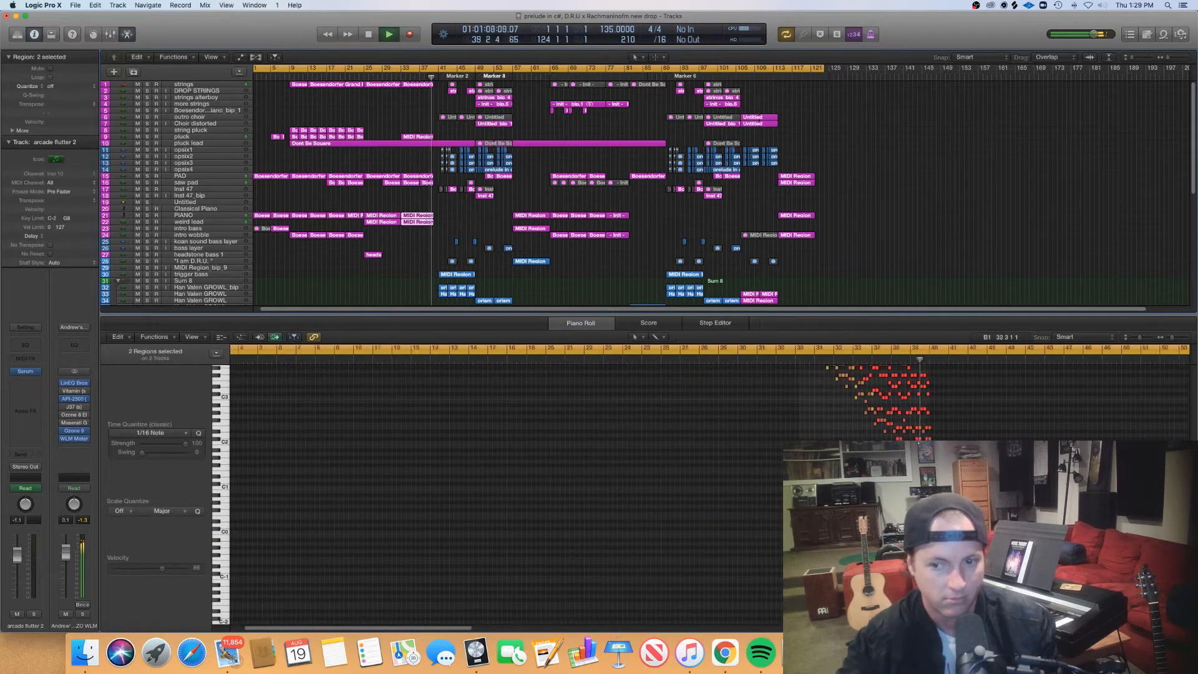
pyautogui.scroll(5, 1164, 522)
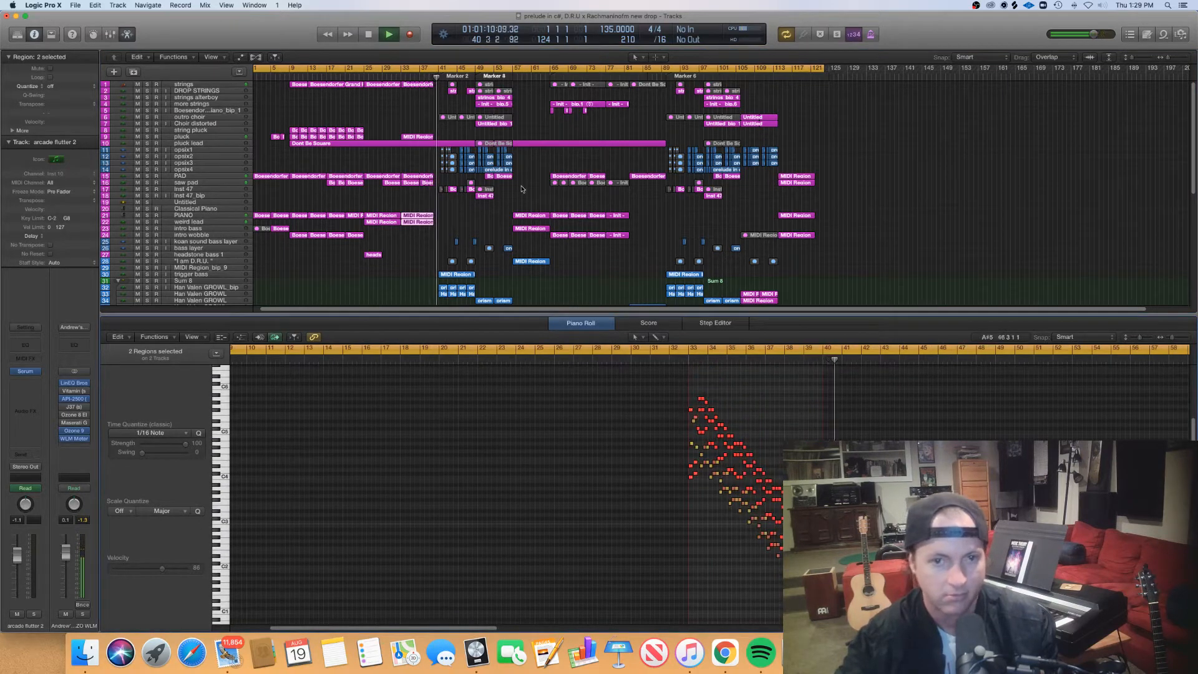
pyautogui.press('p')
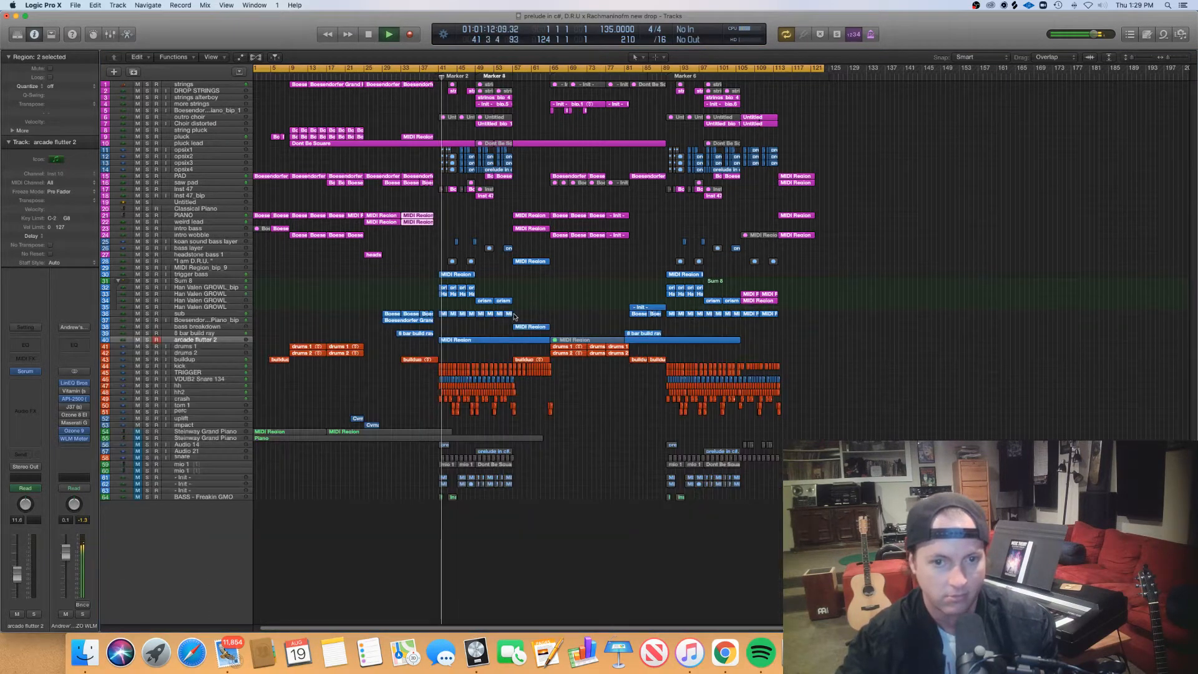
# - Inspect the Serum instrument on the second Han Valen GROWL track during the drop at bar 41, and close its window
pyautogui.press('super+Right')
pyautogui.press('super+Right')
pyautogui.press('super+Right')
pyautogui.press('super+Right')
pyautogui.press('super+Right')
pyautogui.press('super+Right')
pyautogui.press('super+Right')
pyautogui.press('super+Right')
pyautogui.press('super+Right')
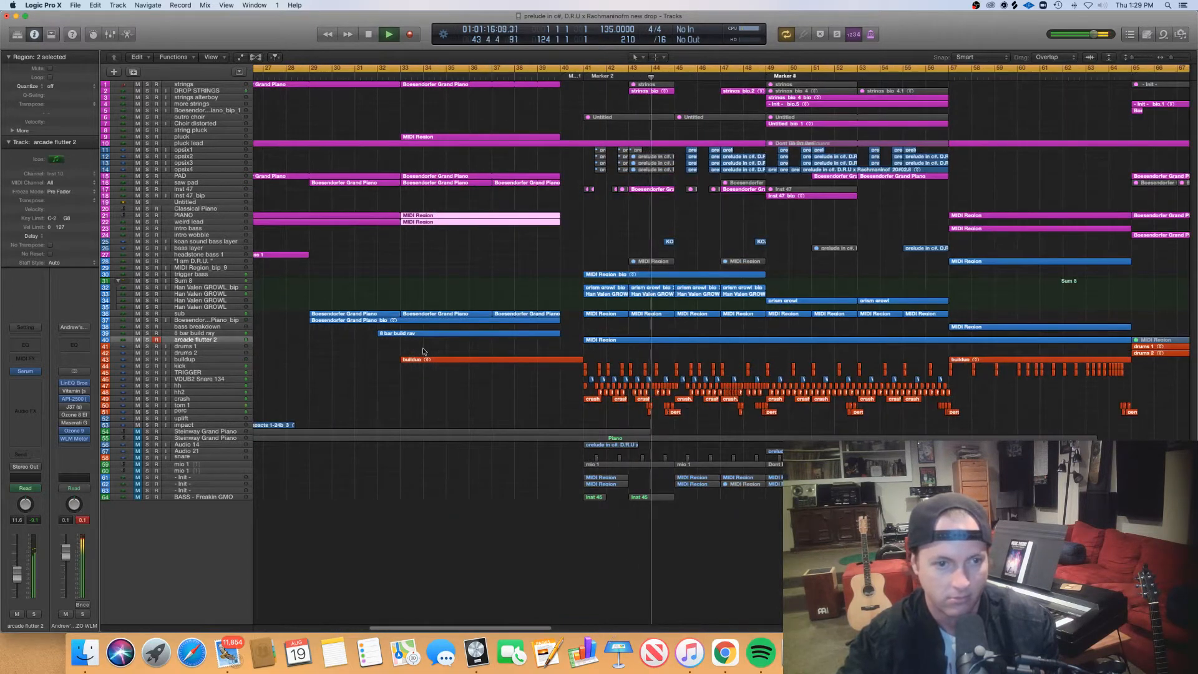
pyautogui.click(202, 293)
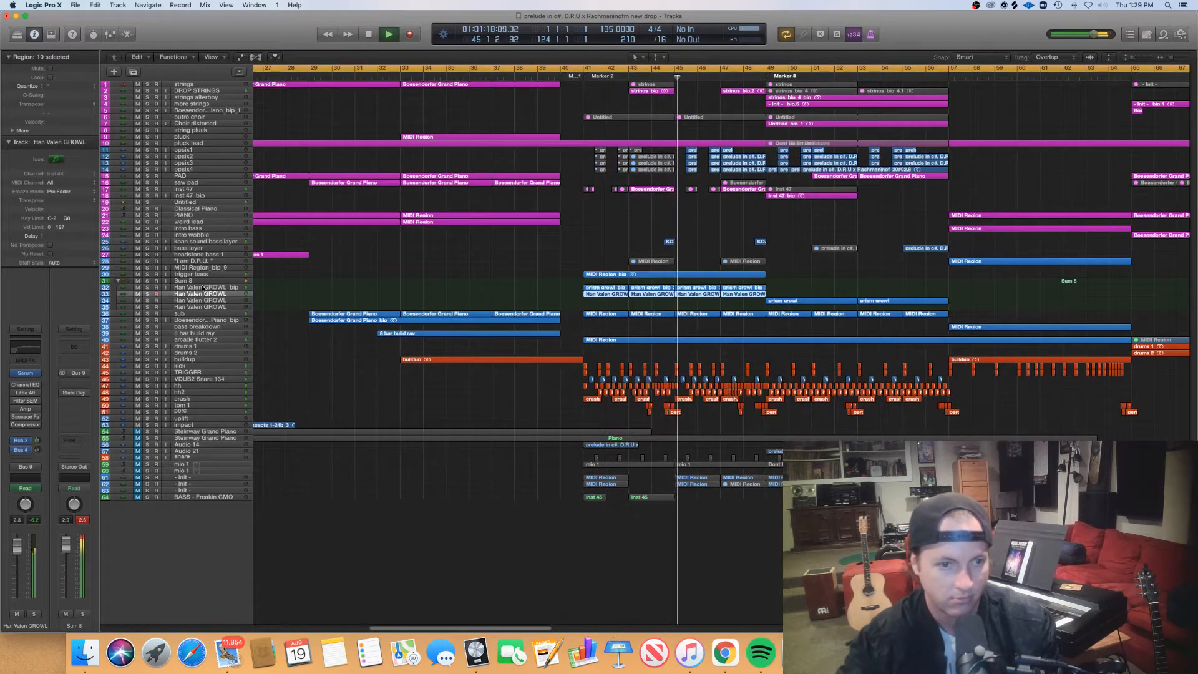
pyautogui.click(25, 373)
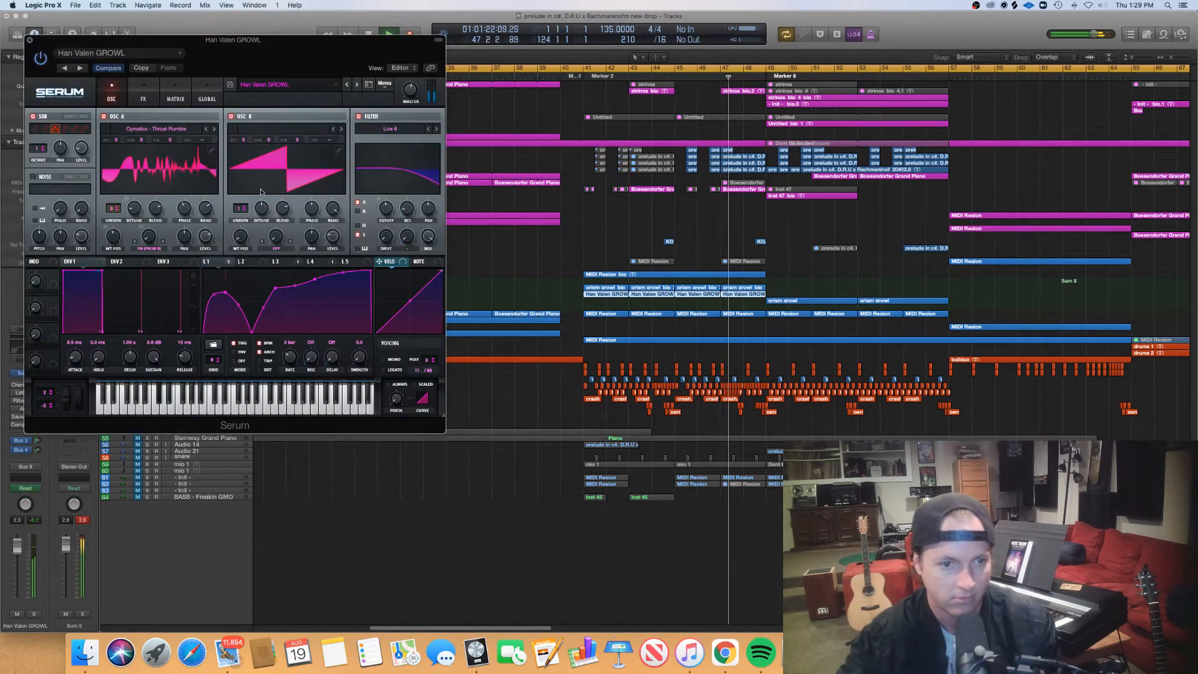
pyautogui.moveTo(274, 57); pyautogui.dragTo(467, 122)
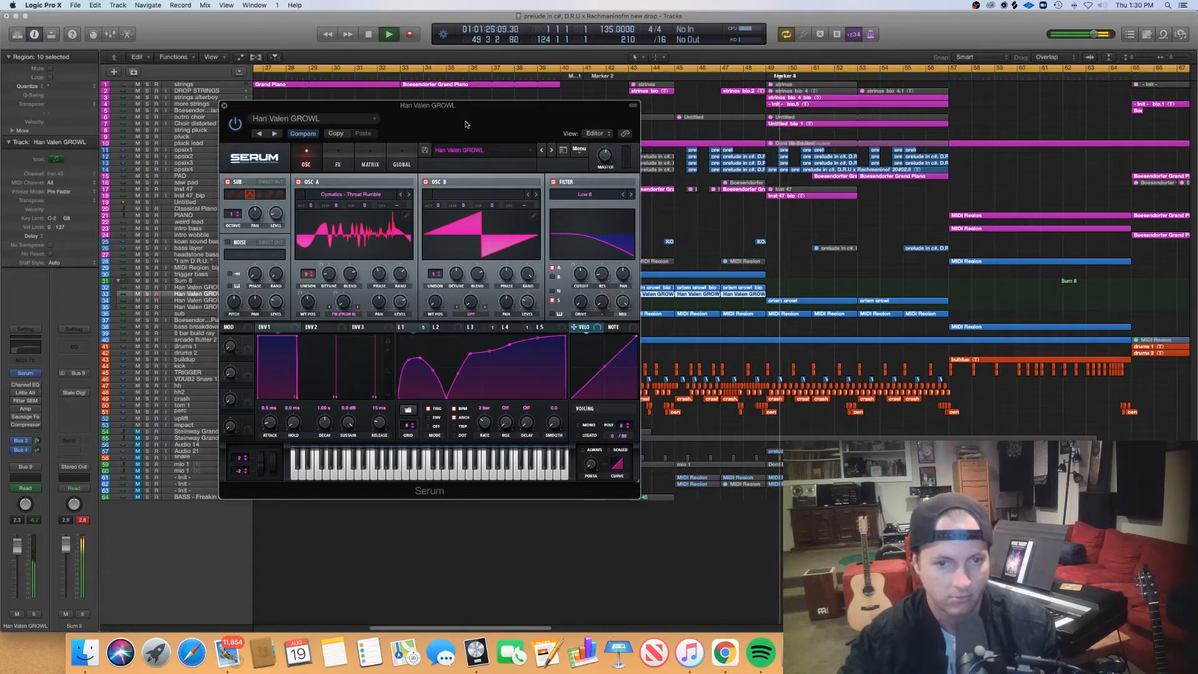
pyautogui.click(224, 106)
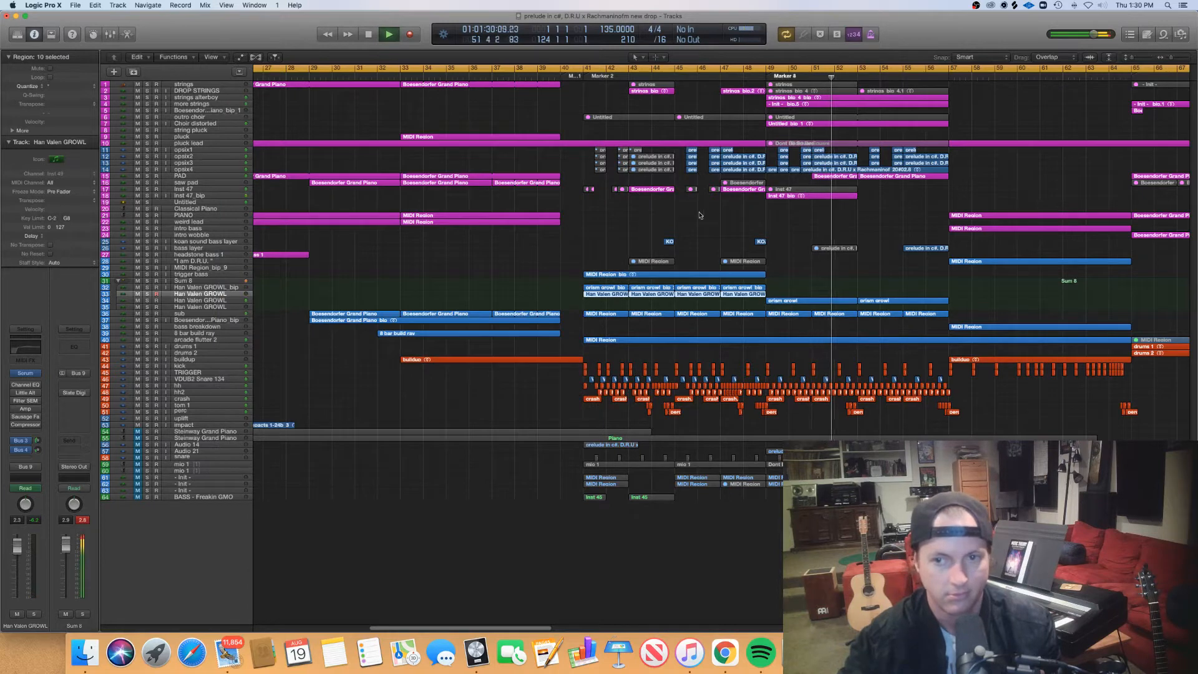
# - Open the MIDI region at bar 57 on the "I am D.R.U." track in the Piano Roll, enlarged on its chords
pyautogui.hscroll(3, 842, 213)
pyautogui.hscroll(1, 842, 212)
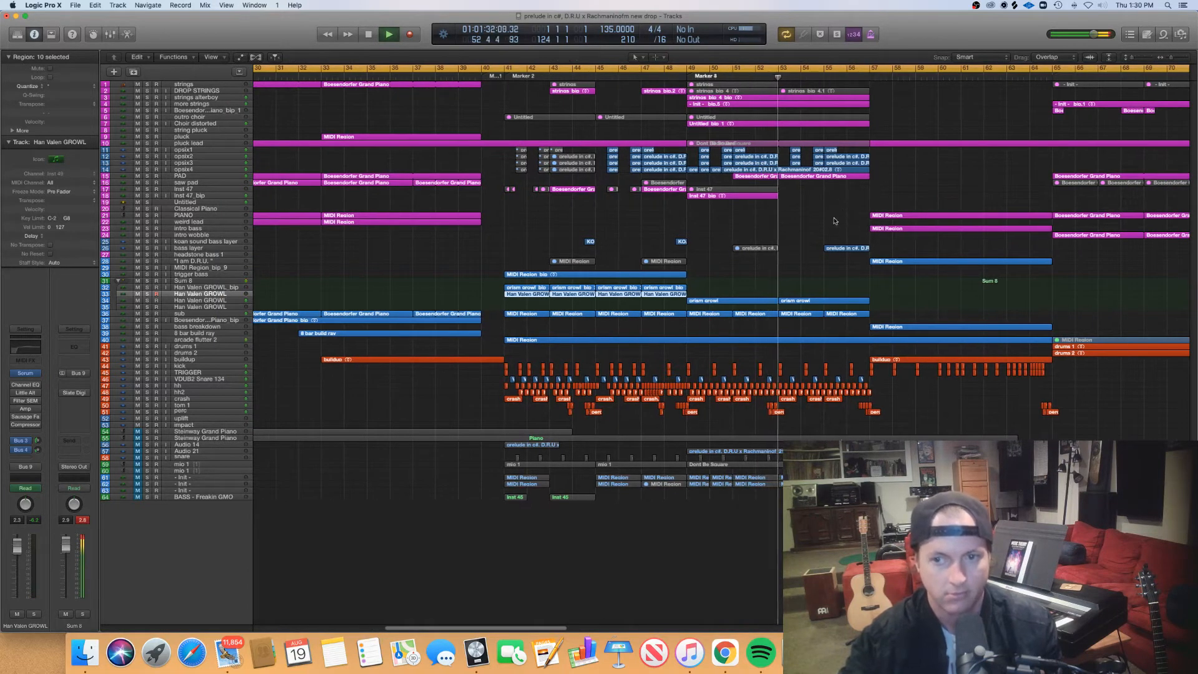
pyautogui.hscroll(5, 839, 217)
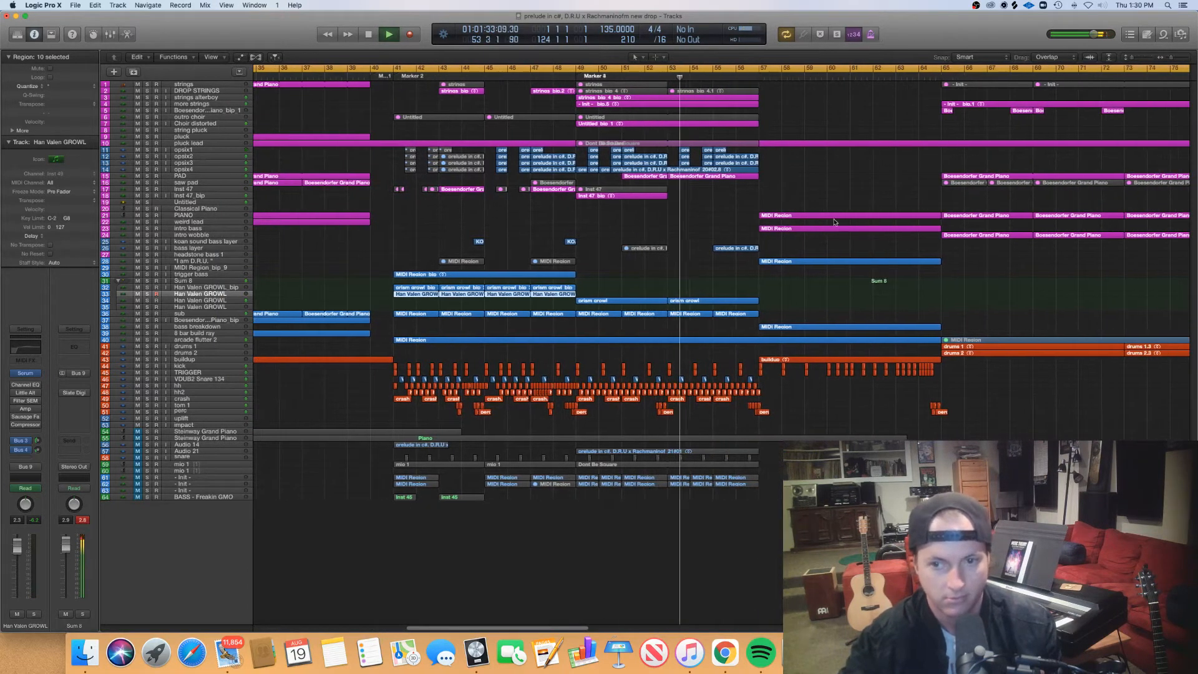
pyautogui.doubleClick(783, 262)
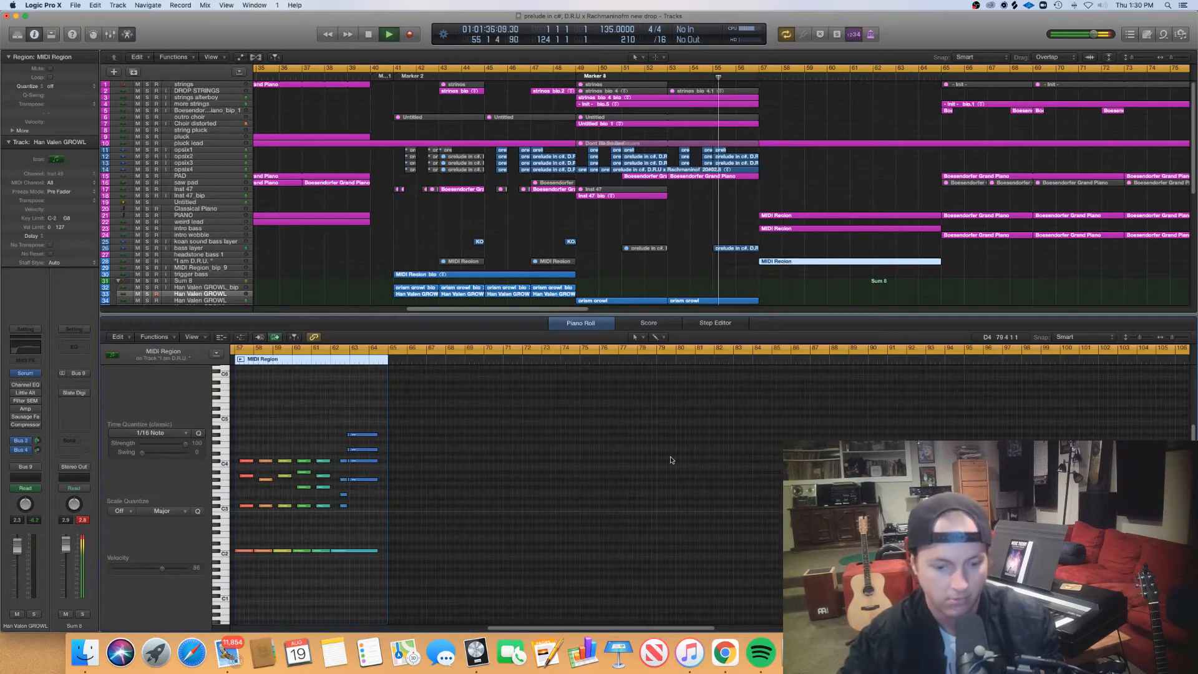
pyautogui.scroll(6, 670, 459)
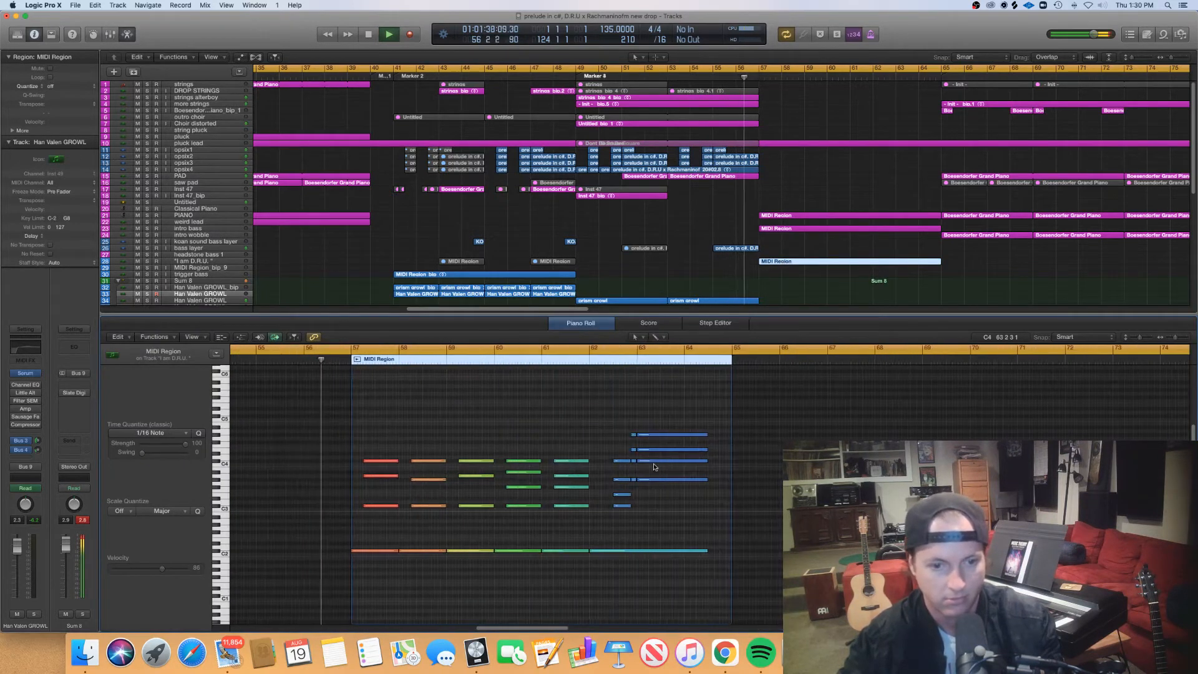
pyautogui.scroll(6, 654, 467)
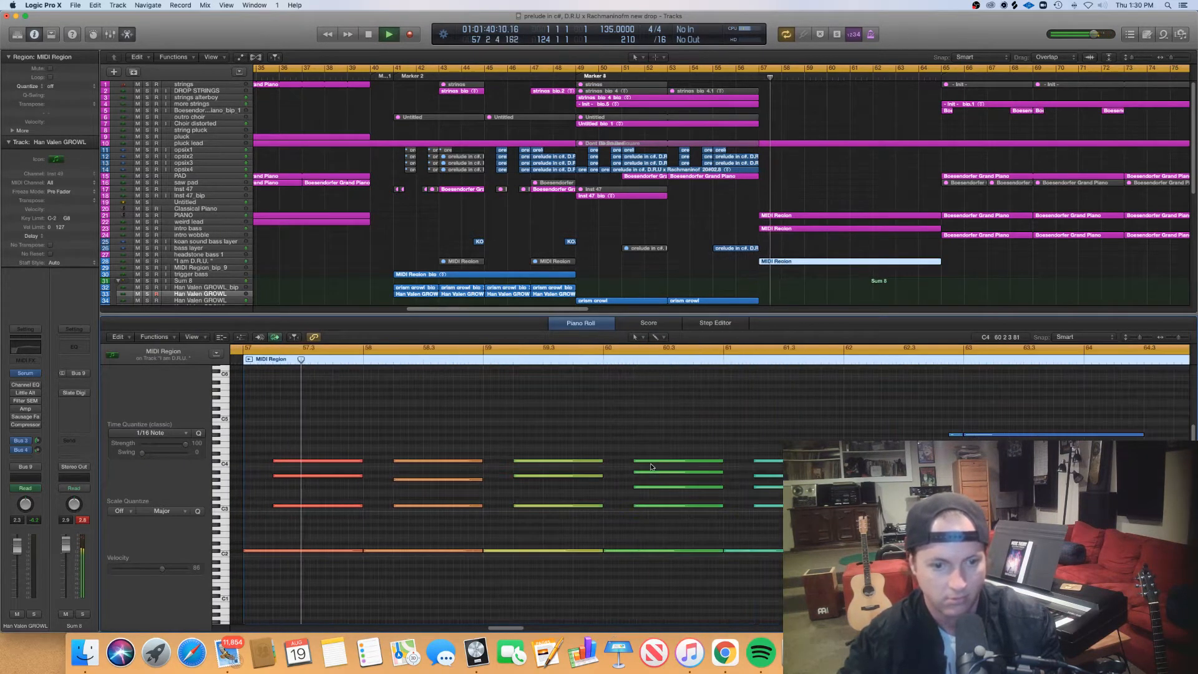
# - Follow the "I am D.R.U." chord notes through to the region's end at bar 65 and close the Piano Roll
pyautogui.hscroll(1, 639, 450)
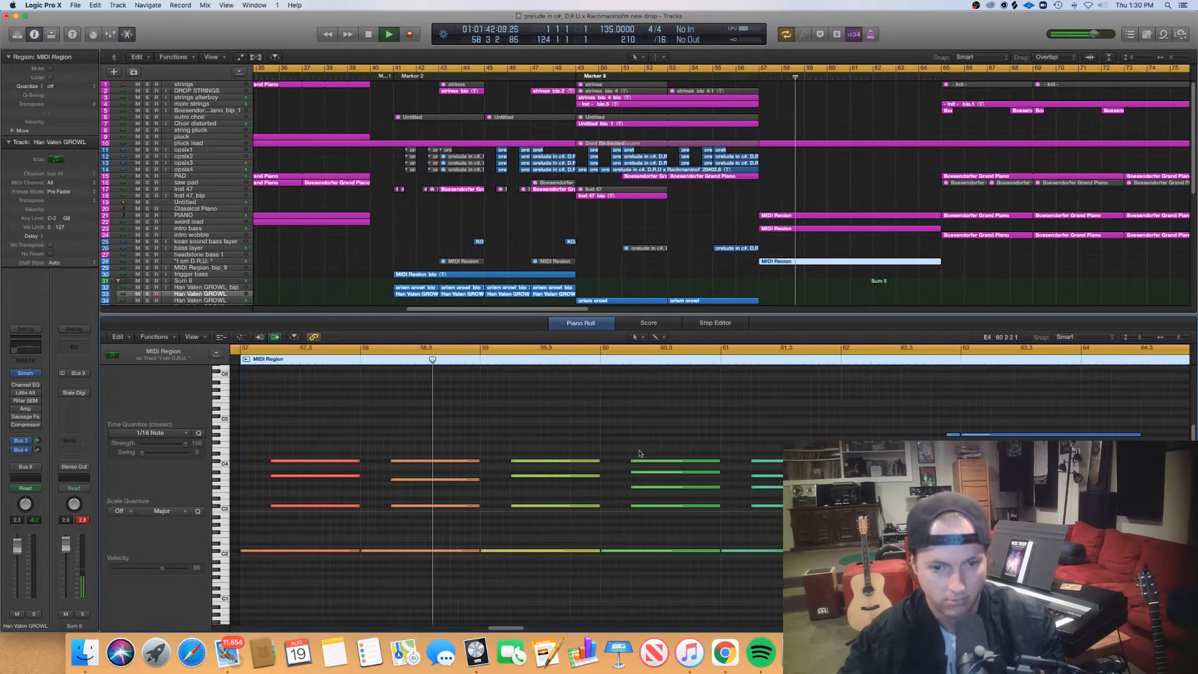
pyautogui.hscroll(4, 639, 453)
pyautogui.hscroll(1, 640, 454)
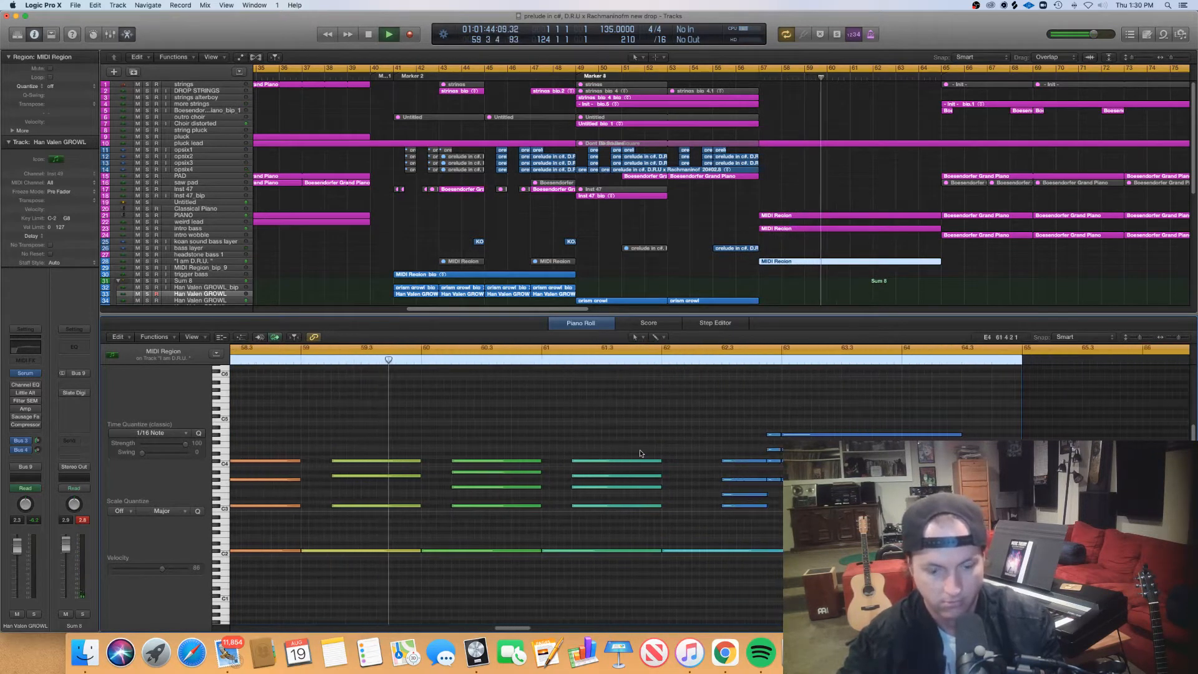
pyautogui.scroll(-2, 639, 454)
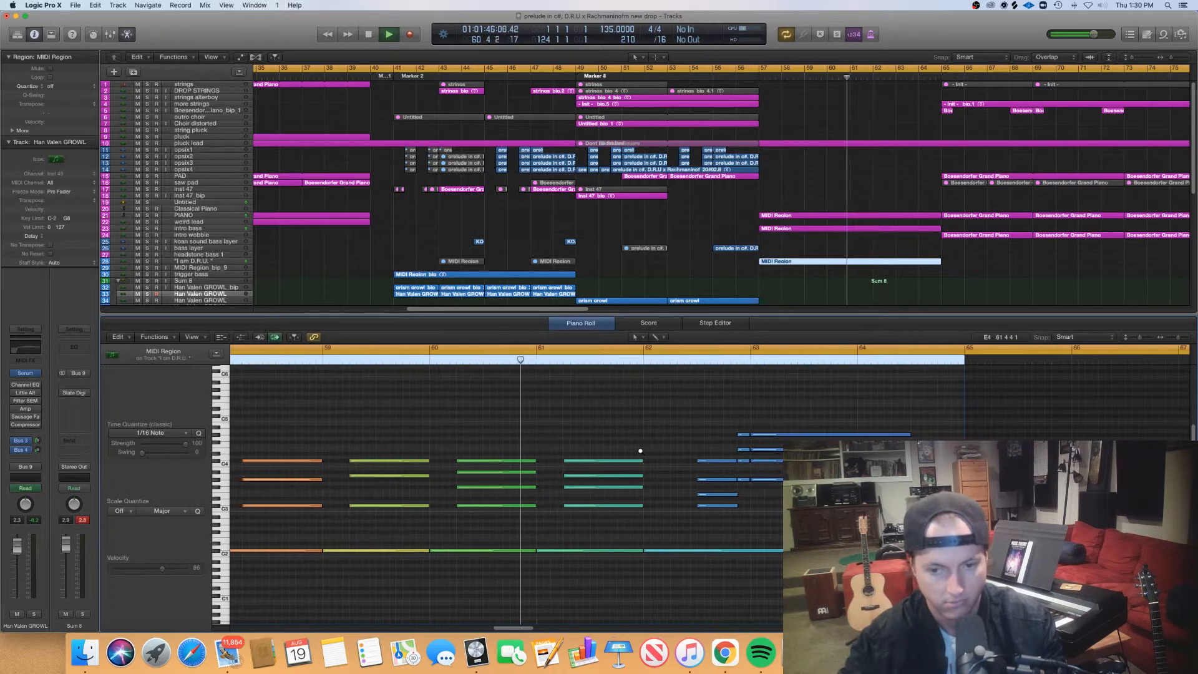
pyautogui.scroll(-4, 641, 450)
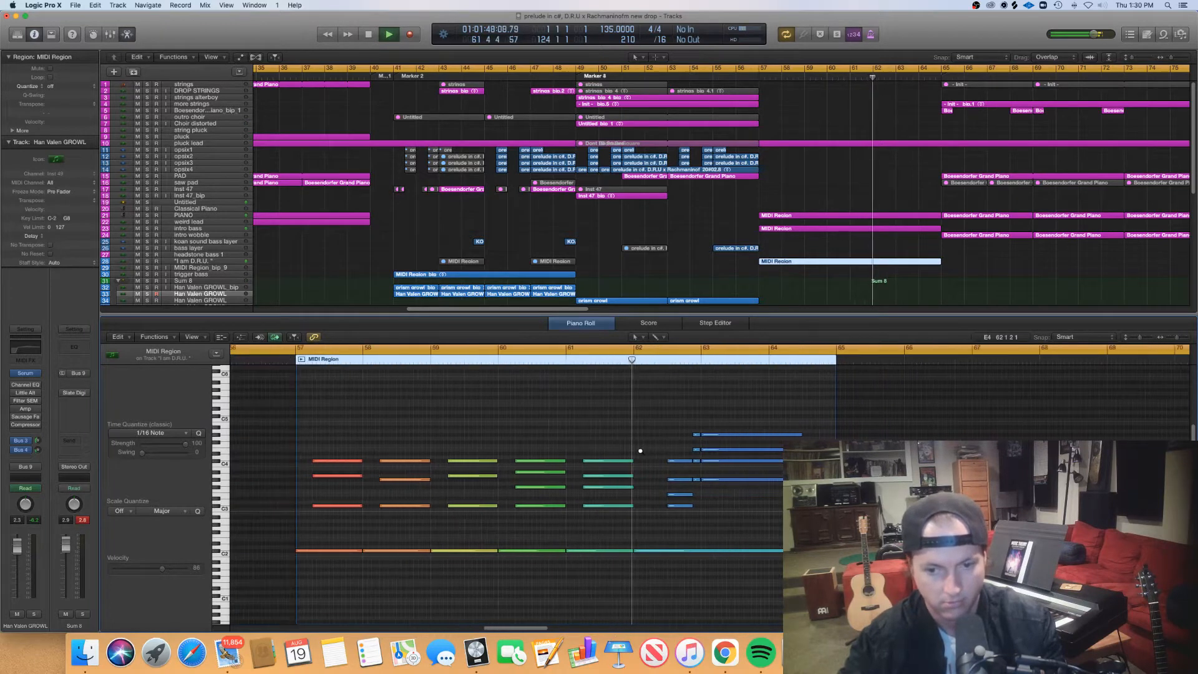
pyautogui.scroll(-6, 640, 450)
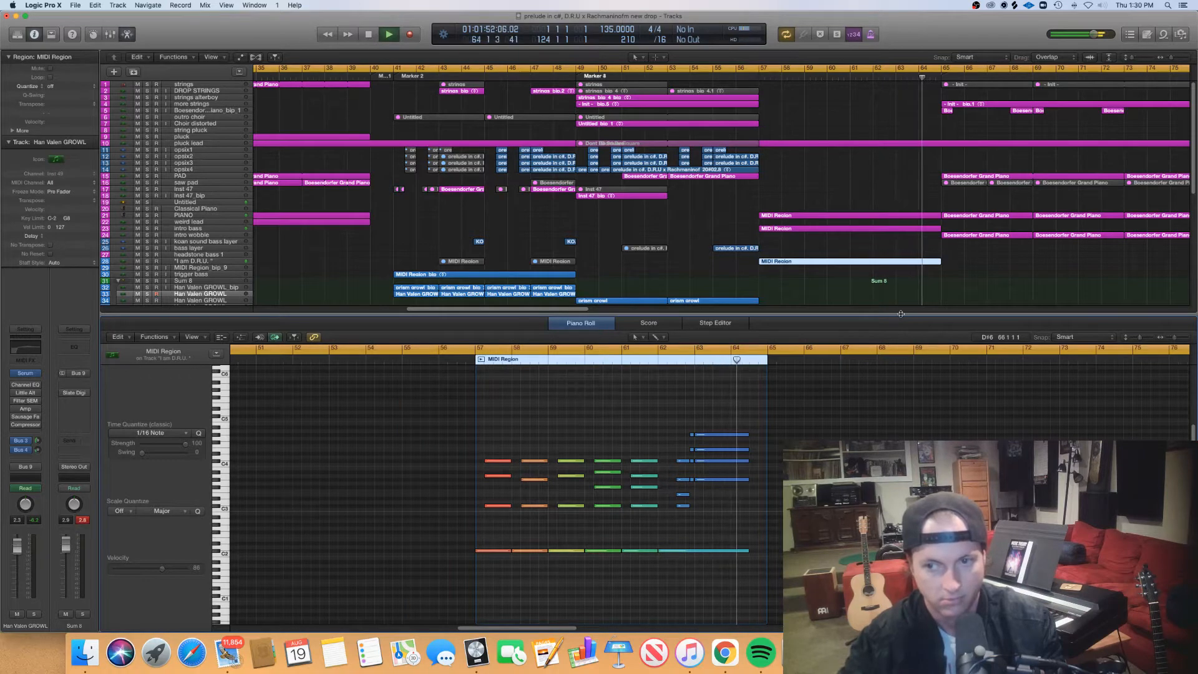
pyautogui.press('p')
# - Display the notes of the two Boesendorfer Grand Piano regions on the PAD track at bars 65 and 73
pyautogui.scroll(-8, 901, 316)
pyautogui.moveTo(710, 167); pyautogui.dragTo(805, 177)
pyautogui.press('p')
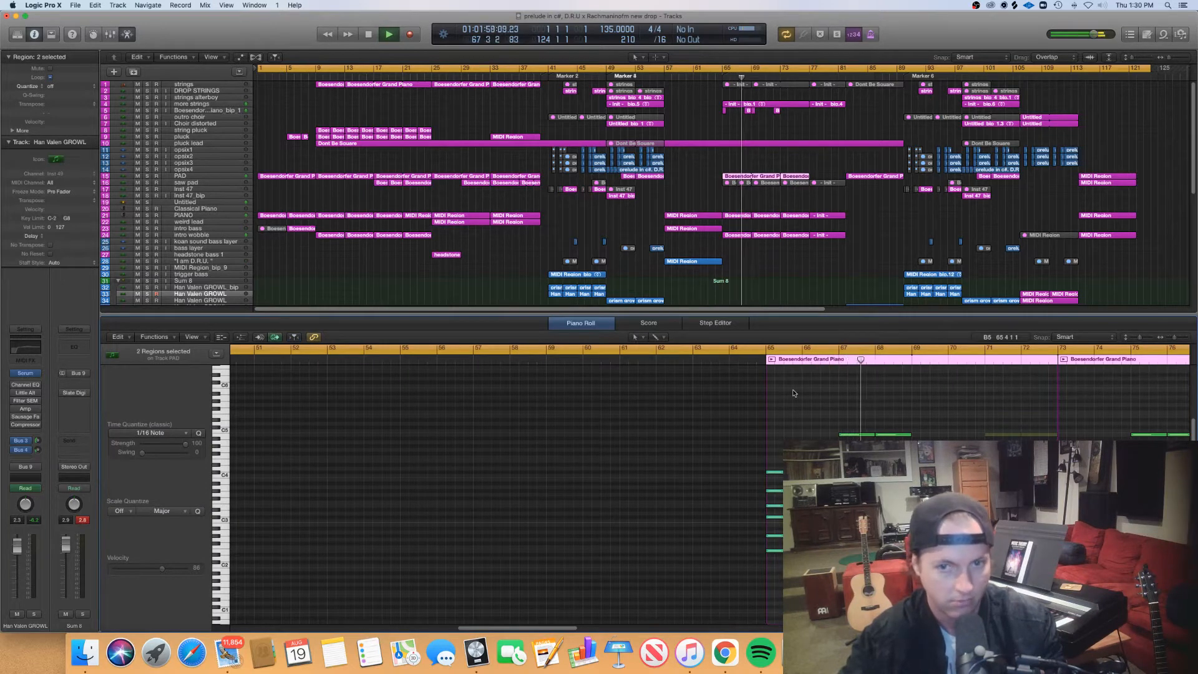
# - Examine the notes of the two muted Init regions on the strings track from bar 65 to bar 77
pyautogui.moveTo(703, 96); pyautogui.dragTo(810, 80)
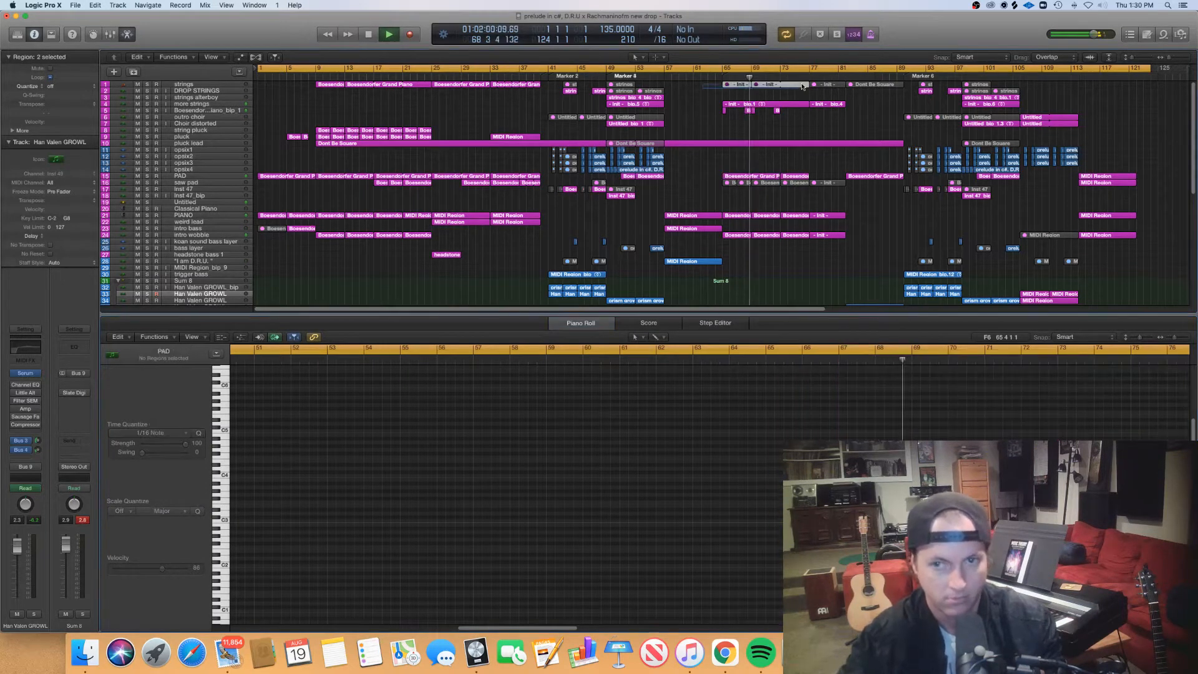
pyautogui.scroll(5, 828, 431)
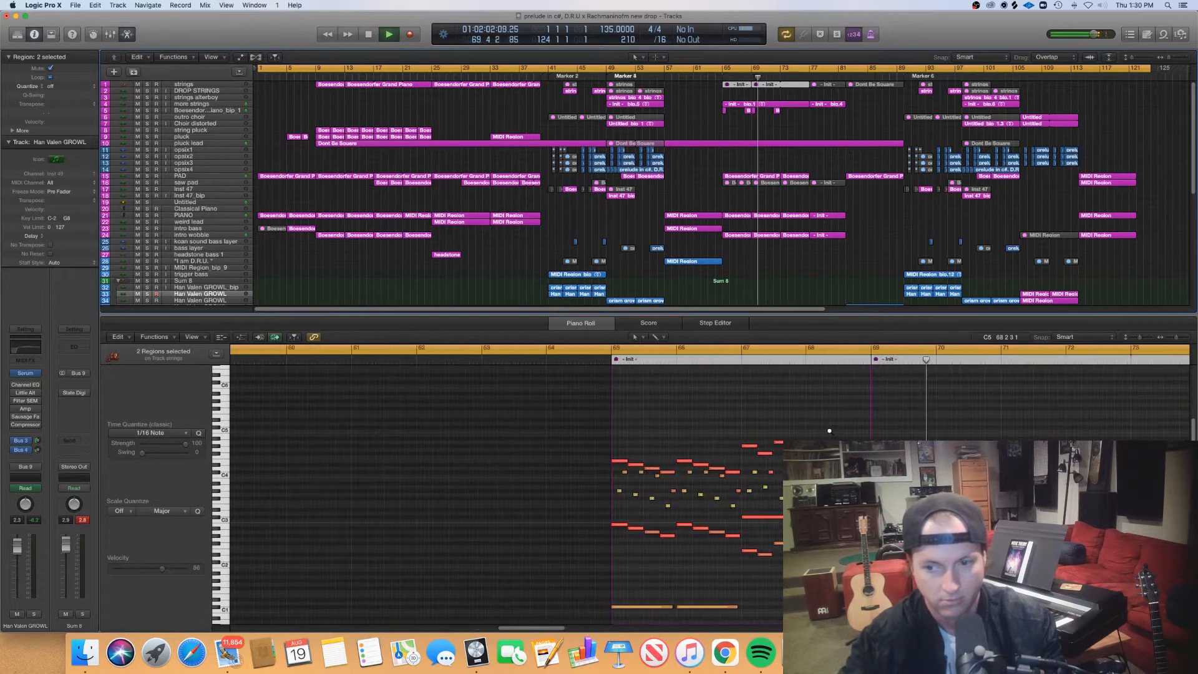
pyautogui.hscroll(5, 829, 431)
pyautogui.scroll(1, 831, 433)
pyautogui.scroll(3, 831, 433)
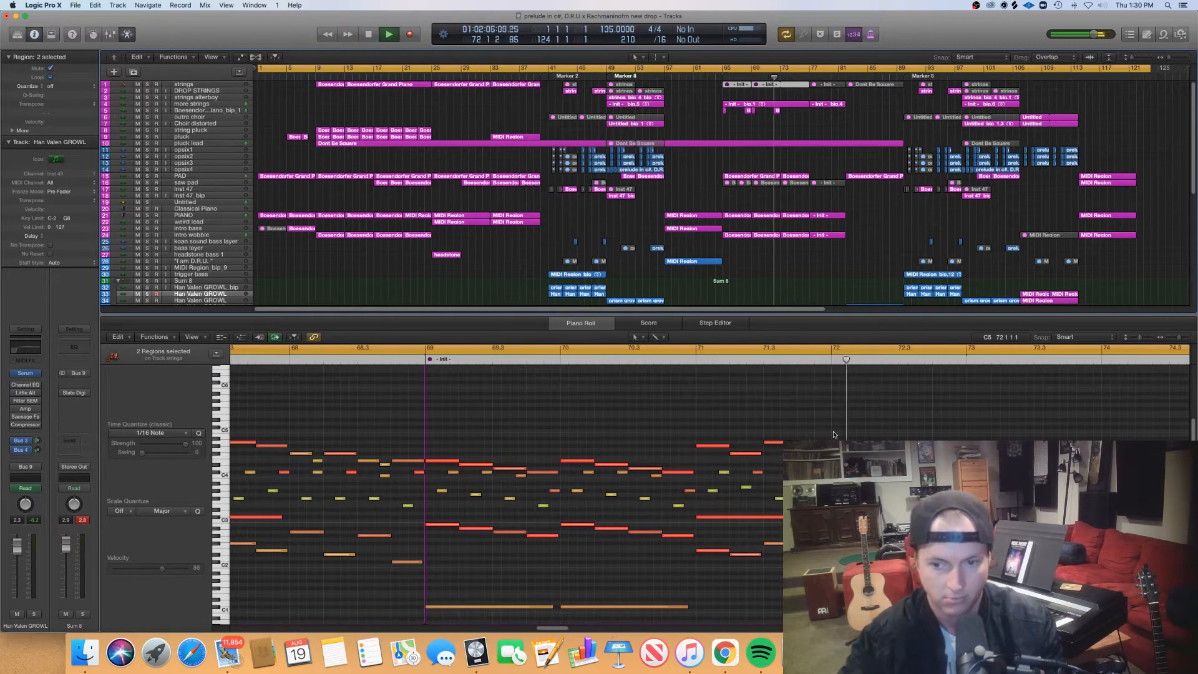
pyautogui.hscroll(5, 778, 486)
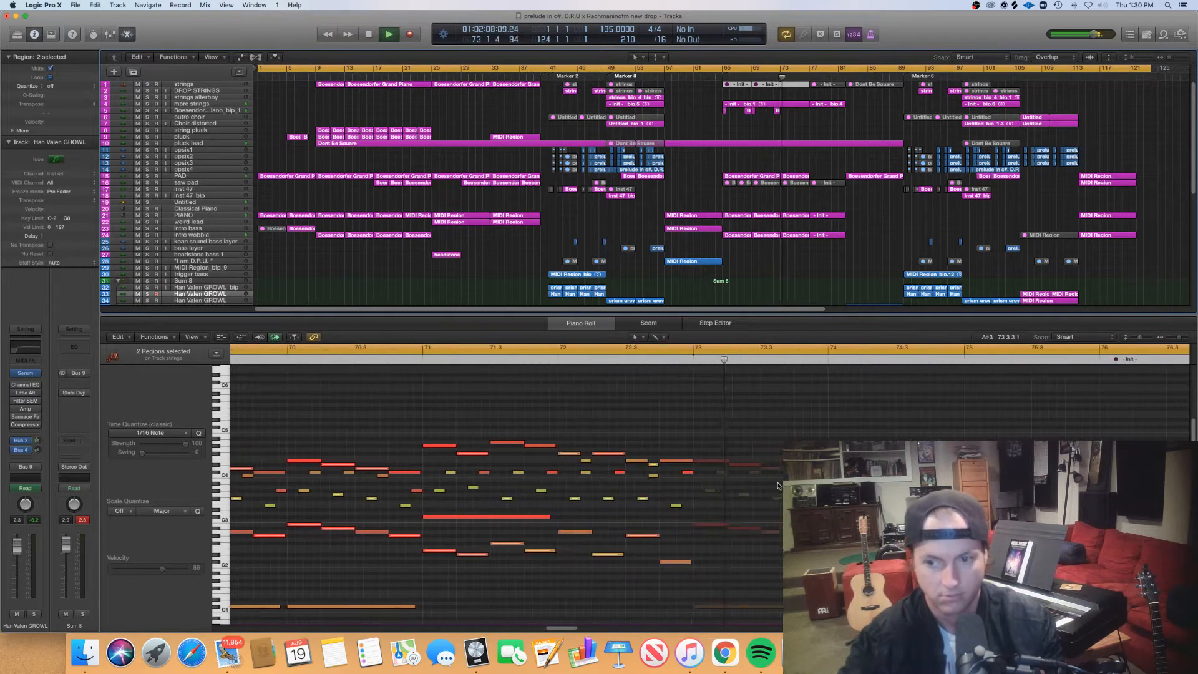
pyautogui.hscroll(3, 778, 485)
pyautogui.hscroll(5, 779, 486)
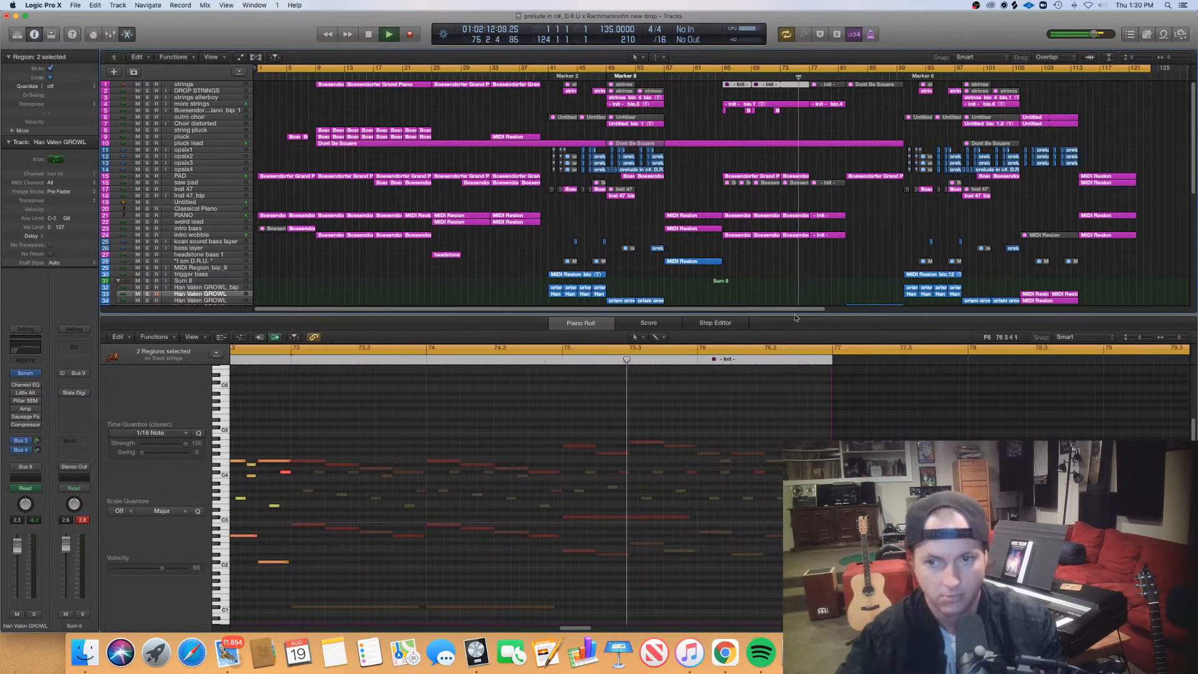
# - Examine the notes of the Init region on the PIANO track at bar 77, and close the Piano Roll
pyautogui.click(832, 215)
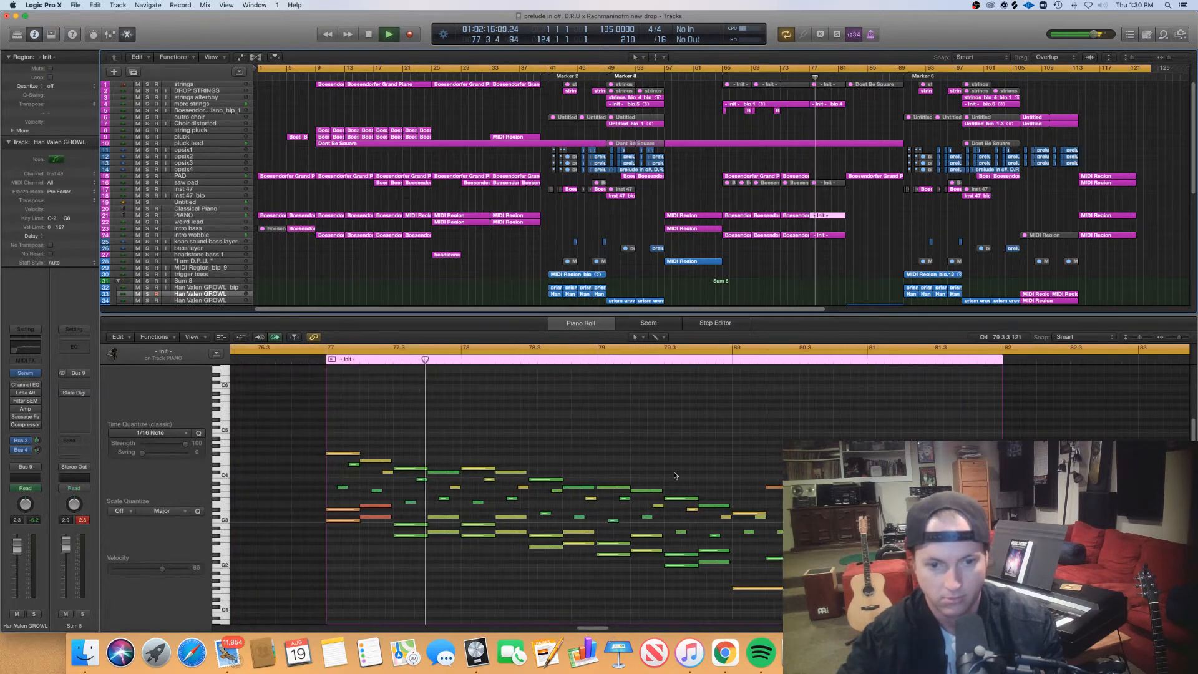
pyautogui.hscroll(2, 689, 471)
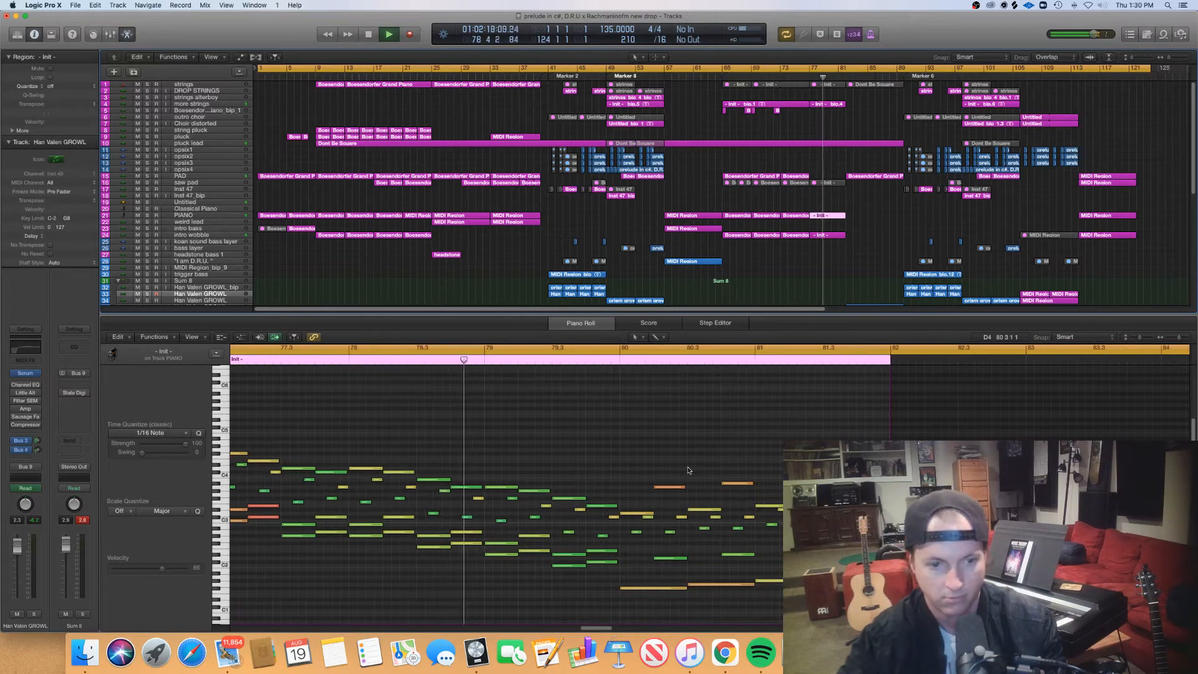
pyautogui.hscroll(-3, 689, 470)
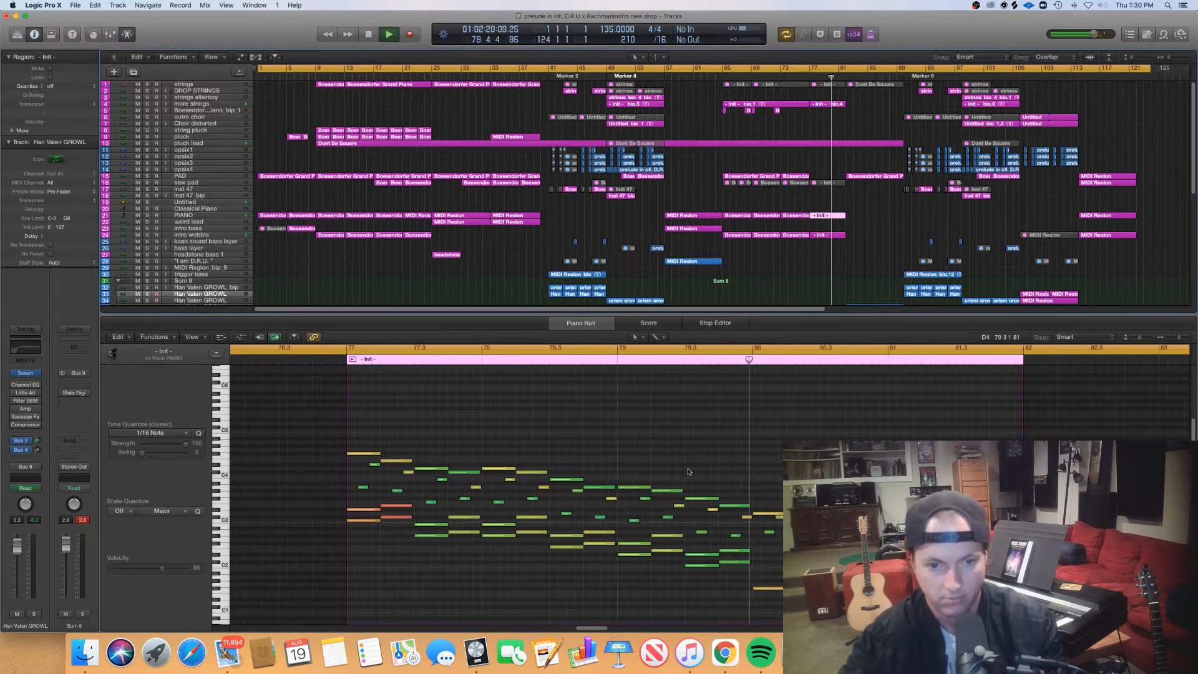
pyautogui.hscroll(5, 688, 472)
pyautogui.hscroll(3, 686, 474)
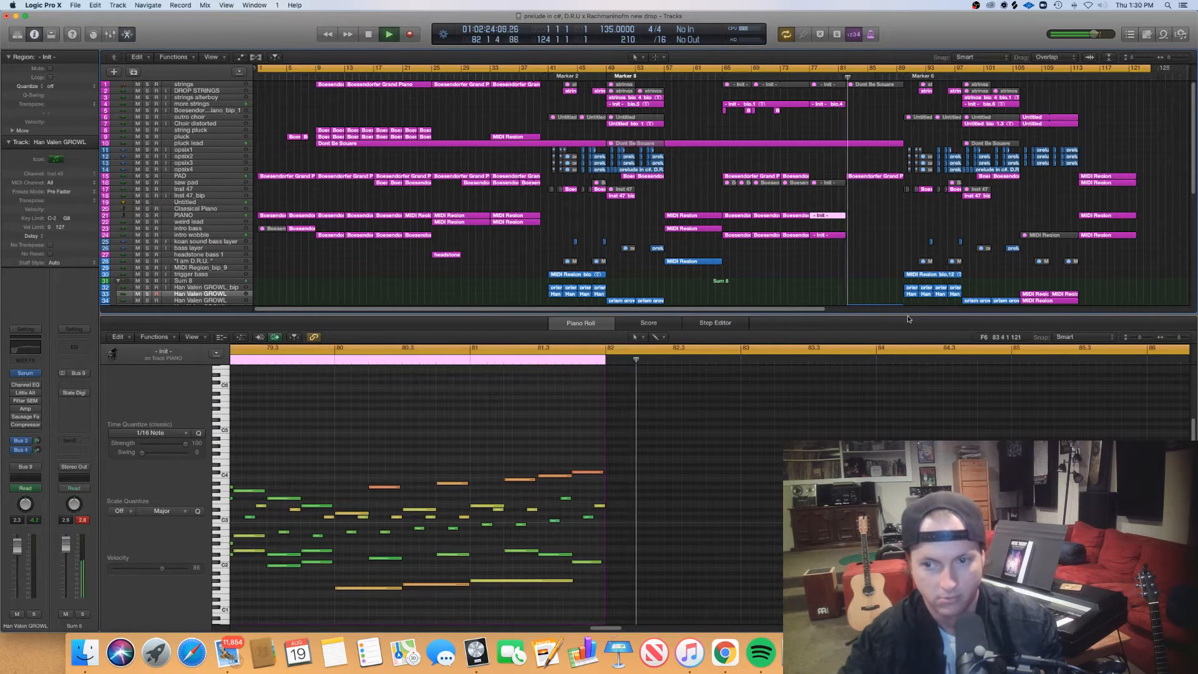
pyautogui.press('p')
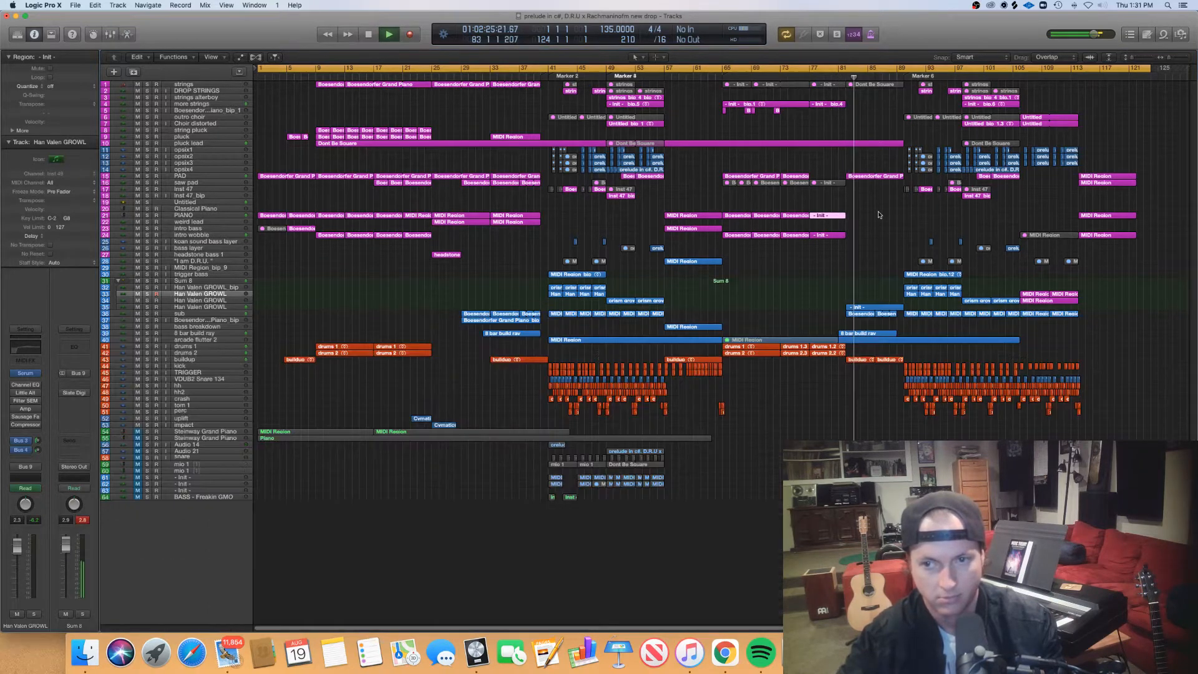
# - View the notes of the Han Valen GROWL Init region at bar 82 and the second sub region beneath it, and close the Piano Roll
pyautogui.click(854, 307)
pyautogui.press('p')
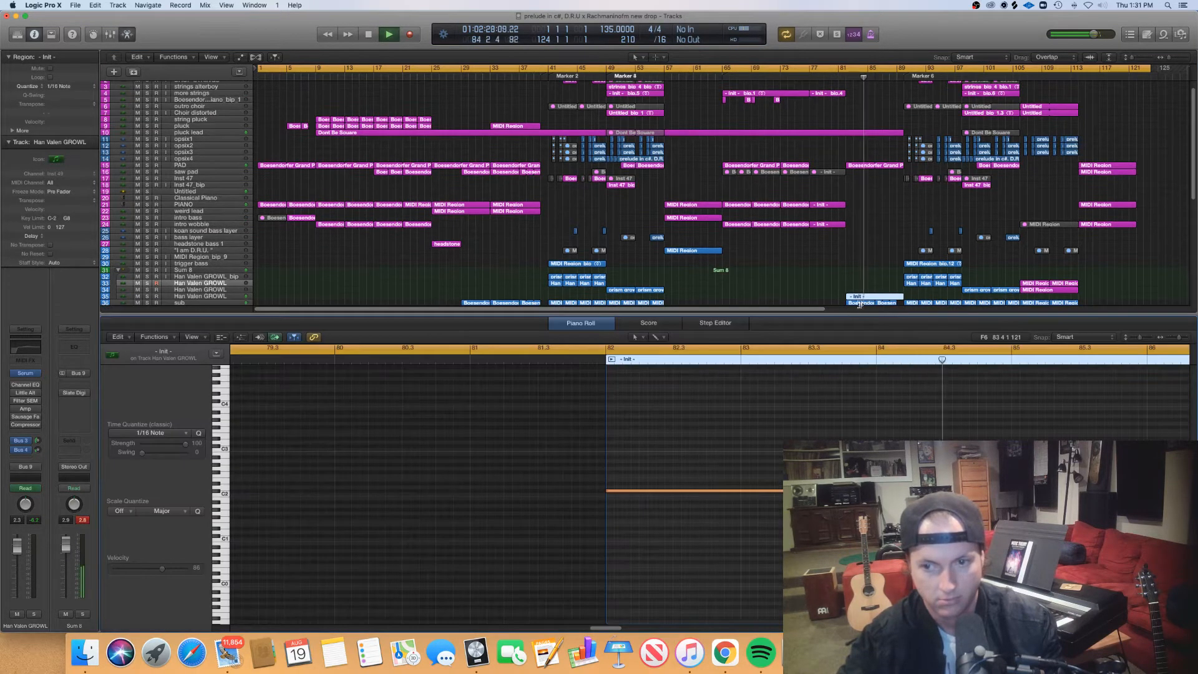
pyautogui.click(884, 303)
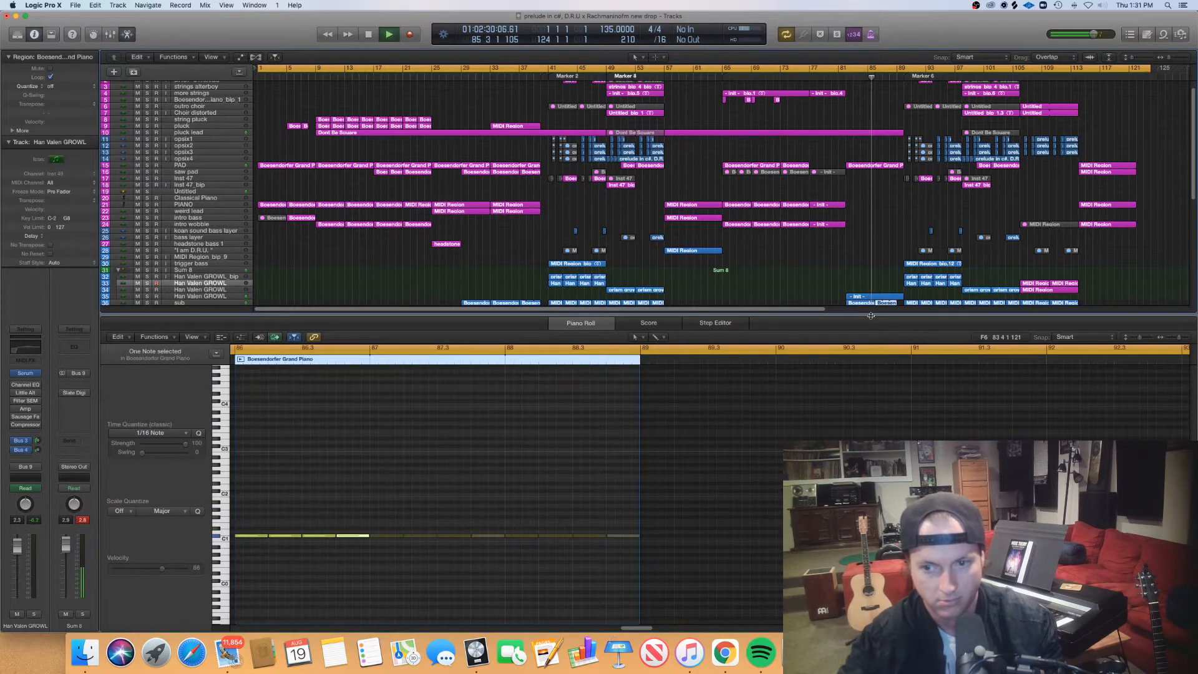
pyautogui.press('p')
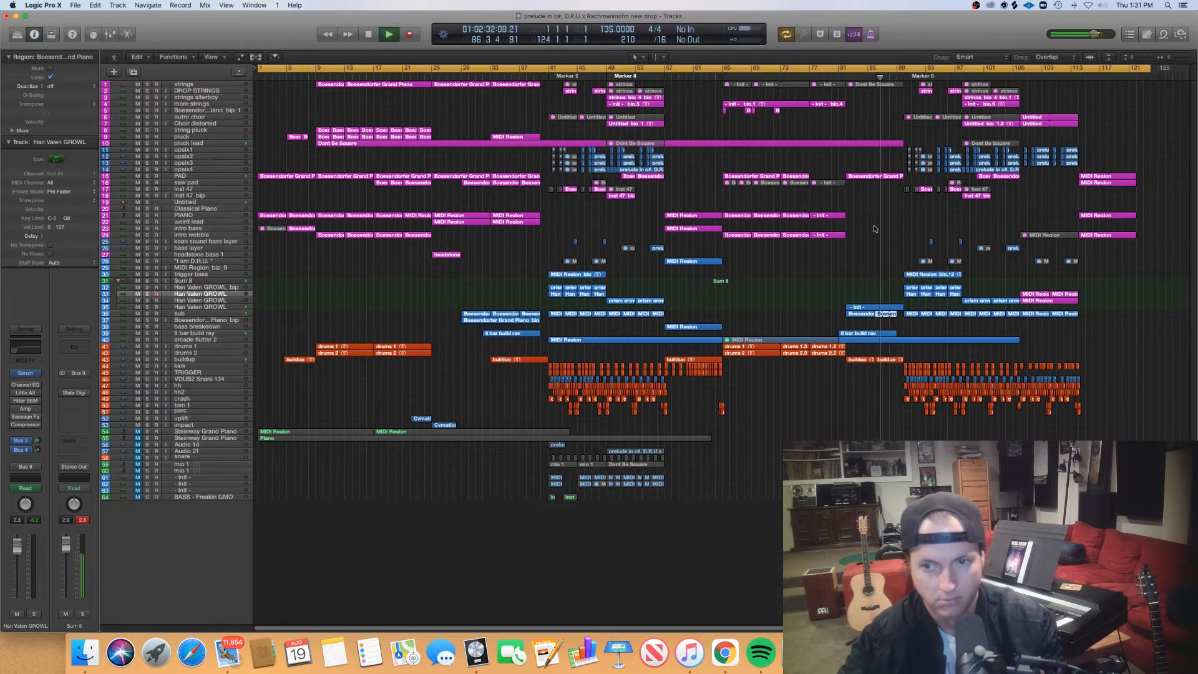
# - View the notes of the PAD region at bar 82 in the Piano Roll, and close the editor
pyautogui.click(877, 177)
pyautogui.press('p')
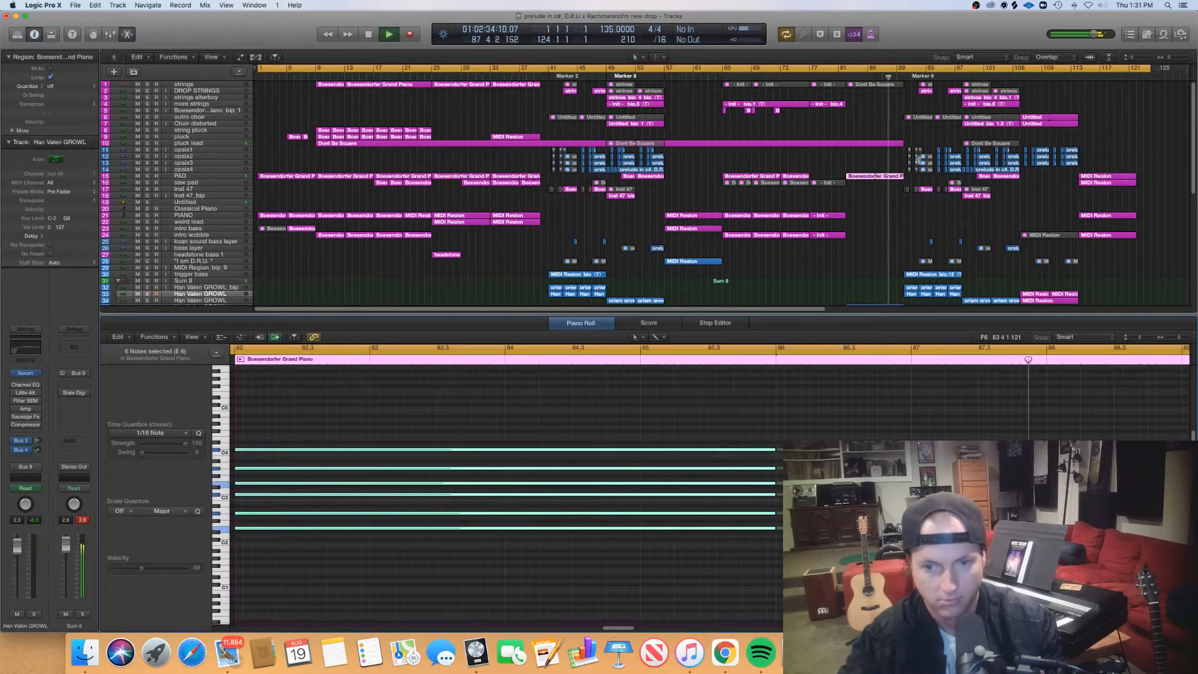
pyautogui.press('super+Left')
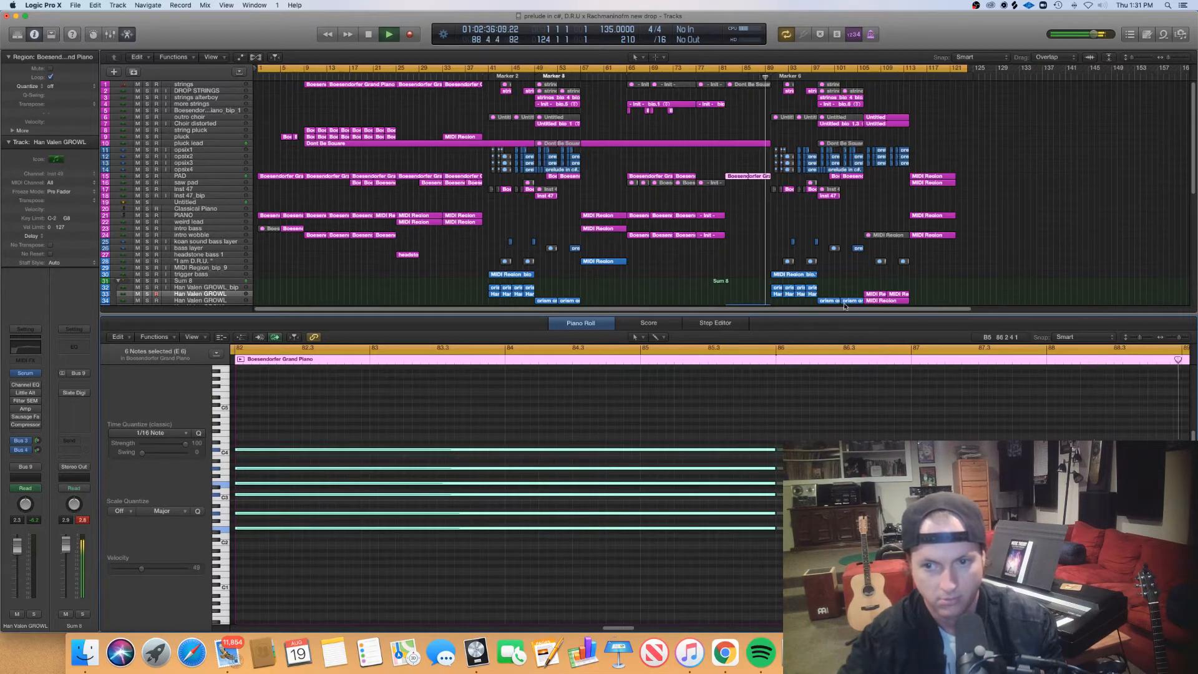
pyautogui.press('p')
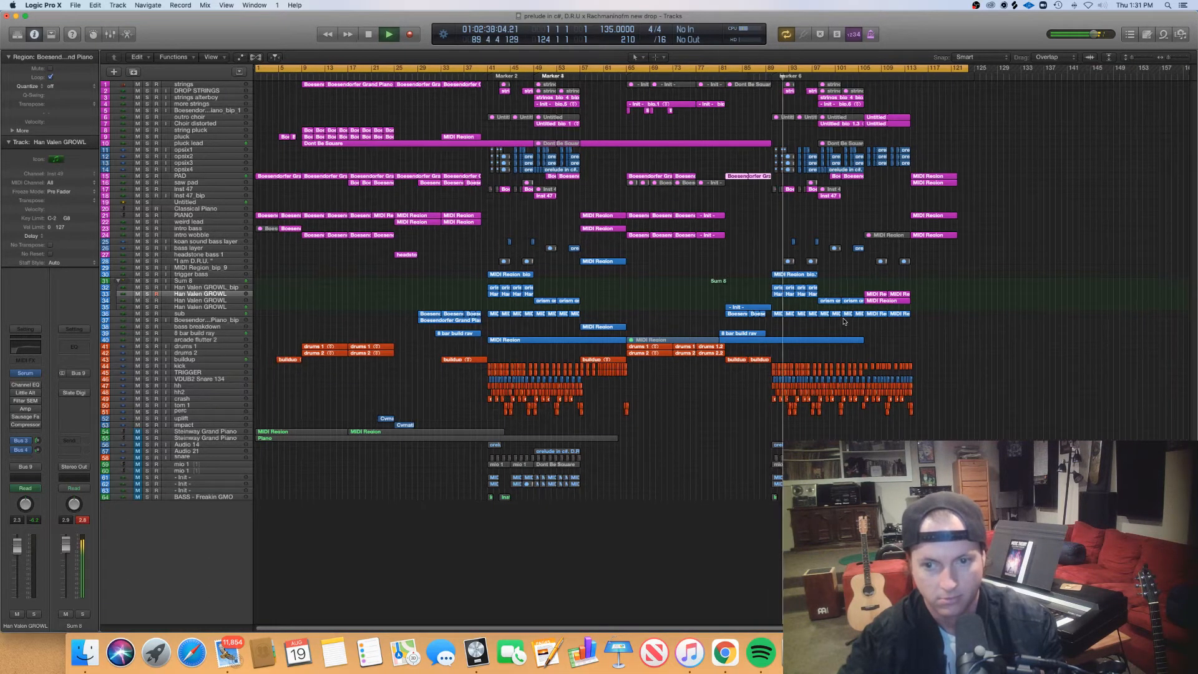
# - Follow the playback of the second drop from bar 90 across the arrangement, comparing its layers up close and in overview
pyautogui.press('super+Right')
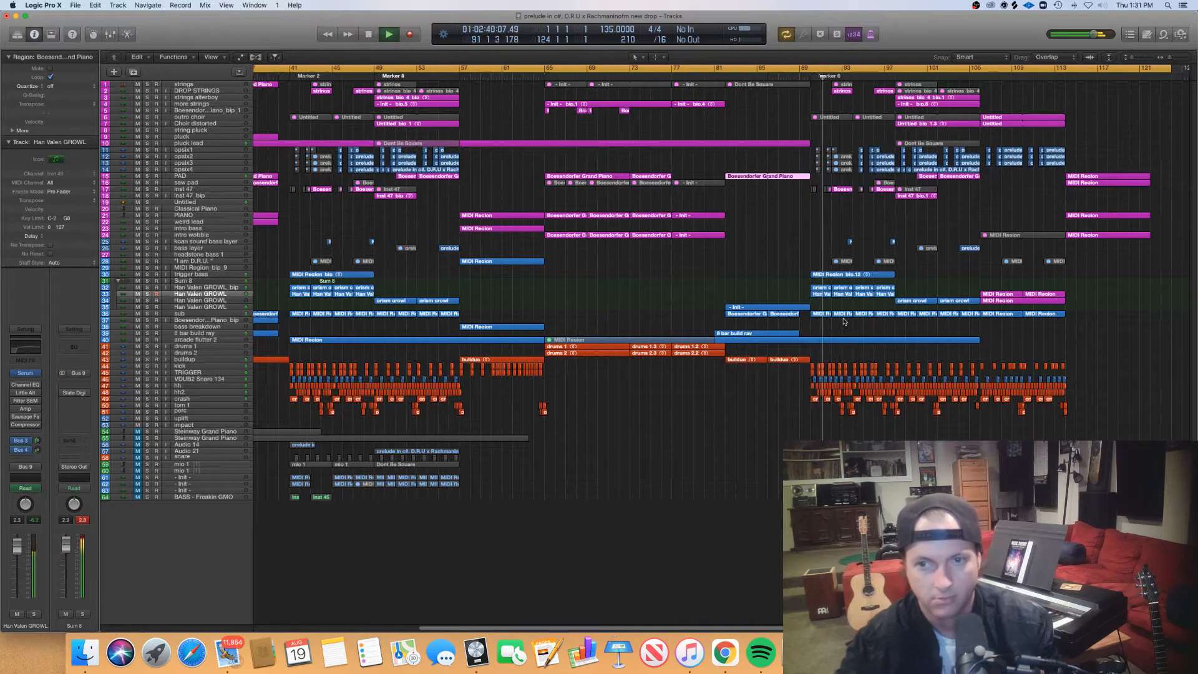
pyautogui.hscroll(3, 844, 321)
pyautogui.hscroll(-1, 1186, 339)
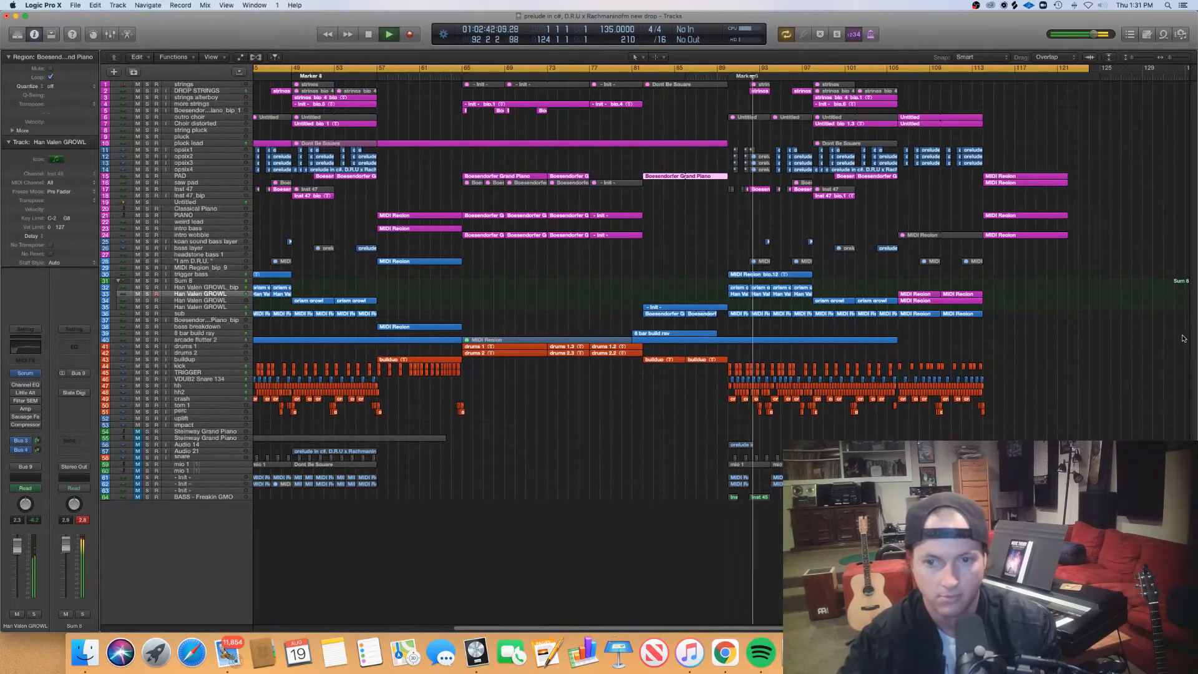
pyautogui.hscroll(5, 1181, 339)
pyautogui.hscroll(3, 1181, 338)
pyautogui.hscroll(3, 1181, 338)
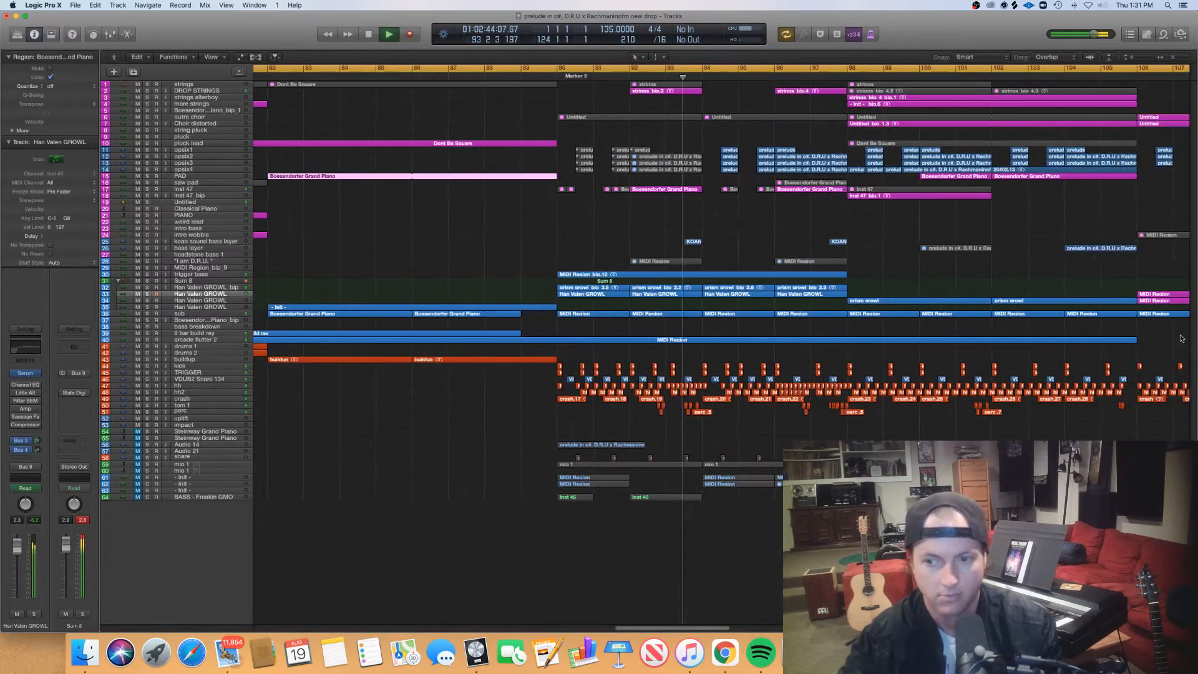
pyautogui.hscroll(3, 1184, 337)
pyautogui.press('super+Left')
pyautogui.press('super+Left')
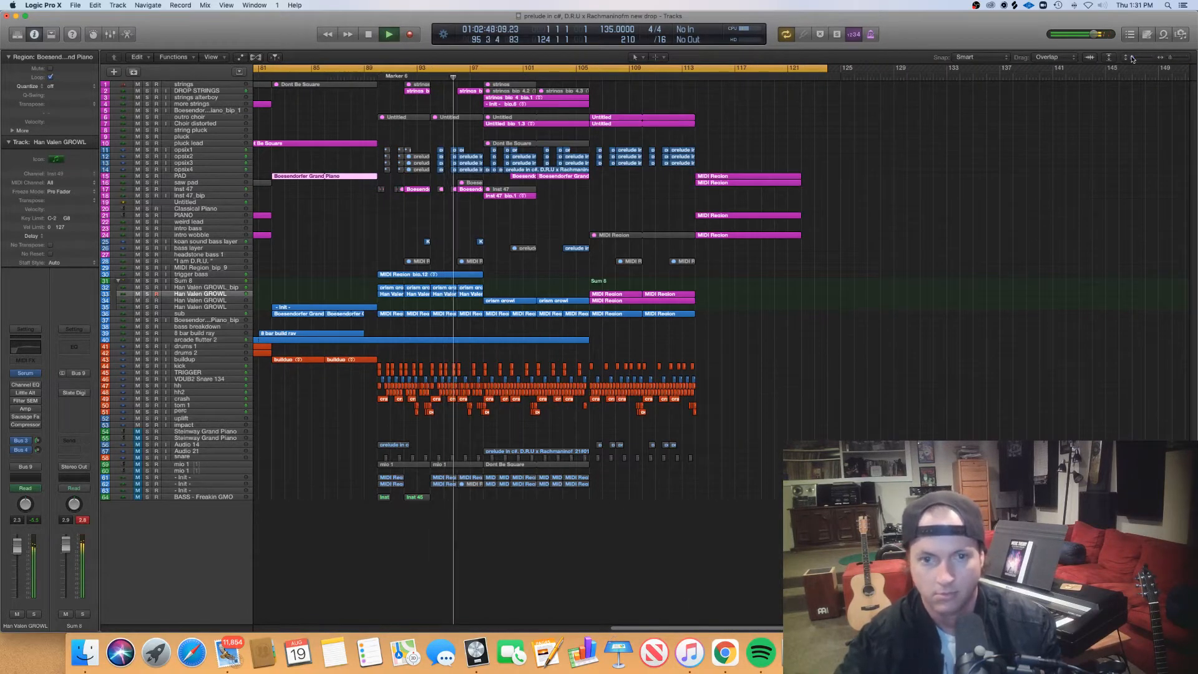
# - Enlarge the track rows and examine the second drop's layered regions from bar 90 onward
pyautogui.moveTo(1132, 58); pyautogui.dragTo(1134, 58)
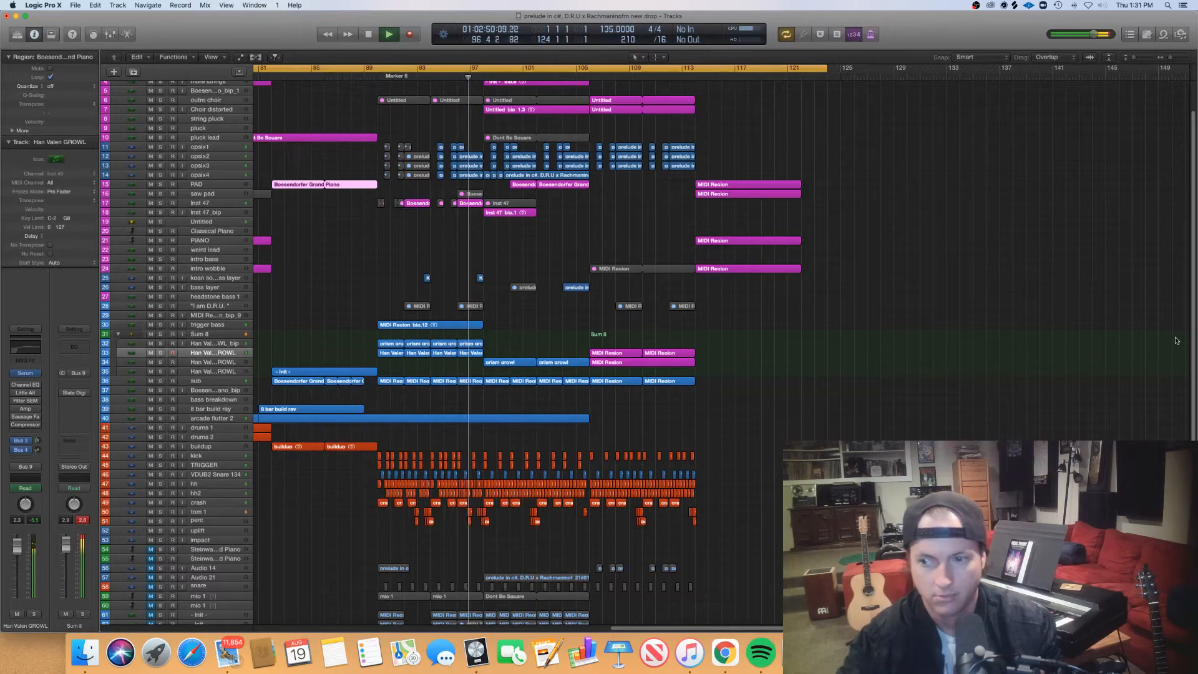
pyautogui.scroll(3, 1192, 336)
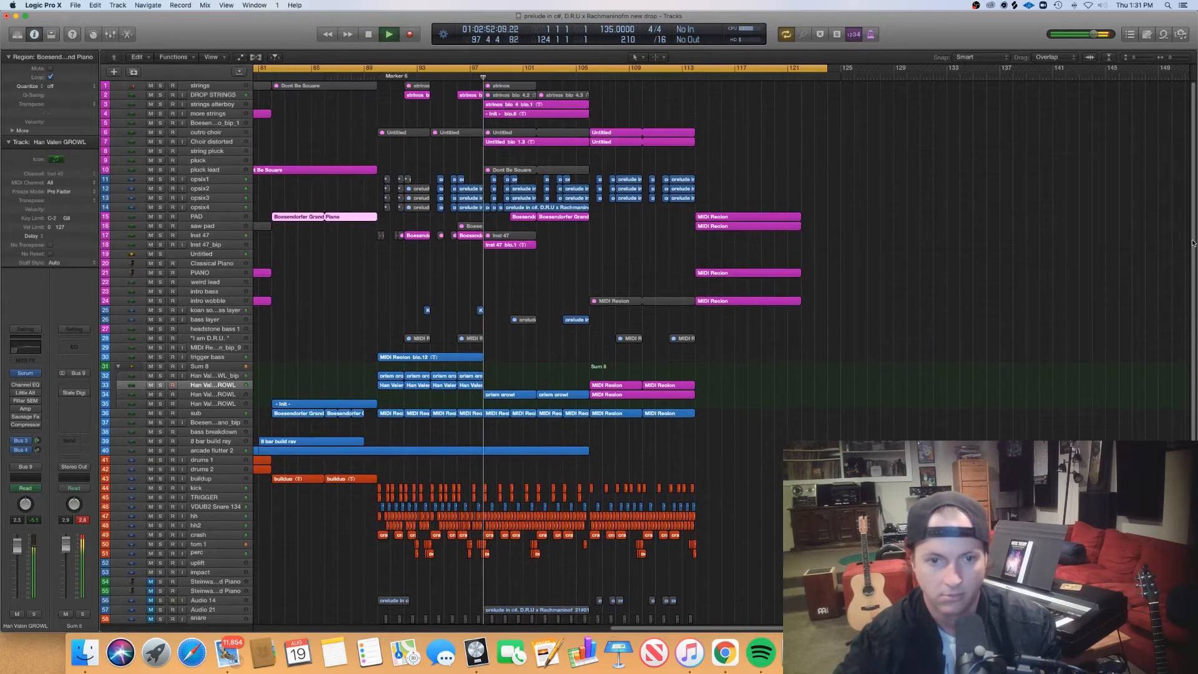
pyautogui.press('super+Right')
pyautogui.scroll(3, 760, 323)
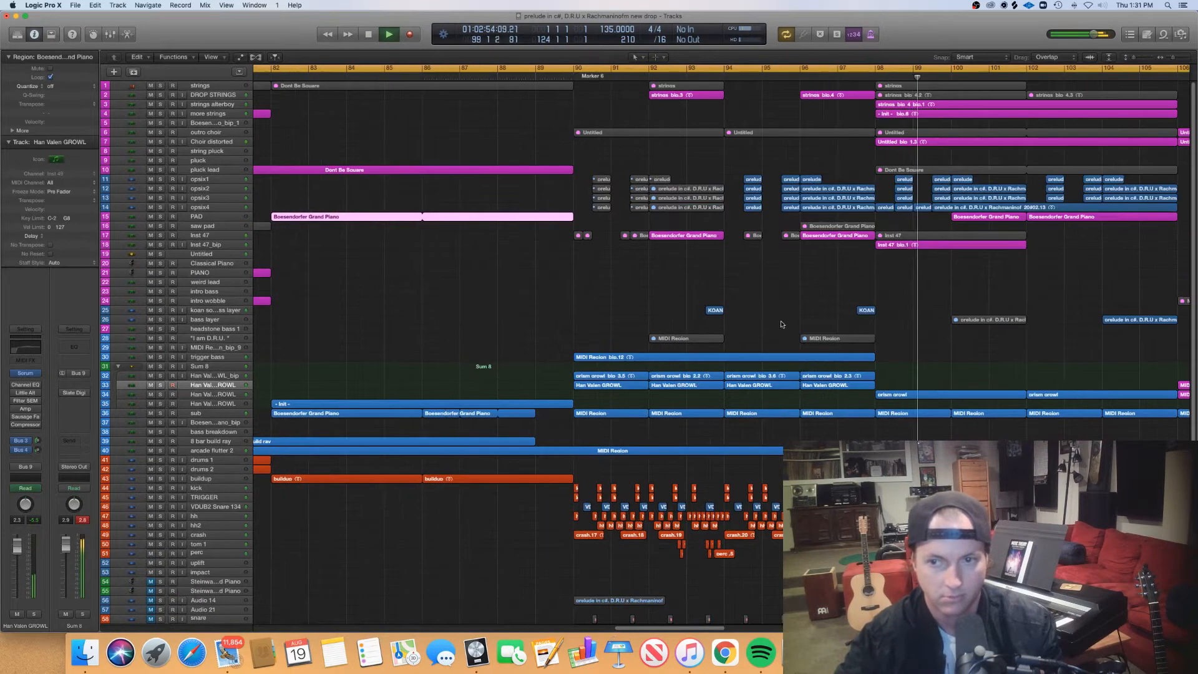
pyautogui.hscroll(4, 798, 324)
pyautogui.hscroll(3, 806, 321)
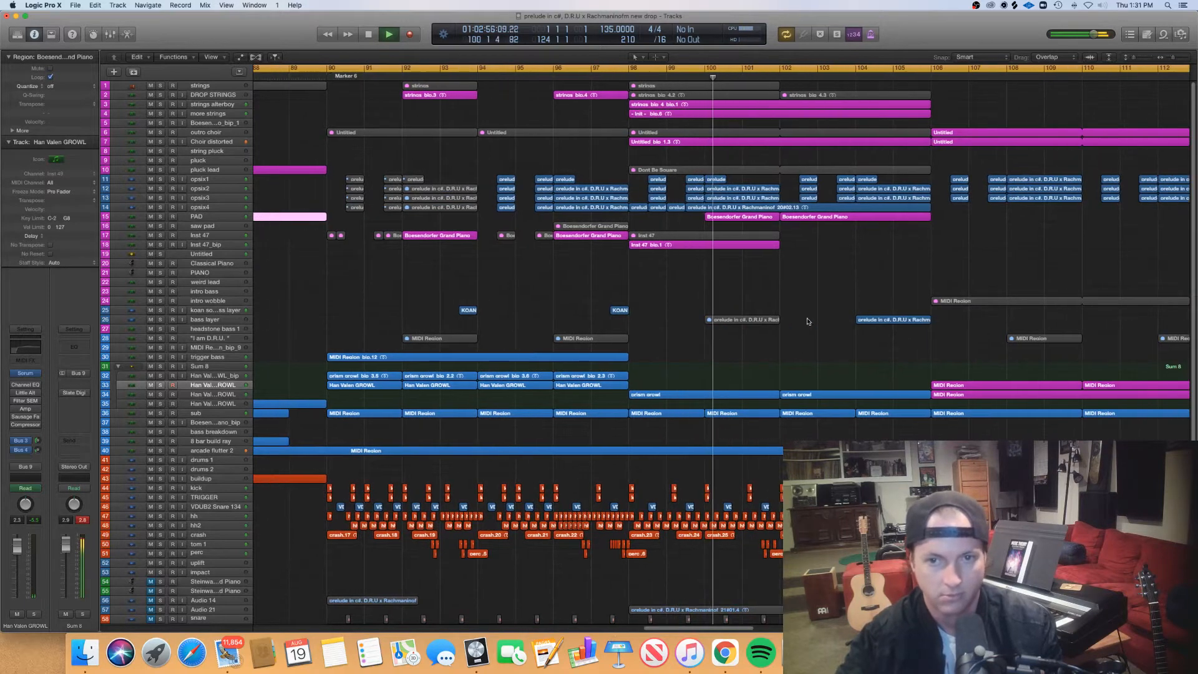
# - View the notes of the outro choir track's Untitled region at bar 106 in the Piano Roll, and close the editor
pyautogui.click(670, 115)
pyautogui.scroll(-5, 661, 125)
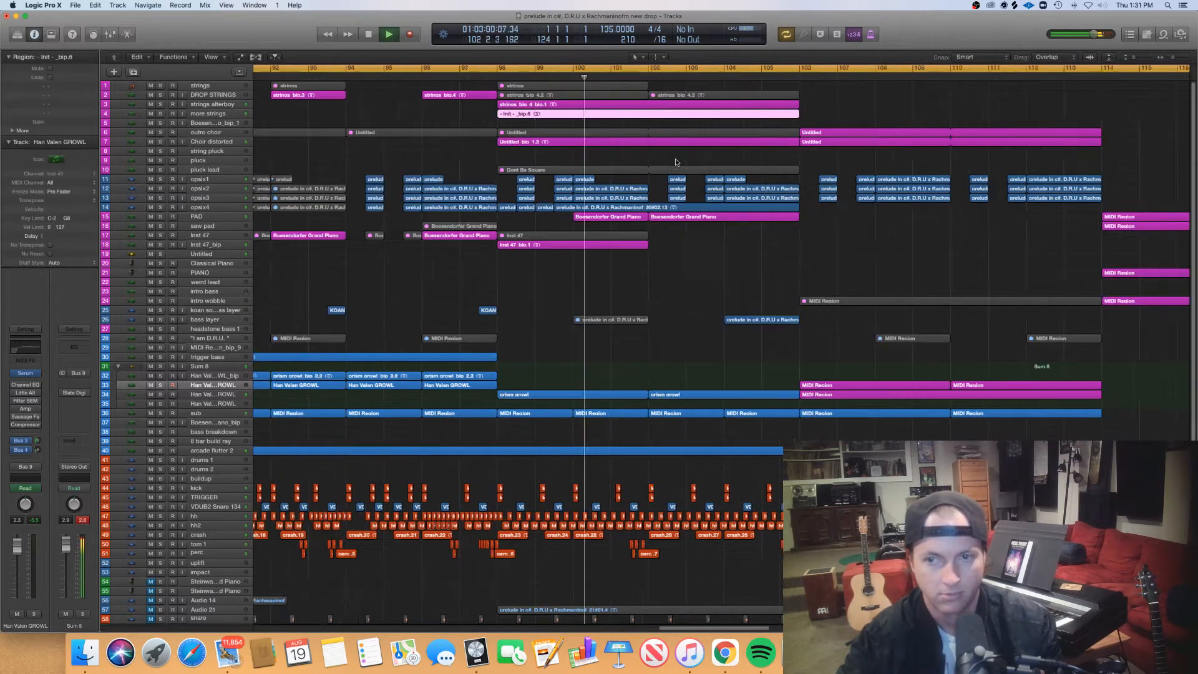
pyautogui.doubleClick(652, 133)
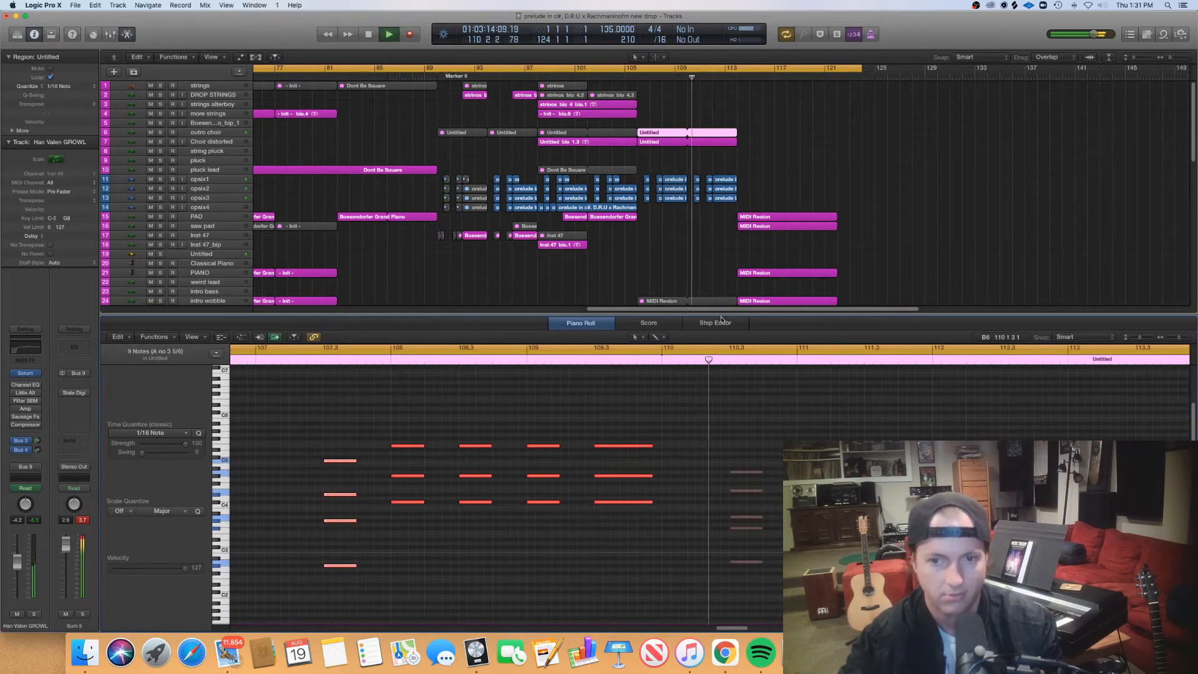
pyautogui.press('e')
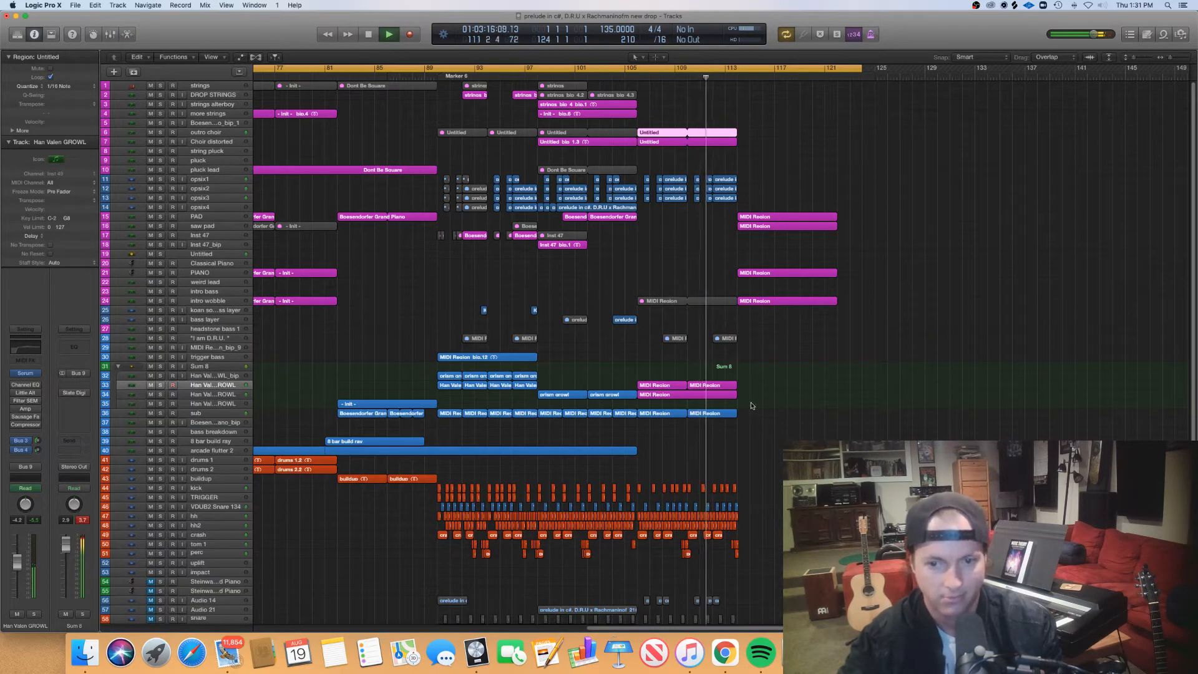
# - View the notes of the bar 110 Han Valen GROWL region together with the region beneath it, and close the Piano Roll
pyautogui.moveTo(752, 405); pyautogui.dragTo(712, 390)
pyautogui.press('e')
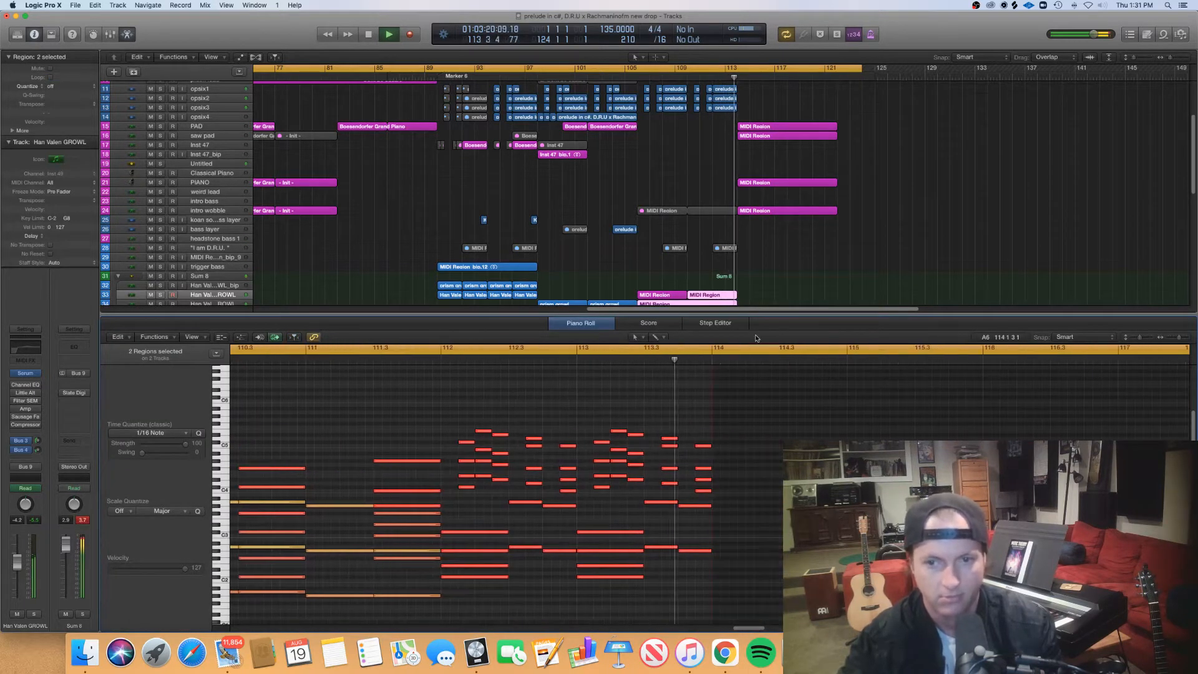
pyautogui.press('e')
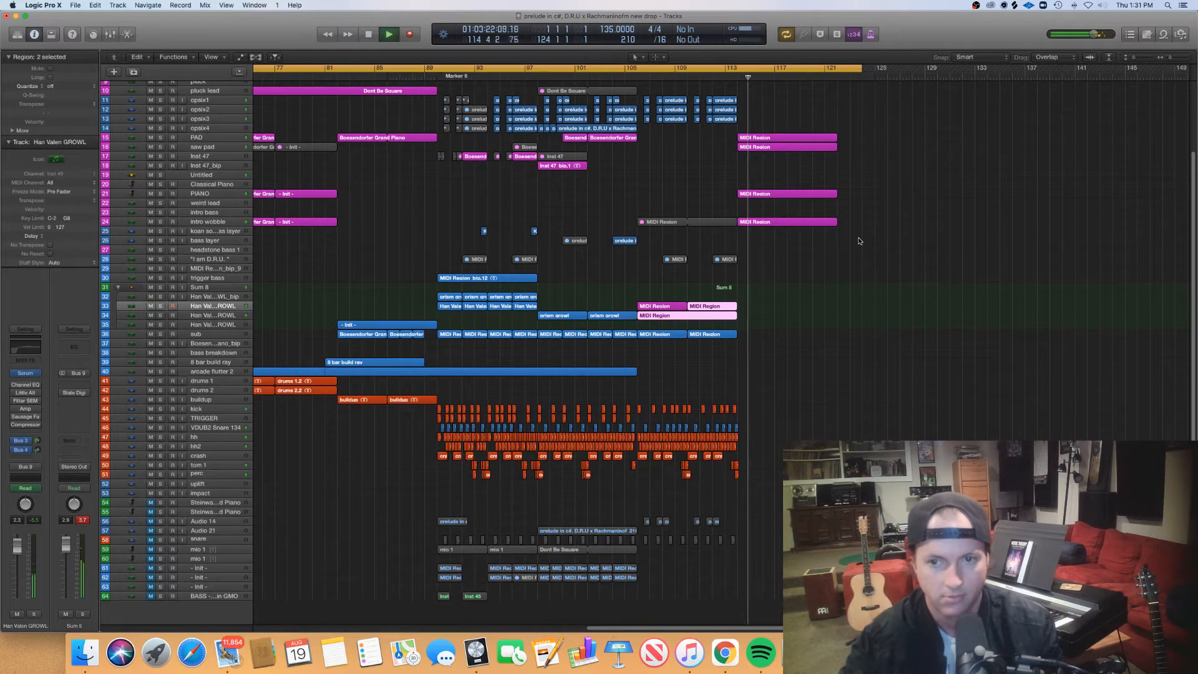
# - View the outro regions from bar 114 on the PAD, saw pad, PIANO and intro wobble tracks, close the Piano Roll and stop playback
pyautogui.moveTo(858, 238); pyautogui.dragTo(767, 141)
pyautogui.press('e')
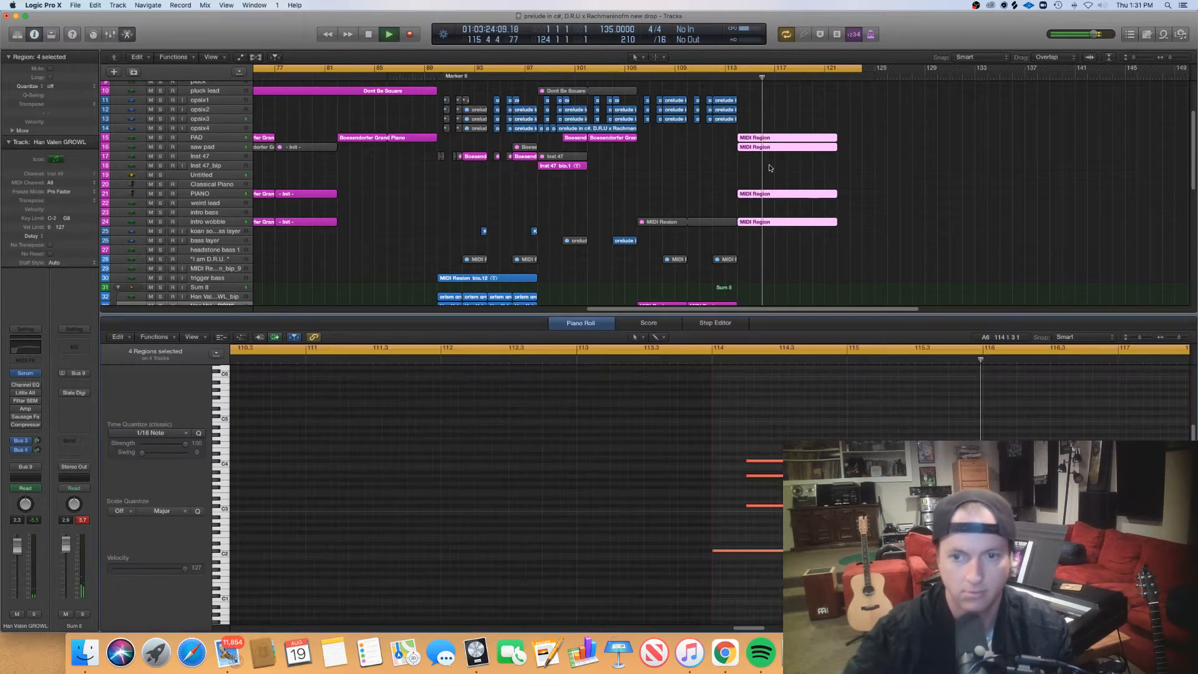
pyautogui.hscroll(3, 801, 549)
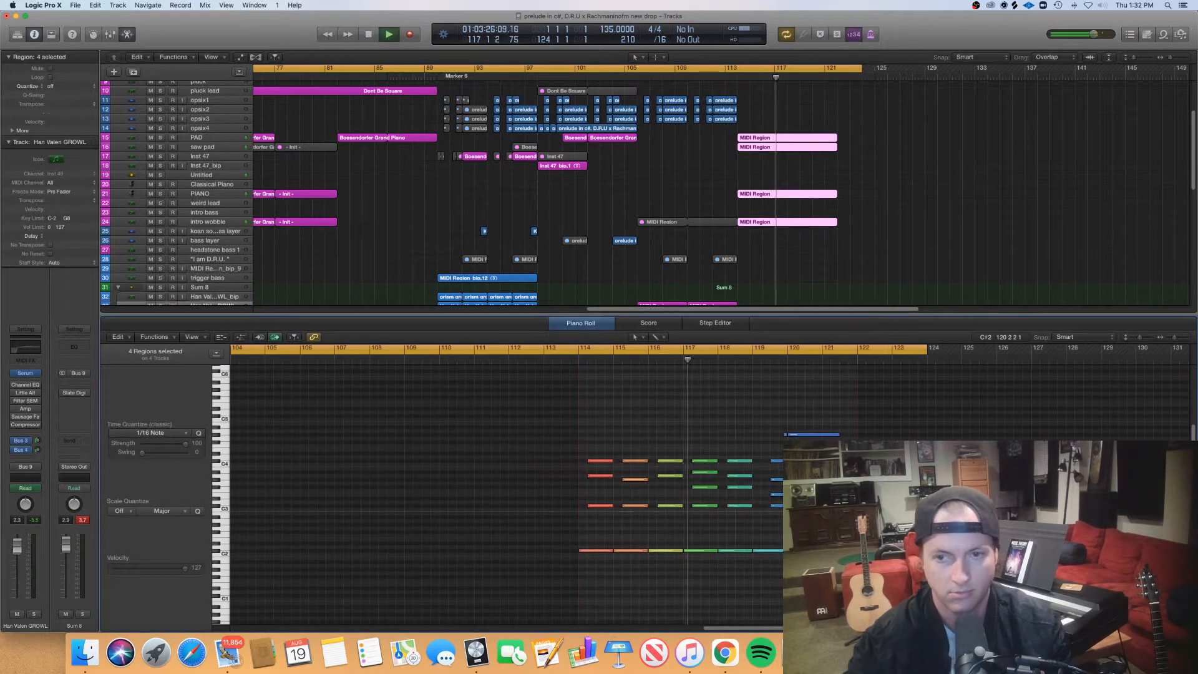
pyautogui.press('super+Left')
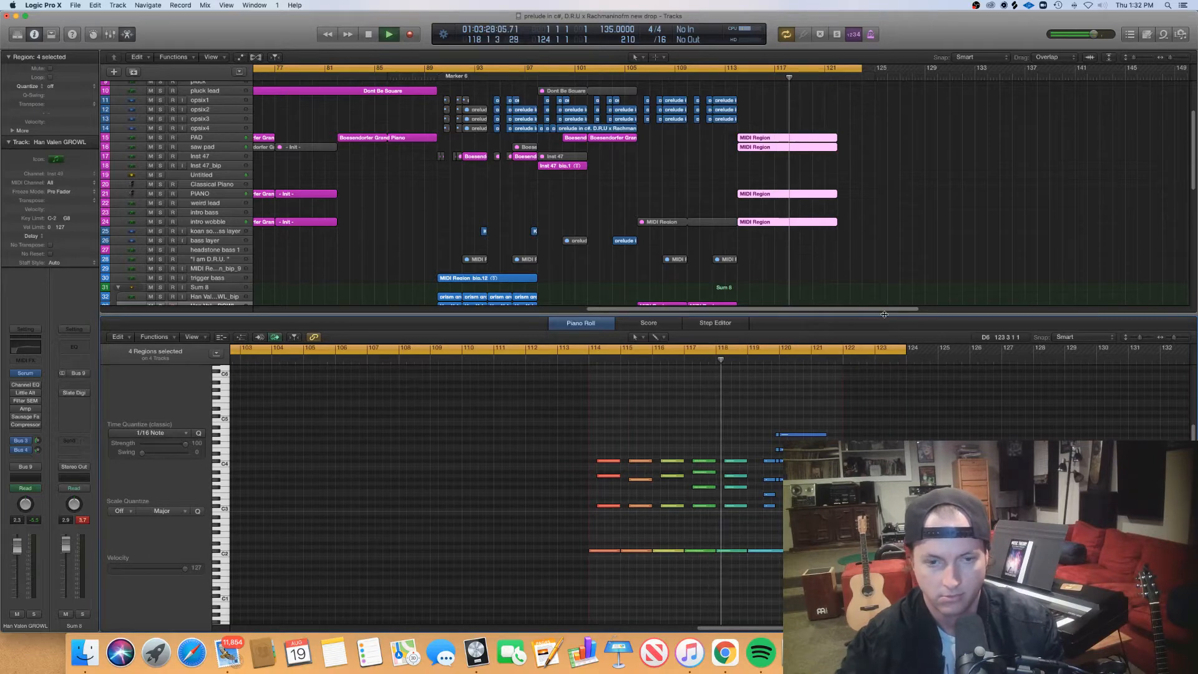
pyautogui.press('e')
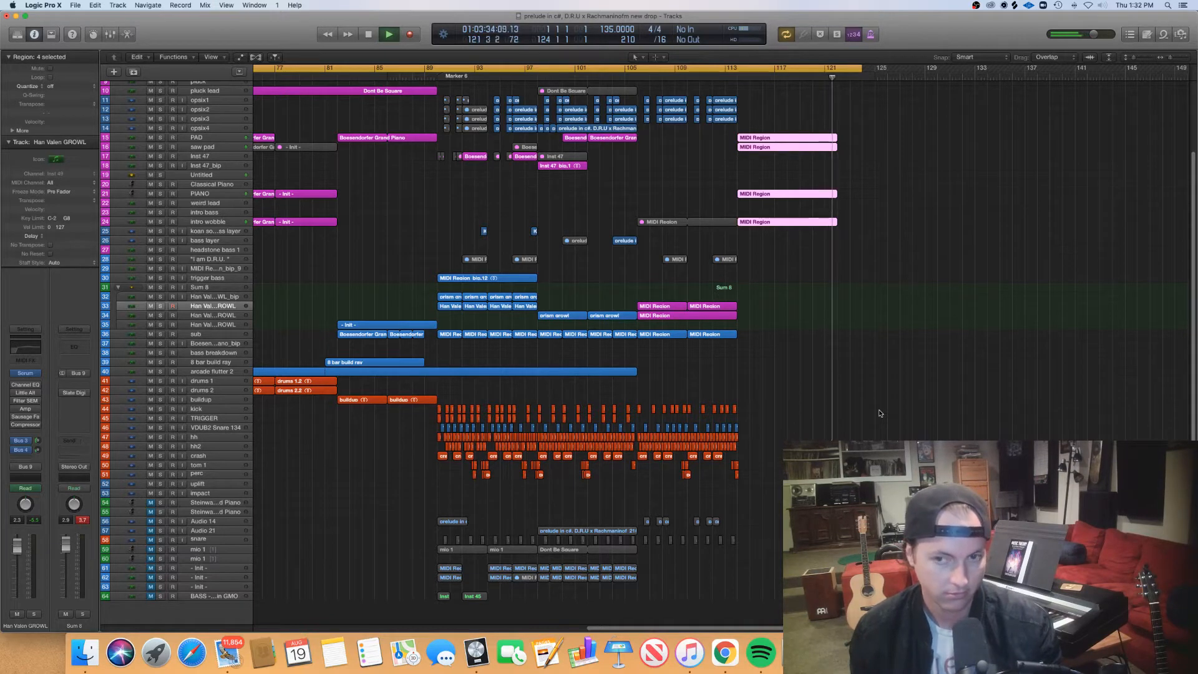
pyautogui.press('space')
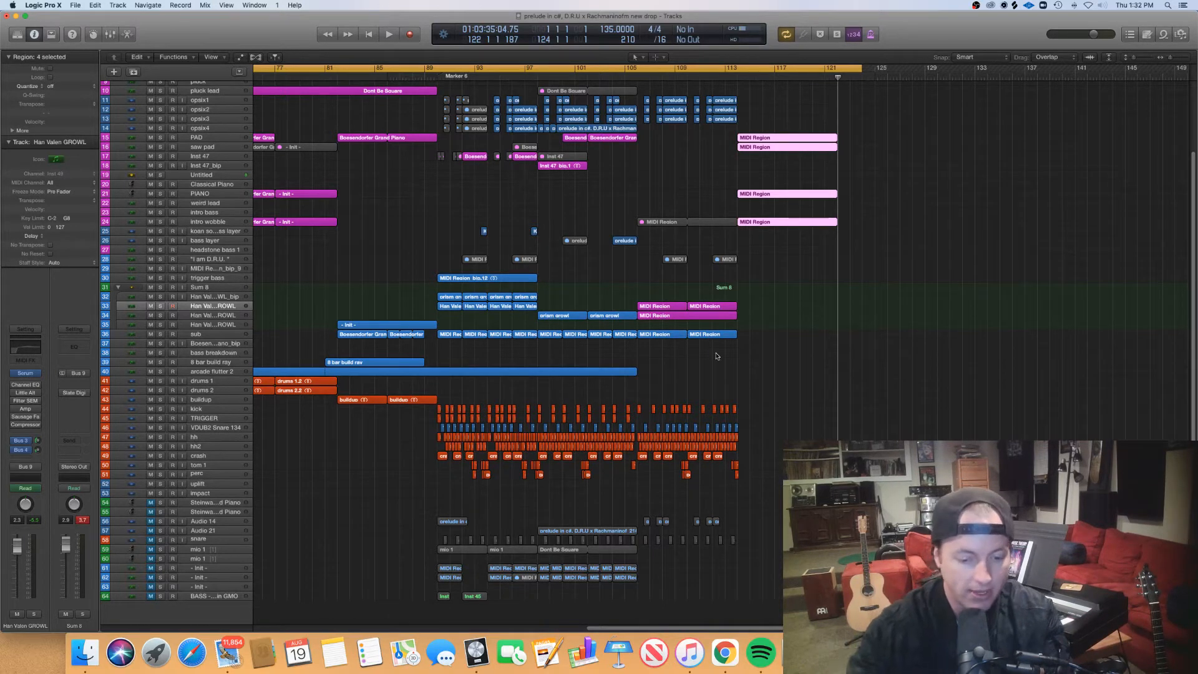
# - View the notes of the first two Boesendorfer Grand Piano regions on the PIANO track together in the Piano Roll
pyautogui.hscroll(-1, 716, 357)
pyautogui.scroll(-4, 716, 358)
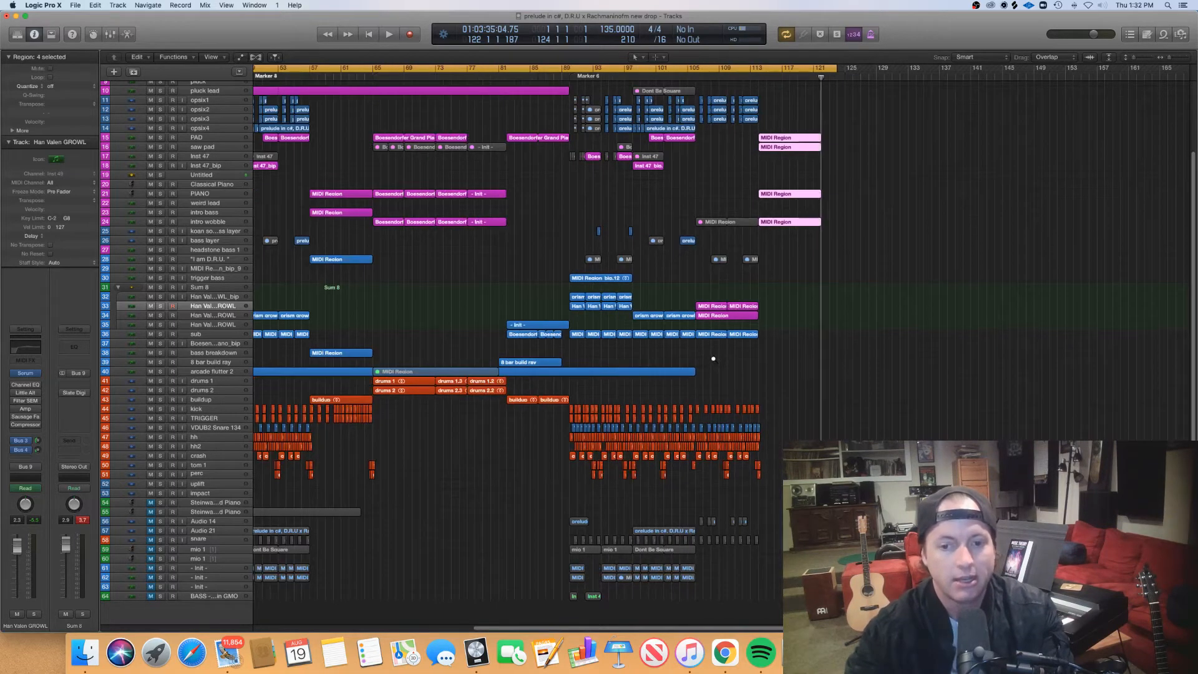
pyautogui.scroll(1, 714, 362)
pyautogui.scroll(-4, 713, 361)
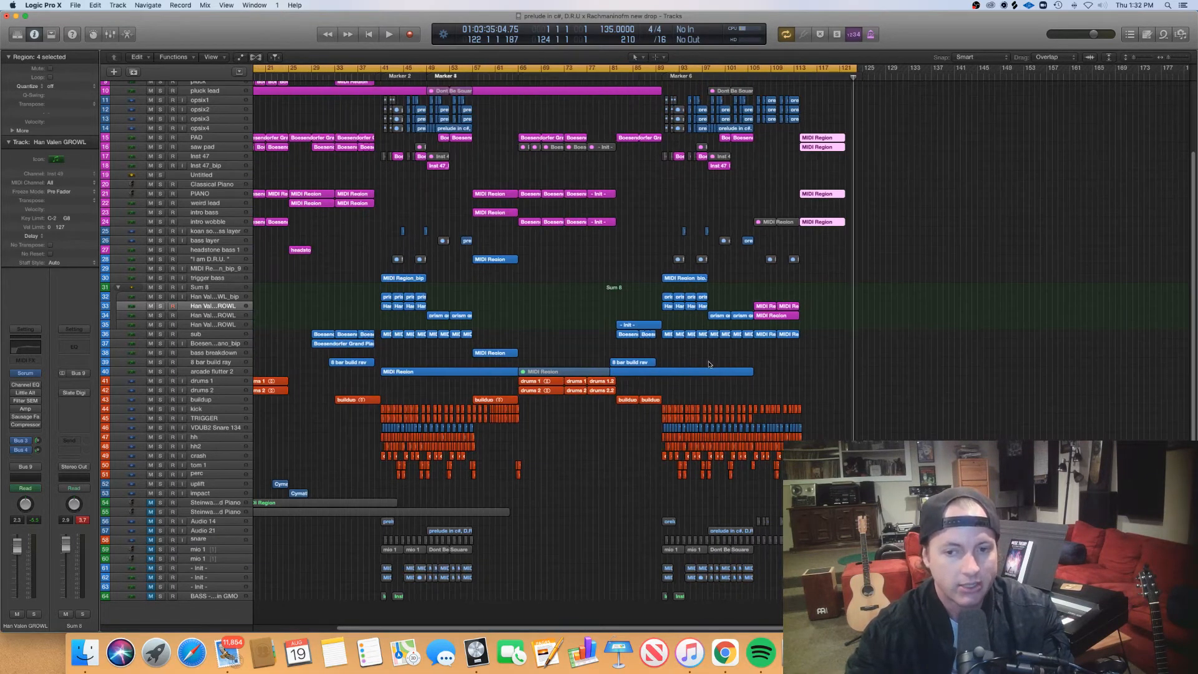
pyautogui.scroll(1, 709, 364)
pyautogui.hscroll(-3, 710, 364)
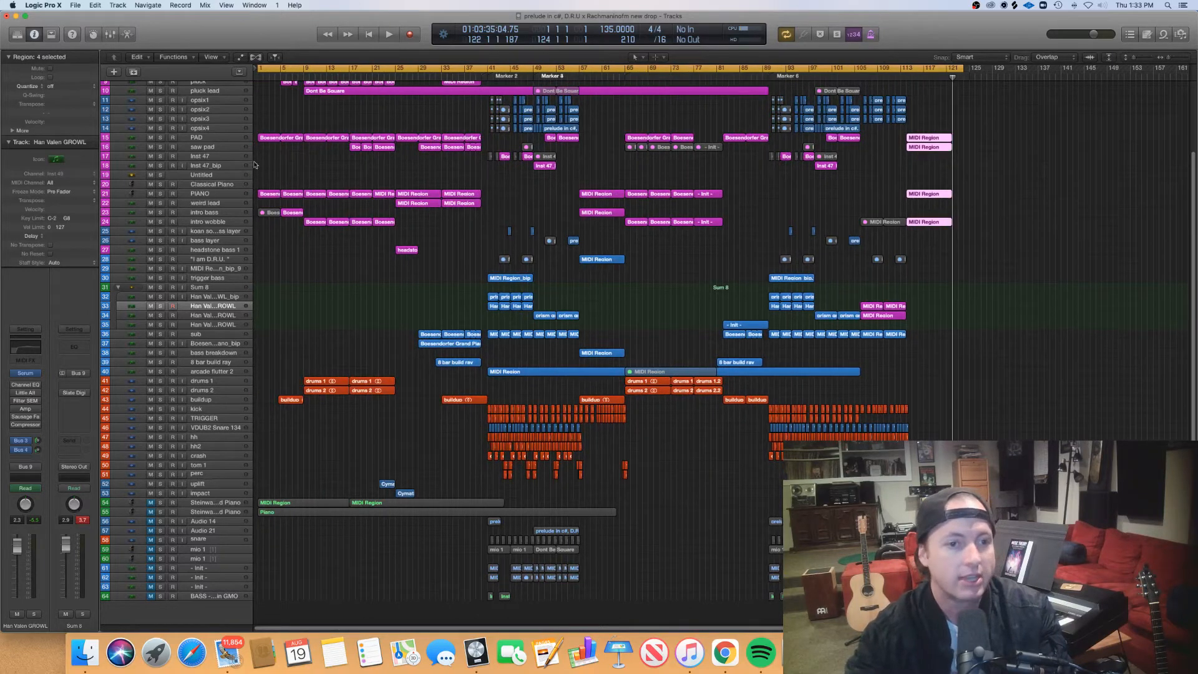
pyautogui.moveTo(257, 168); pyautogui.dragTo(297, 196)
pyautogui.doubleClick(297, 196)
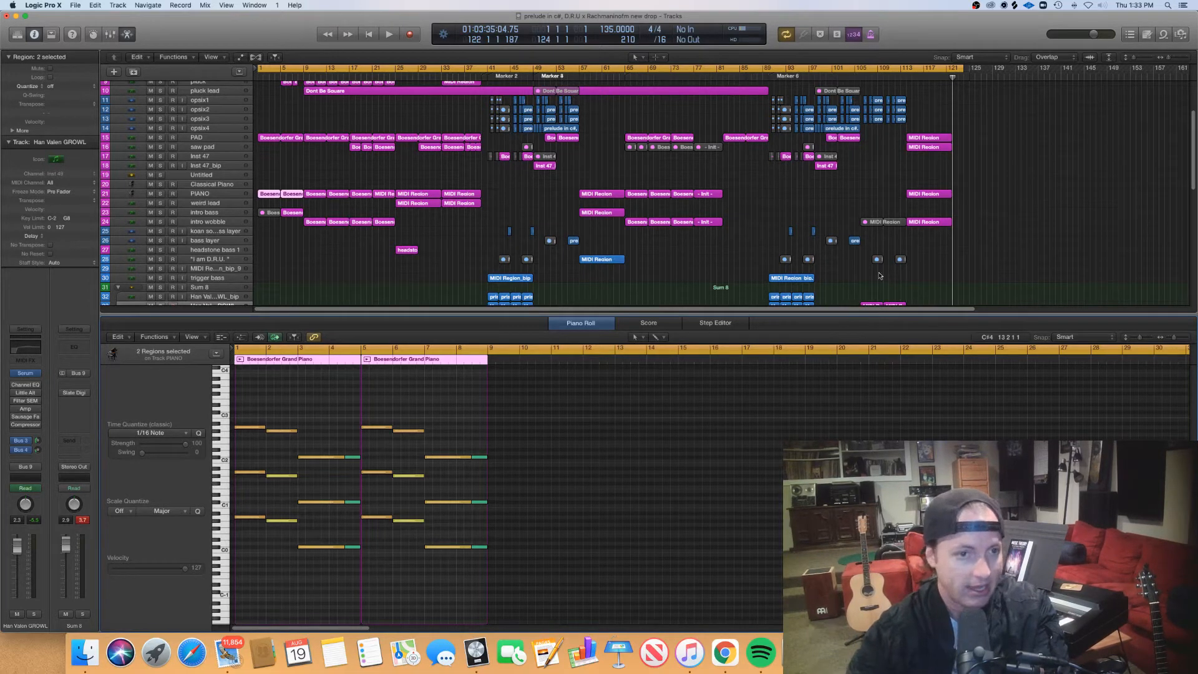
# - Create an empty MIDI region on the PIANO track at bar 123, and set the cycle range from bar 123 to 126
pyautogui.rightClick(963, 198)
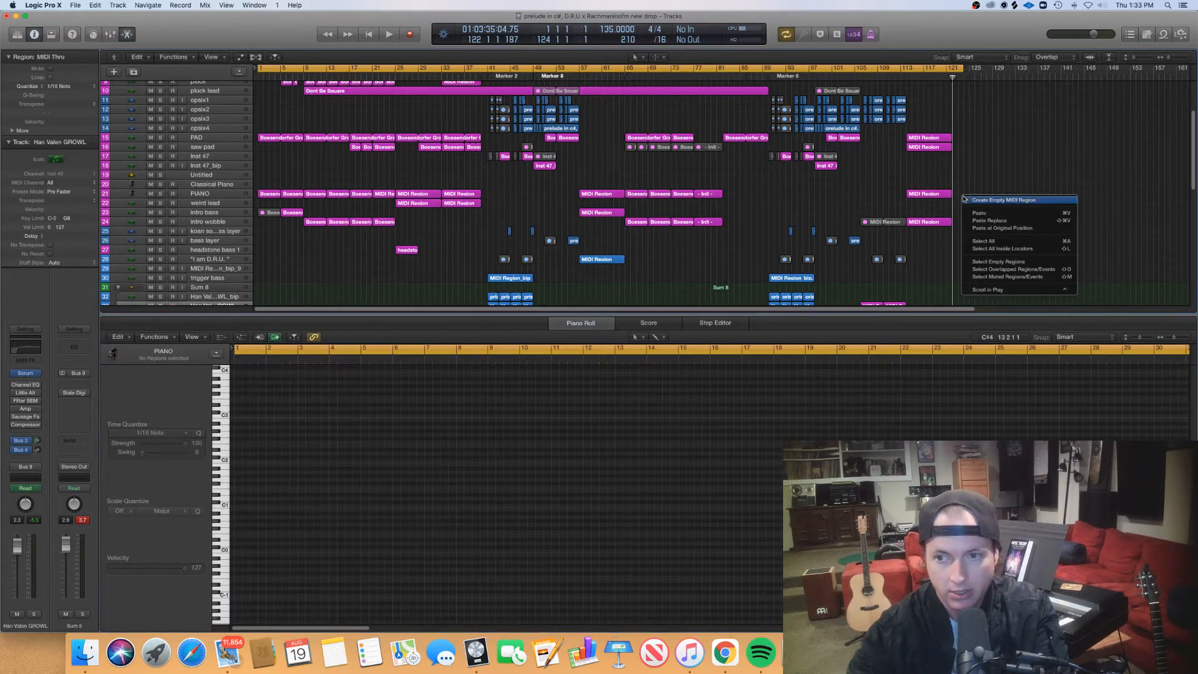
pyautogui.click(967, 200)
pyautogui.moveTo(964, 195); pyautogui.dragTo(969, 198)
pyautogui.doubleClick(969, 196)
pyautogui.scroll(5, 508, 454)
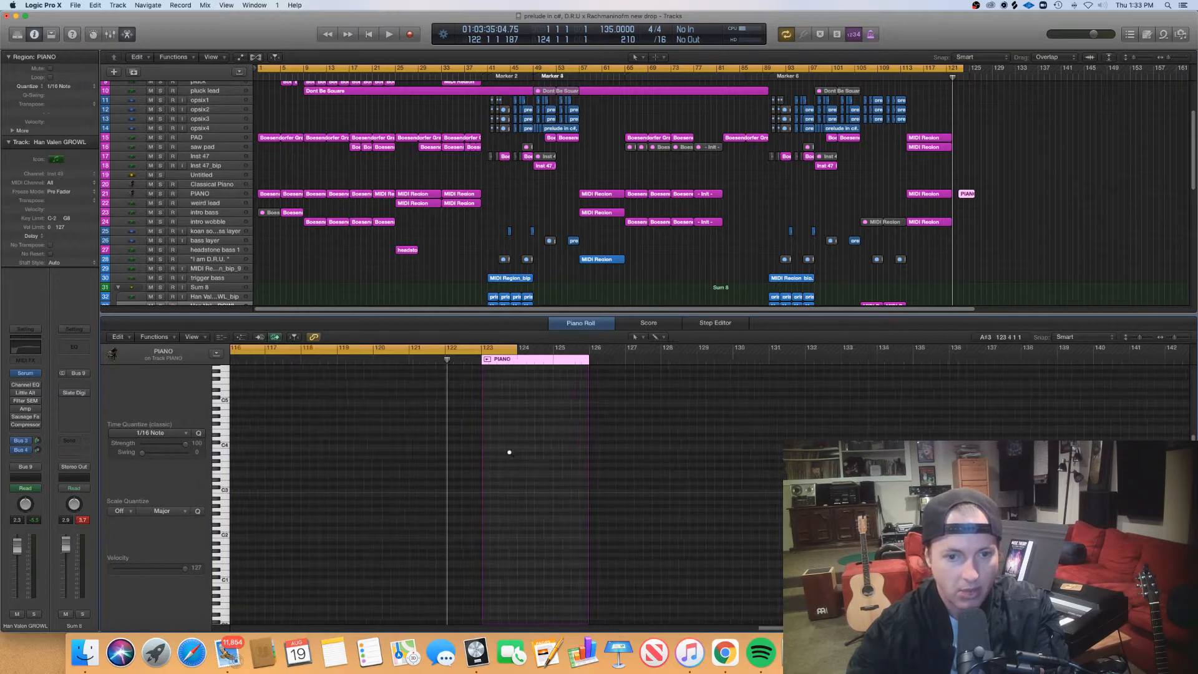
pyautogui.scroll(2, 512, 453)
pyautogui.moveTo(554, 348); pyautogui.dragTo(892, 363)
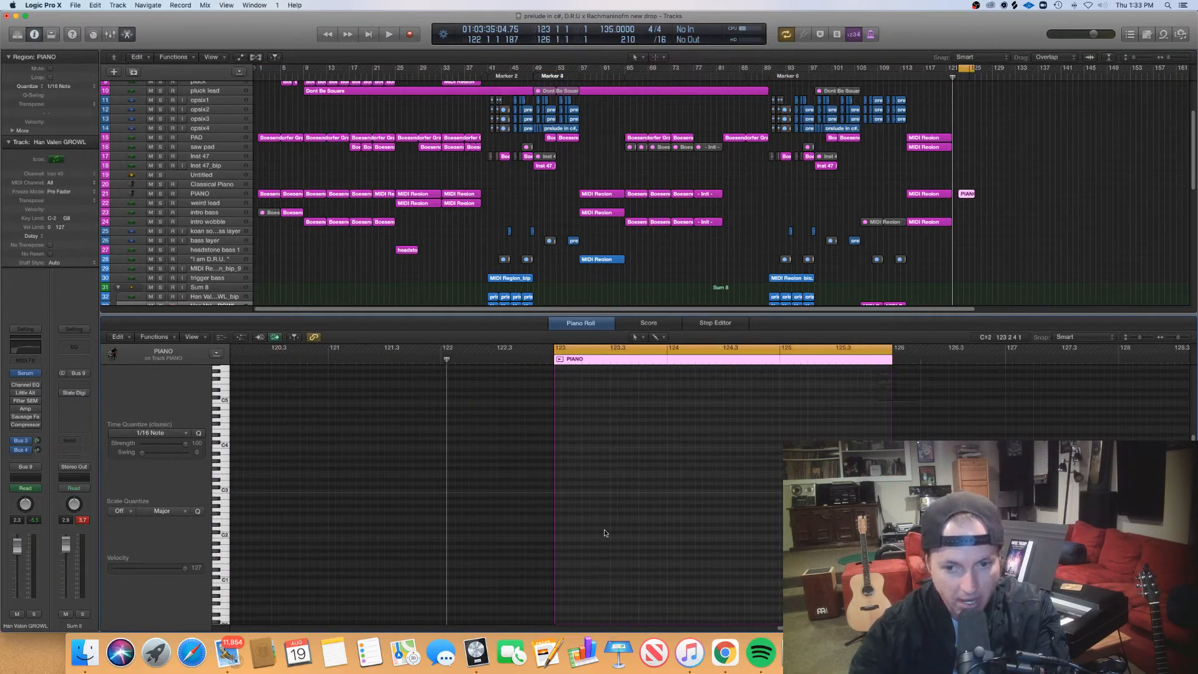
# - Draw a rising scale of eight eighth notes across bar 123 of the new PIANO region, from A2 up to A3
pyautogui.click(560, 502)
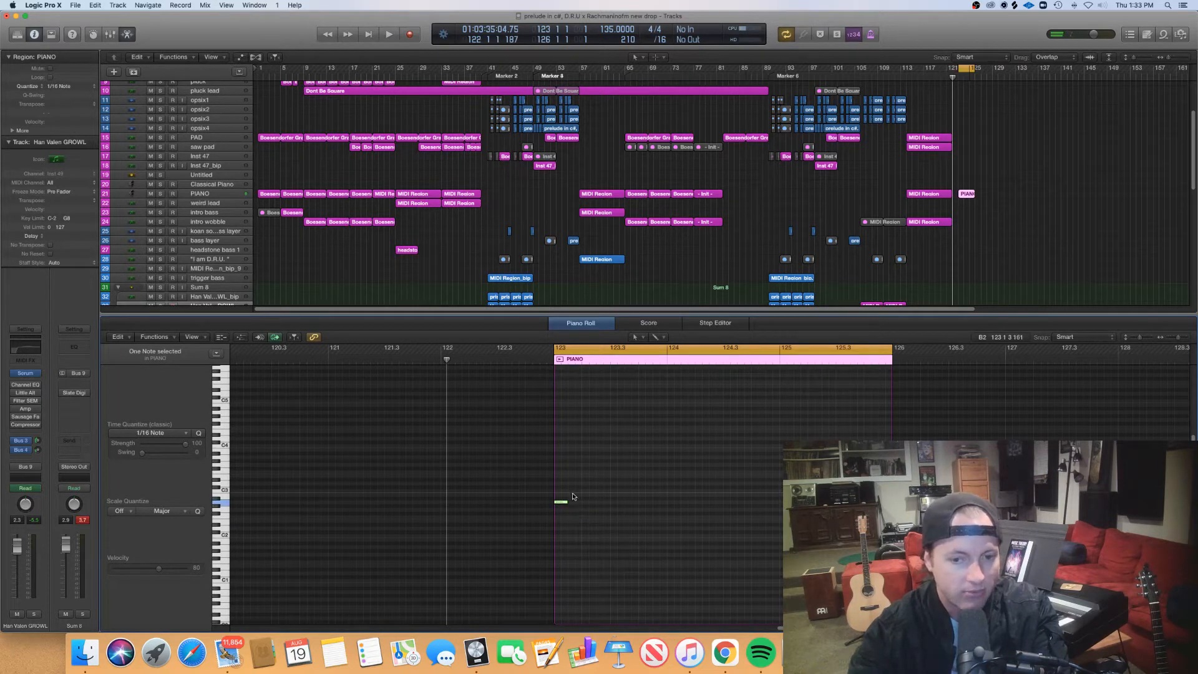
pyautogui.click(572, 494)
pyautogui.click(587, 490)
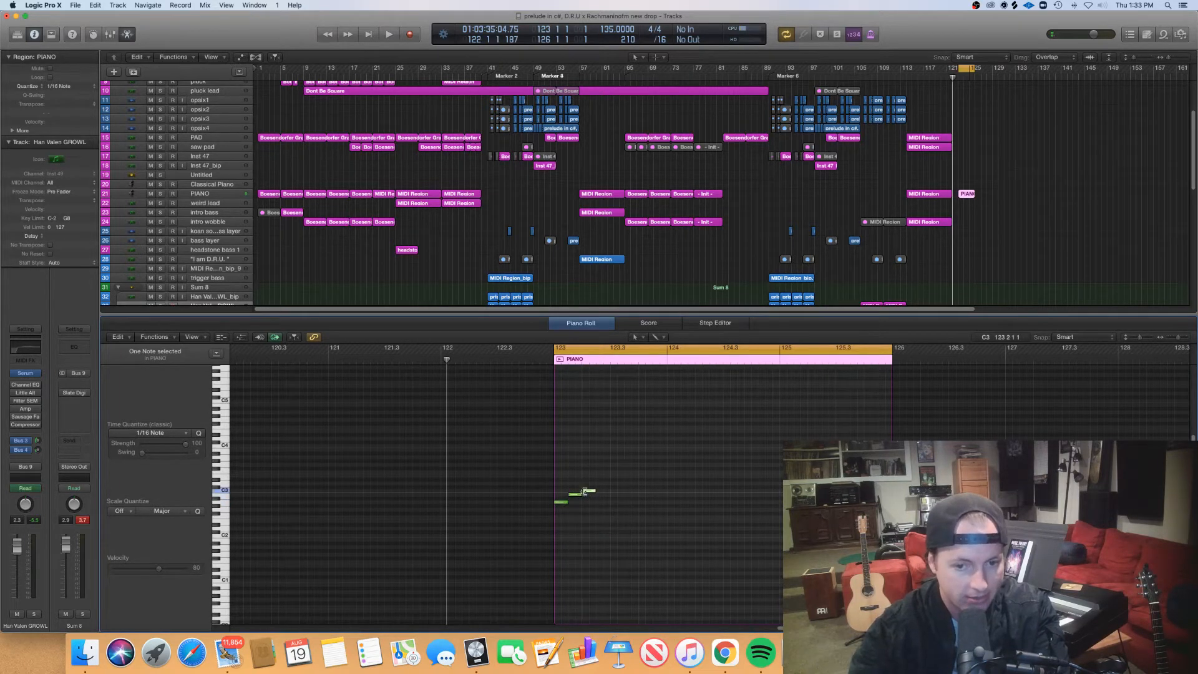
pyautogui.click(600, 484)
pyautogui.click(631, 472)
pyautogui.click(645, 464)
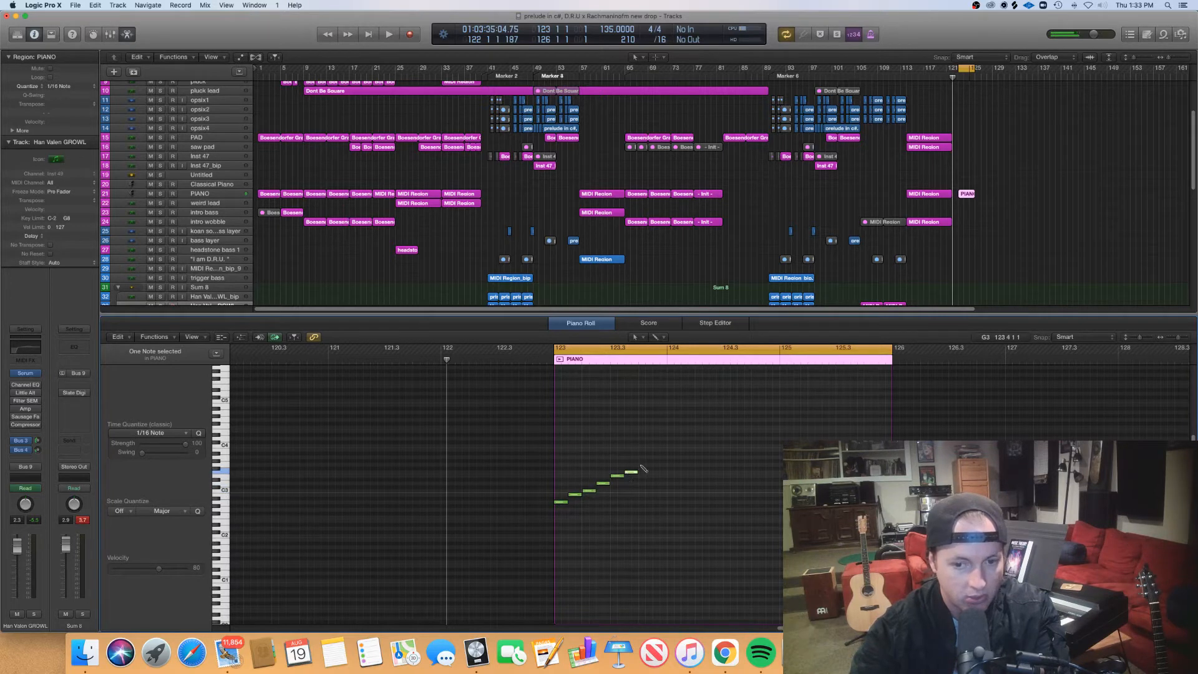
pyautogui.click(657, 457)
# - Transpose all eight scale notes up four semitones so the scale starts on C#3
pyautogui.moveTo(700, 559); pyautogui.dragTo(540, 484)
pyautogui.click(698, 526)
pyautogui.moveTo(699, 526); pyautogui.dragTo(533, 412)
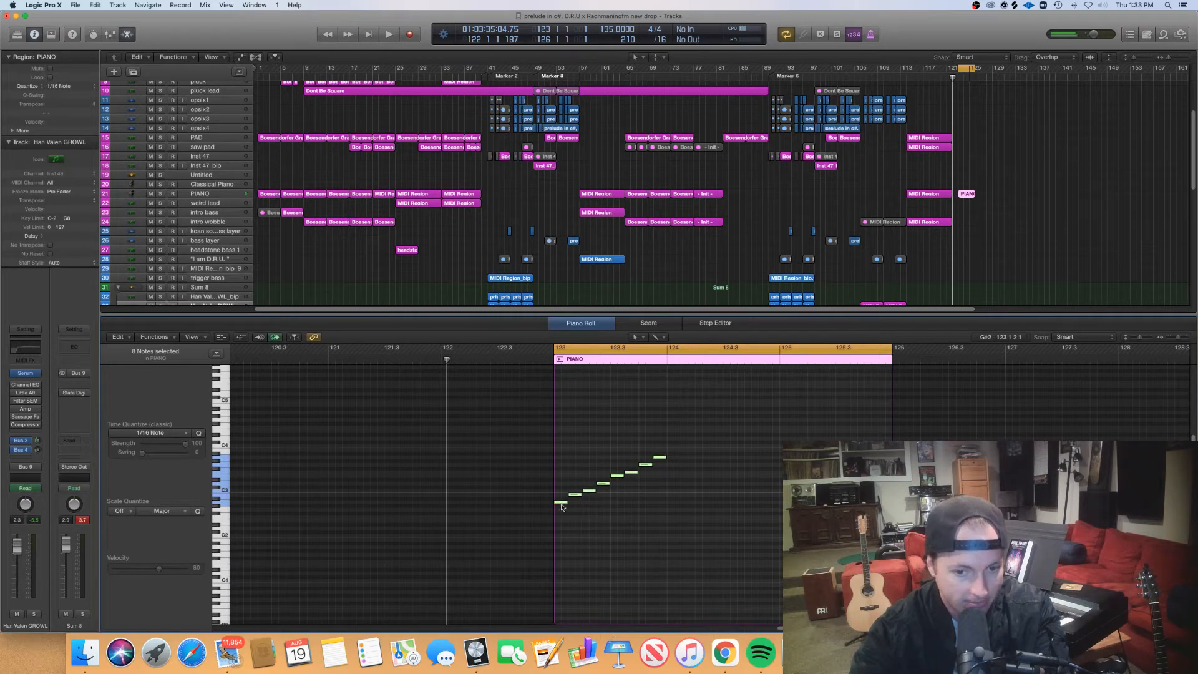
pyautogui.moveTo(559, 503); pyautogui.dragTo(559, 490)
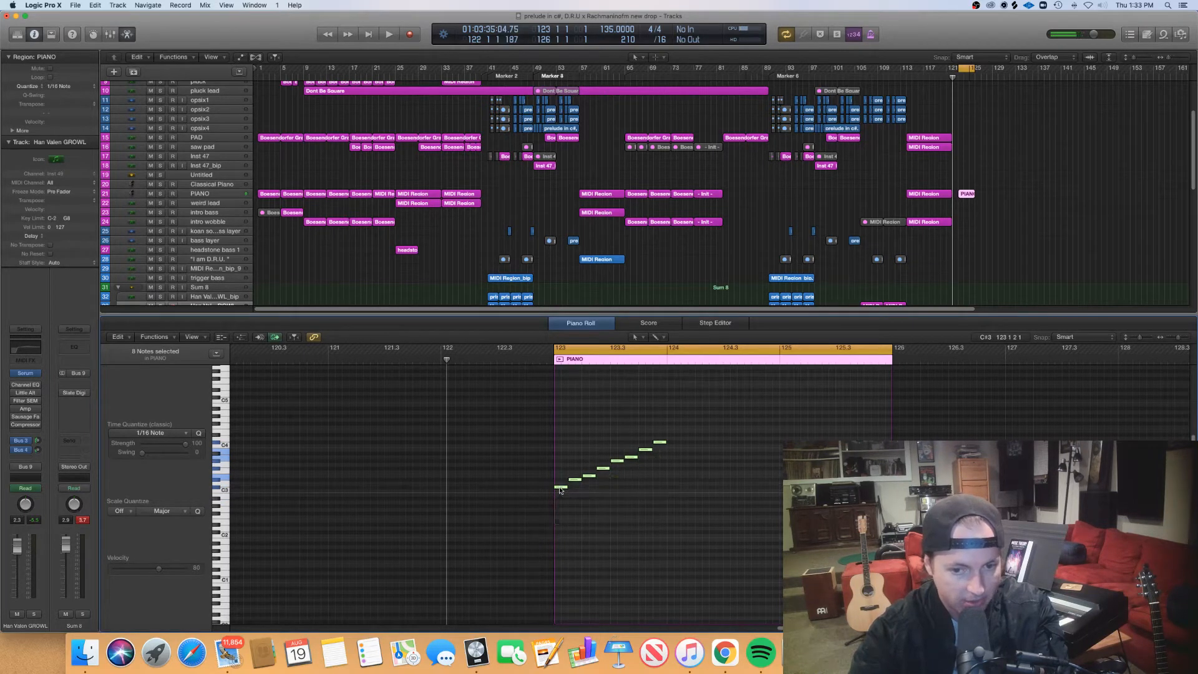
# - Inspect the transposed scale up close, play it back from bar 123 and stop after its last note
pyautogui.press('super+Right')
pyautogui.press('super+Right')
pyautogui.press('super+Right')
pyautogui.press('super+Right')
pyautogui.press('super+Right')
pyautogui.press('super+Right')
pyautogui.press('super+Right')
pyautogui.hscroll(7, 562, 493)
pyautogui.hscroll(-5, 562, 493)
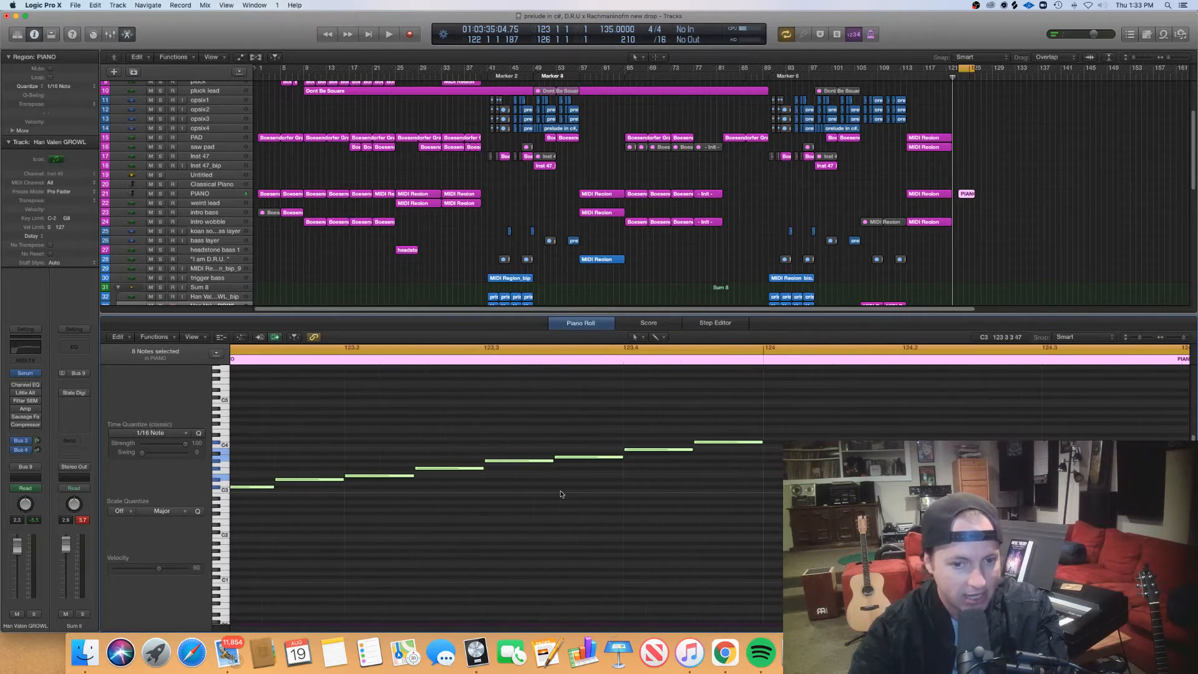
pyautogui.press('super+Left')
pyautogui.press('super+Left')
pyautogui.press('super+Left')
pyautogui.press('super+Left')
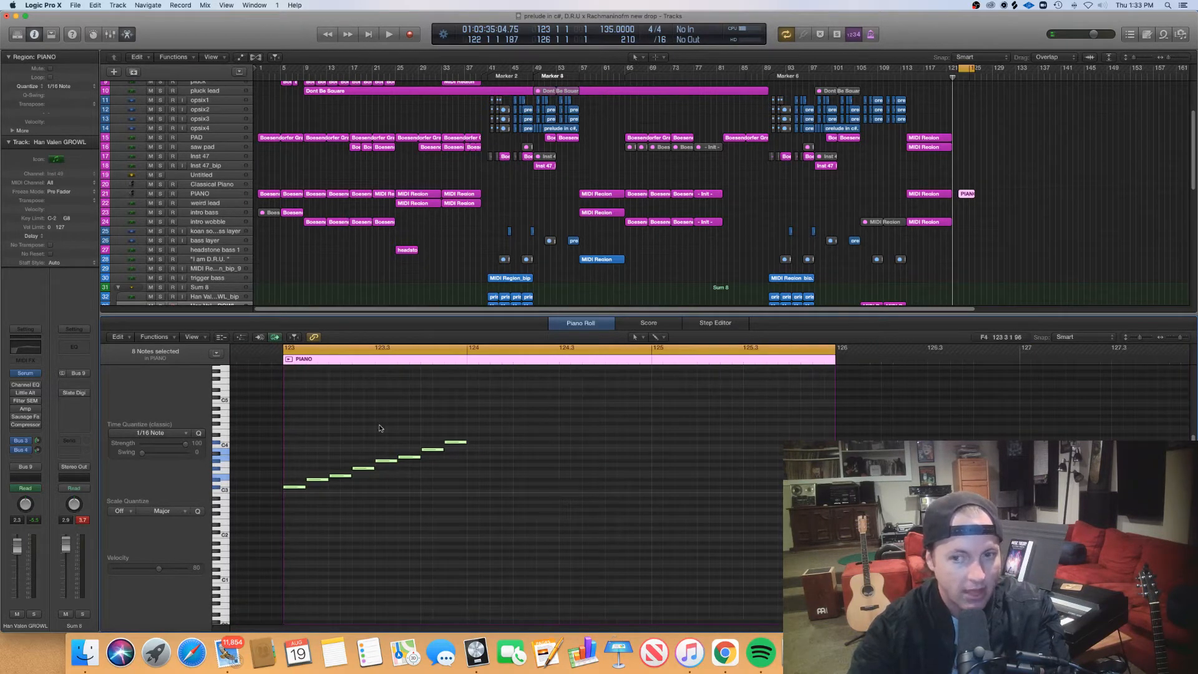
pyautogui.press('Return')
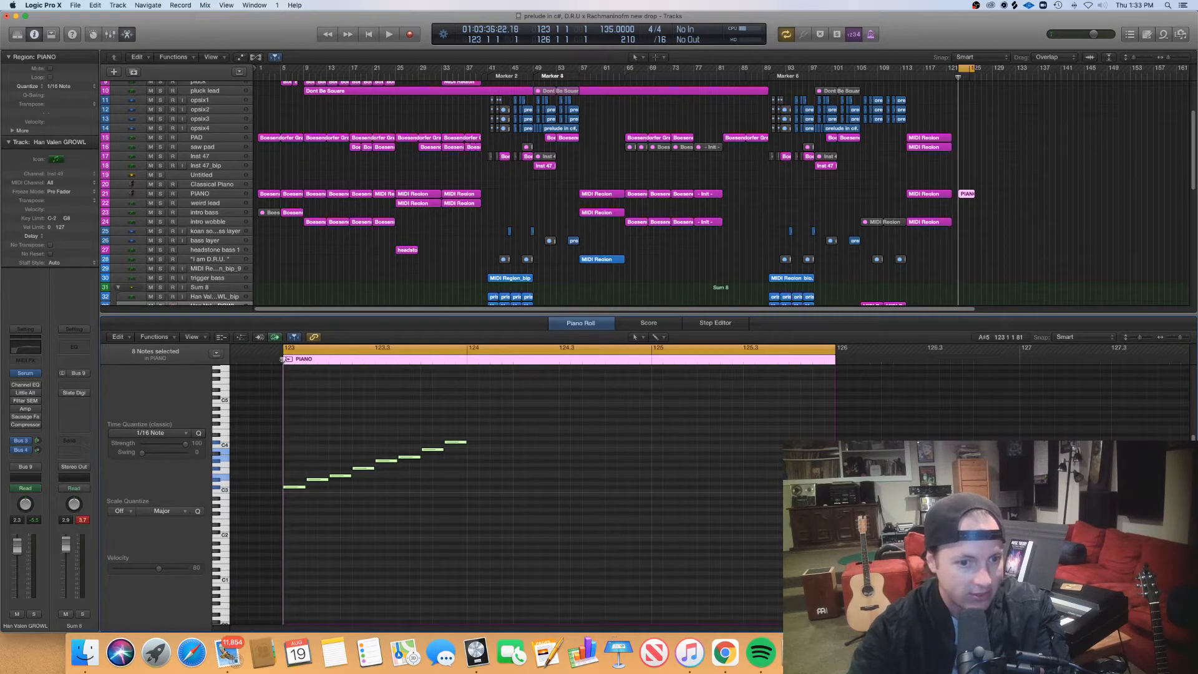
pyautogui.press('space')
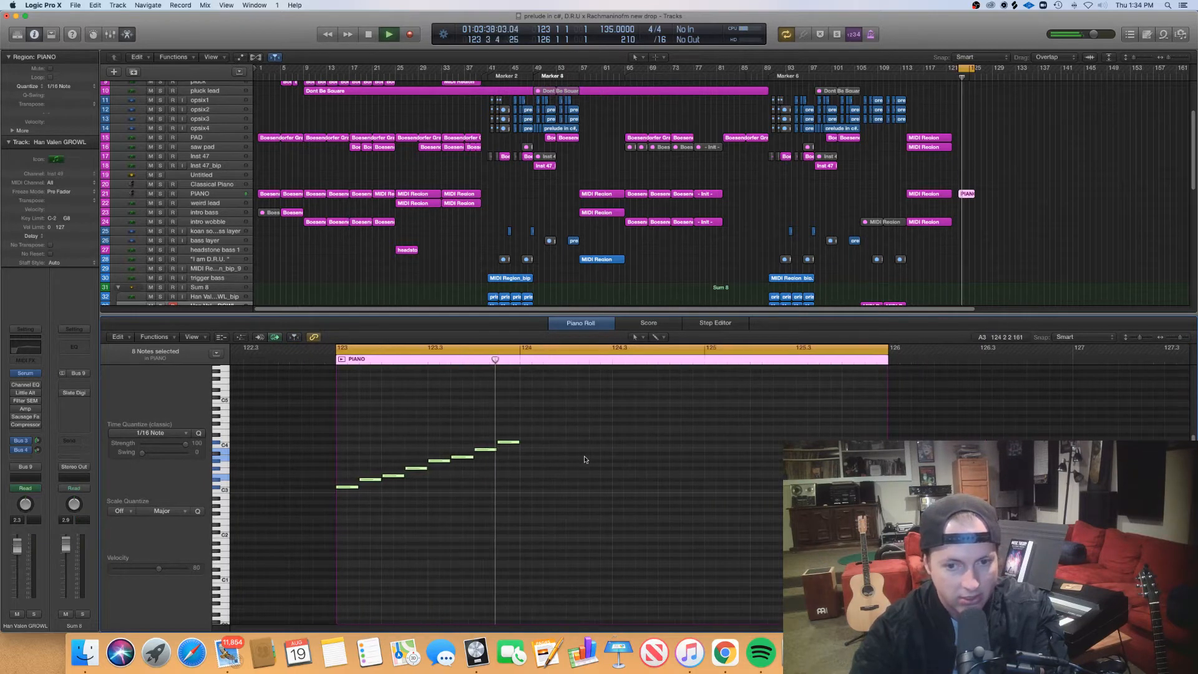
pyautogui.press('space')
# - Audition notes of the scale in bar 123 one at a time, from C#3 upward
pyautogui.click(415, 479)
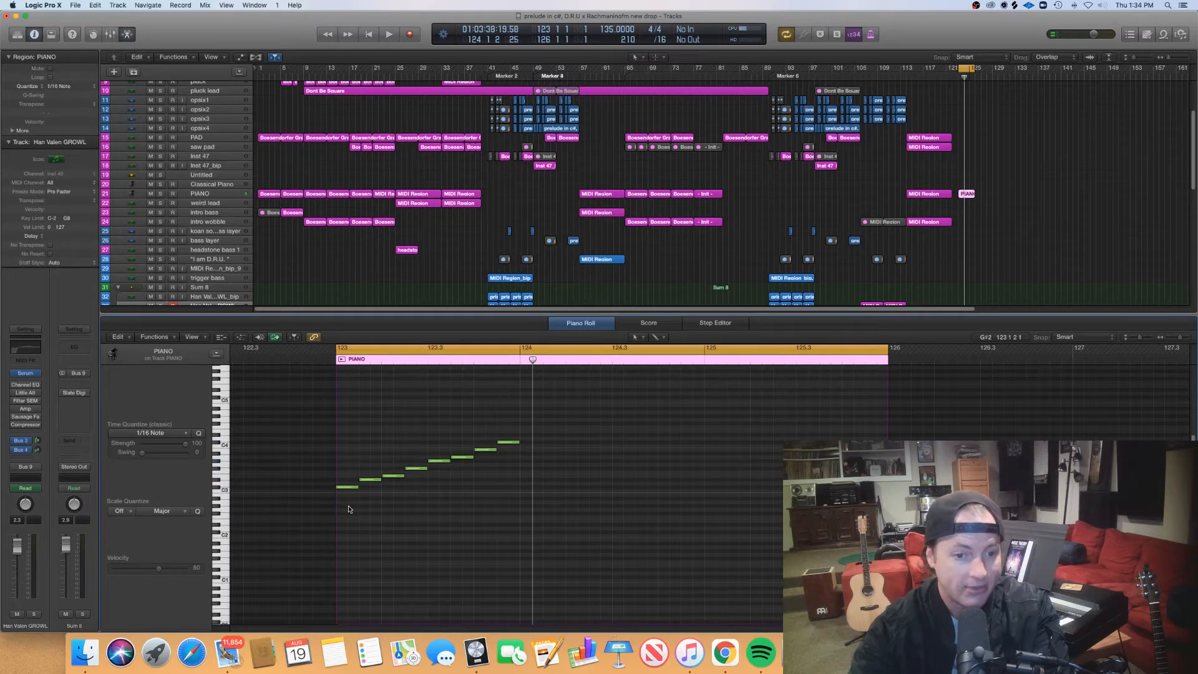
pyautogui.click(347, 486)
pyautogui.click(370, 479)
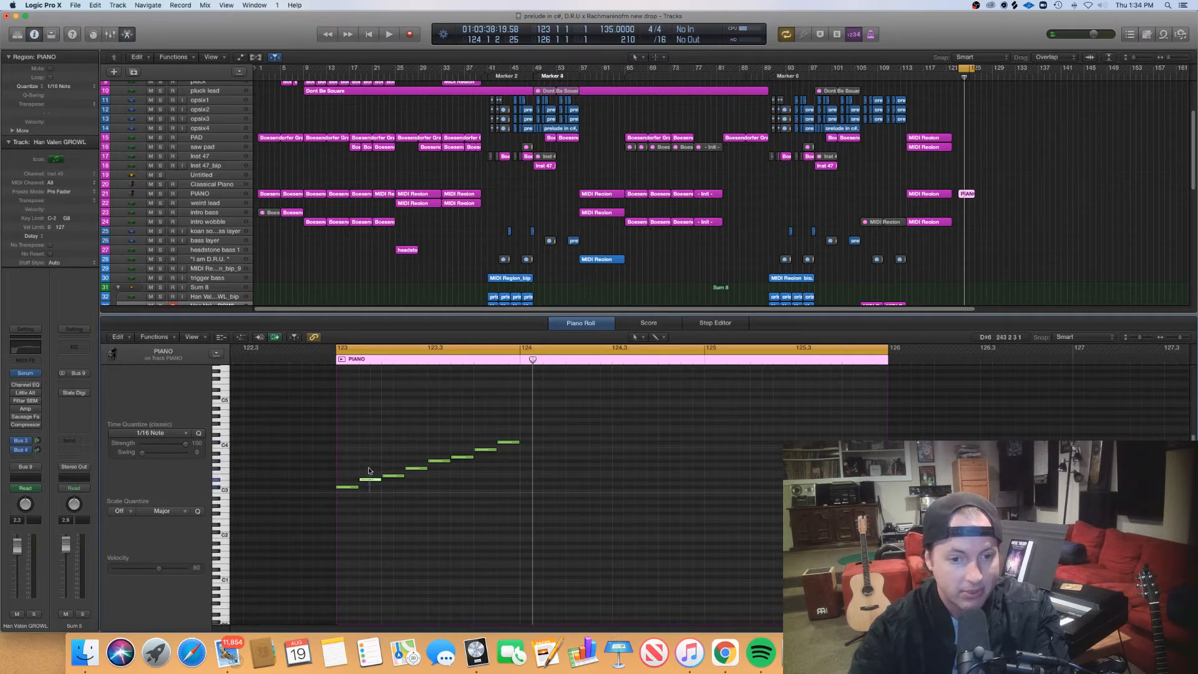
pyautogui.click(399, 475)
pyautogui.click(439, 461)
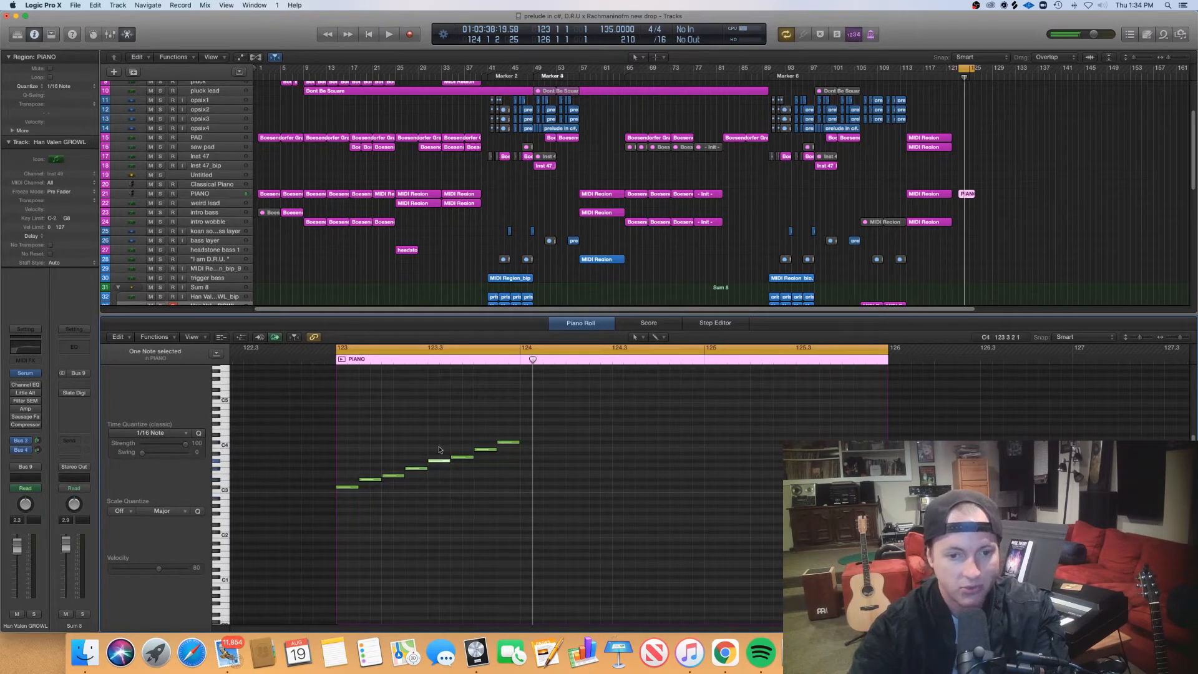
pyautogui.click(463, 457)
pyautogui.click(486, 449)
pyautogui.click(509, 441)
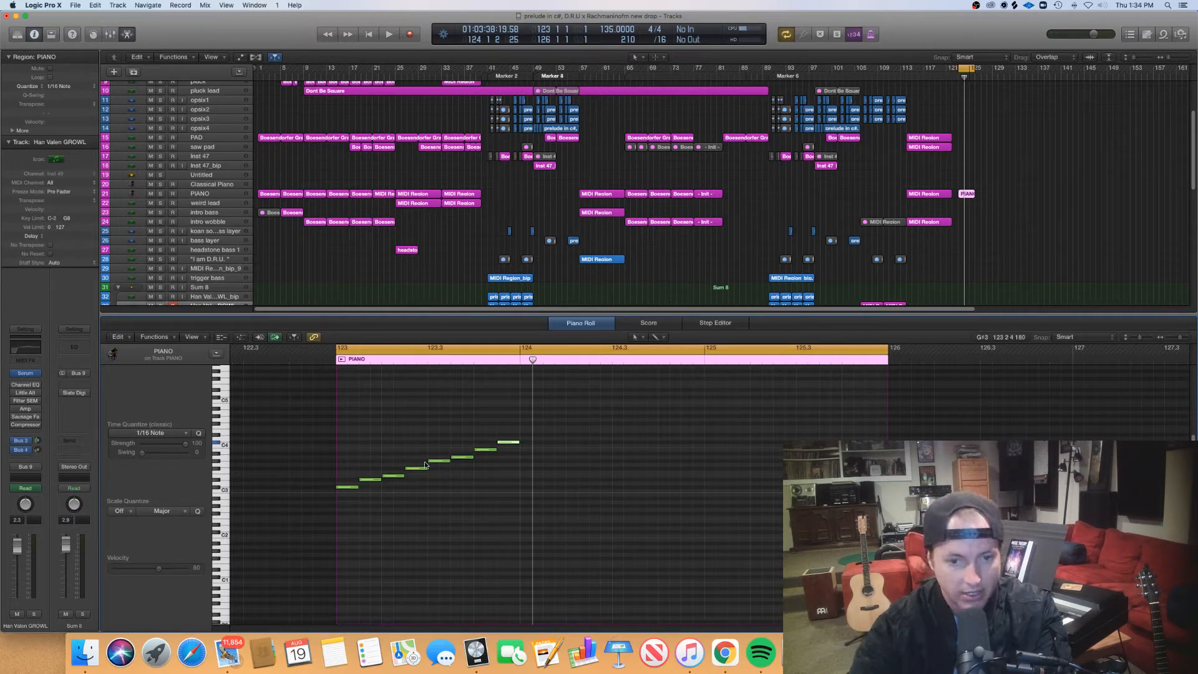
pyautogui.click(444, 460)
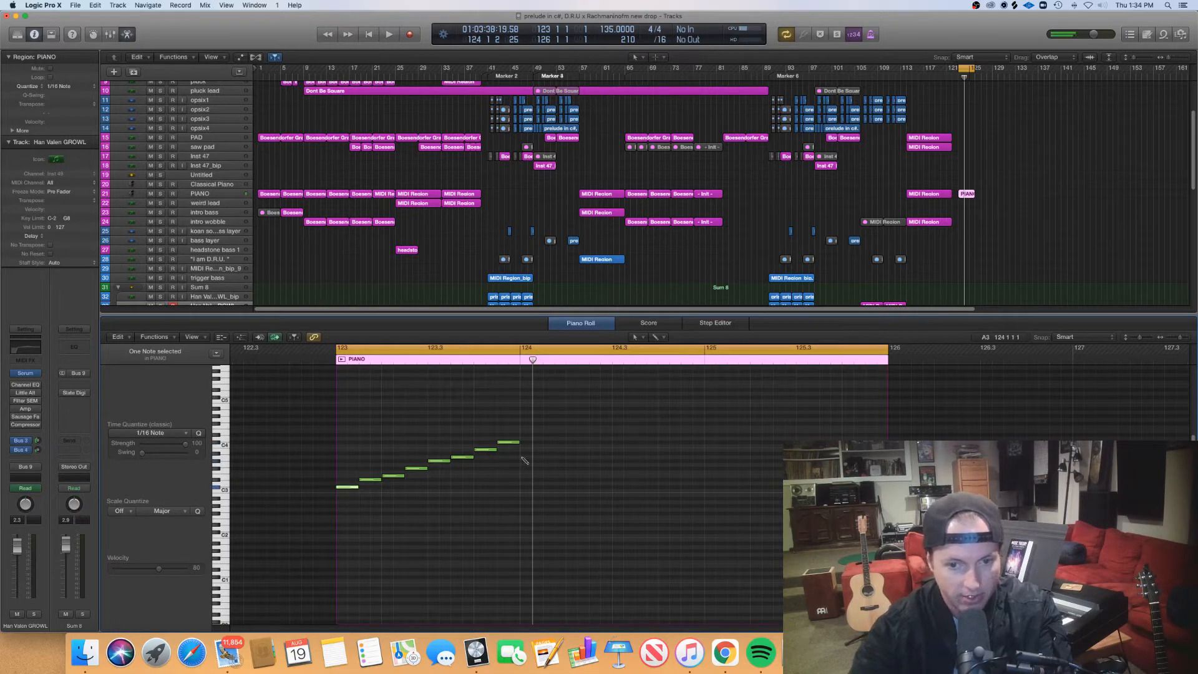
# - Draw half notes A3 and G#3 in bar 124 and a long C#3 at bar 125, and move the playhead to bar 124
pyautogui.moveTo(524, 459); pyautogui.dragTo(612, 462)
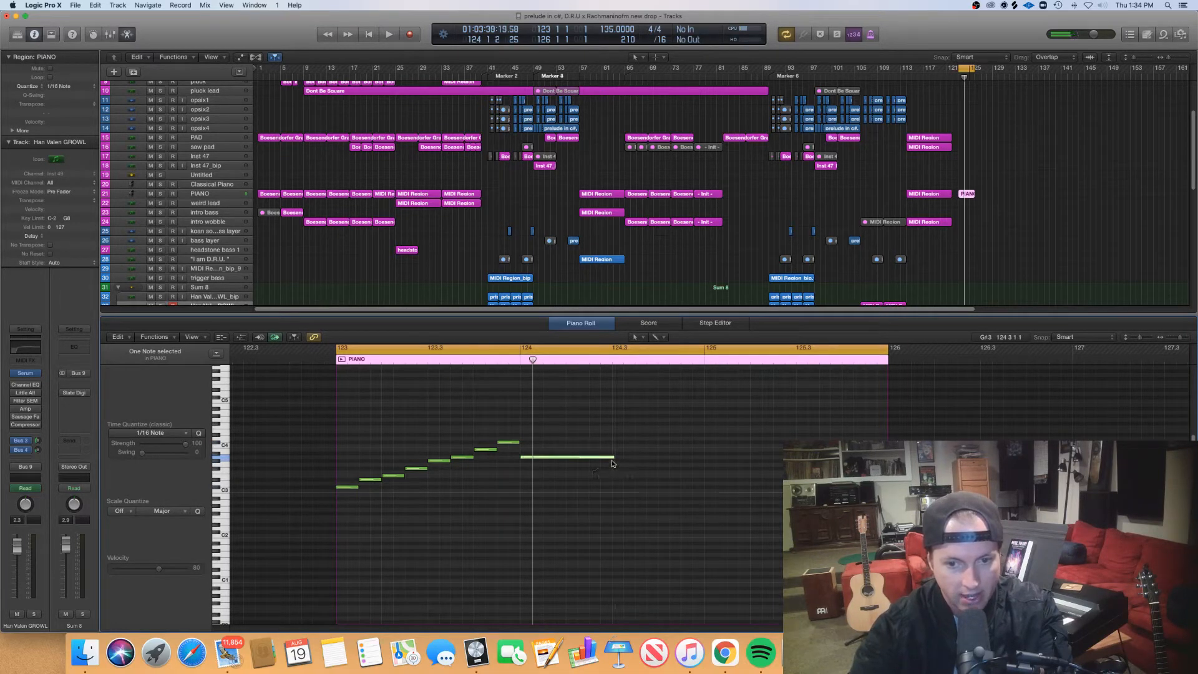
pyautogui.click(614, 462)
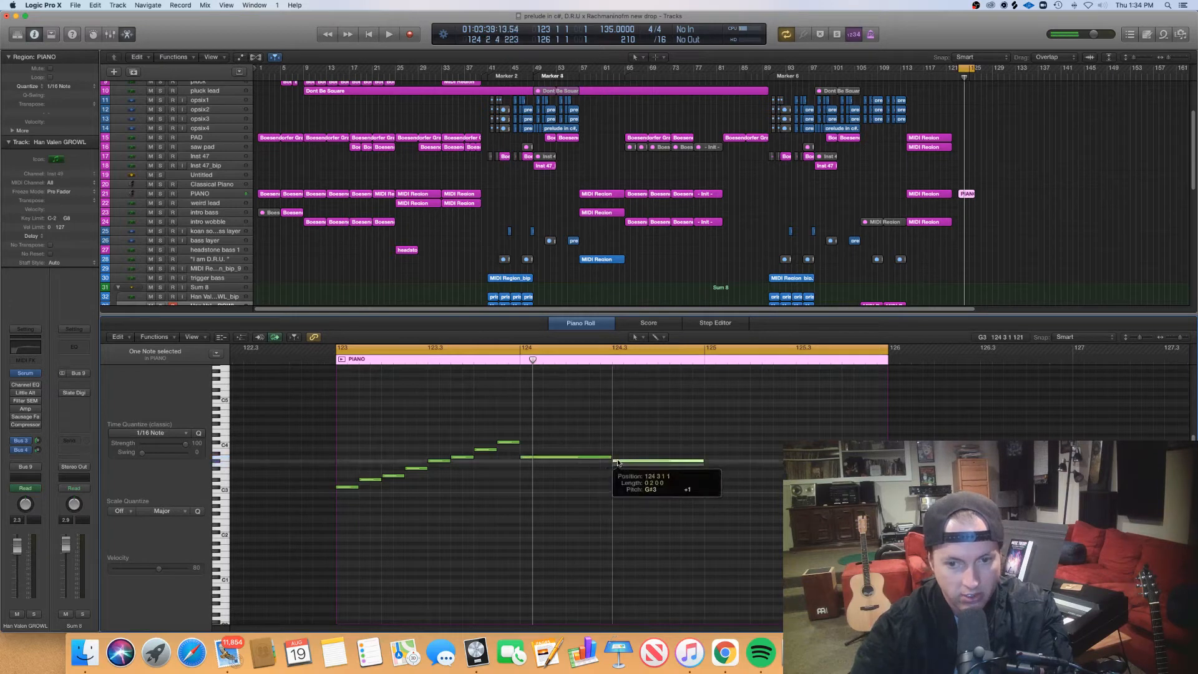
pyautogui.click(704, 487)
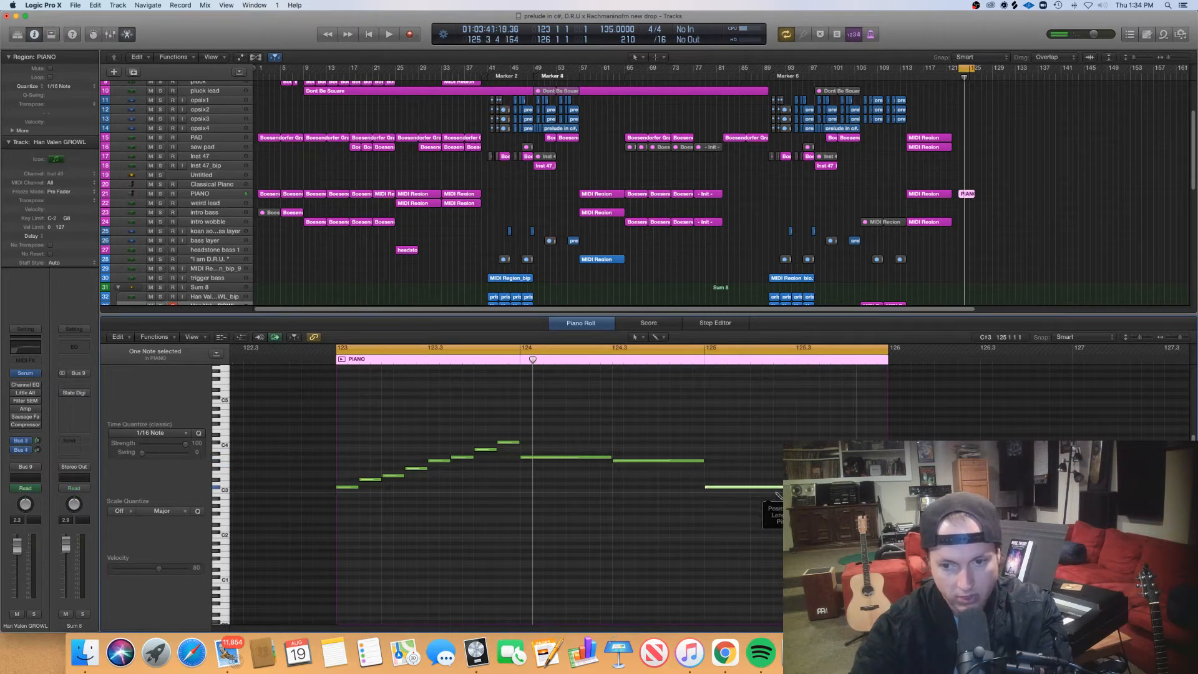
pyautogui.click(520, 360)
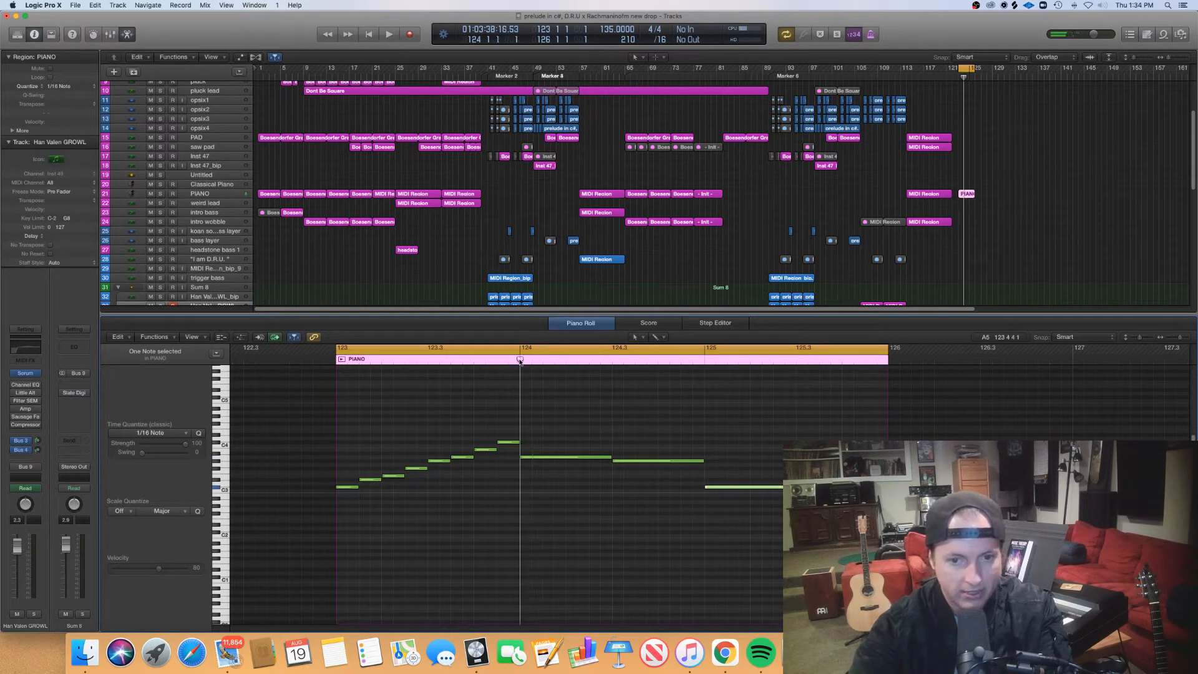
# - Play back the three-note motif from bar 124, stop after its last note and close the Piano Roll
pyautogui.press('space')
pyautogui.press('space')
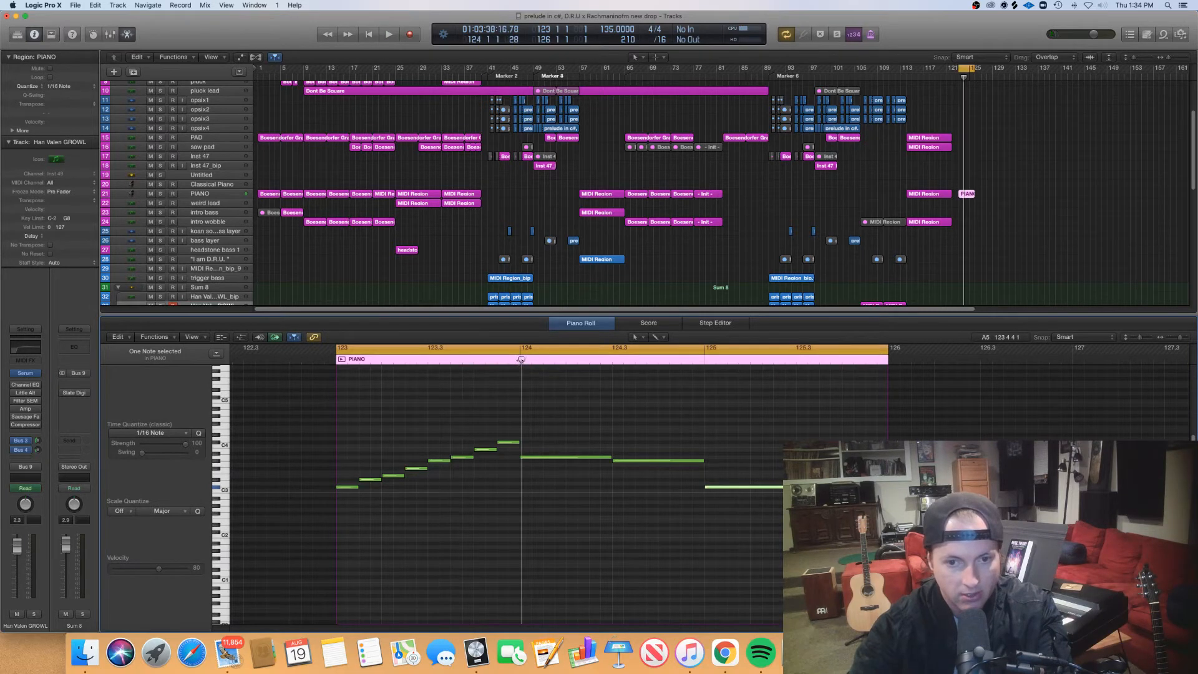
pyautogui.click(519, 360)
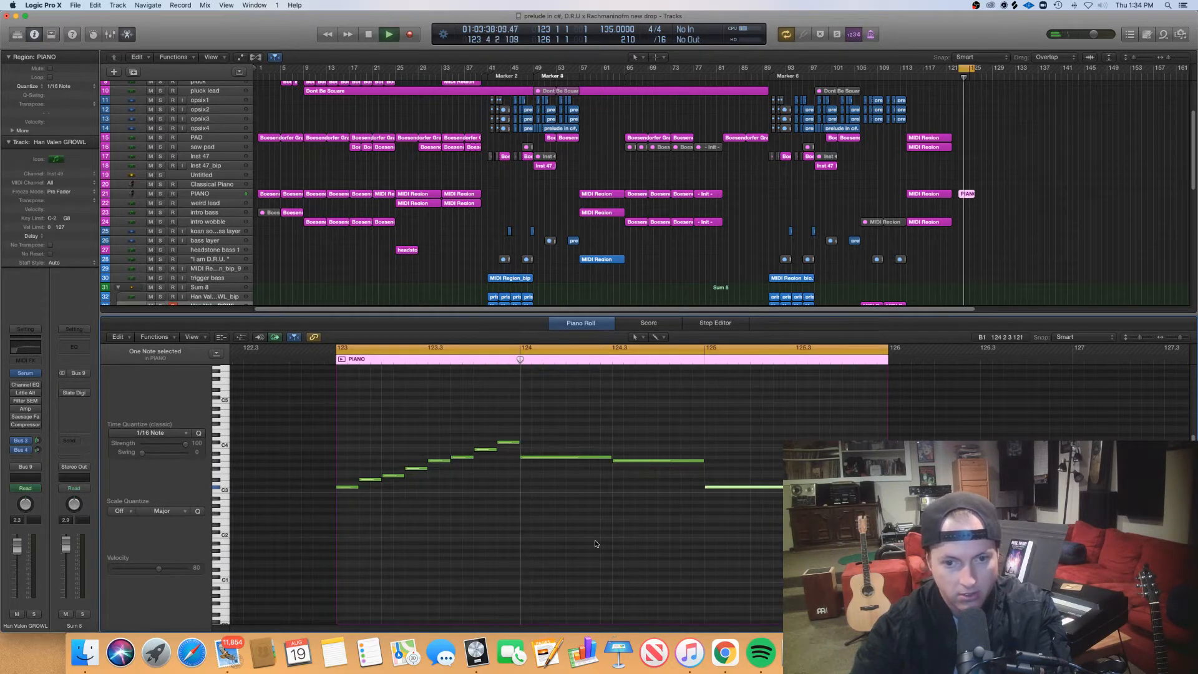
pyautogui.press('space')
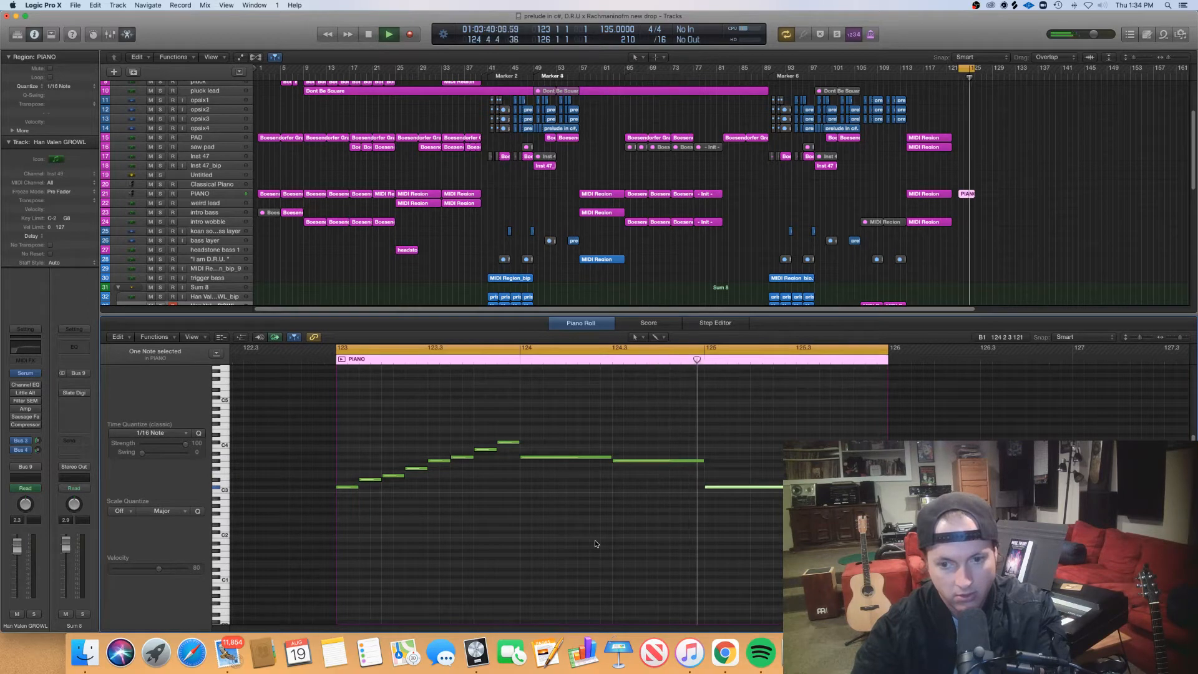
pyautogui.press('space')
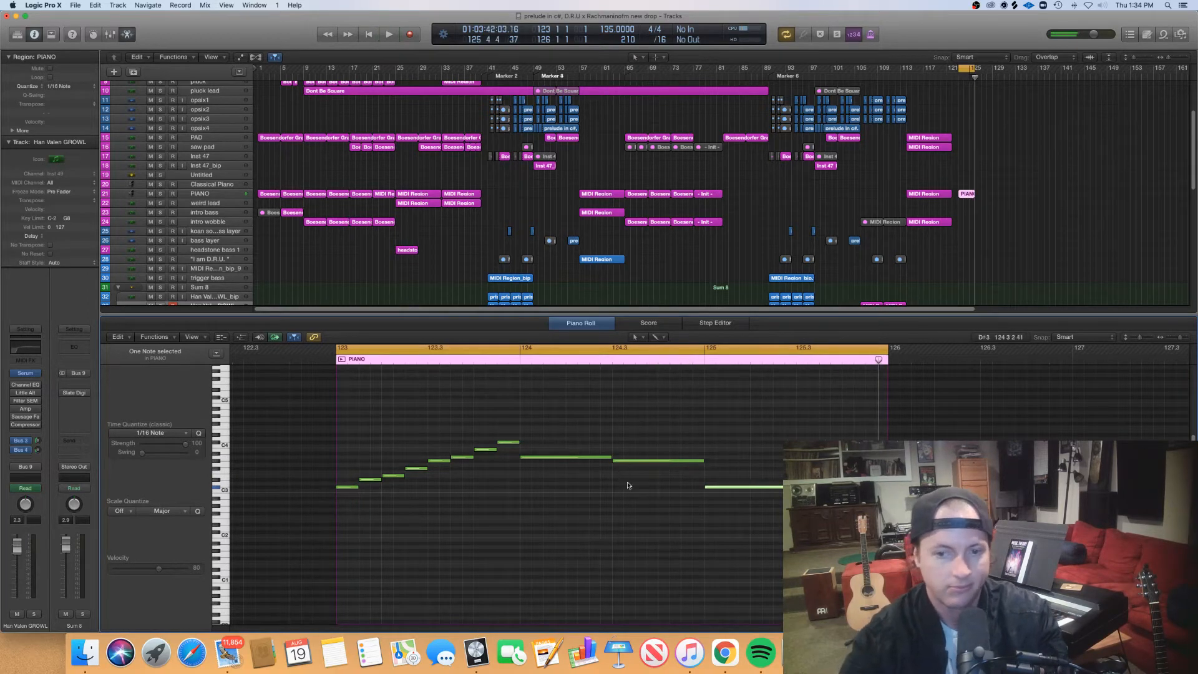
pyautogui.press('p')
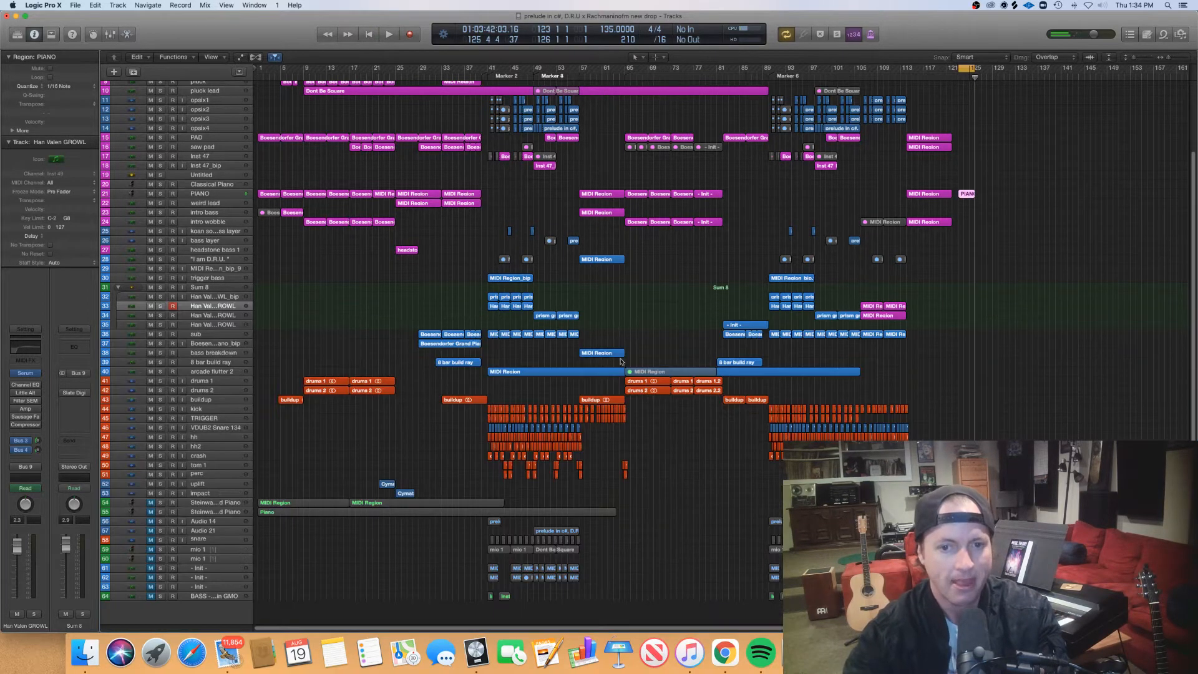
# - Inspect the notes of the first Boesendorfer Grand Piano region on the PAD track in the Piano Roll and close the editor
pyautogui.click(629, 317)
pyautogui.press('super+Left')
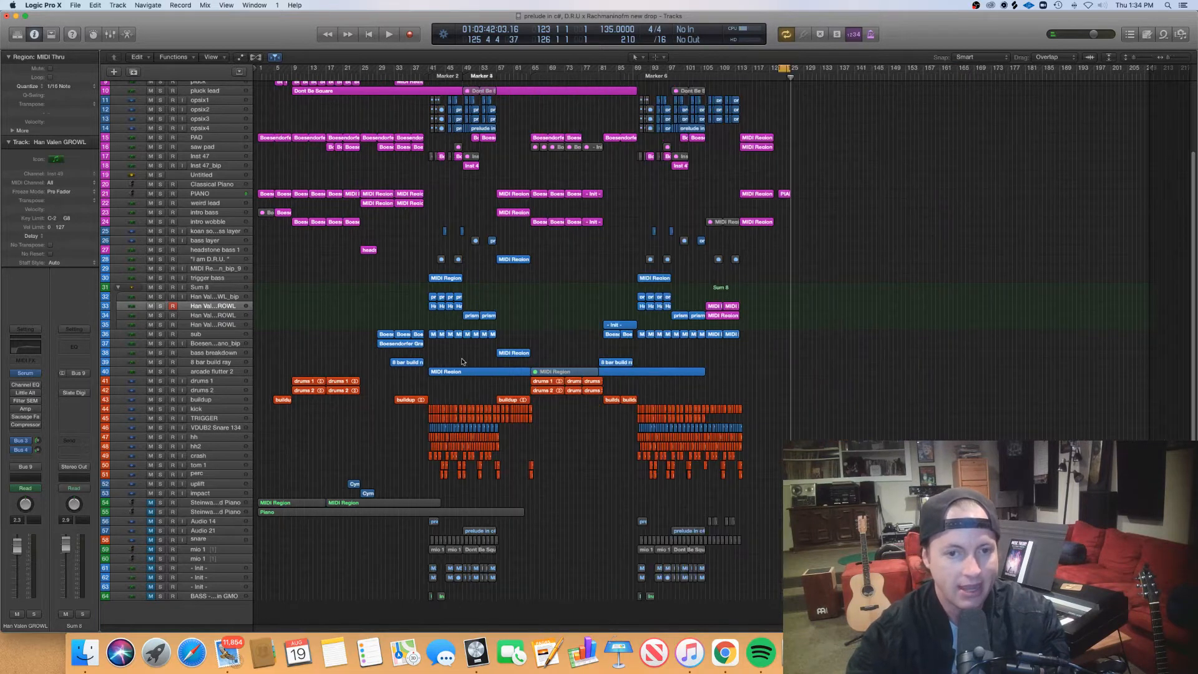
pyautogui.click(263, 139)
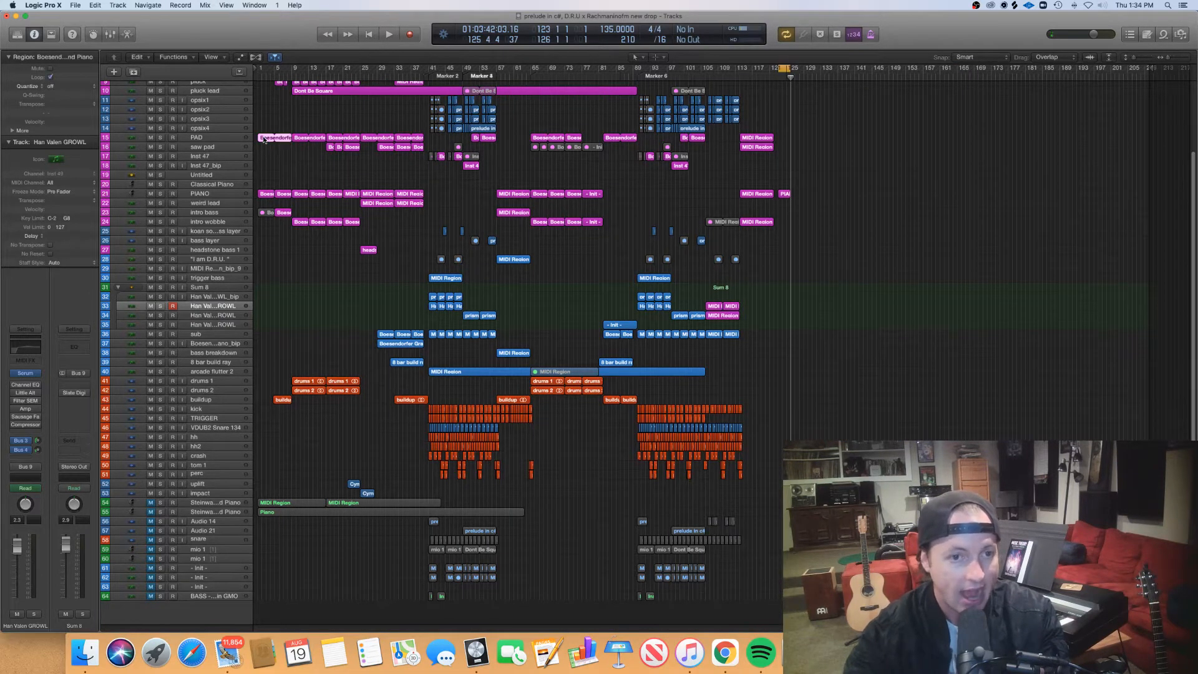
pyautogui.press('p')
pyautogui.press('super+Left')
pyautogui.press('super+Left')
pyautogui.press('super+Left')
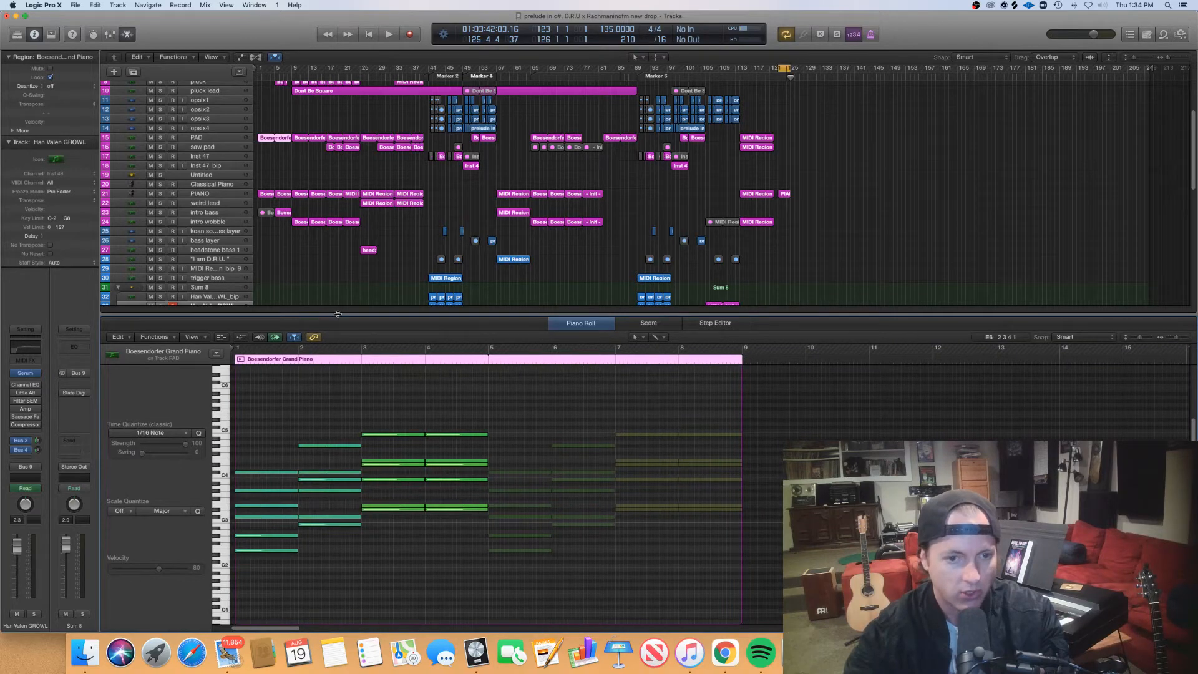
pyautogui.press('p')
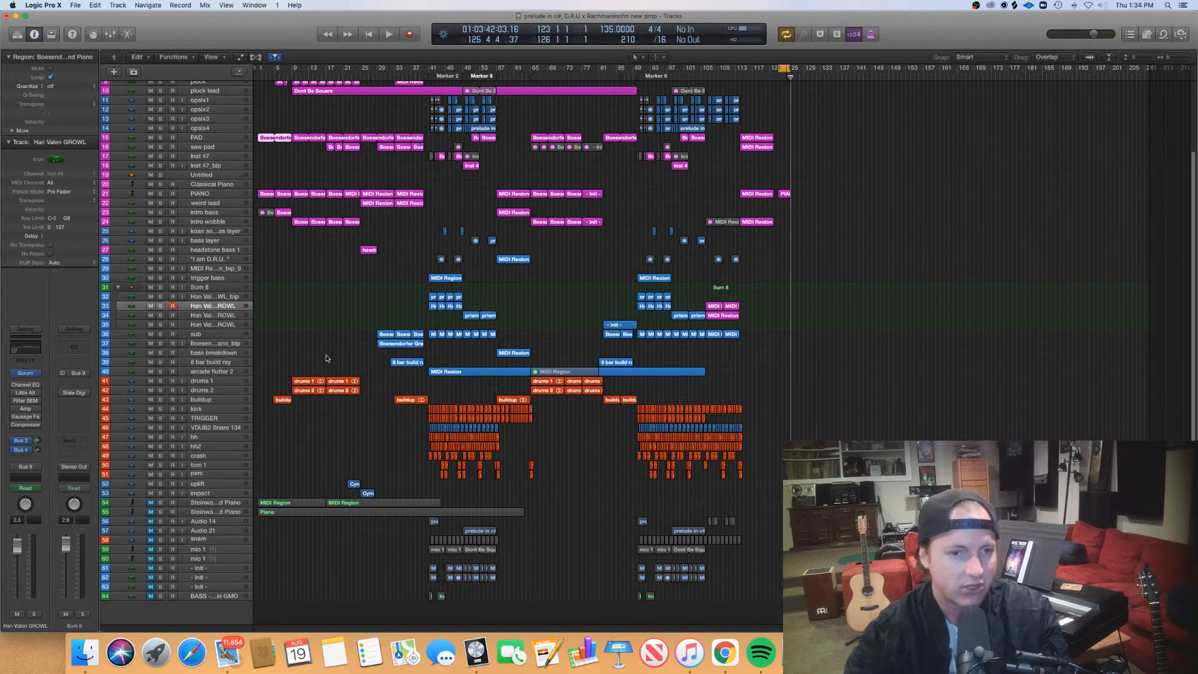
# - Select the first six regions on the PIANO track, examine their notes together in the Piano Roll and close the editor
pyautogui.click(269, 162)
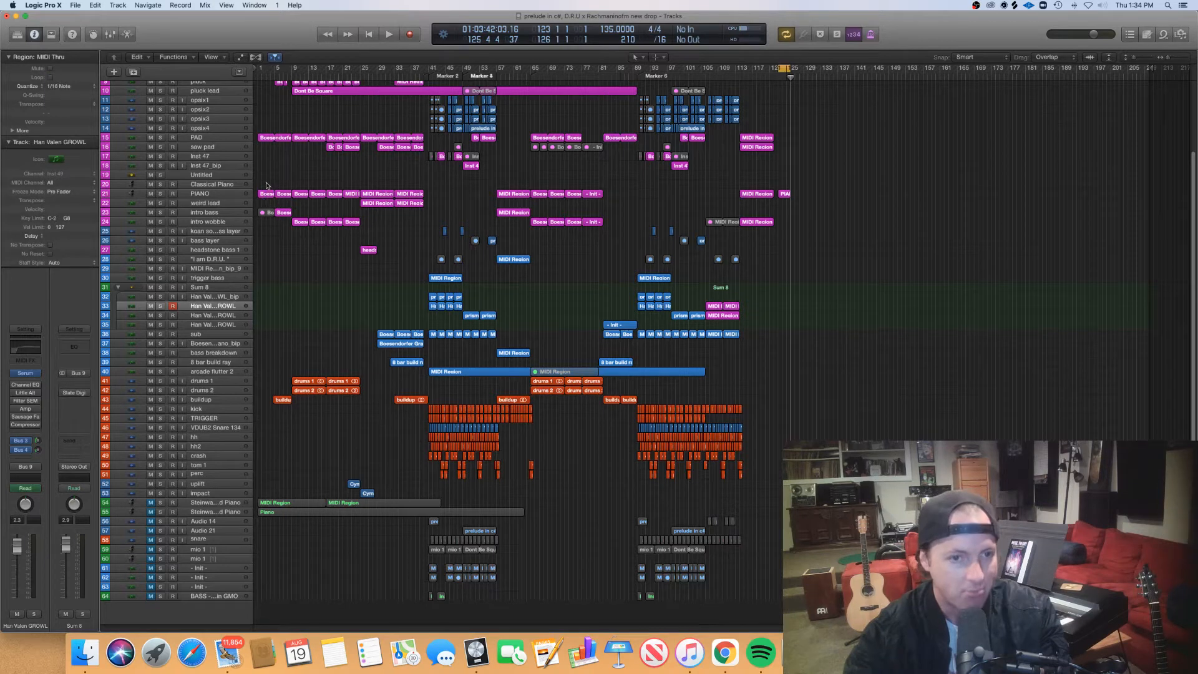
pyautogui.moveTo(266, 185); pyautogui.dragTo(345, 198)
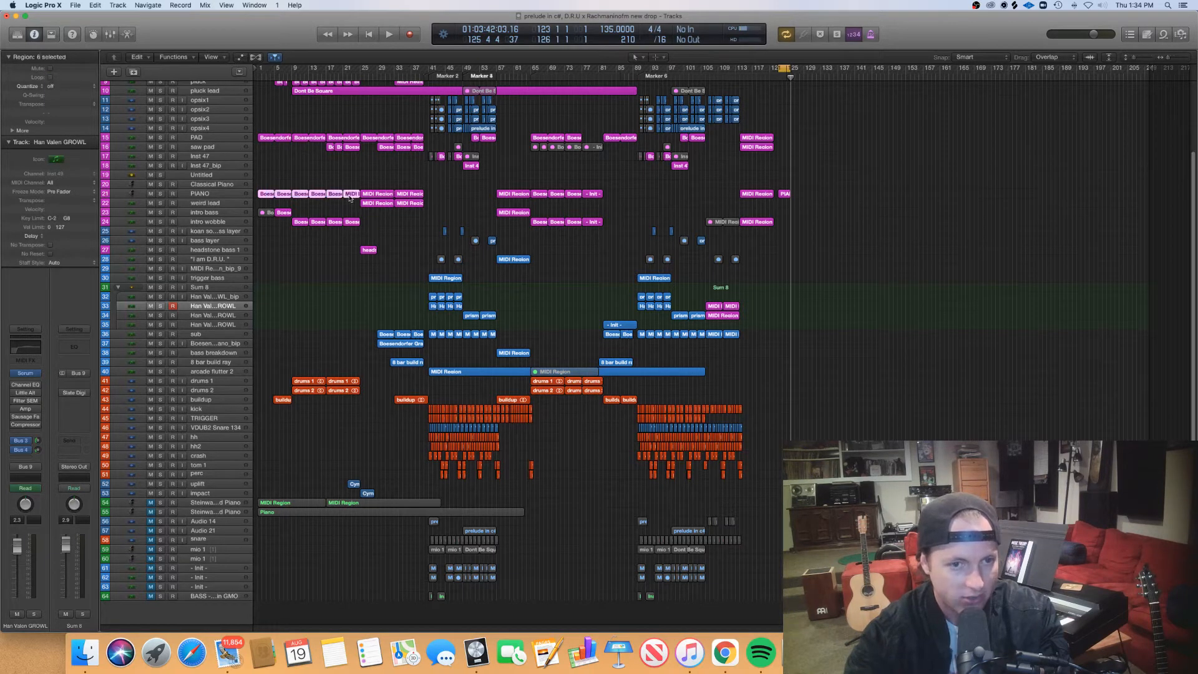
pyautogui.press('p')
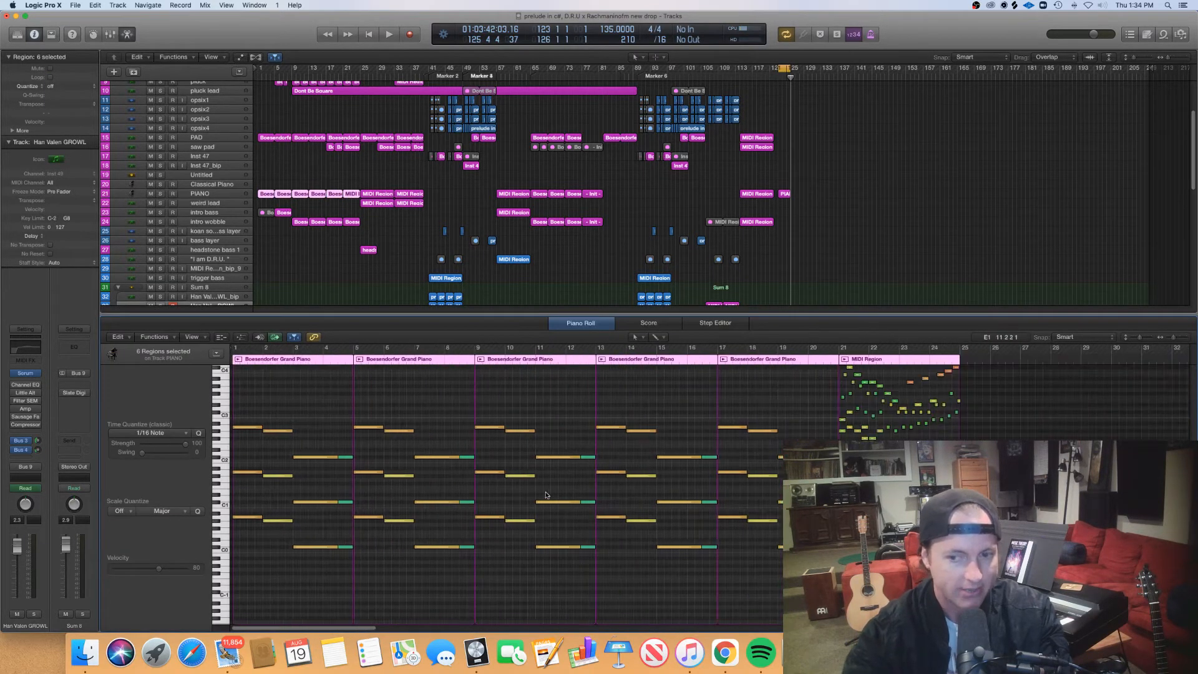
pyautogui.scroll(4, 546, 495)
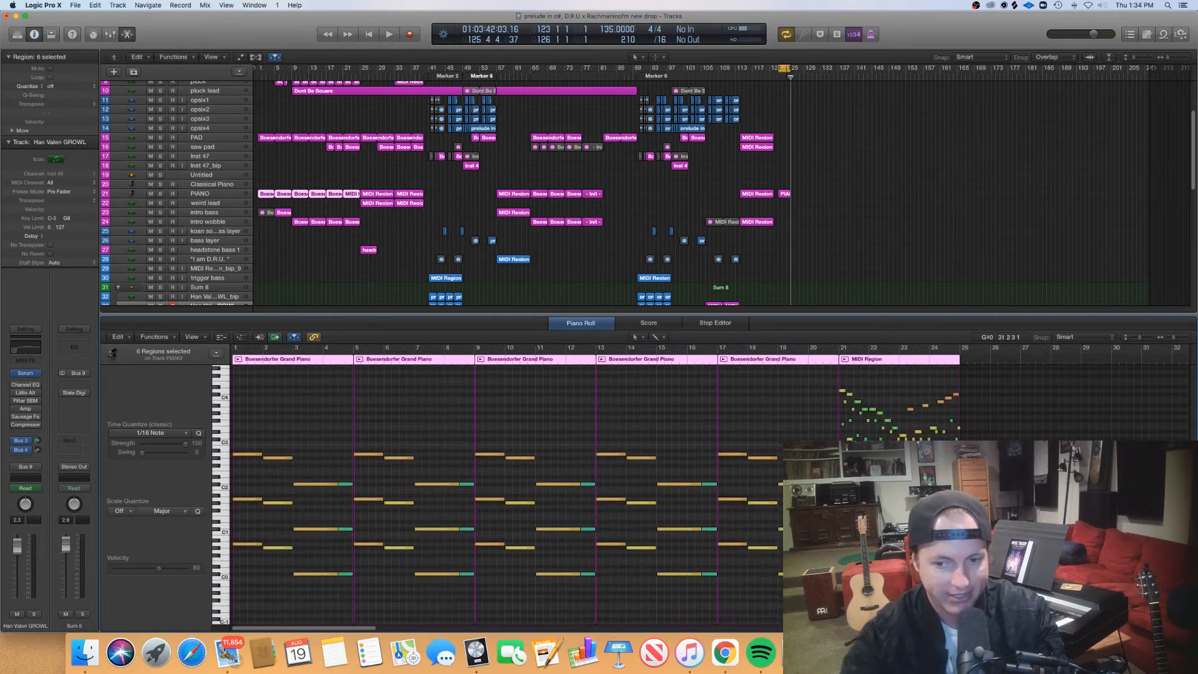
pyautogui.scroll(2, 546, 495)
pyautogui.scroll(-4, 545, 494)
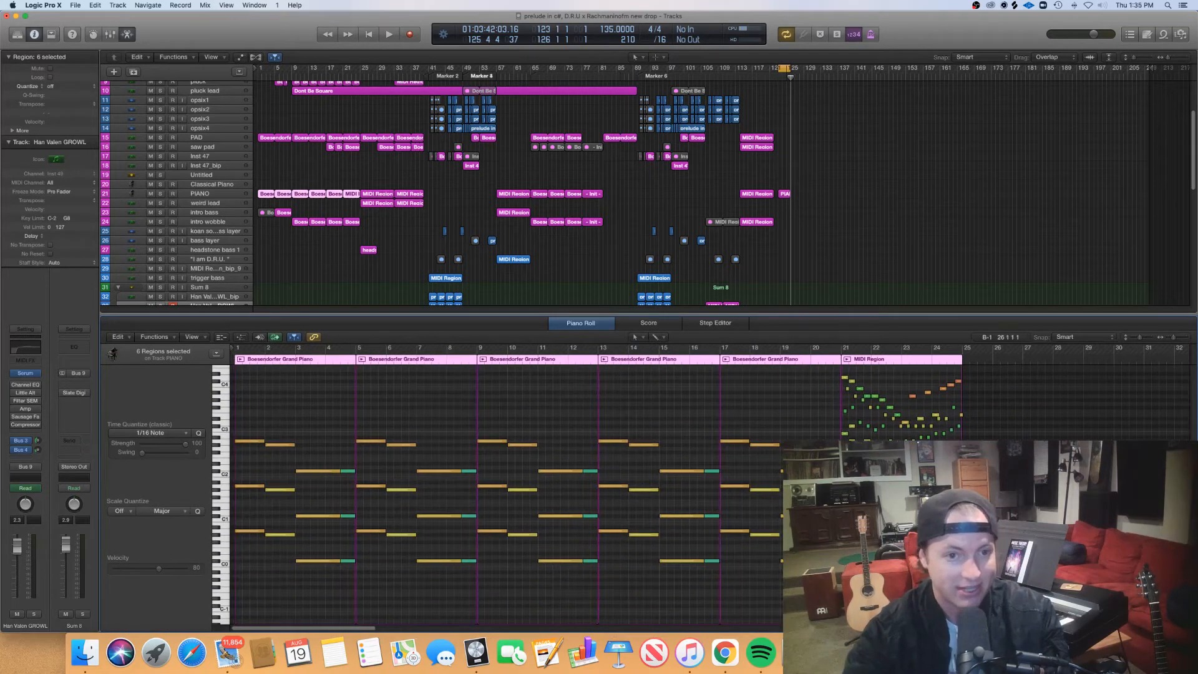
pyautogui.press('e')
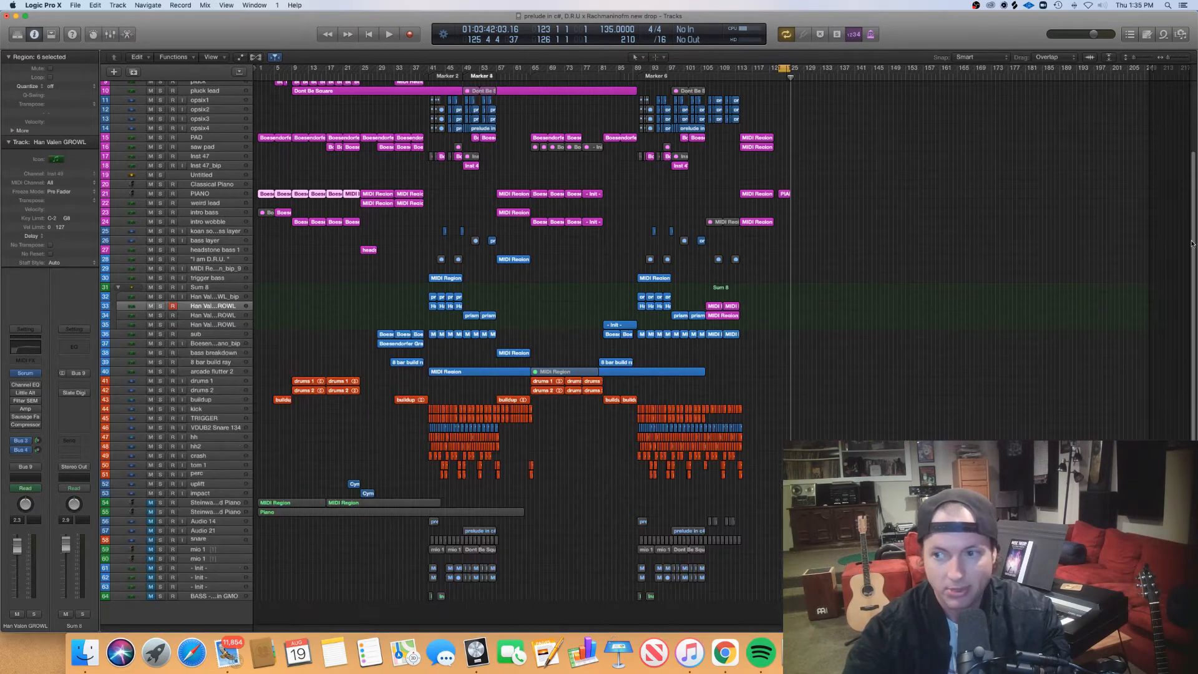
# - Play the project from bar 1 and open the opening PIANO and intro bass regions in the Piano Roll
pyautogui.scroll(4, 548, 274)
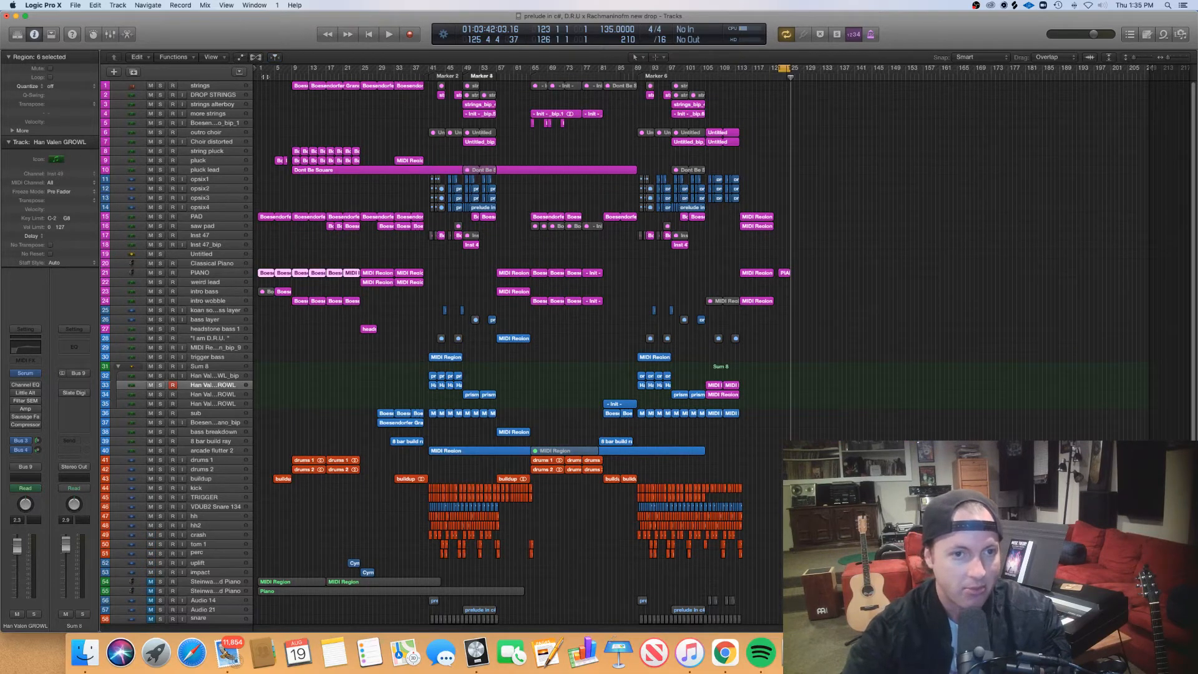
pyautogui.press('Return')
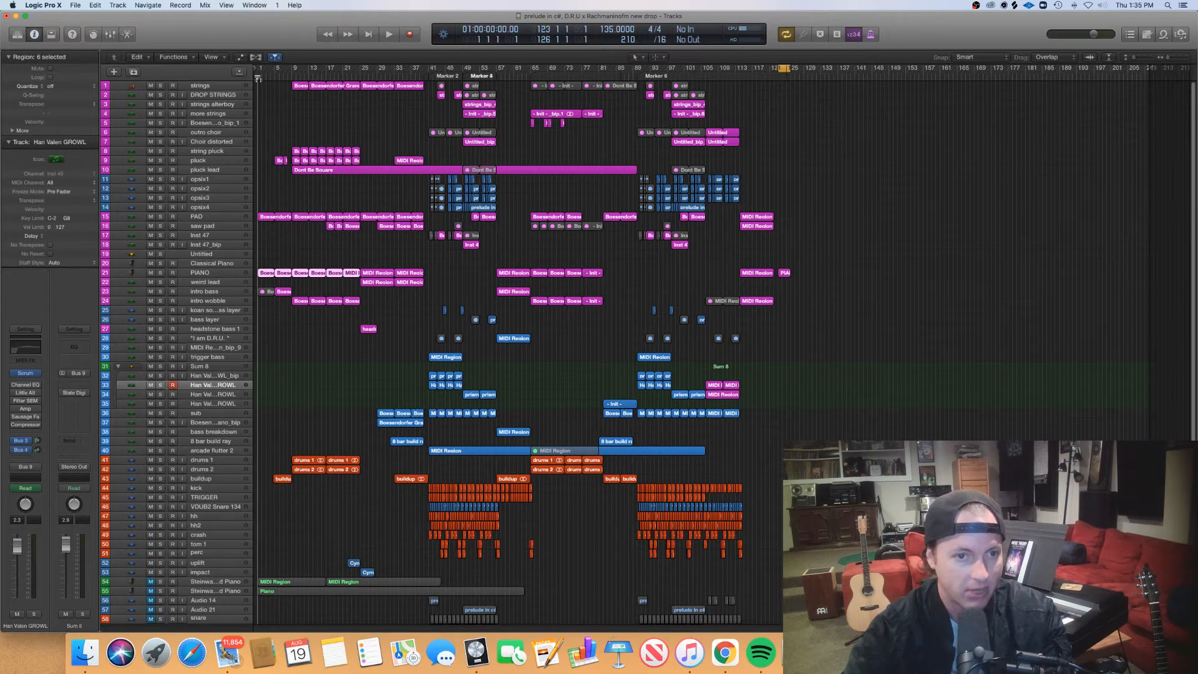
pyautogui.click(266, 260)
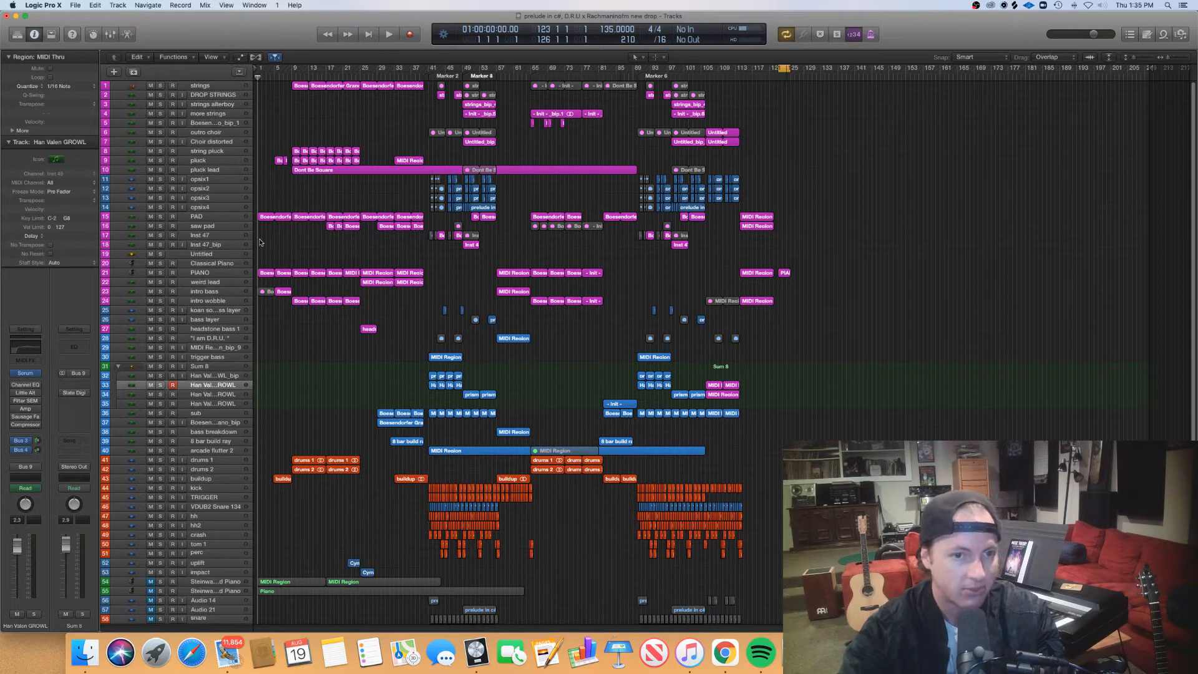
pyautogui.moveTo(257, 76)
pyautogui.mouseDown()
pyautogui.moveTo(311, 77)
pyautogui.moveTo(258, 77)
pyautogui.mouseUp()
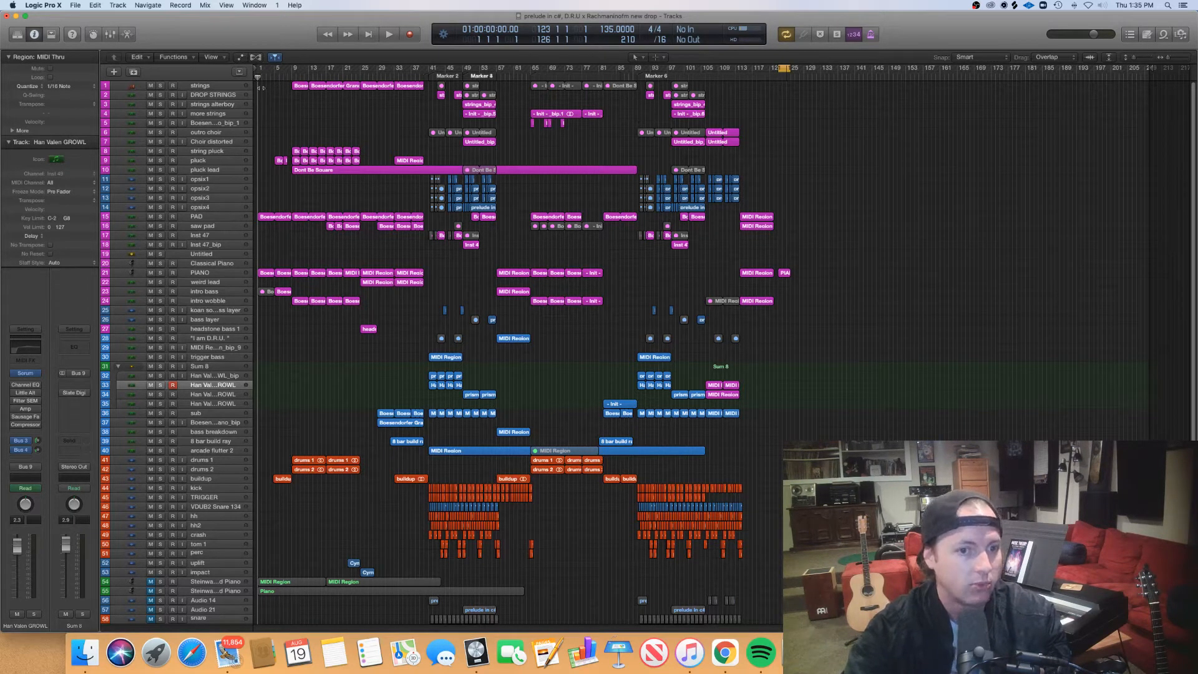
pyautogui.press('space')
pyautogui.moveTo(350, 290); pyautogui.dragTo(265, 275)
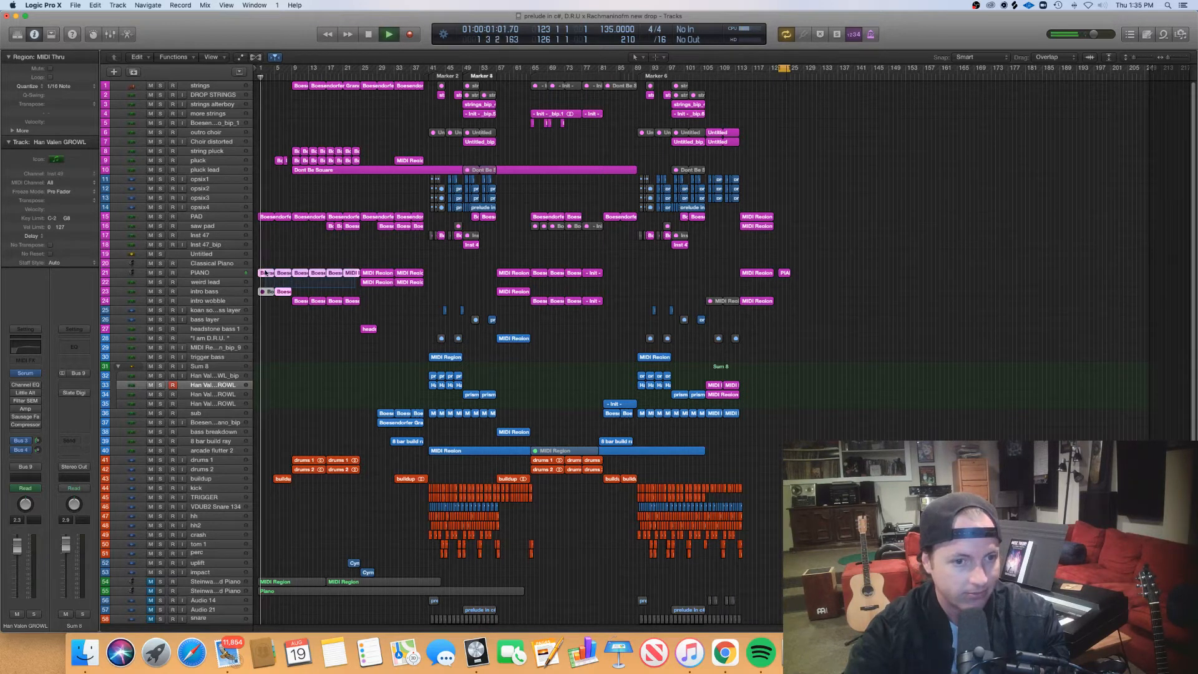
pyautogui.doubleClick(266, 275)
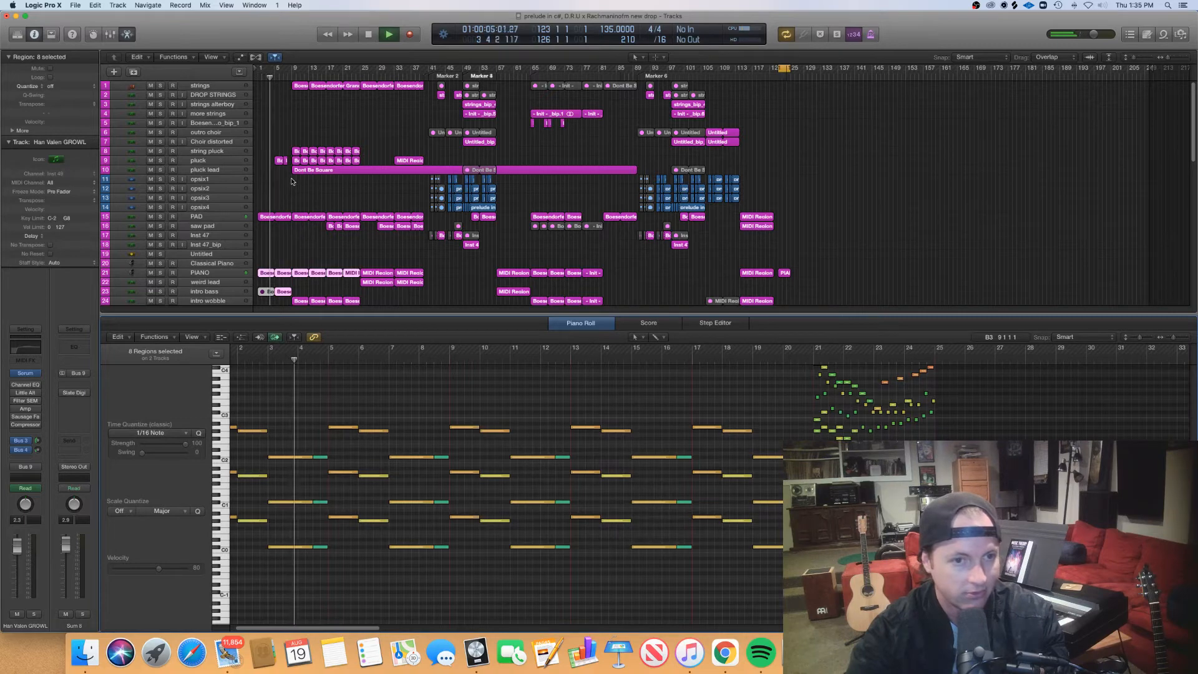
# - Open the Dont Be Square region on the pluck lead track, examine its notes from bar 9 during playback and stop
pyautogui.click(332, 171)
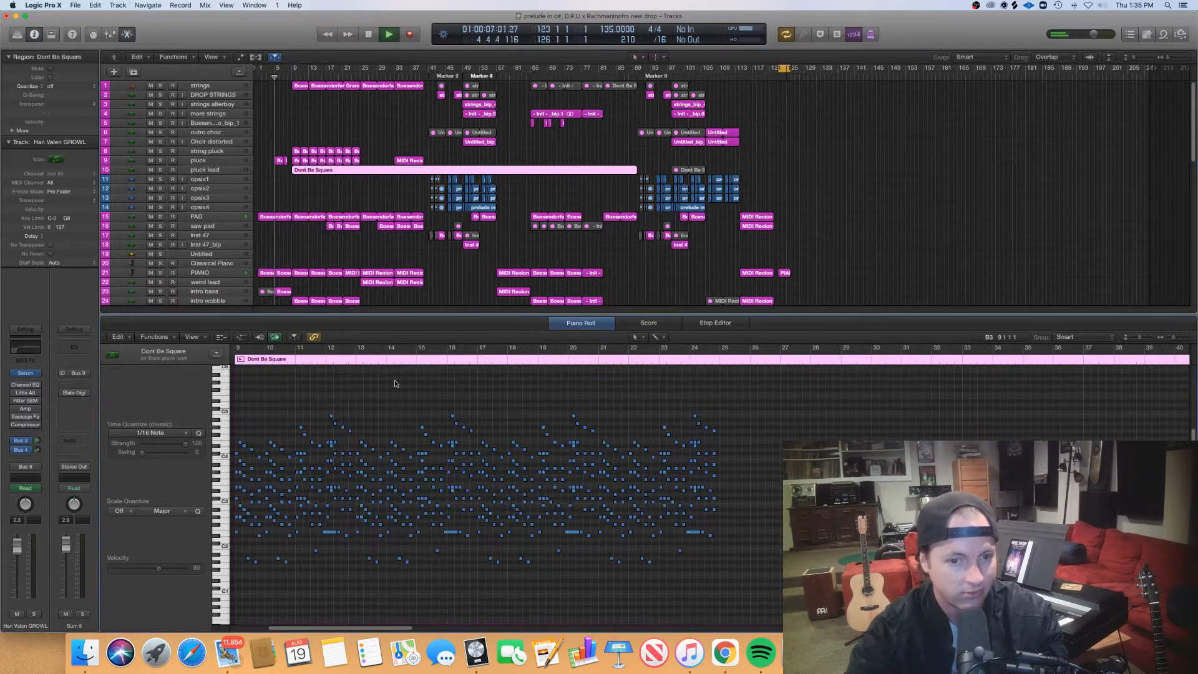
pyautogui.scroll(10, 415, 436)
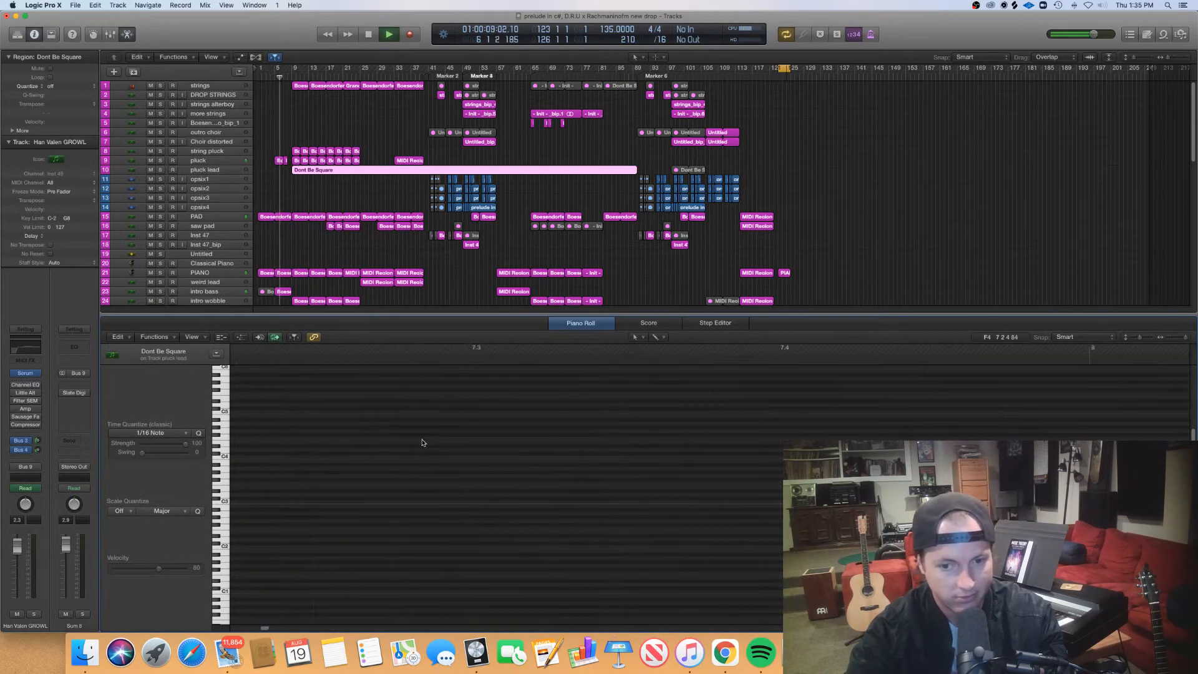
pyautogui.scroll(-8, 422, 442)
pyautogui.scroll(10, 423, 442)
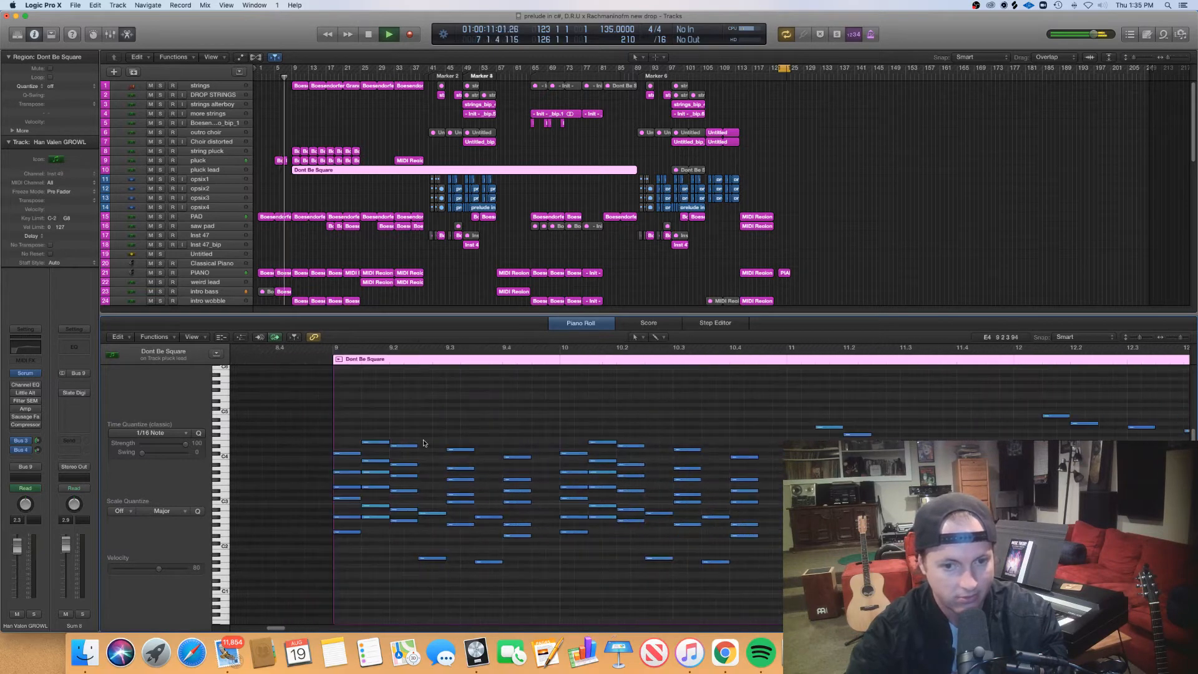
pyautogui.hscroll(-3, 424, 444)
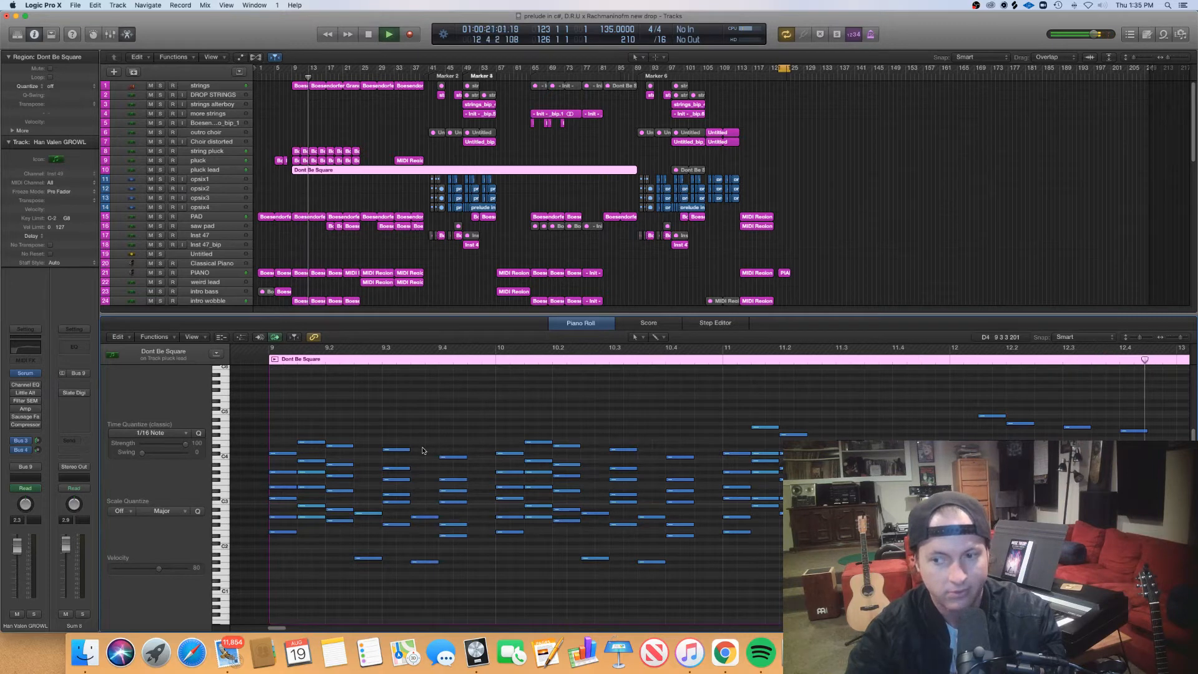
pyautogui.press('space')
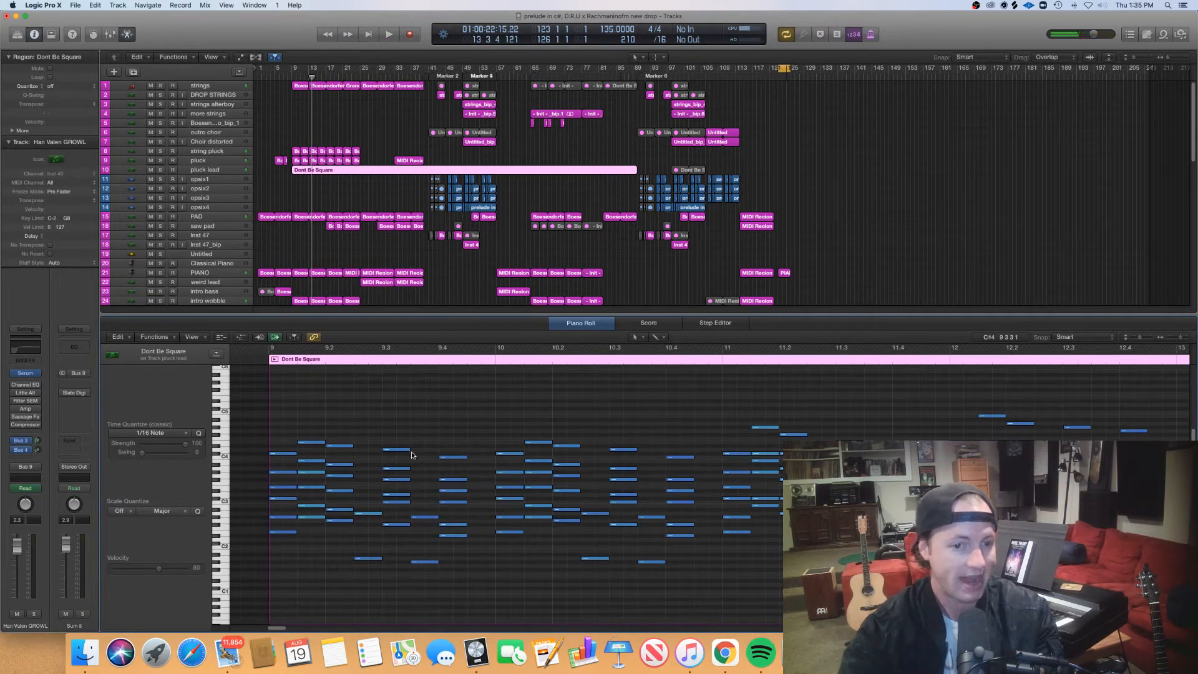
# - Select the first three chords of the Dont Be Square region at bar 9 one at a time, and deselect them
pyautogui.hscroll(-1, 378, 421)
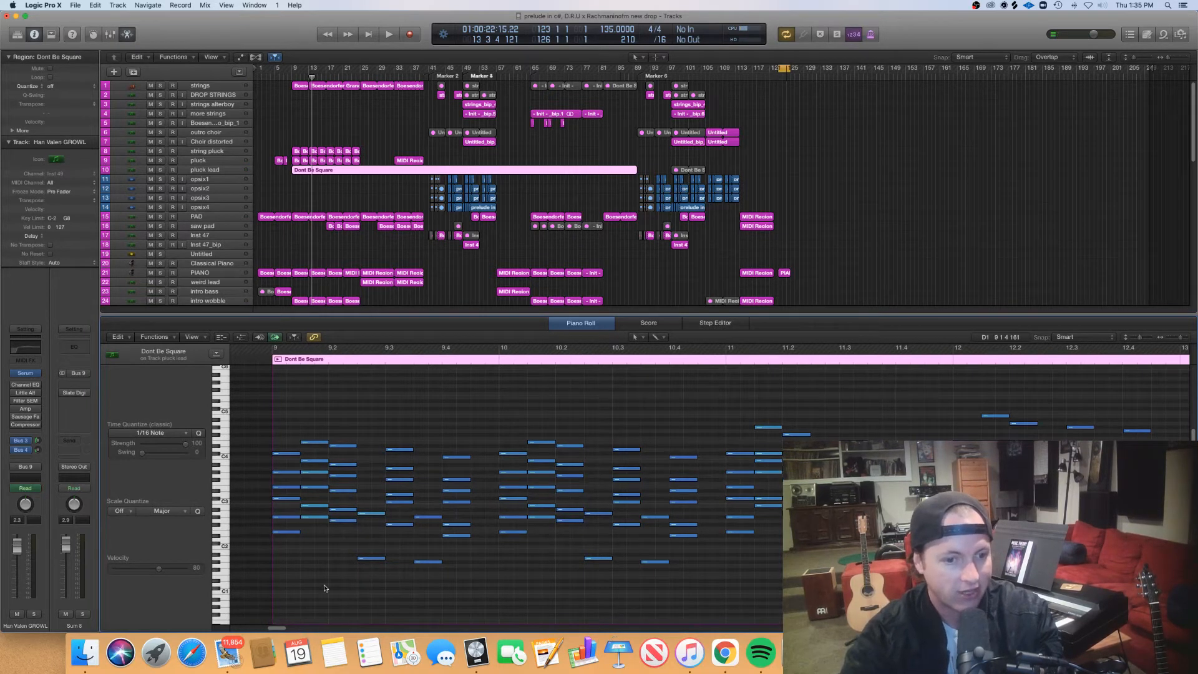
pyautogui.scroll(5, 292, 553)
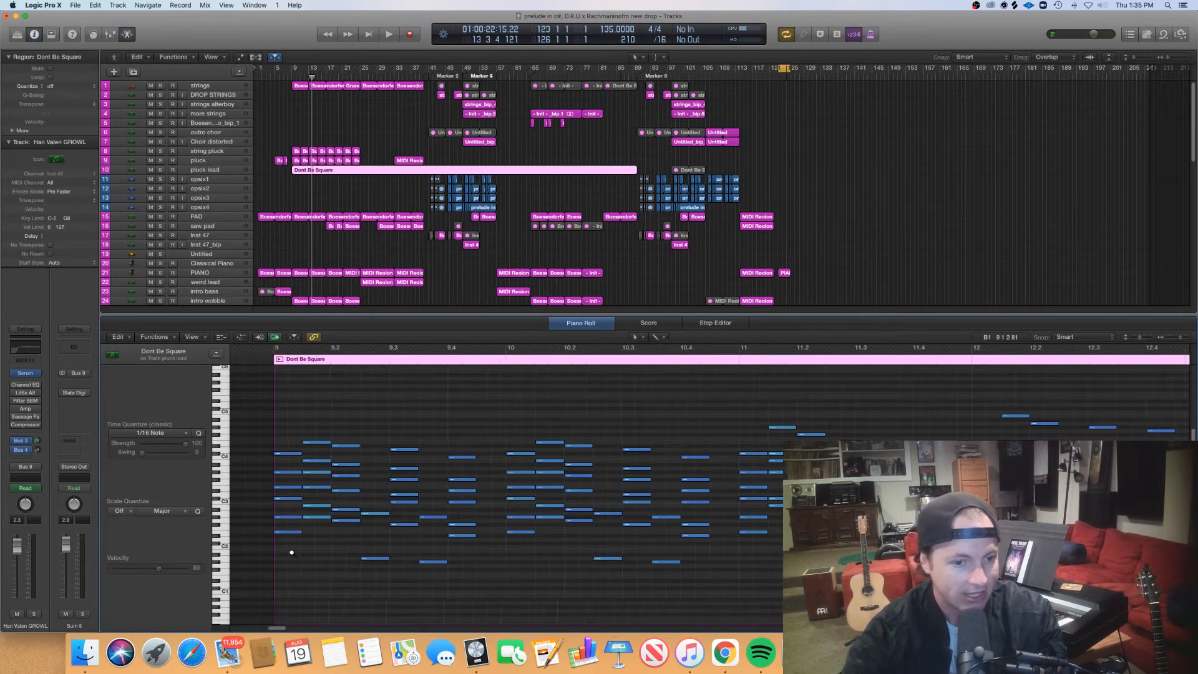
pyautogui.moveTo(327, 560); pyautogui.dragTo(329, 434)
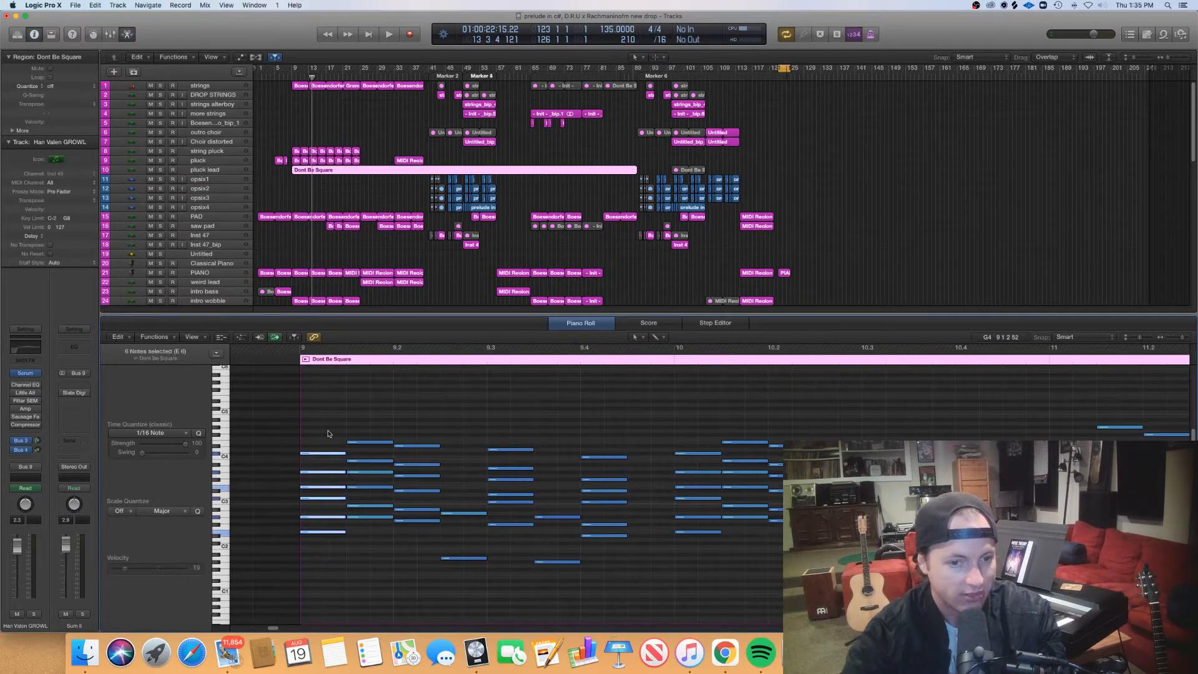
pyautogui.click(367, 547)
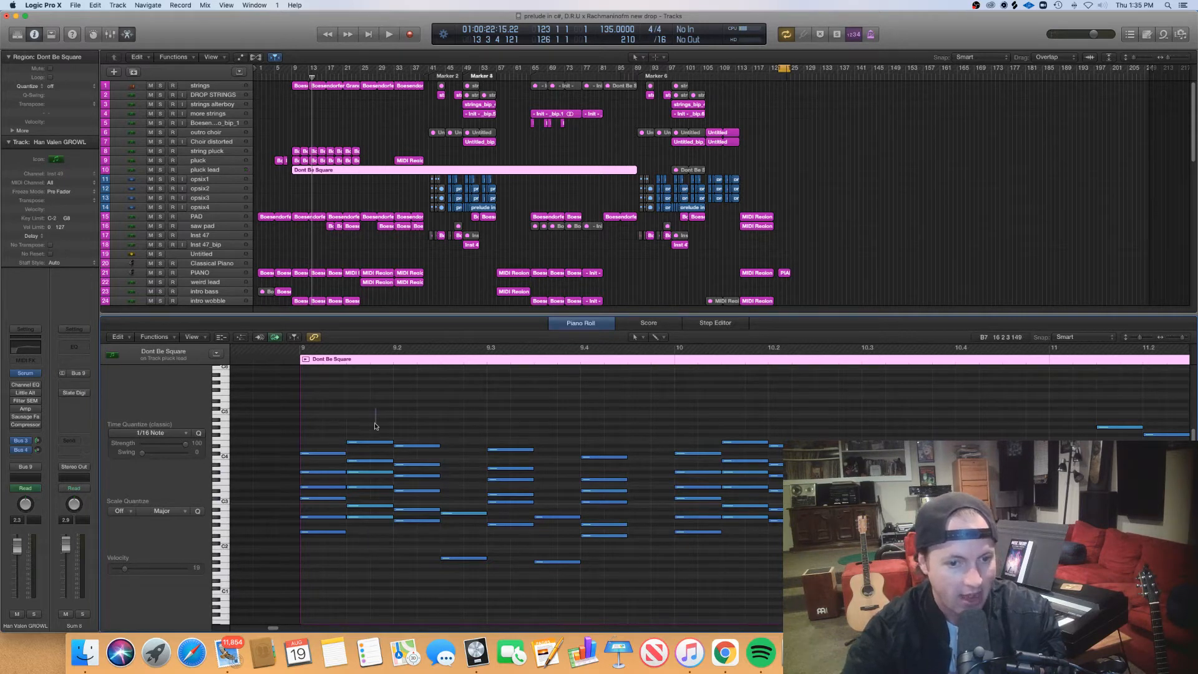
pyautogui.moveTo(361, 563); pyautogui.dragTo(369, 420)
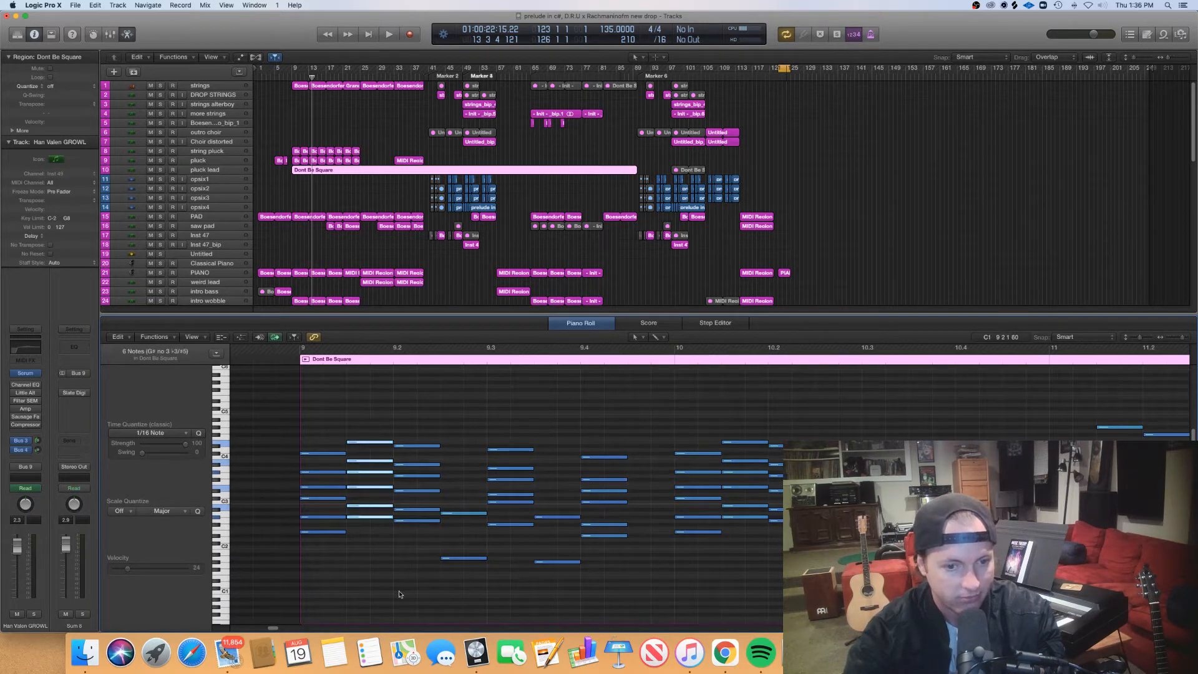
pyautogui.click(387, 551)
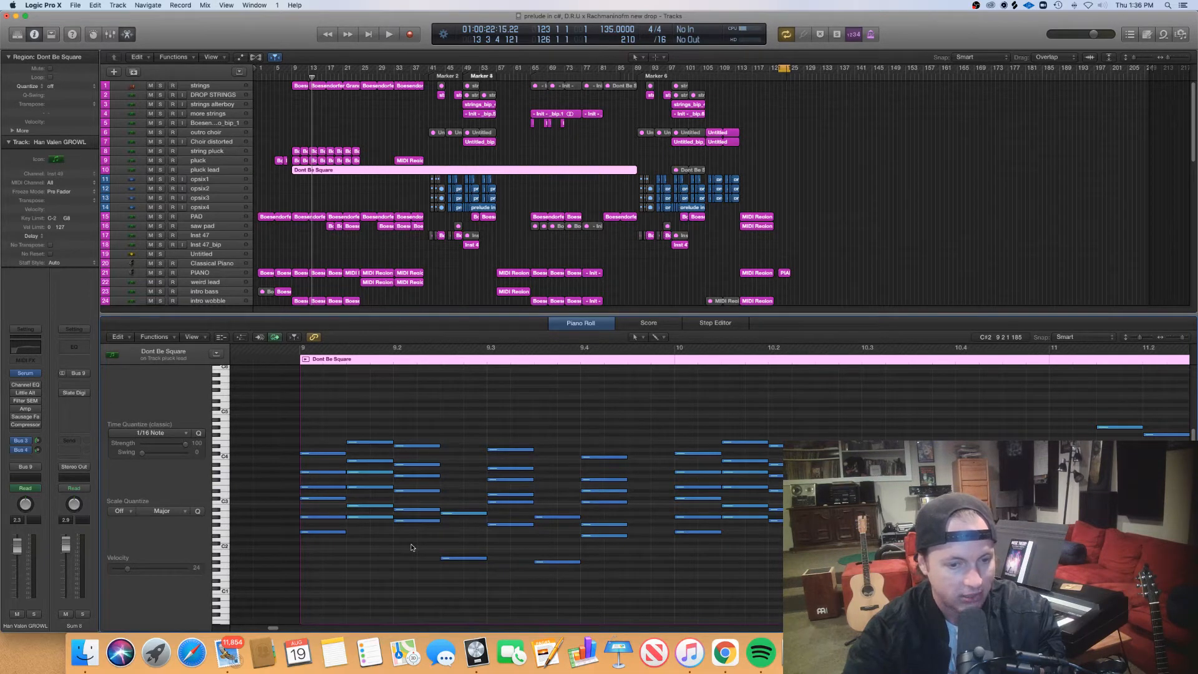
pyautogui.moveTo(412, 547); pyautogui.dragTo(432, 409)
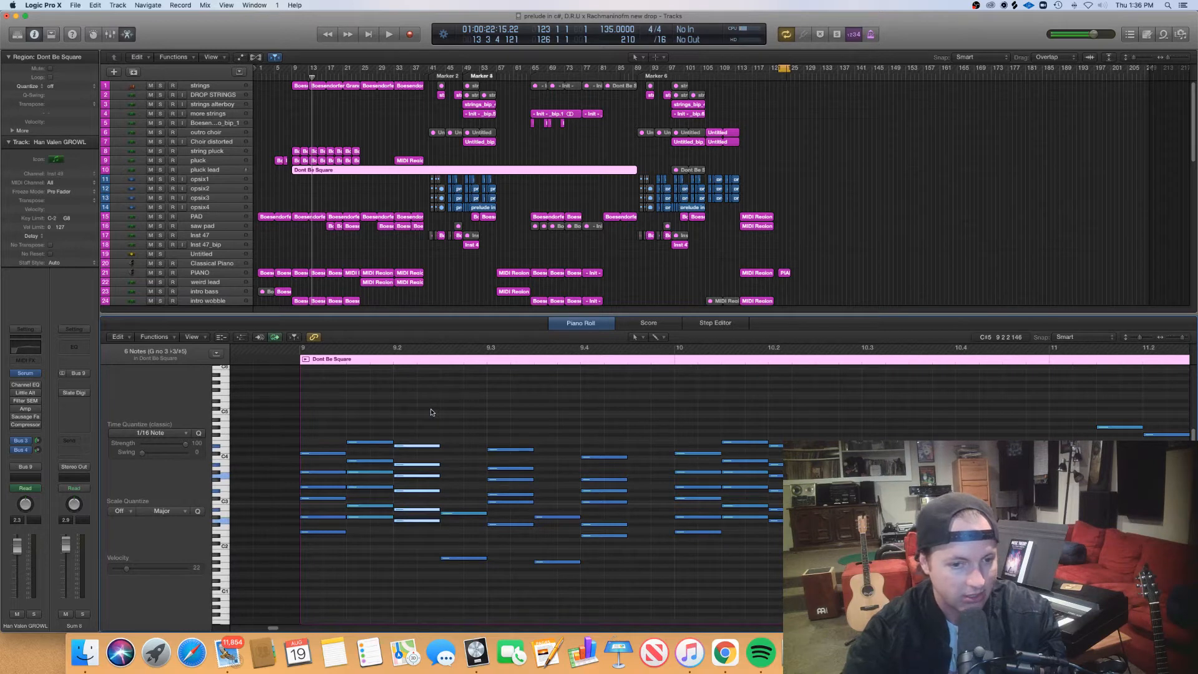
pyautogui.click(430, 412)
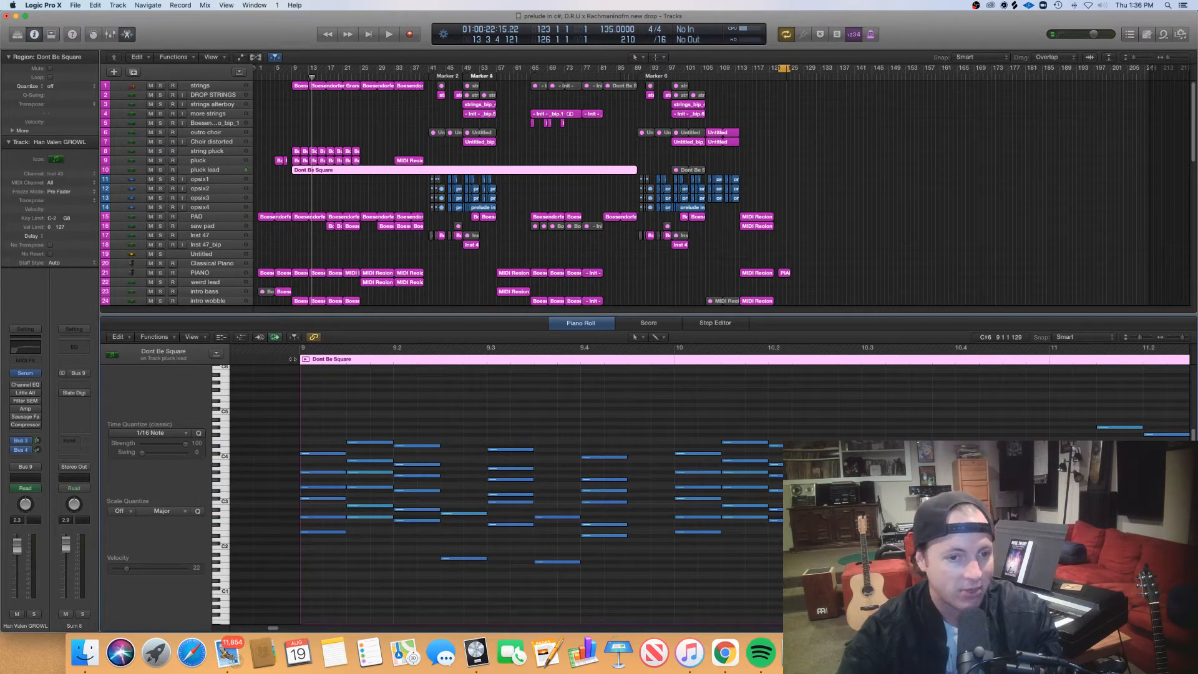
# - Play the Dont Be Square region from the start of bar 9, view all its notes at once and stop playback
pyautogui.click(300, 361)
pyautogui.press('space')
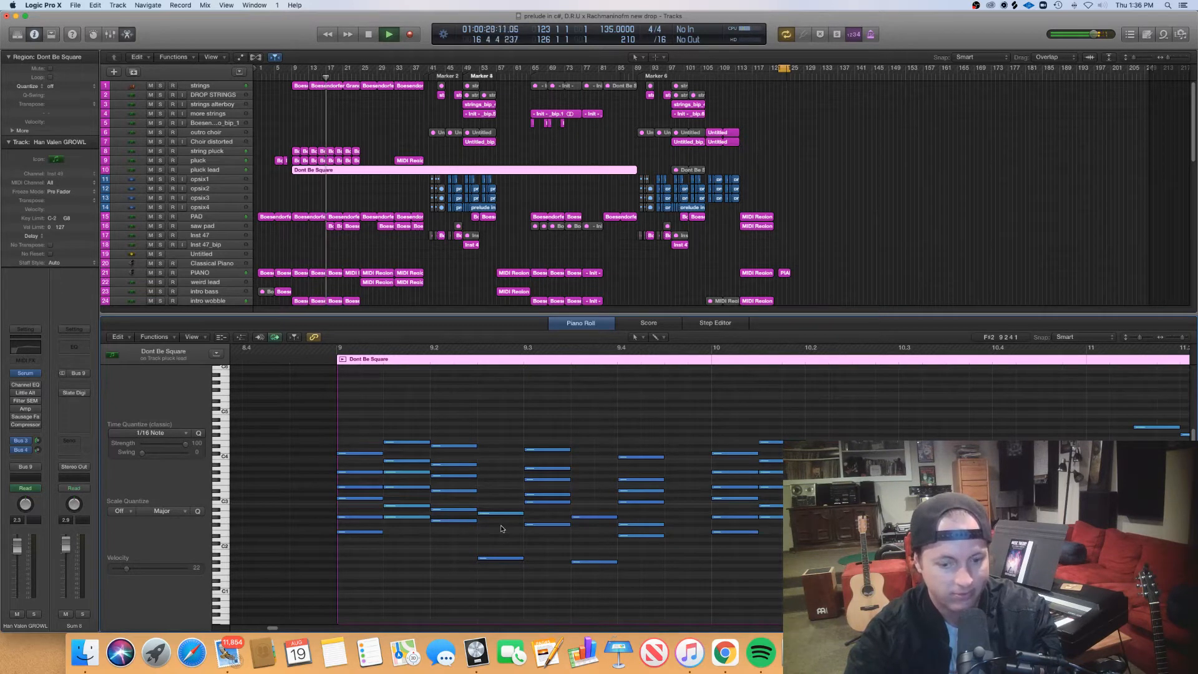
pyautogui.press('super+Left')
pyautogui.press('super+Left')
pyautogui.press('super+Left')
pyautogui.press('super+Left')
pyautogui.press('super+Left')
pyautogui.press('super+Left')
pyautogui.press('space')
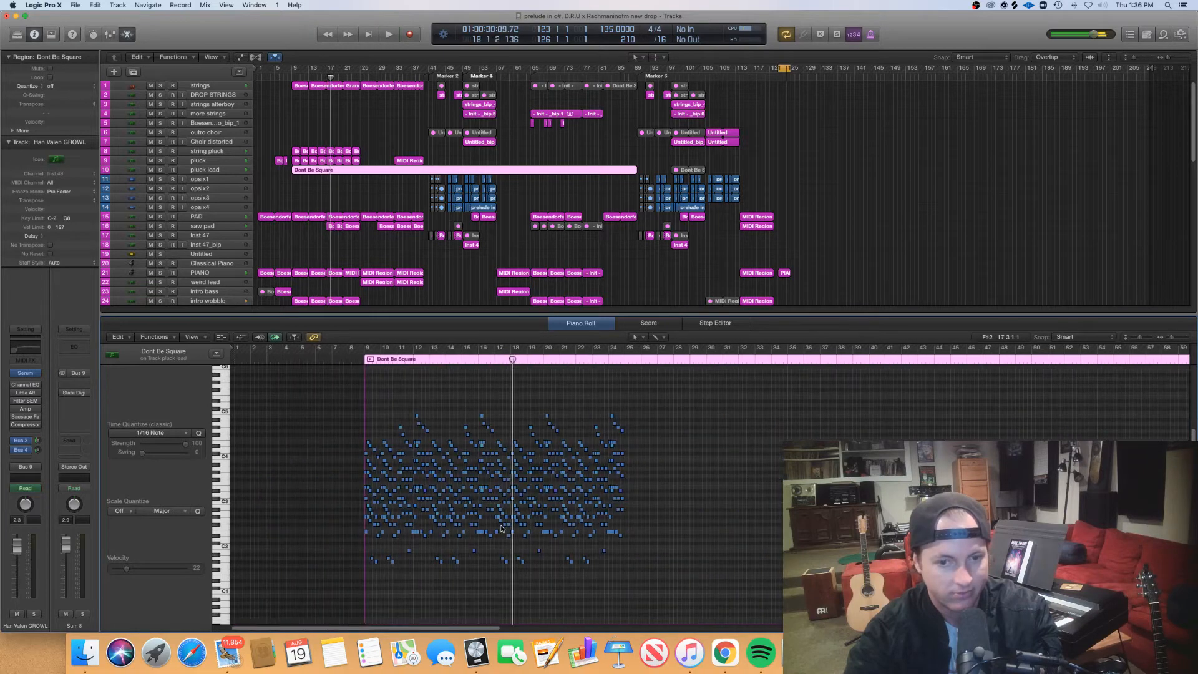
# - Select the three saw pad regions starting at bar 17 together and examine their notes in the Piano Roll
pyautogui.click(396, 294)
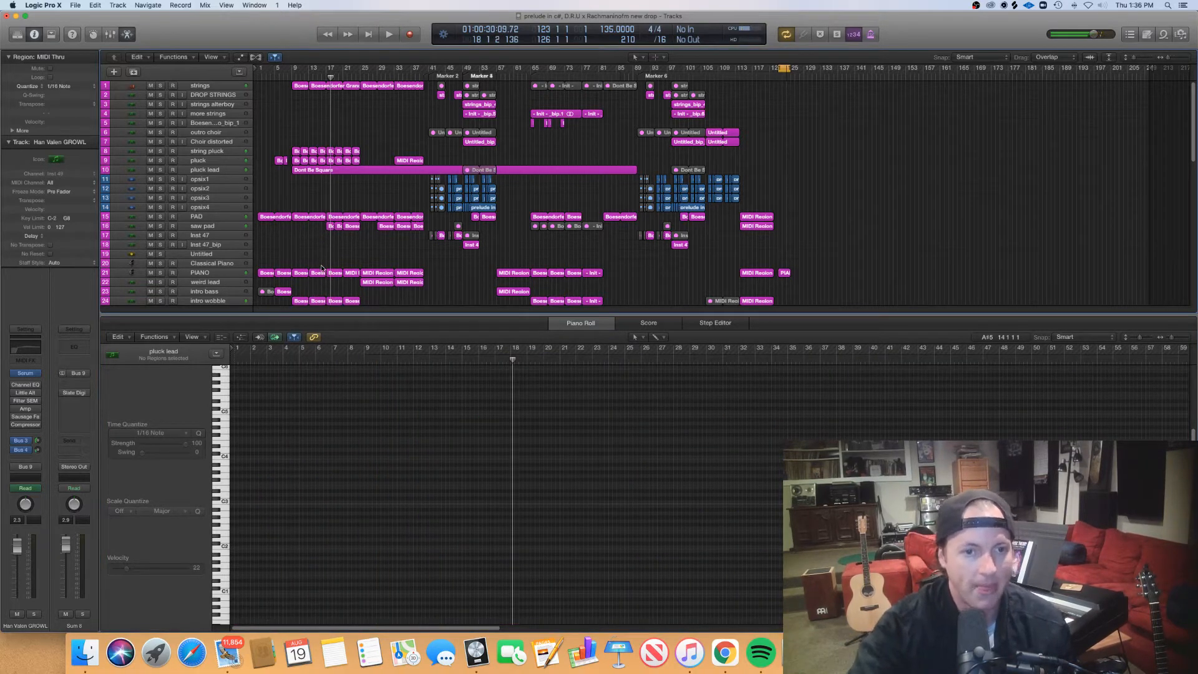
pyautogui.moveTo(319, 242); pyautogui.dragTo(349, 229)
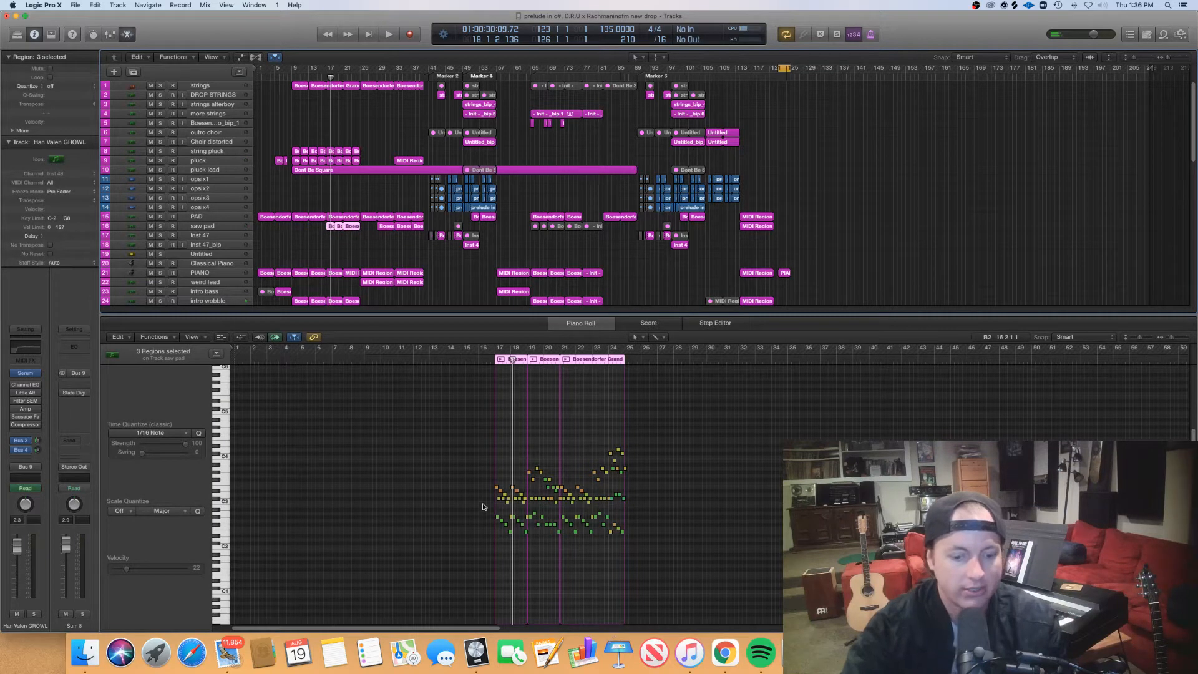
pyautogui.press('super+Right')
pyautogui.press('super+Right')
pyautogui.press('super+Right')
pyautogui.press('super+Right')
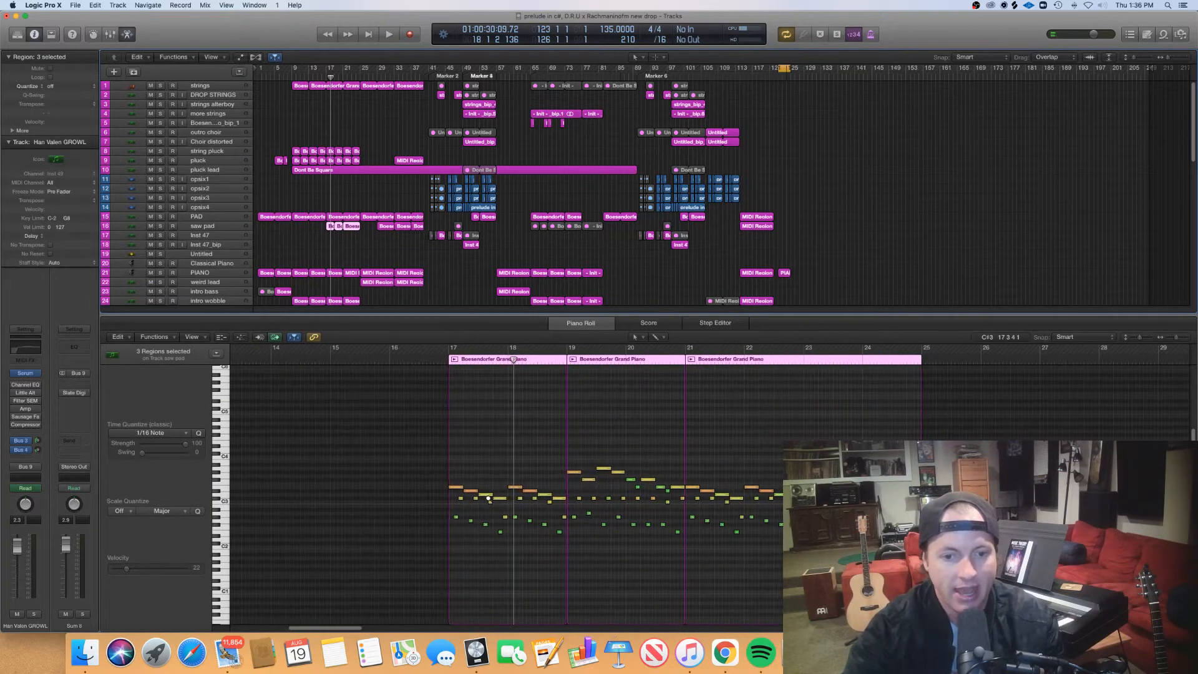
pyautogui.press('super+Right')
pyautogui.press('super+Right')
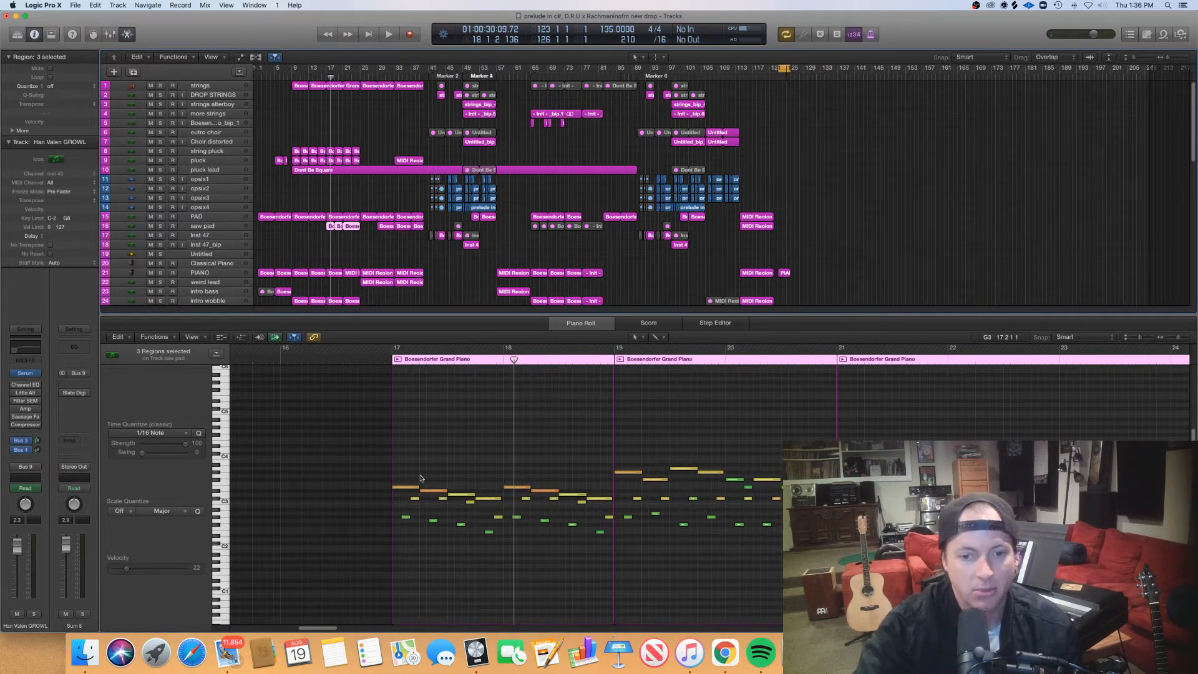
# - Select melody notes in bar 17 of the saw pad part and place the playhead at the start of that bar
pyautogui.moveTo(464, 477); pyautogui.dragTo(461, 500)
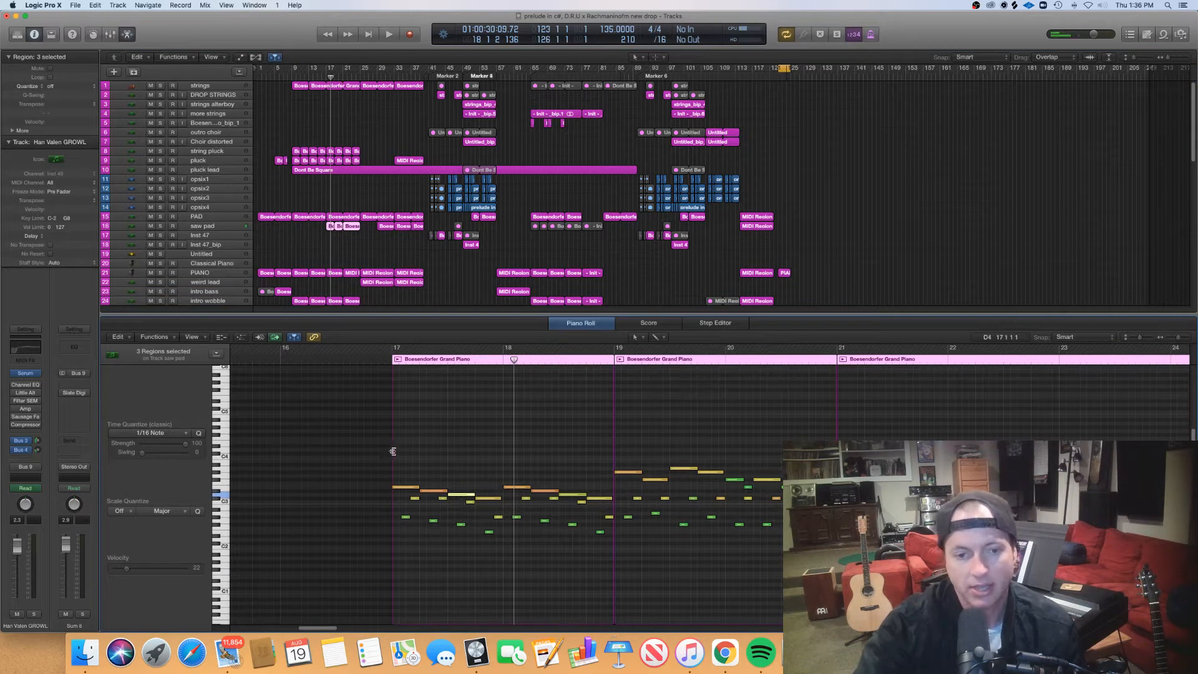
pyautogui.click(385, 360)
pyautogui.click(422, 397)
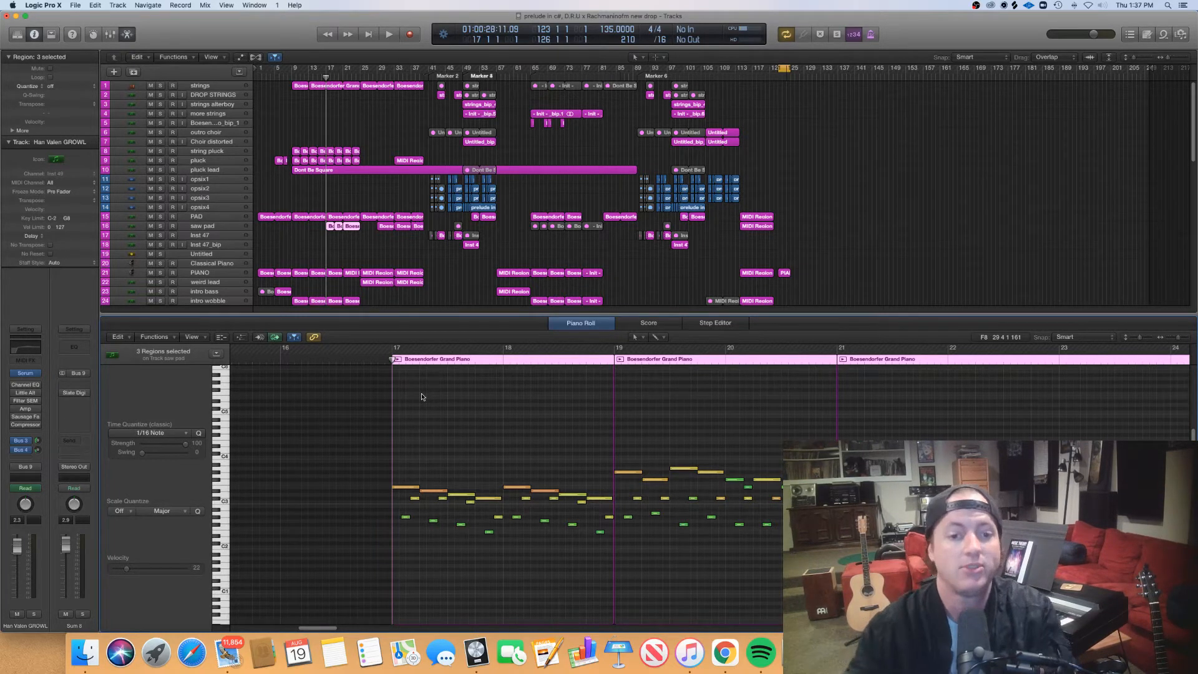
pyautogui.click(384, 362)
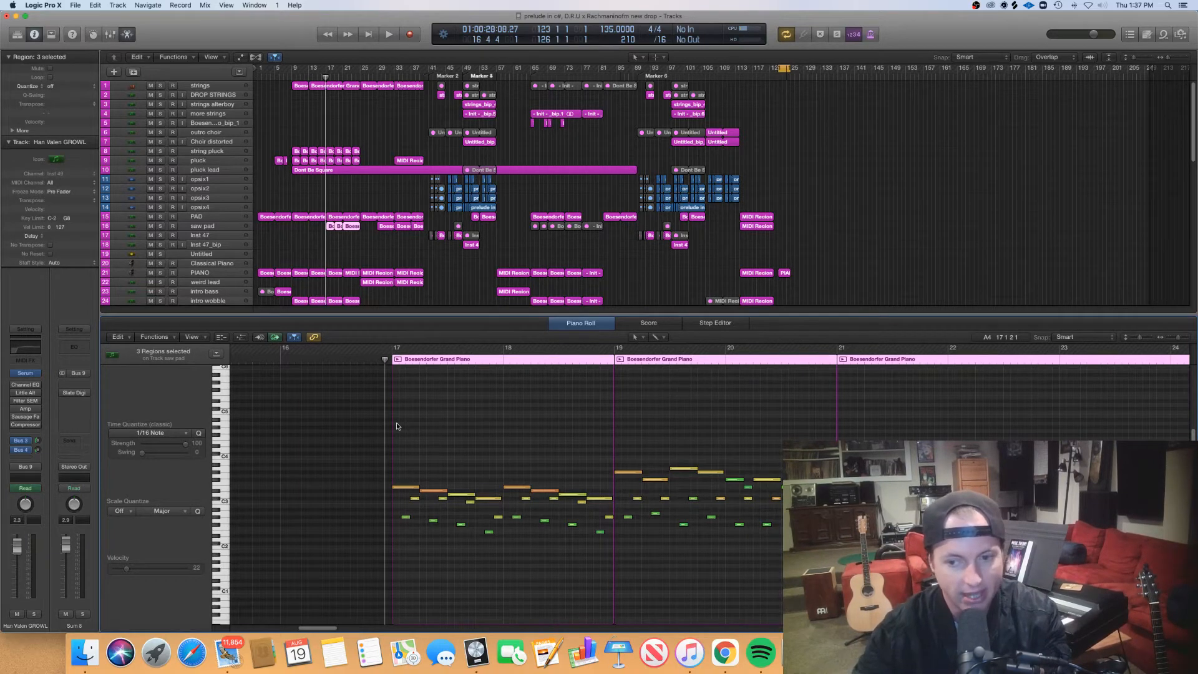
pyautogui.scroll(-5, 398, 425)
pyautogui.scroll(3, 397, 425)
pyautogui.moveTo(399, 455); pyautogui.dragTo(457, 497)
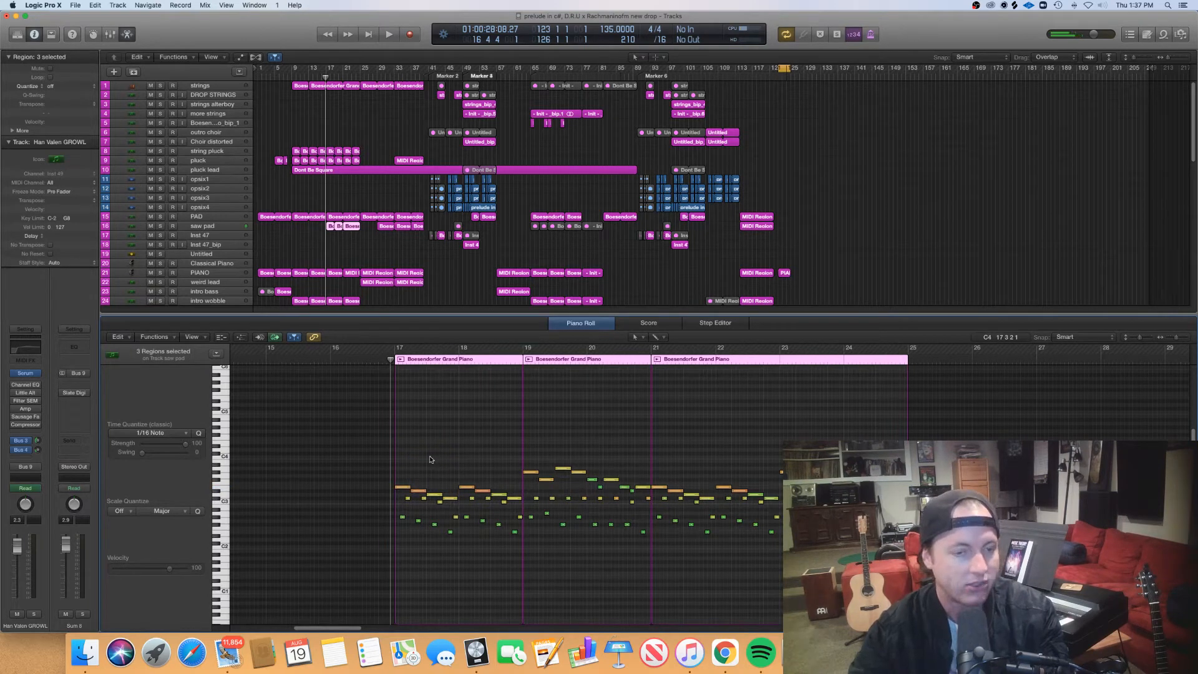
pyautogui.click(393, 360)
# - Select the notes in the first half of bar 17 of the saw pad part as a group, and deselect them
pyautogui.press('super+Right')
pyautogui.press('super+Right')
pyautogui.press('super+Right')
pyautogui.press('super+Right')
pyautogui.press('super+Right')
pyautogui.press('super+Right')
pyautogui.press('super+Right')
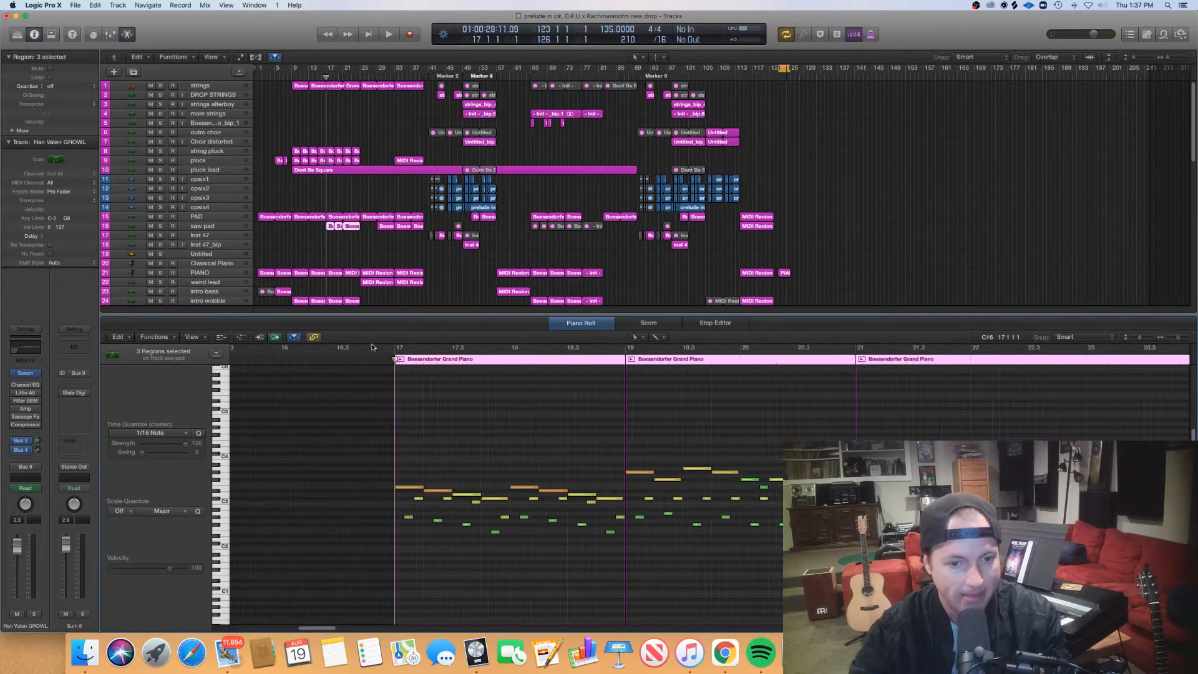
pyautogui.press('super+Left')
pyautogui.press('super+Left')
pyautogui.press('super+Left')
pyautogui.press('super+Left')
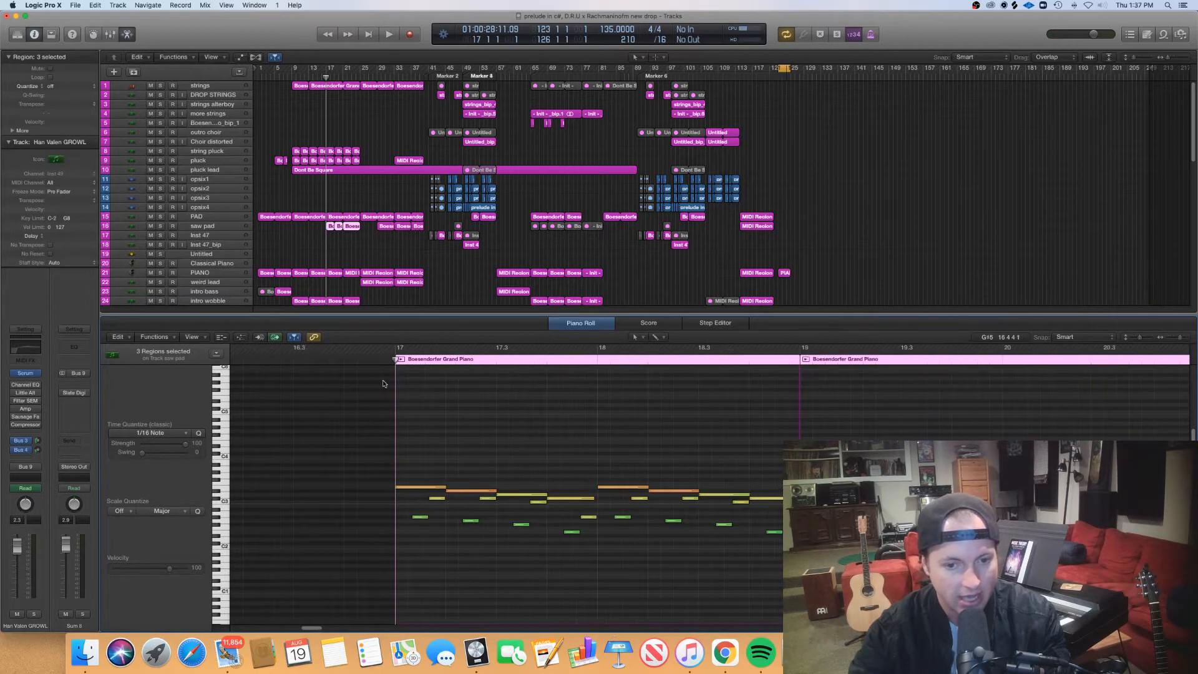
pyautogui.moveTo(521, 537); pyautogui.dragTo(435, 466)
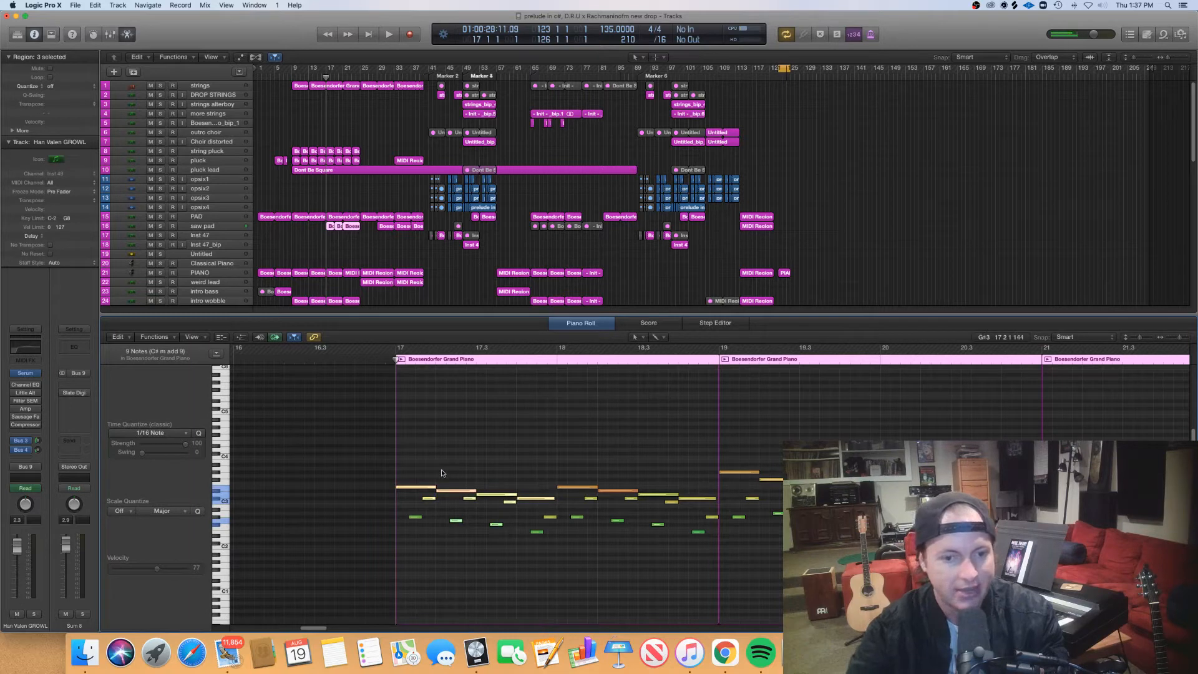
pyautogui.click(440, 473)
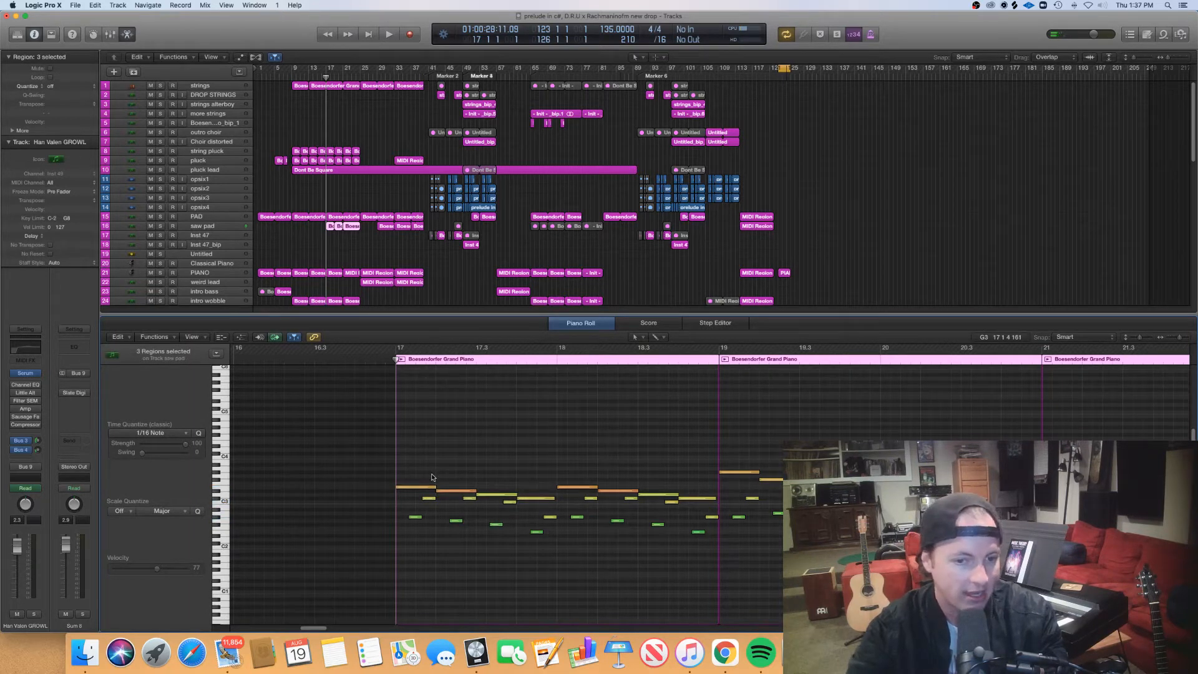
# - Select the first three notes of bar 17 together, pick the two short notes individually, and select all three again
pyautogui.moveTo(436, 457); pyautogui.dragTo(422, 529)
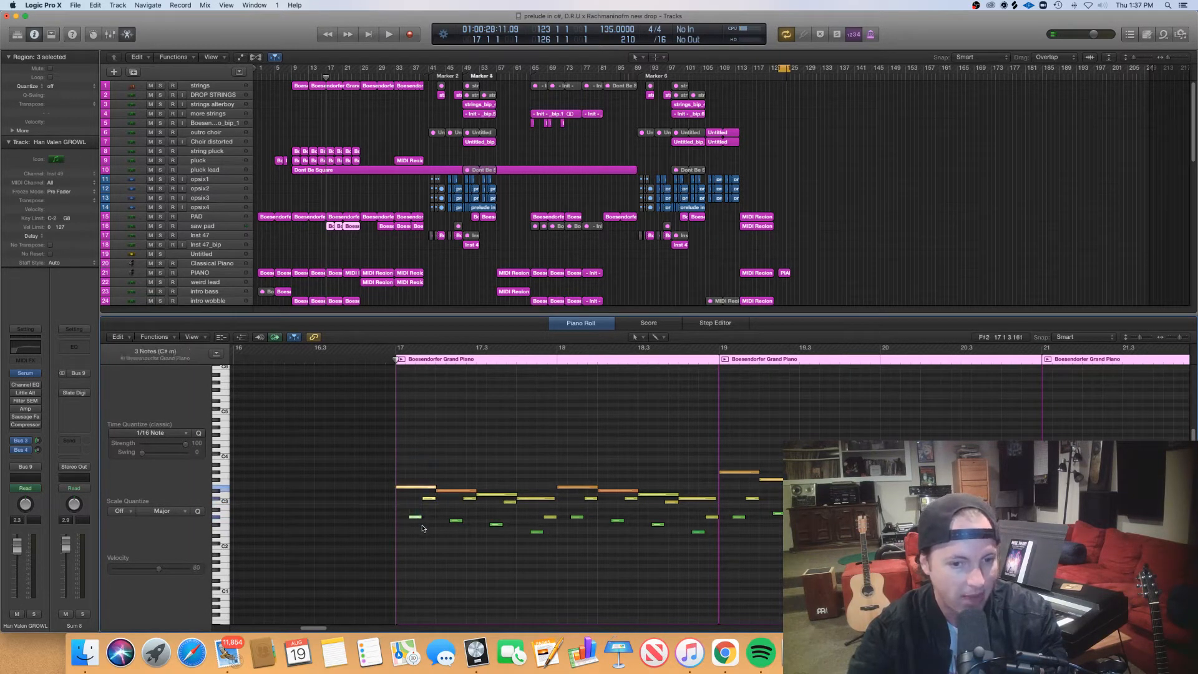
pyautogui.click(418, 518)
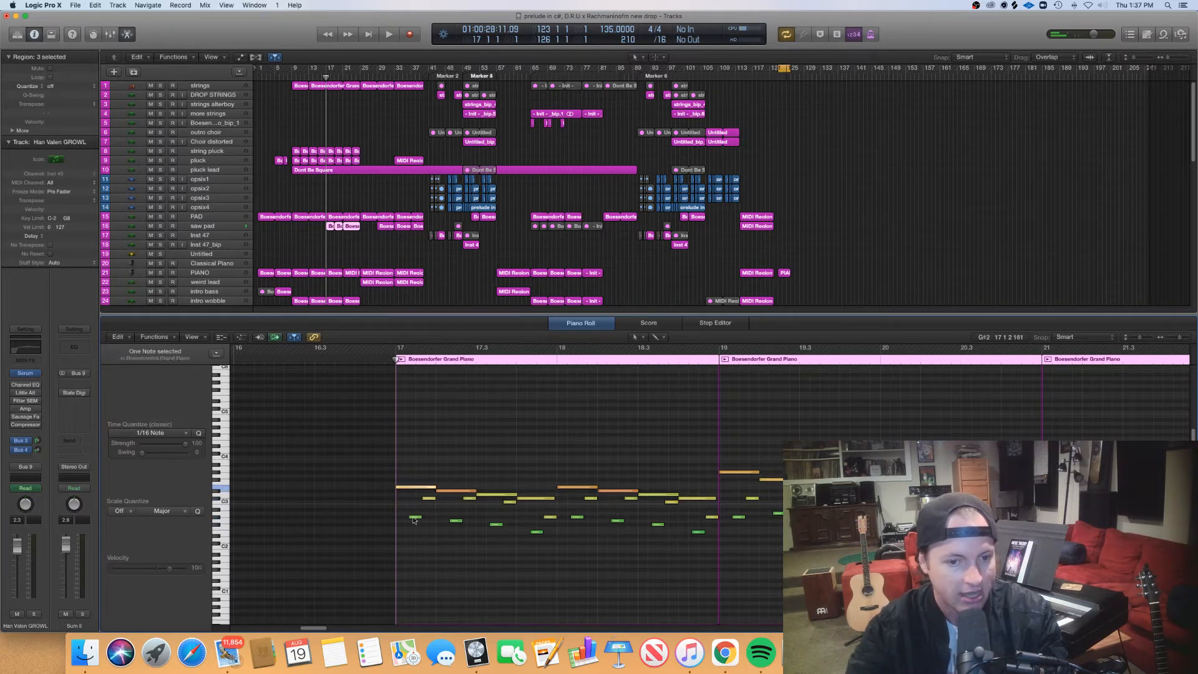
pyautogui.click(430, 498)
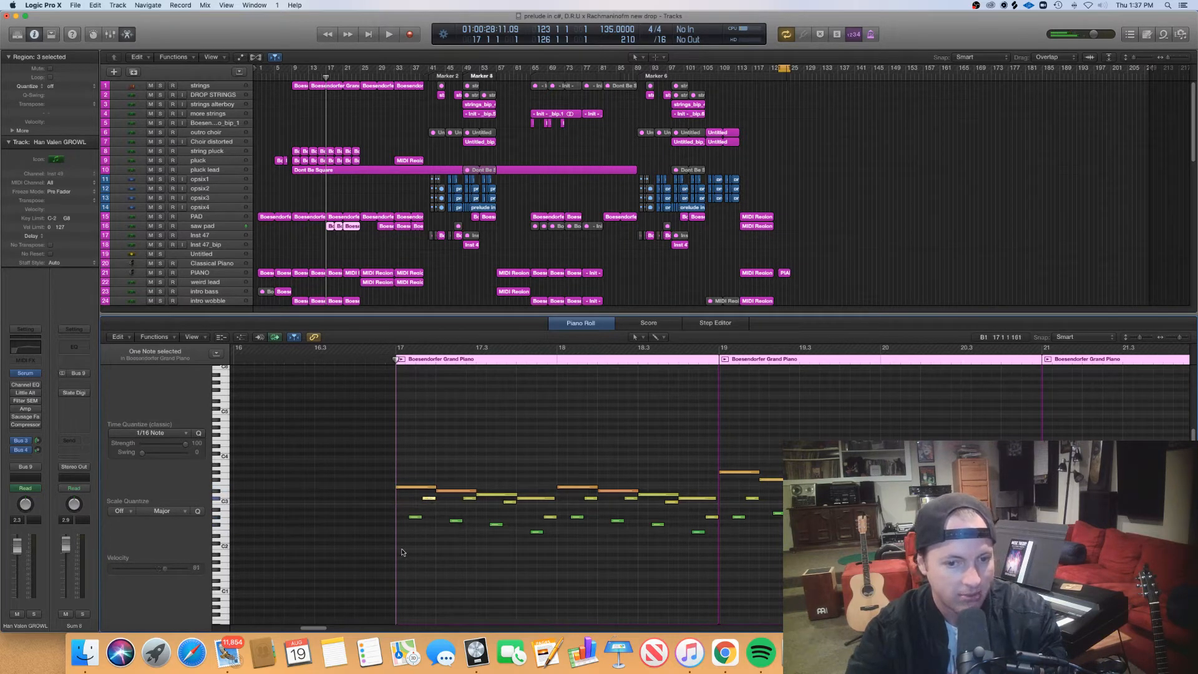
pyautogui.moveTo(425, 534); pyautogui.dragTo(407, 479)
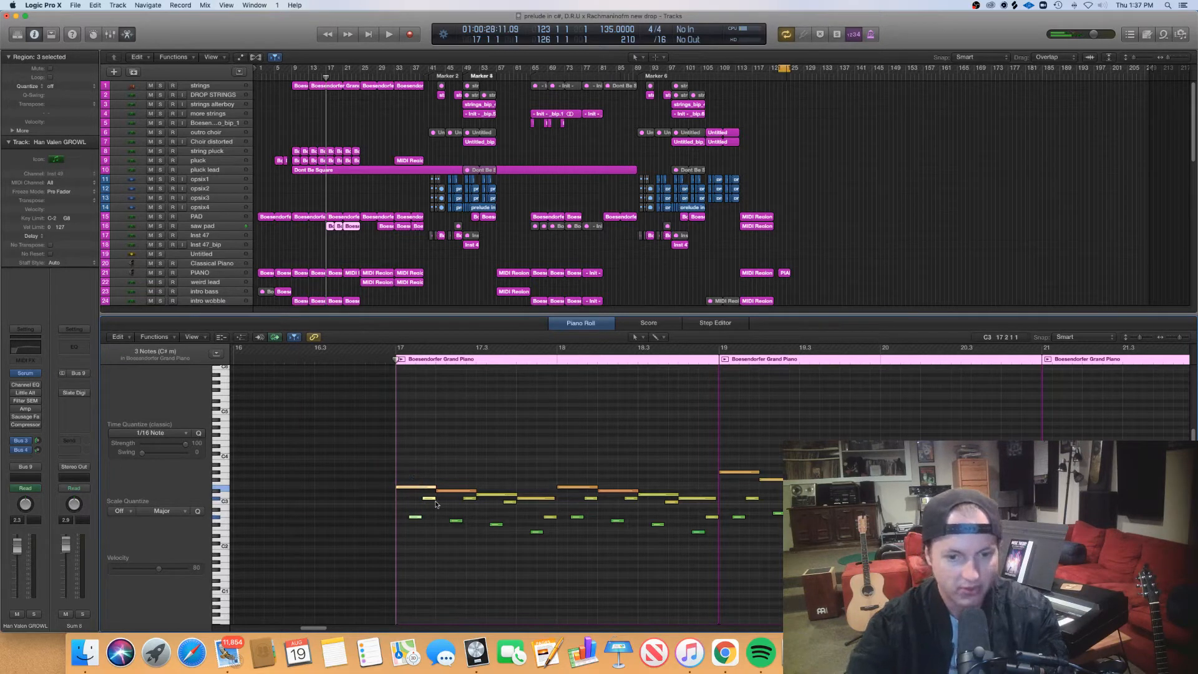
# - Select the group of notes across bar 17, clear the selection and sweep over the notes of bars 17 and 18
pyautogui.moveTo(423, 466); pyautogui.dragTo(545, 536)
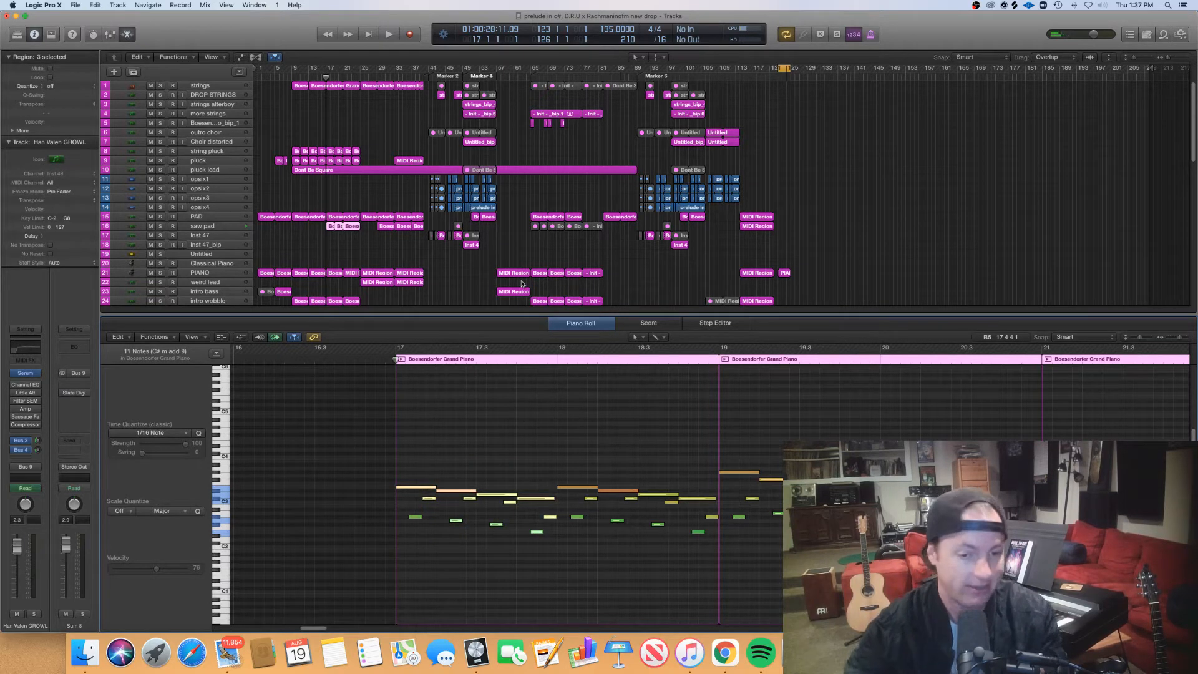
pyautogui.click(446, 459)
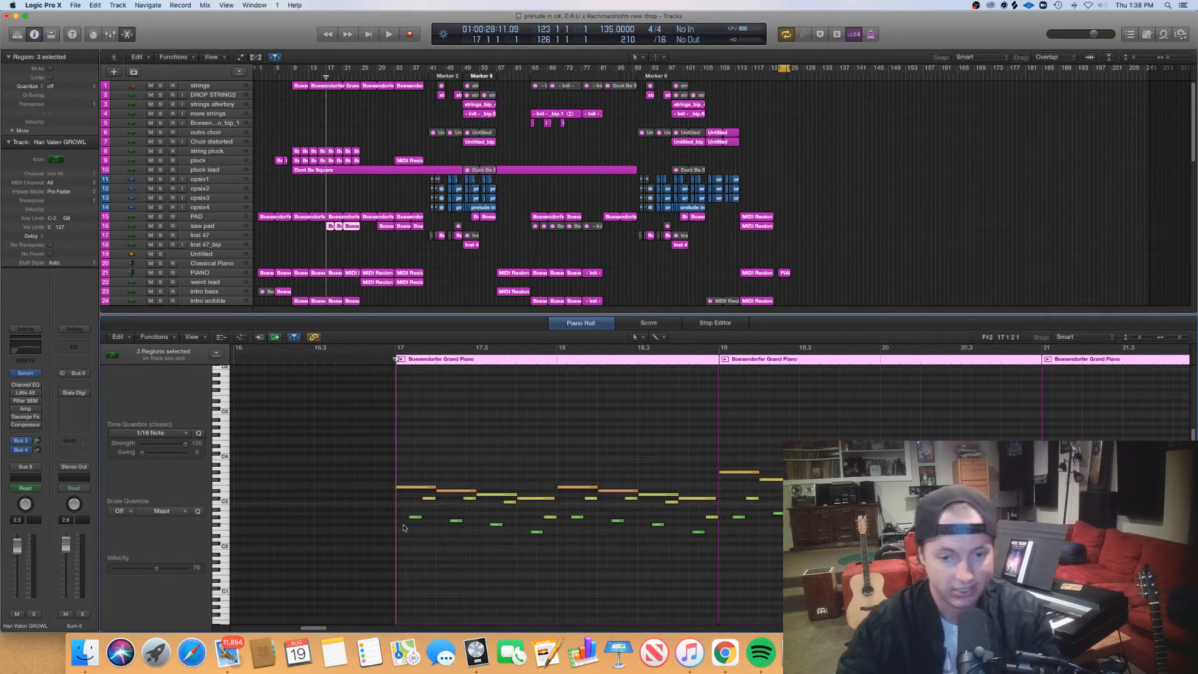
pyautogui.moveTo(346, 558); pyautogui.dragTo(710, 470)
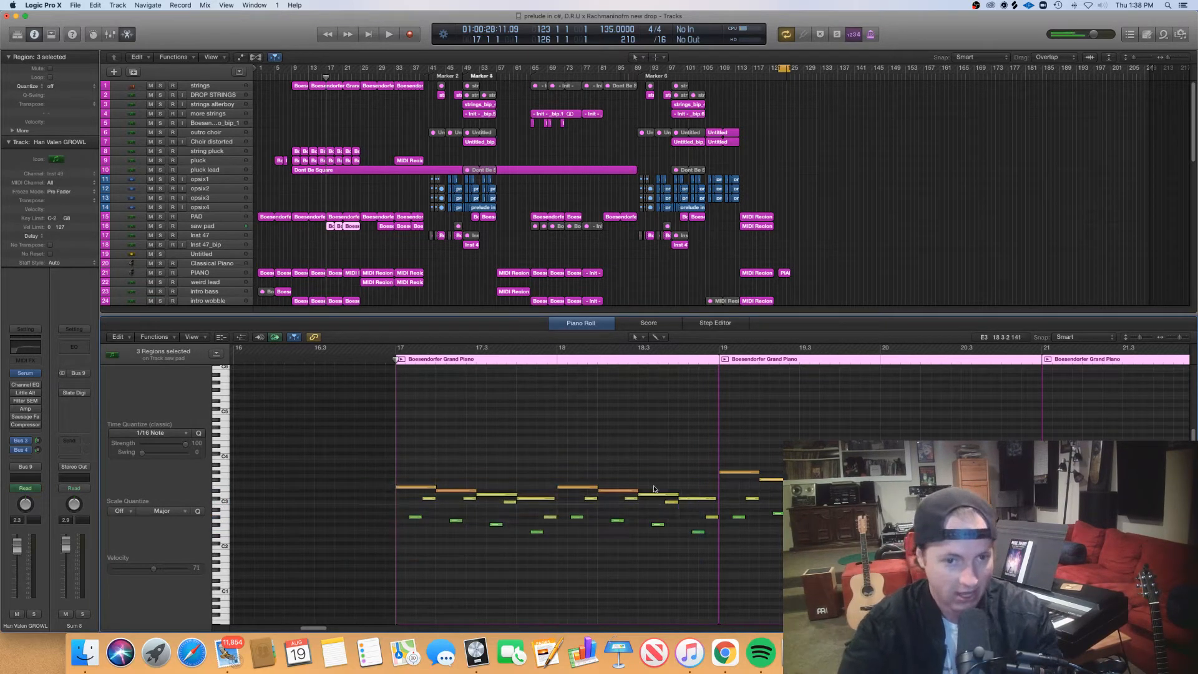
# - Place the playhead at the start of the saw pad region at bar 19 and scrub it to the bar's second beat
pyautogui.hscroll(3, 654, 489)
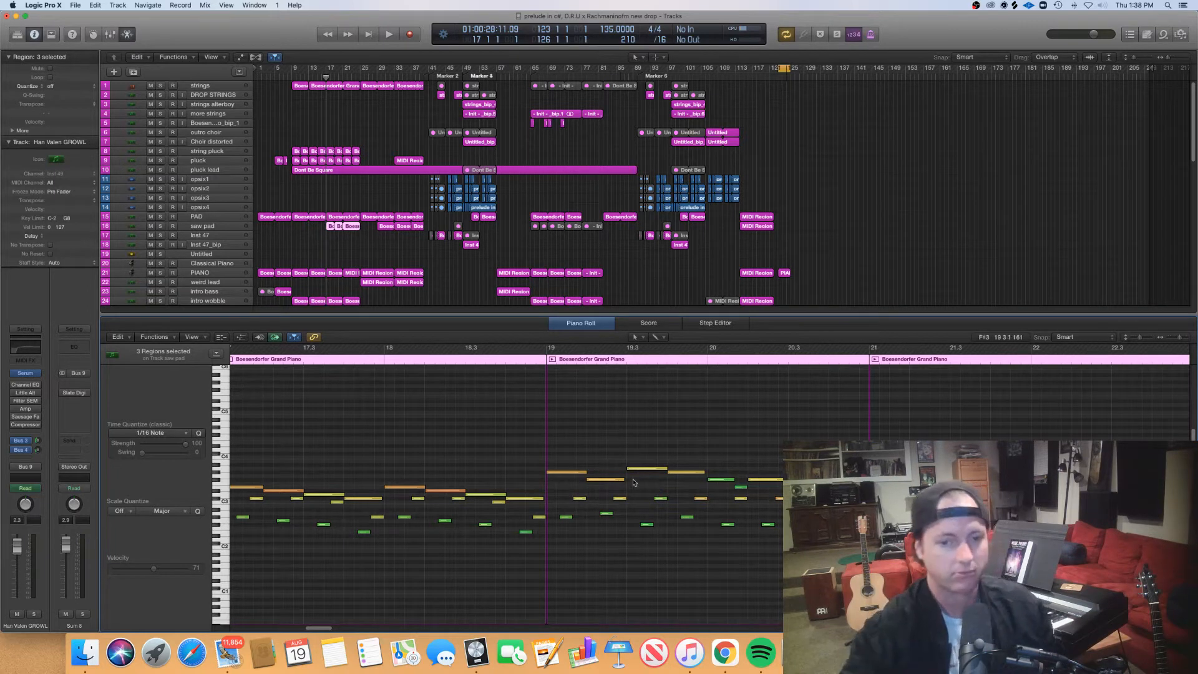
pyautogui.hscroll(-3, 619, 522)
pyautogui.hscroll(5, 620, 523)
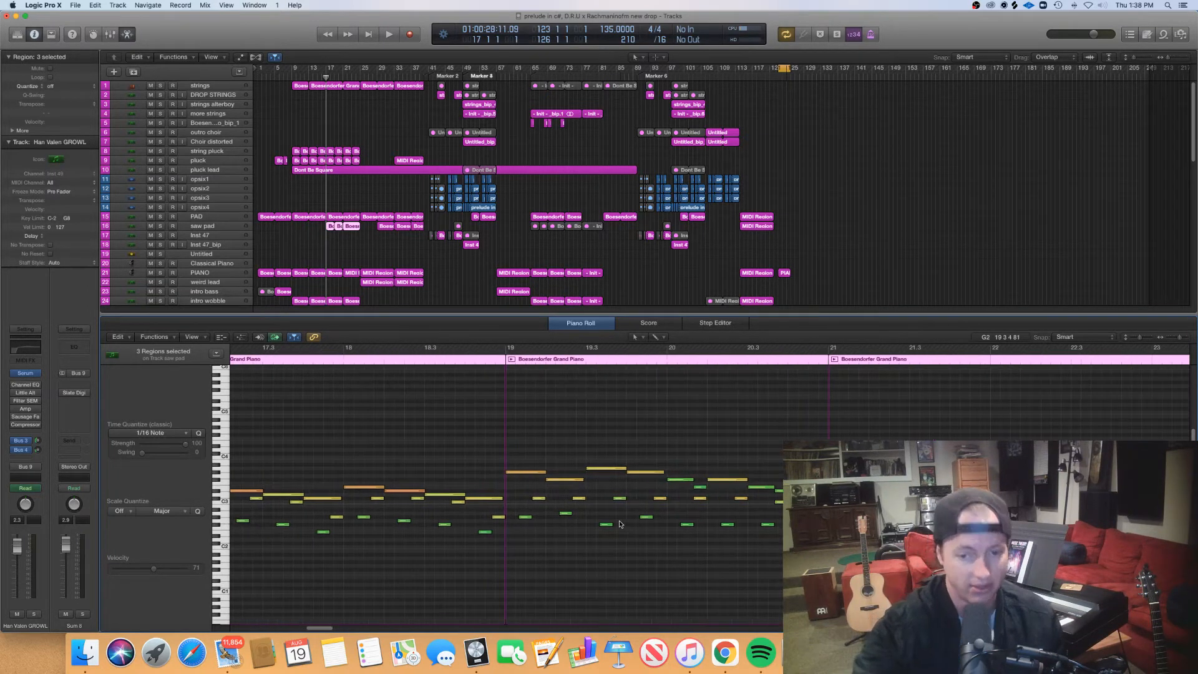
pyautogui.click(504, 360)
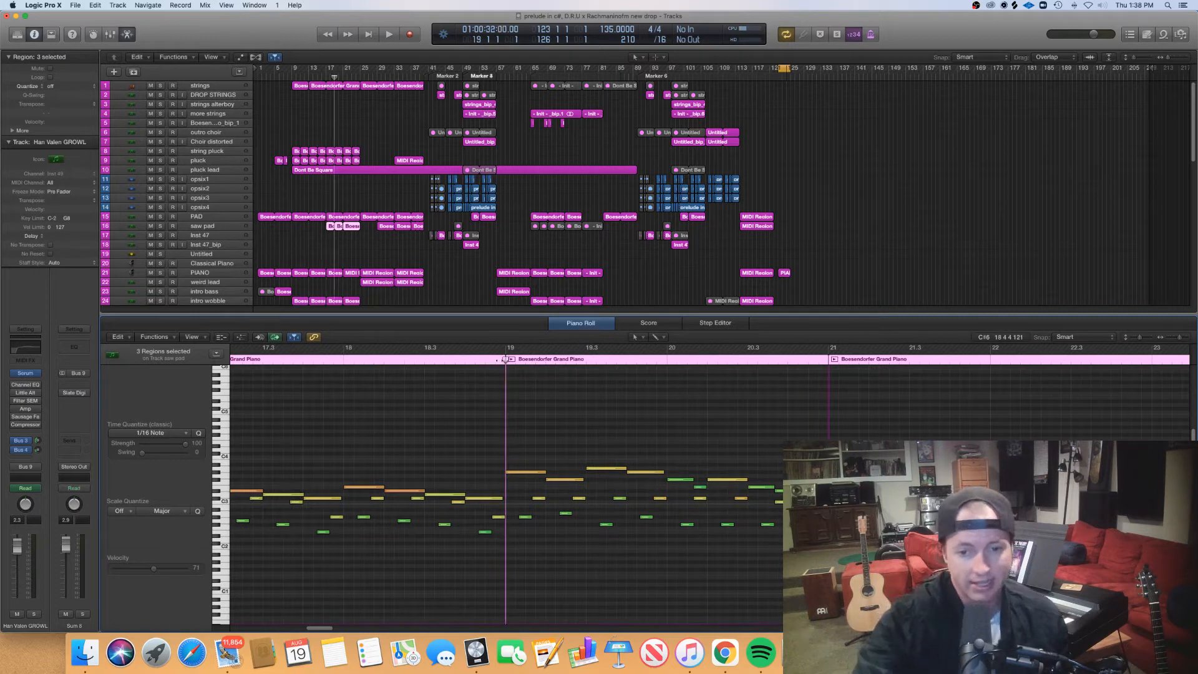
pyautogui.hscroll(2, 505, 374)
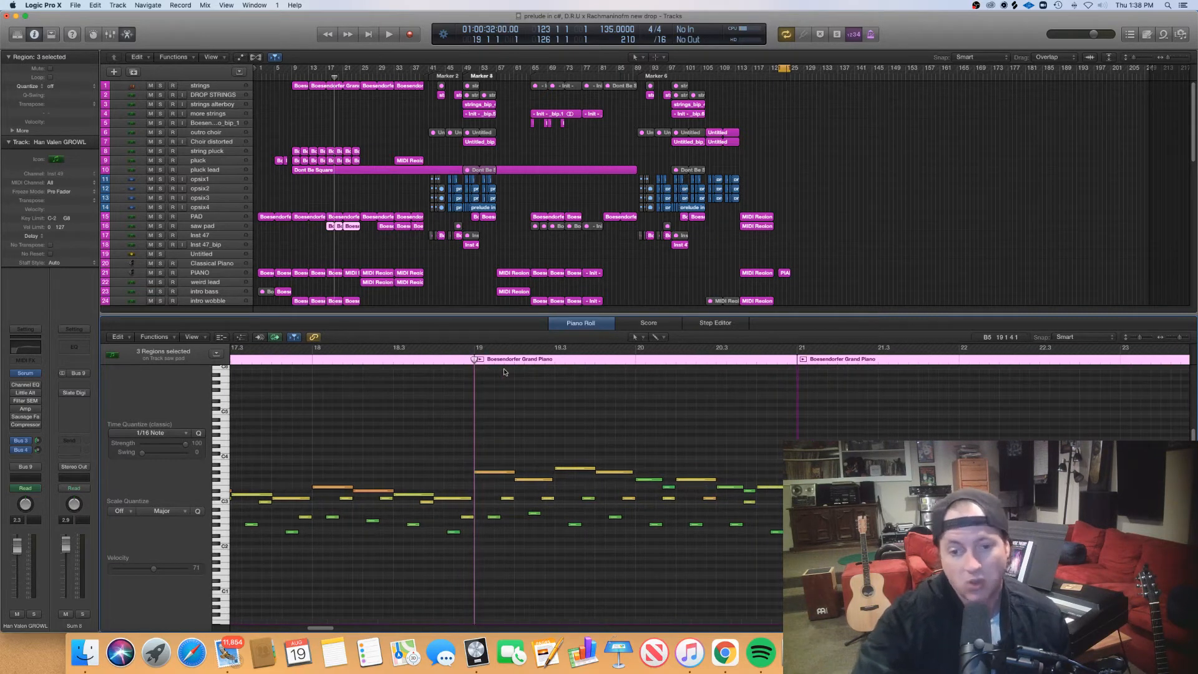
pyautogui.hscroll(-2, 488, 372)
pyautogui.click(496, 360)
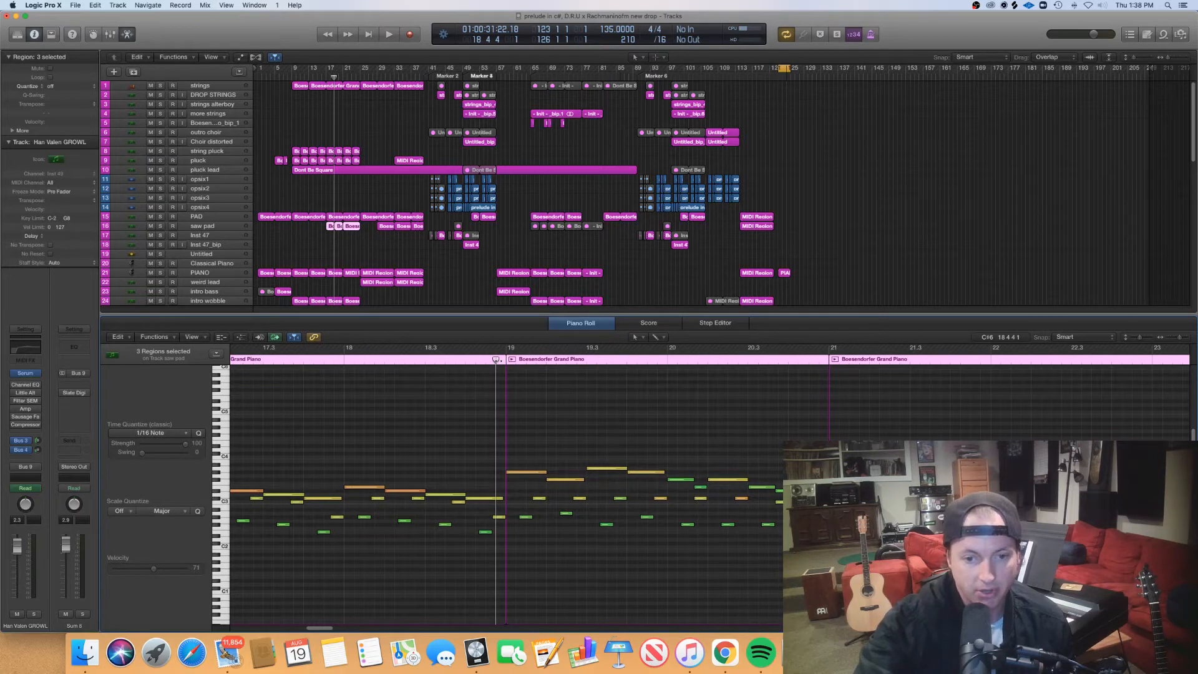
pyautogui.click(505, 360)
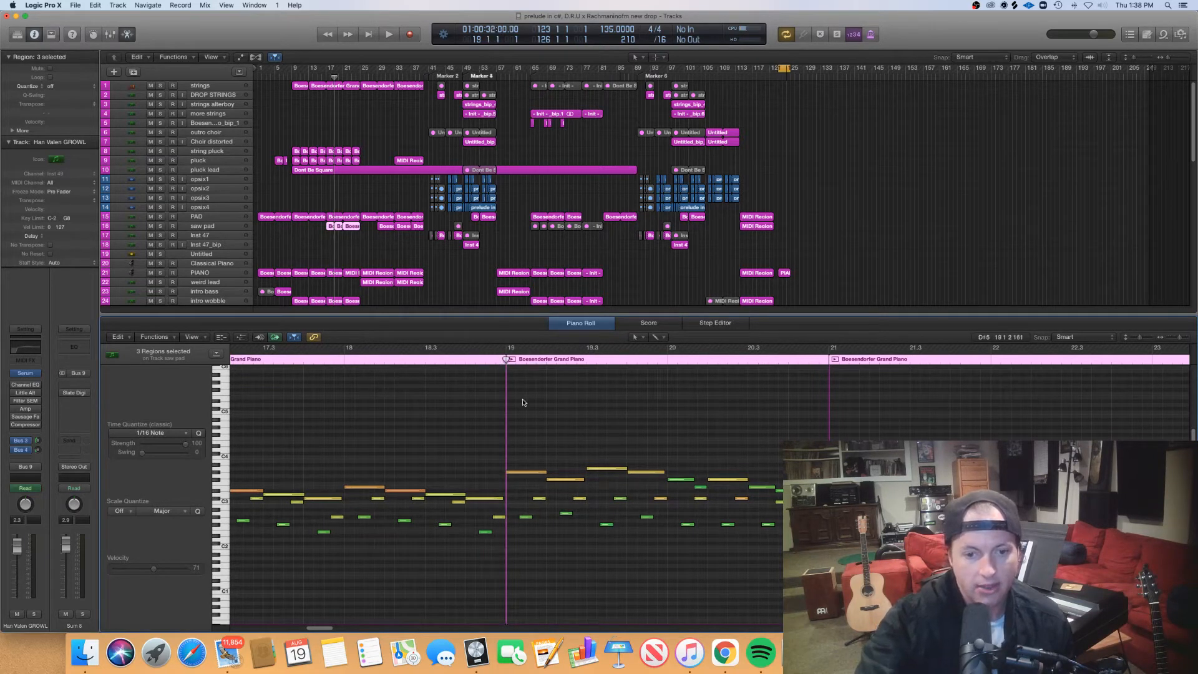
pyautogui.moveTo(510, 360); pyautogui.dragTo(773, 369)
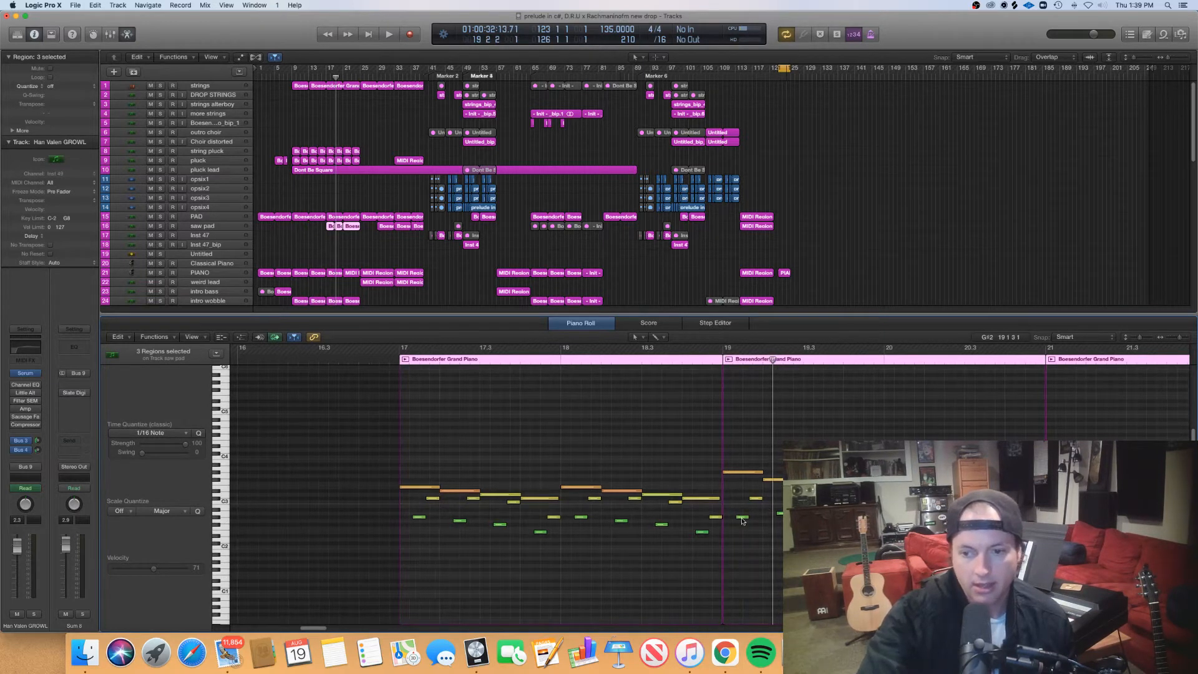
# - Examine the melody and lower notes of the three saw pad regions between bars 17 and 25
pyautogui.hscroll(3, 742, 522)
pyautogui.hscroll(3, 744, 521)
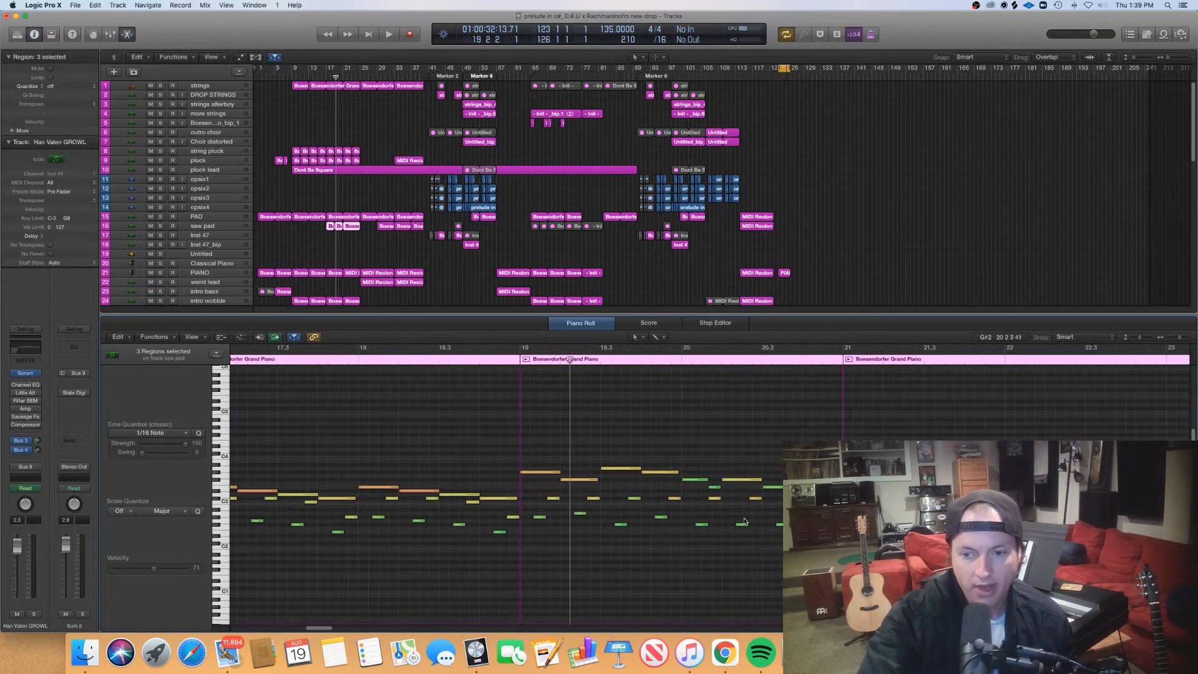
pyautogui.hscroll(2, 743, 522)
pyautogui.hscroll(3, 745, 521)
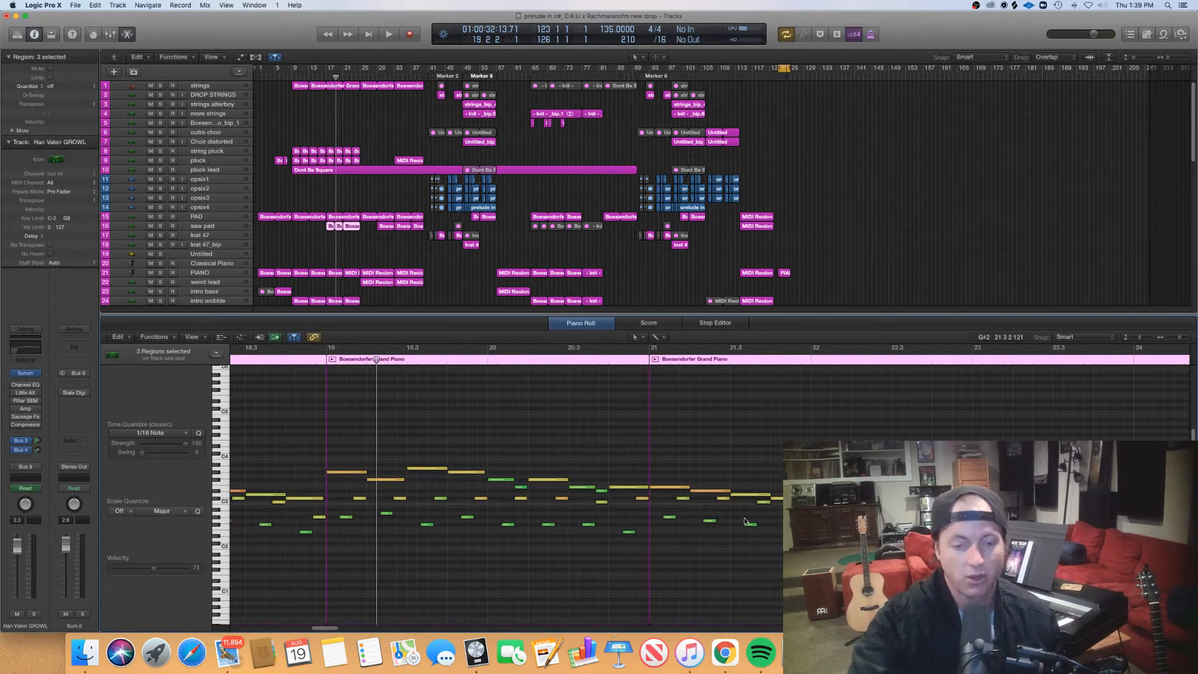
pyautogui.hscroll(2, 744, 521)
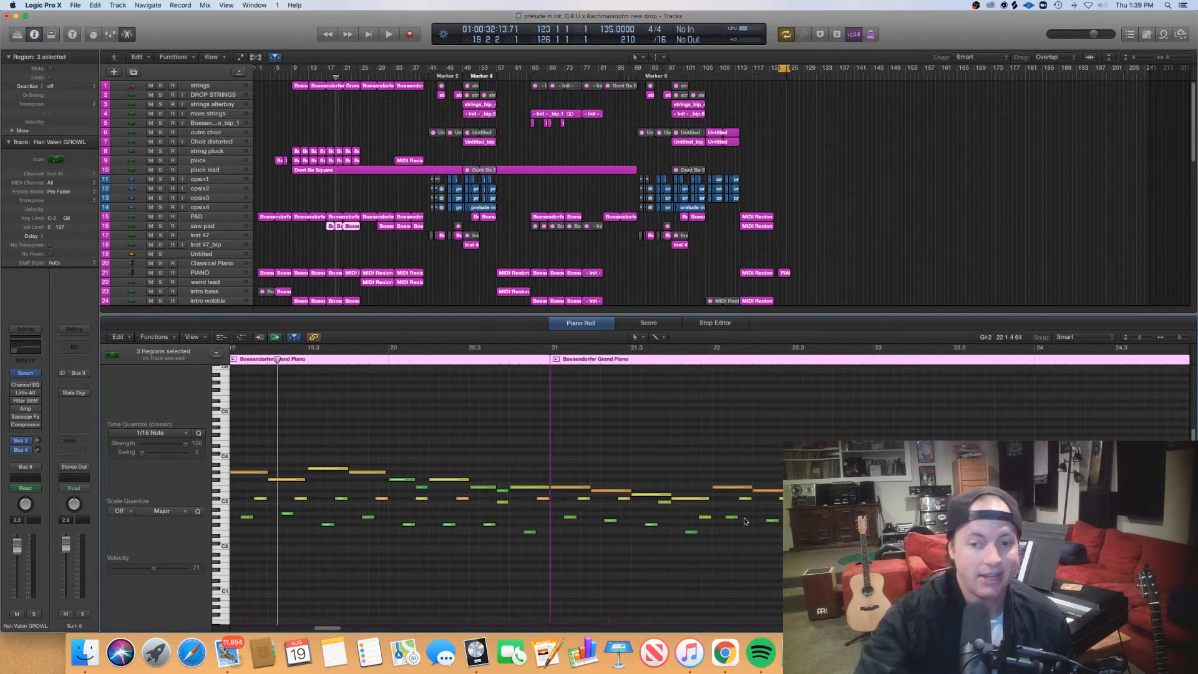
pyautogui.hscroll(2, 744, 521)
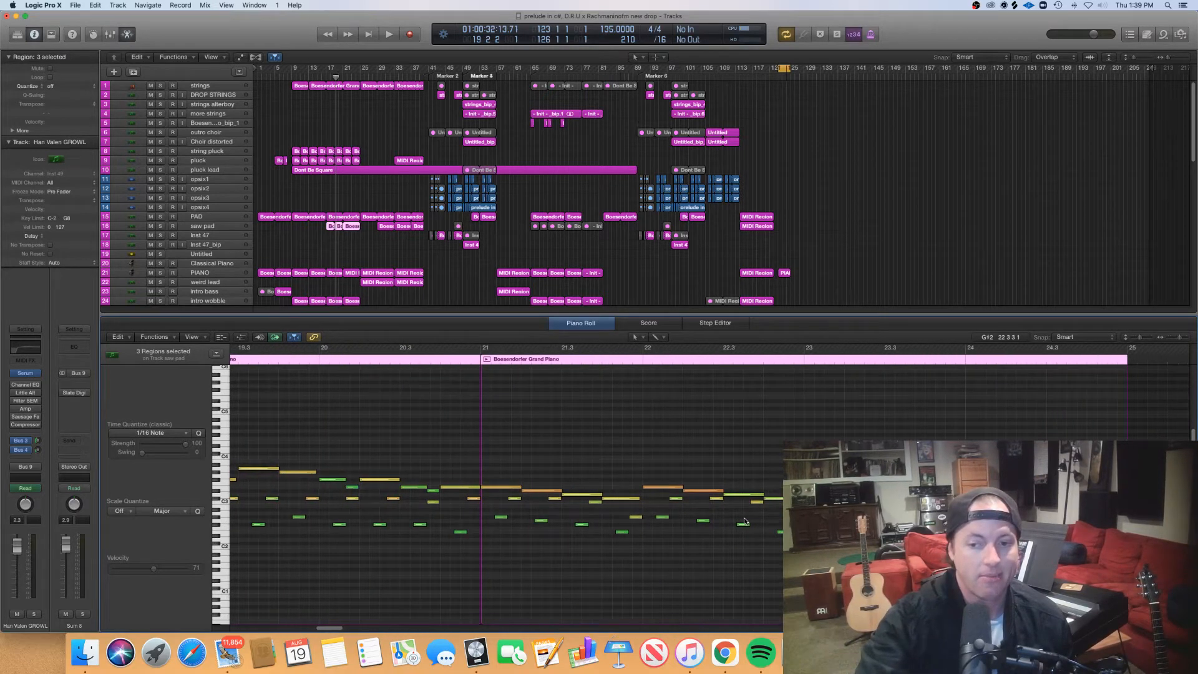
pyautogui.hscroll(-8, 744, 521)
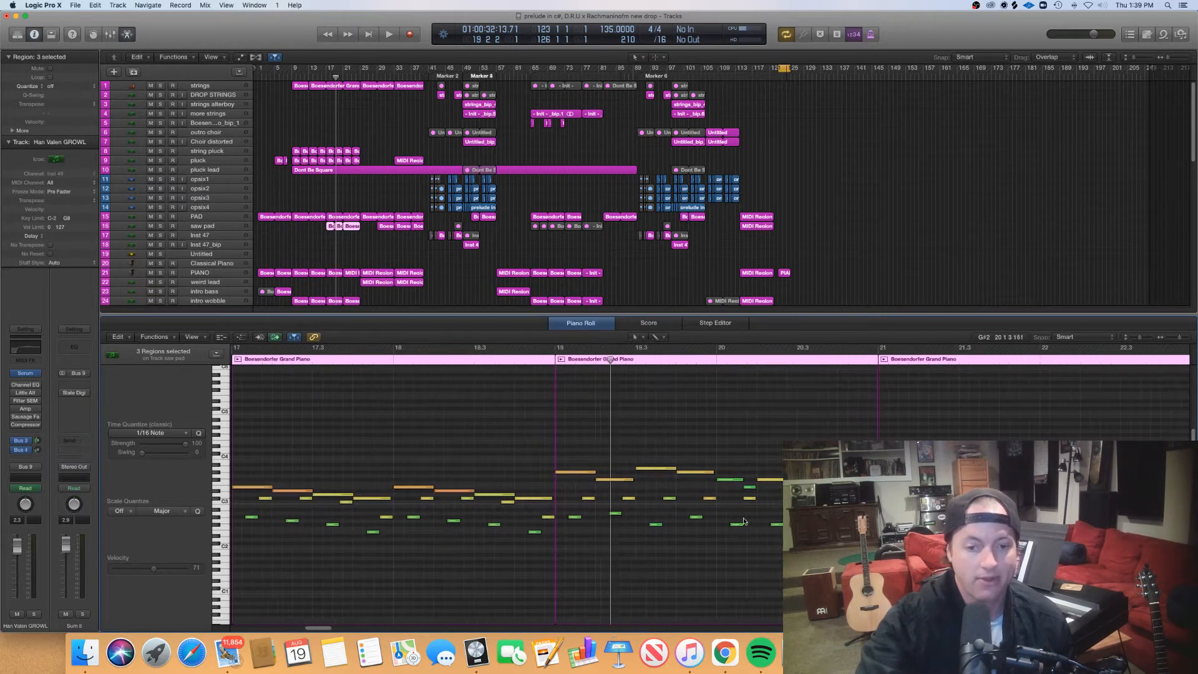
pyautogui.hscroll(7, 744, 521)
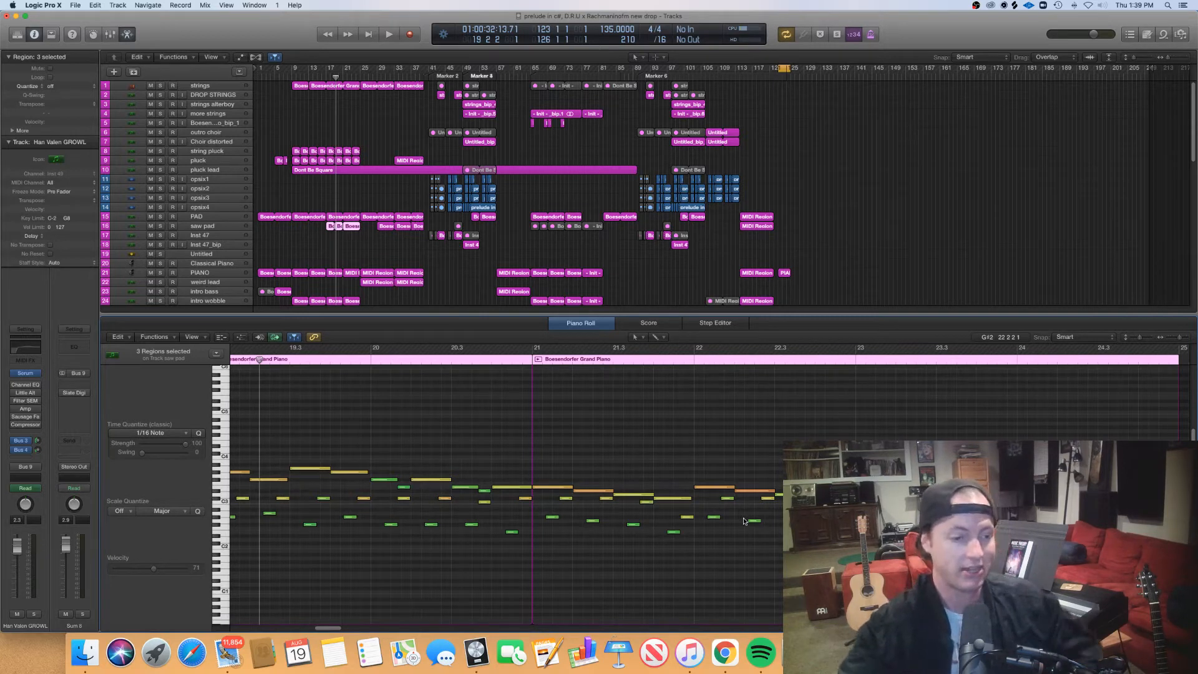
pyautogui.hscroll(-7, 744, 521)
pyautogui.hscroll(-7, 744, 522)
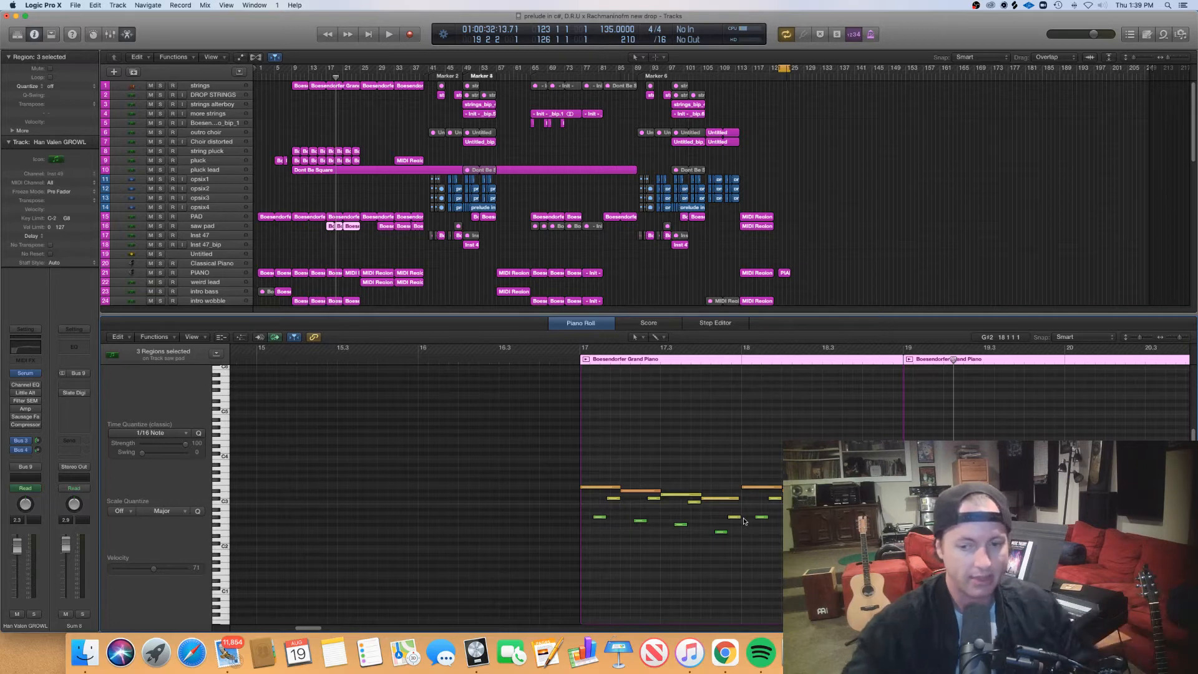
# - Review the remaining saw pad notes through bar 25, then close the piano roll and deselect the regions
pyautogui.hscroll(3, 758, 518)
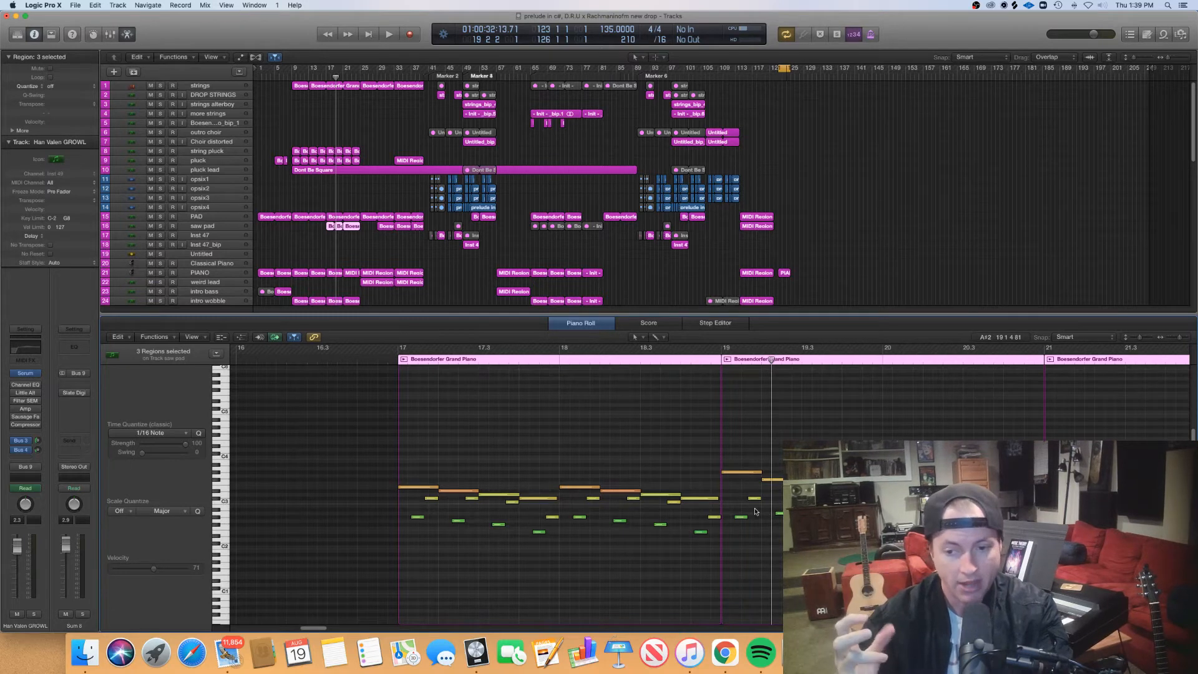
pyautogui.hscroll(5, 758, 517)
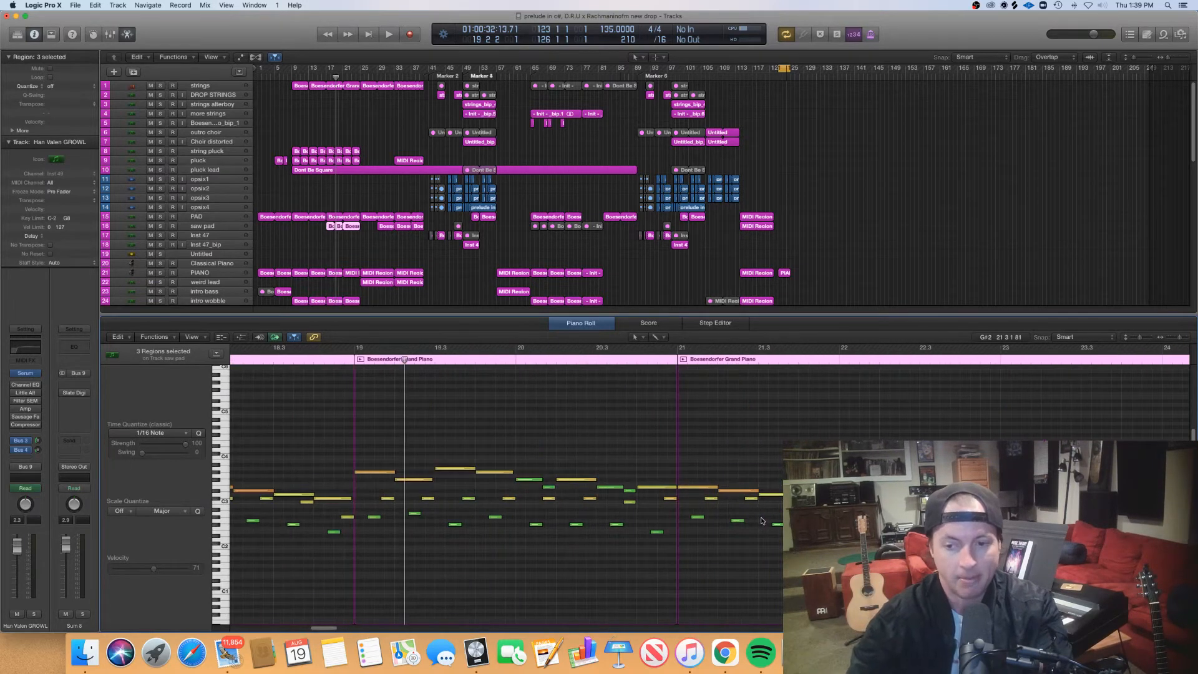
pyautogui.hscroll(3, 761, 520)
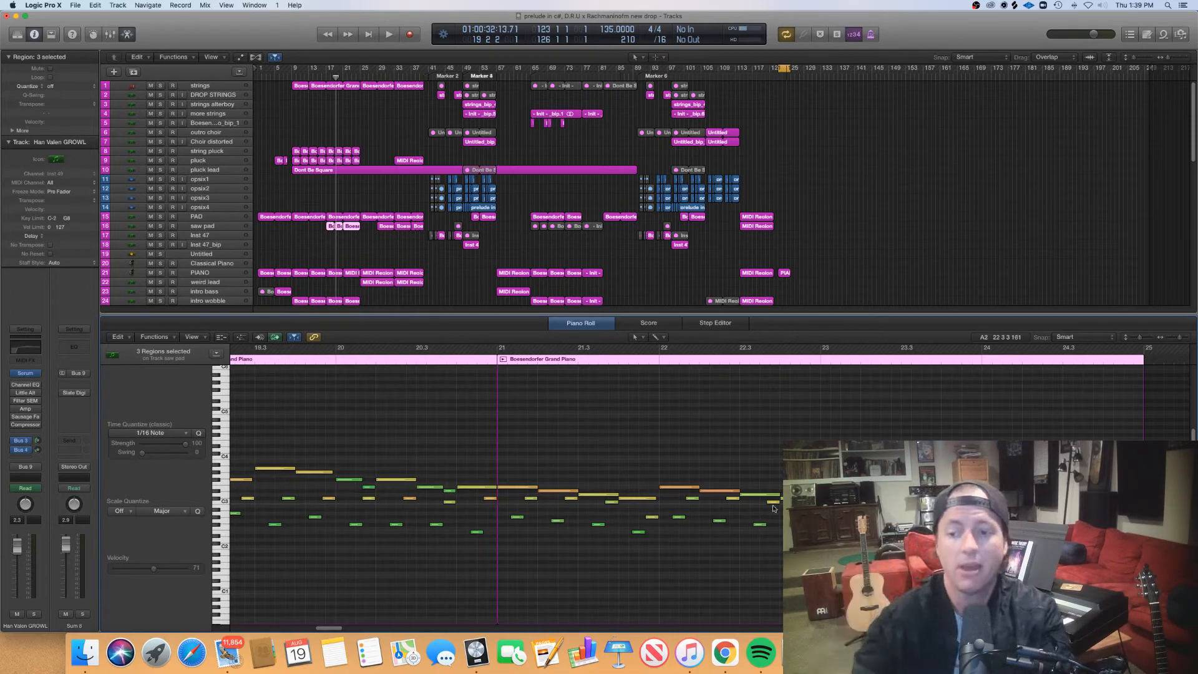
pyautogui.hscroll(-1, 774, 509)
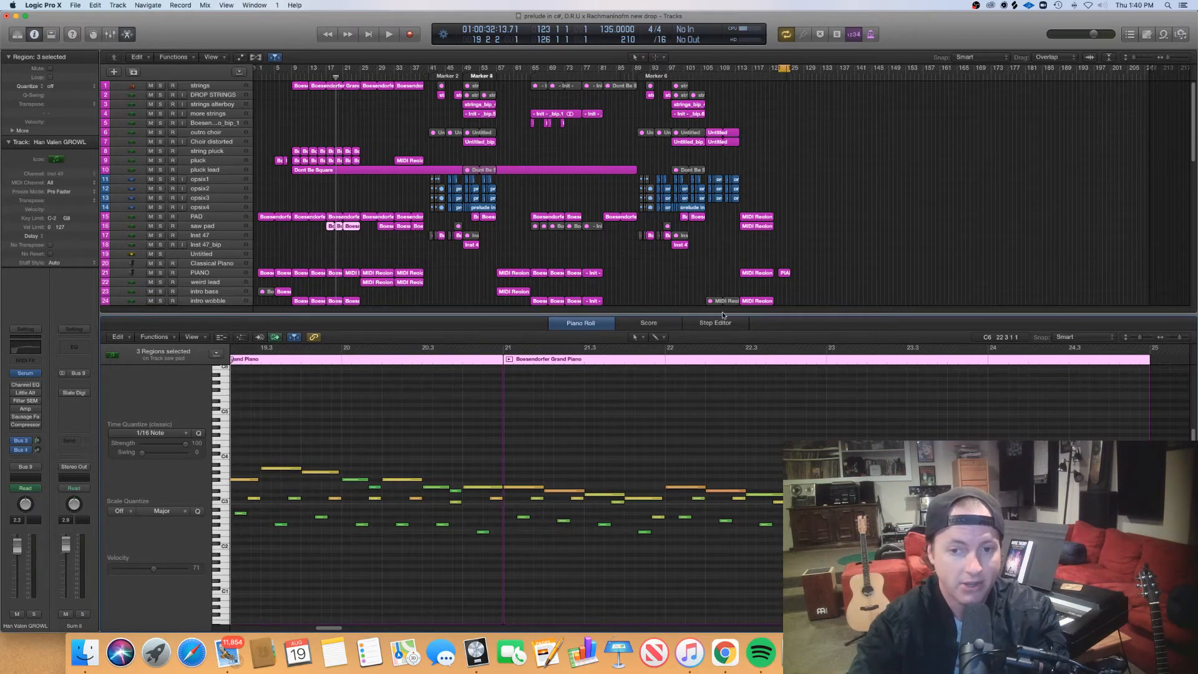
pyautogui.press('p')
pyautogui.click(597, 354)
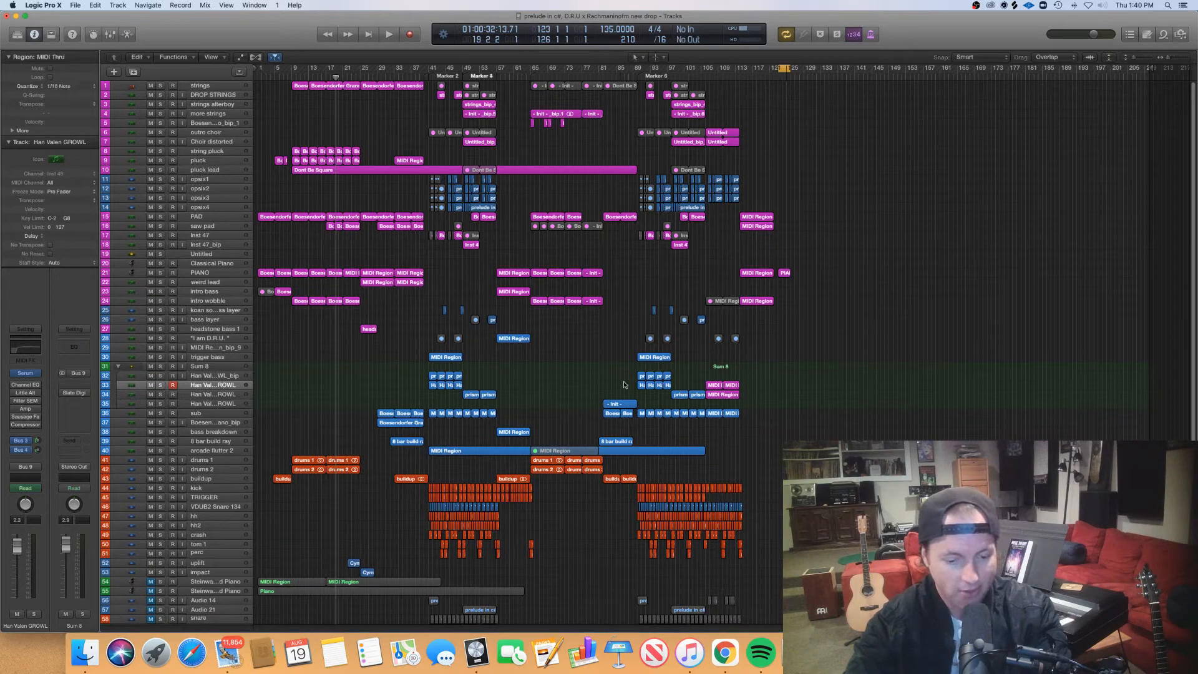
# - Place the playhead at the start of bar 9 and scrub it across the section to bar 25
pyautogui.scroll(1, 626, 381)
pyautogui.scroll(3, 626, 381)
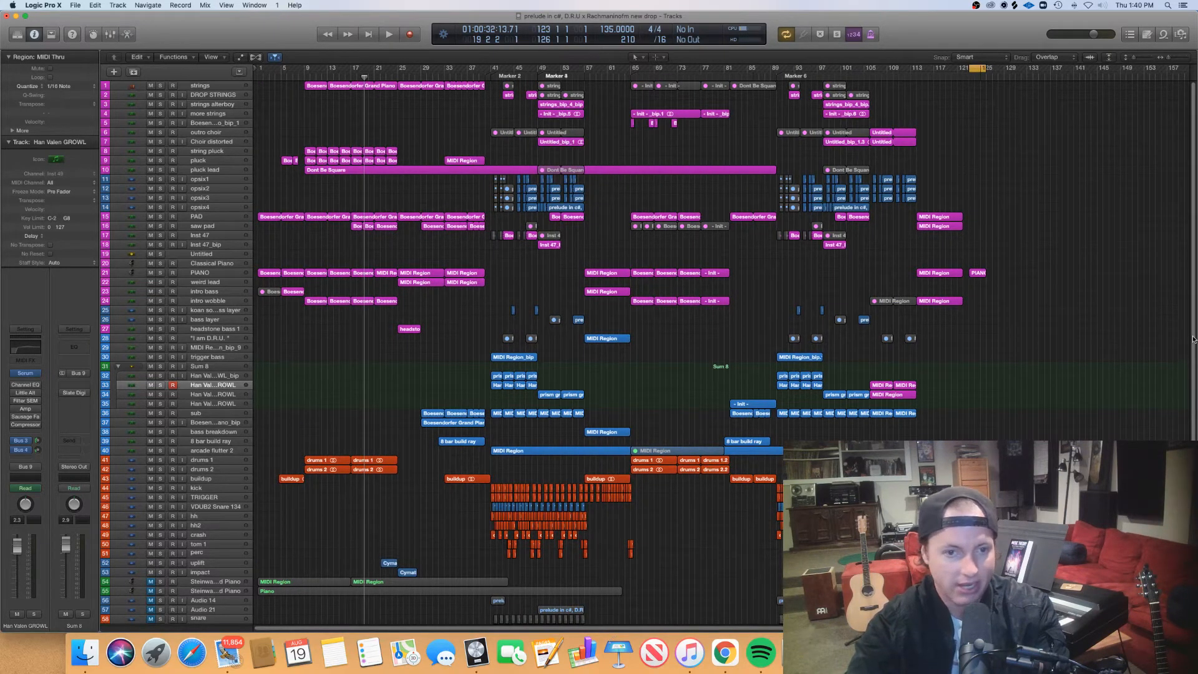
pyautogui.click(304, 76)
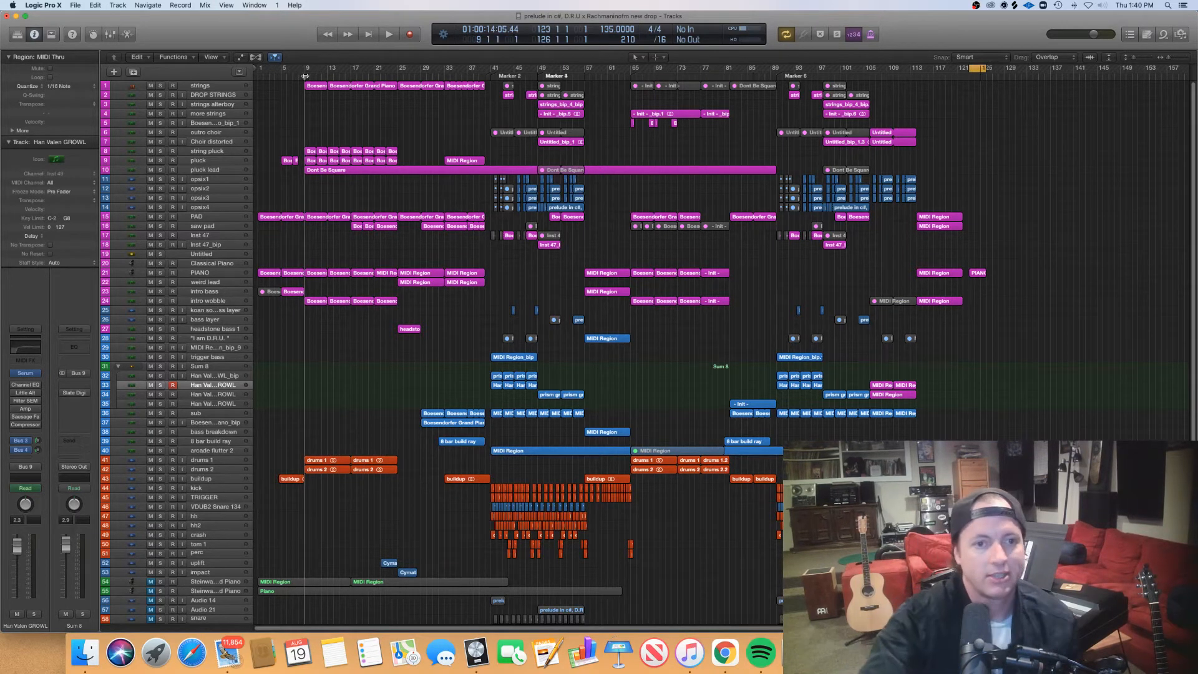
pyautogui.moveTo(304, 76); pyautogui.dragTo(398, 91)
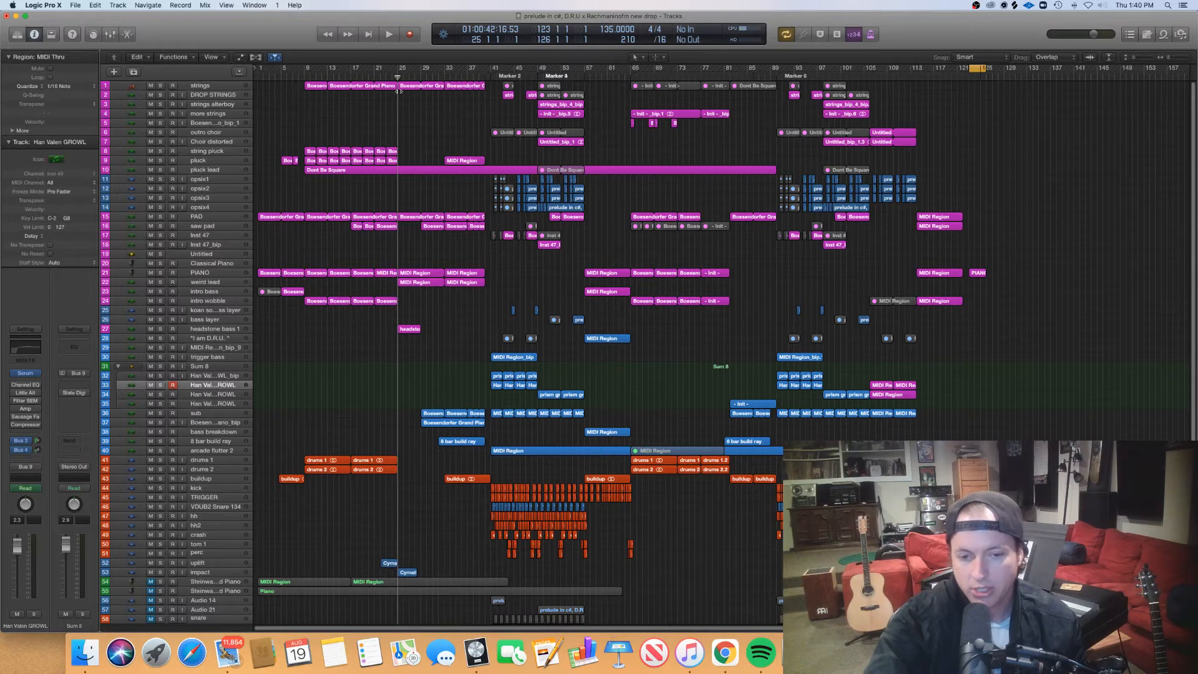
pyautogui.moveTo(399, 91); pyautogui.dragTo(397, 133)
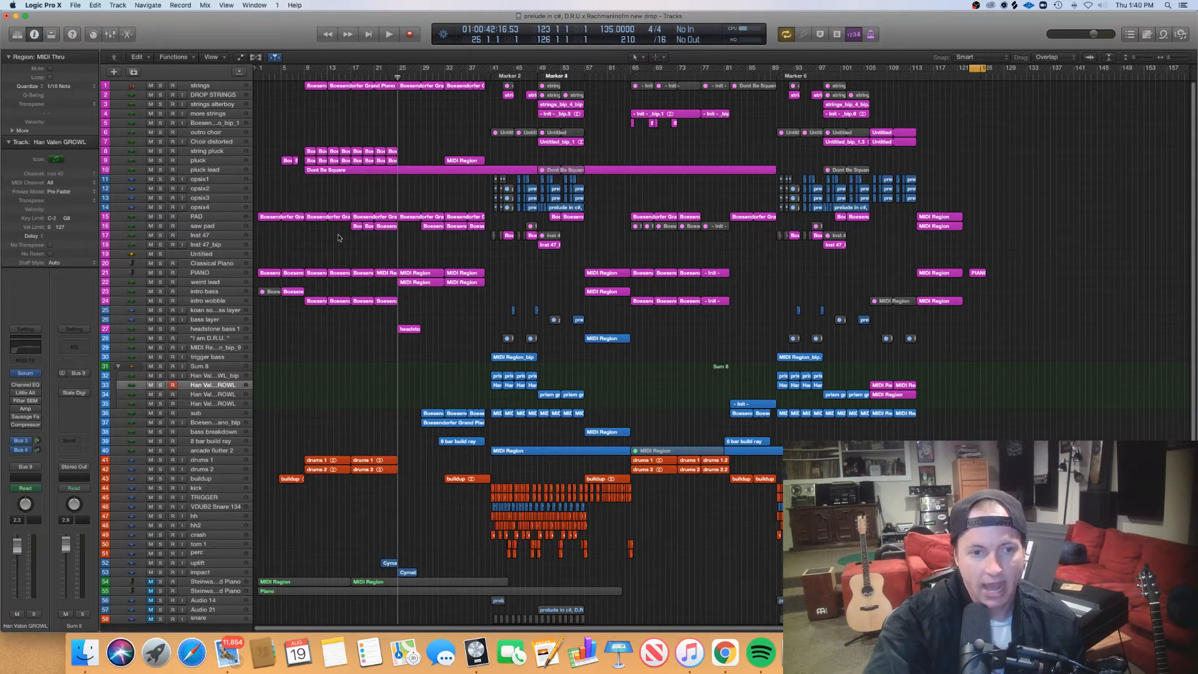
# - Select the weird lead track, highlight its two regions, and inspect its Serum instrument before closing the plug-in
pyautogui.click(213, 282)
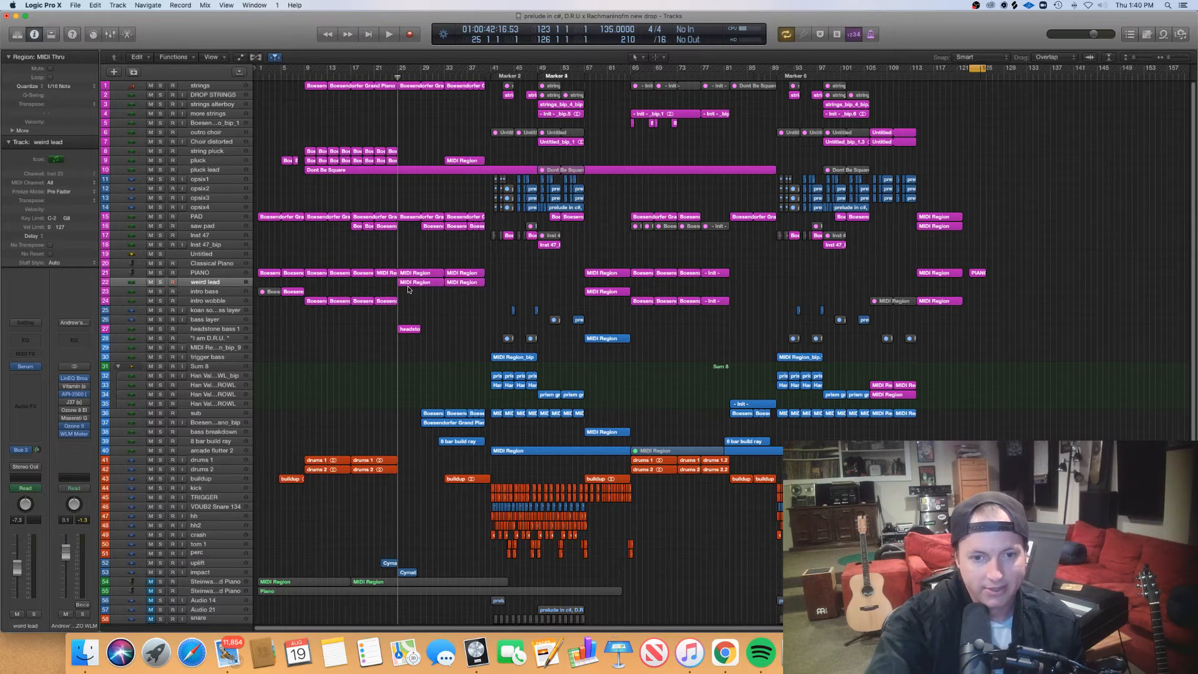
pyautogui.moveTo(431, 296); pyautogui.dragTo(465, 284)
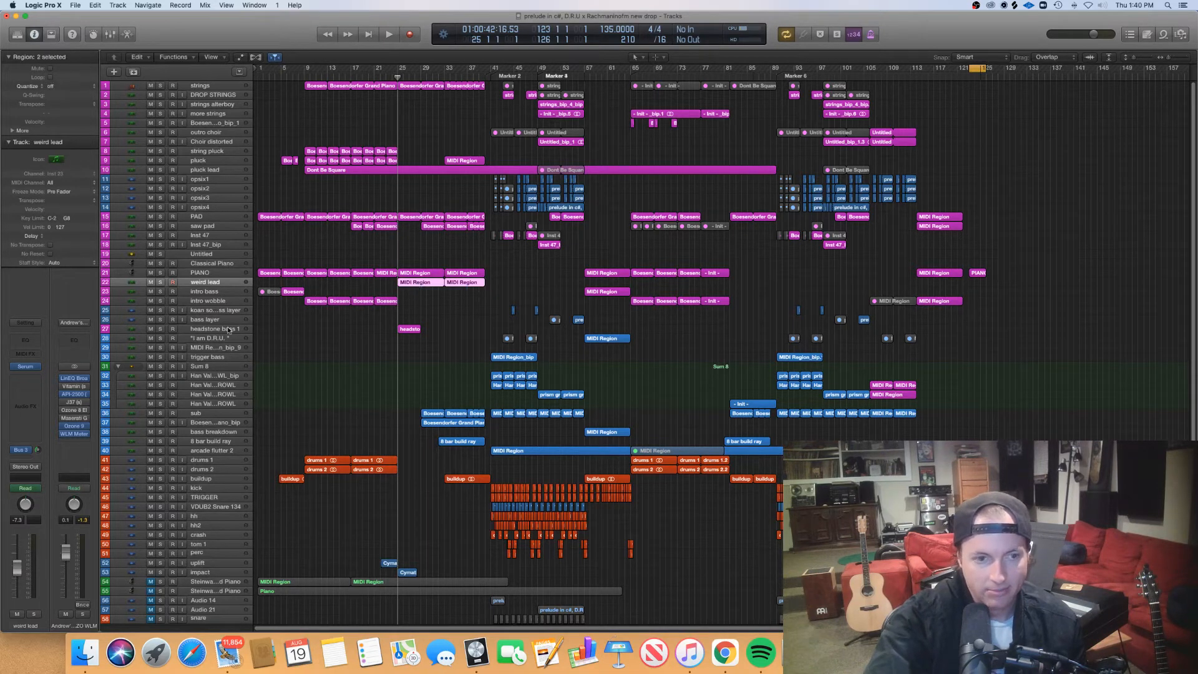
pyautogui.click(209, 284)
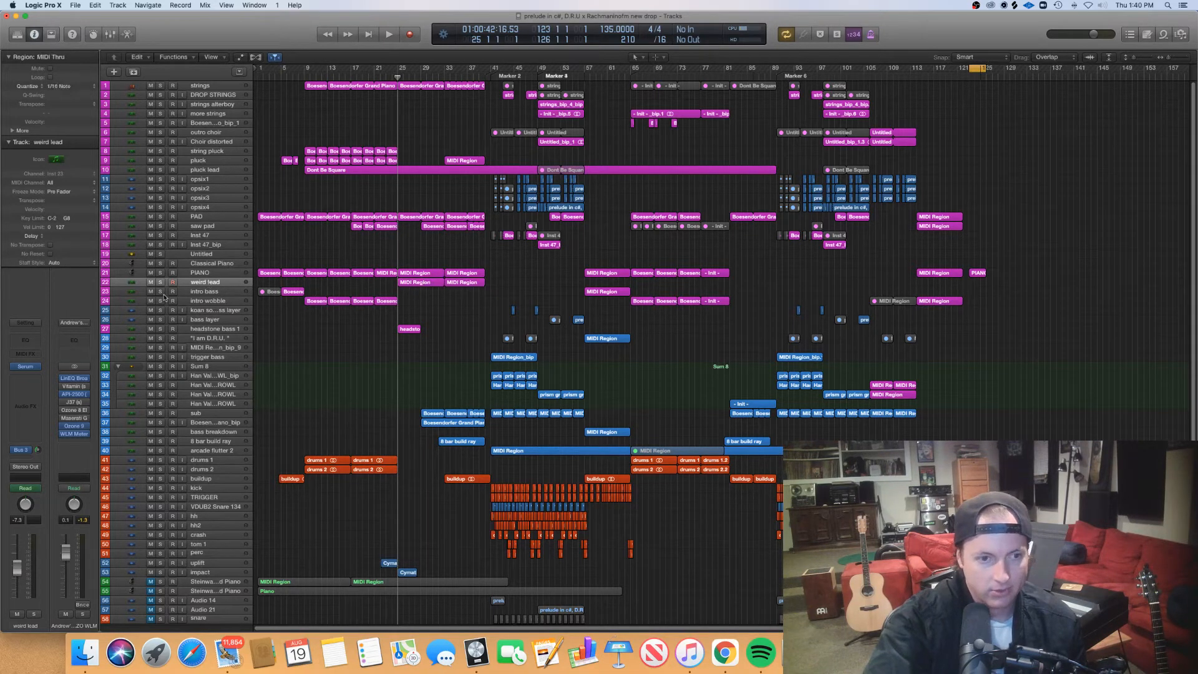
pyautogui.click(25, 367)
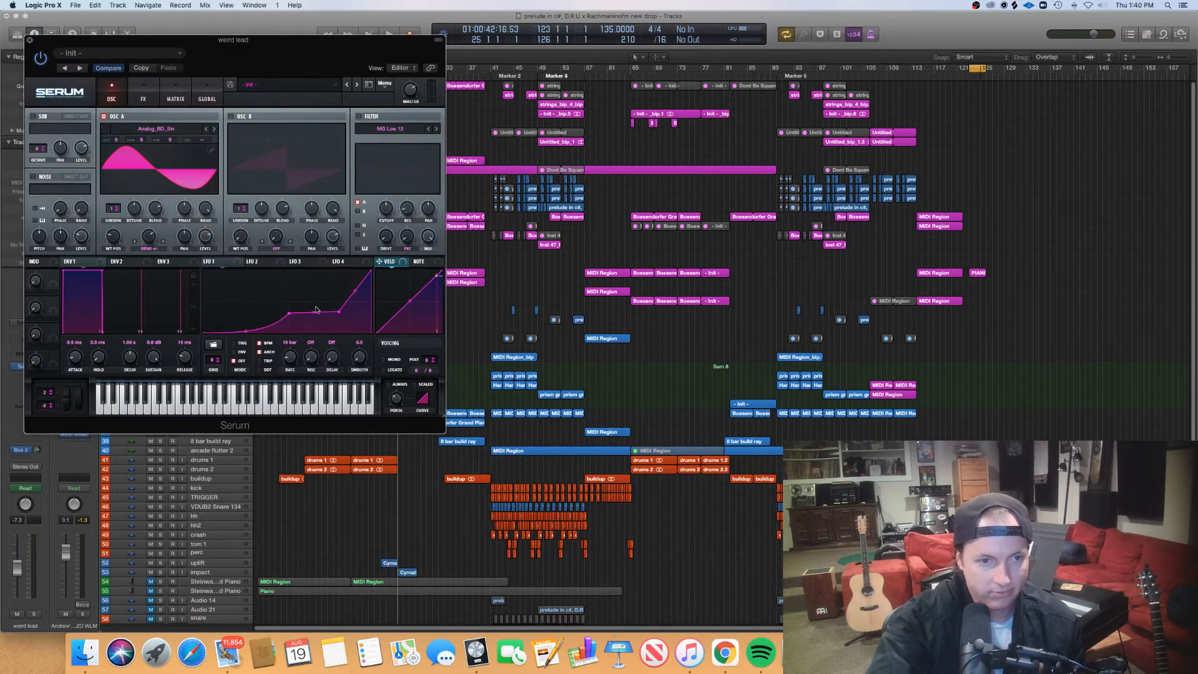
pyautogui.click(28, 40)
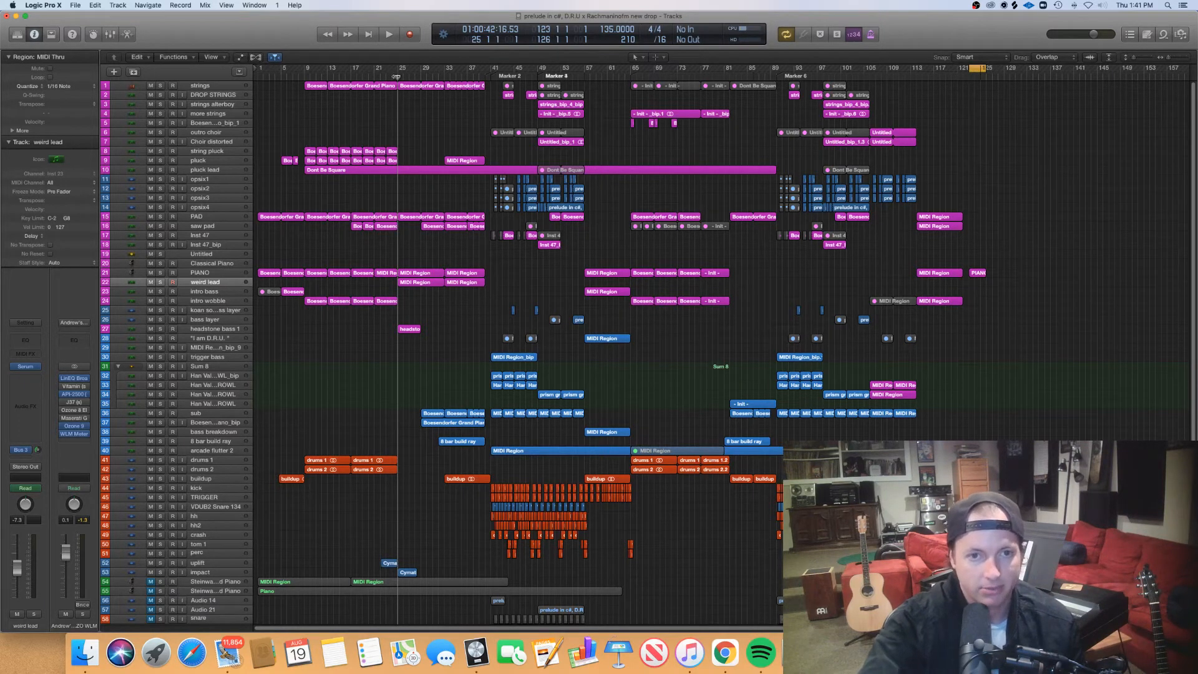
# - Play the arrangement from bar 25 and view the automation on the weird lead and neighbouring tracks, then hide the automation
pyautogui.press('space')
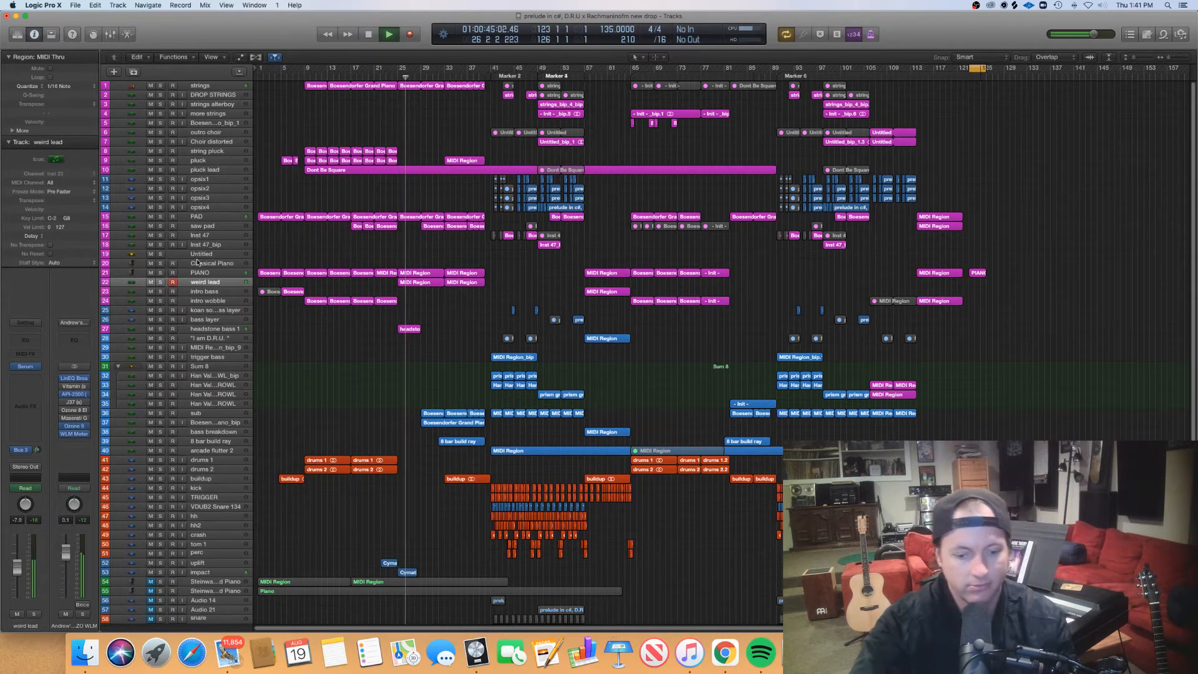
pyautogui.press('a')
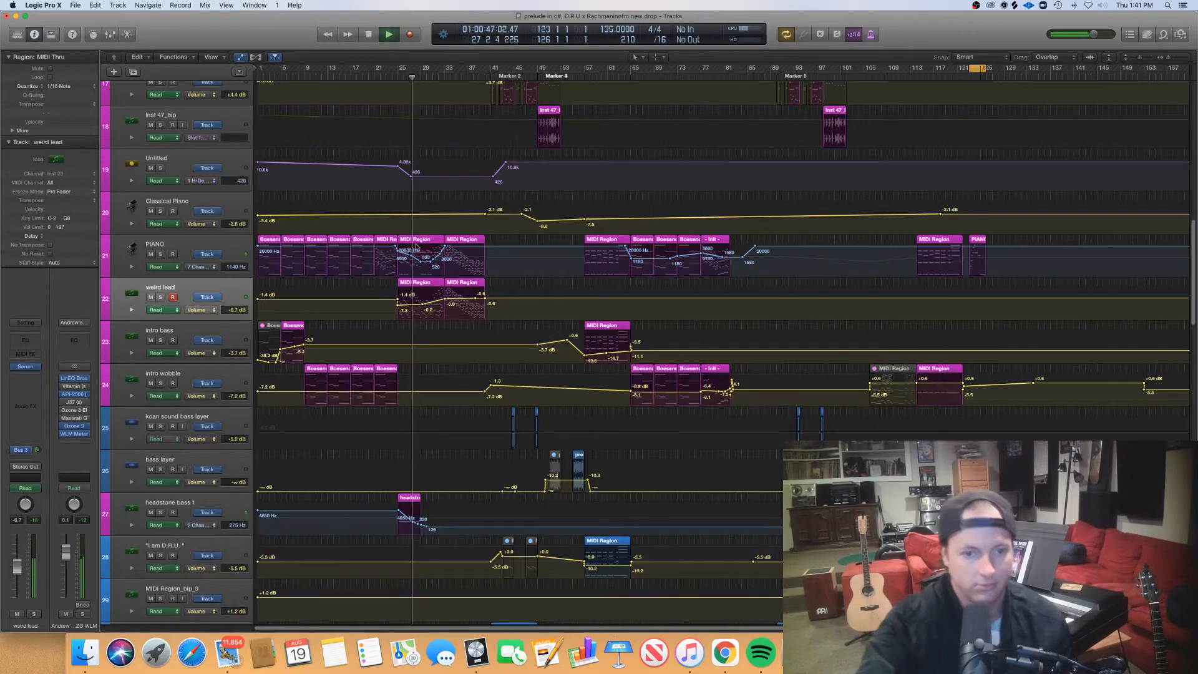
pyautogui.hscroll(1, 410, 303)
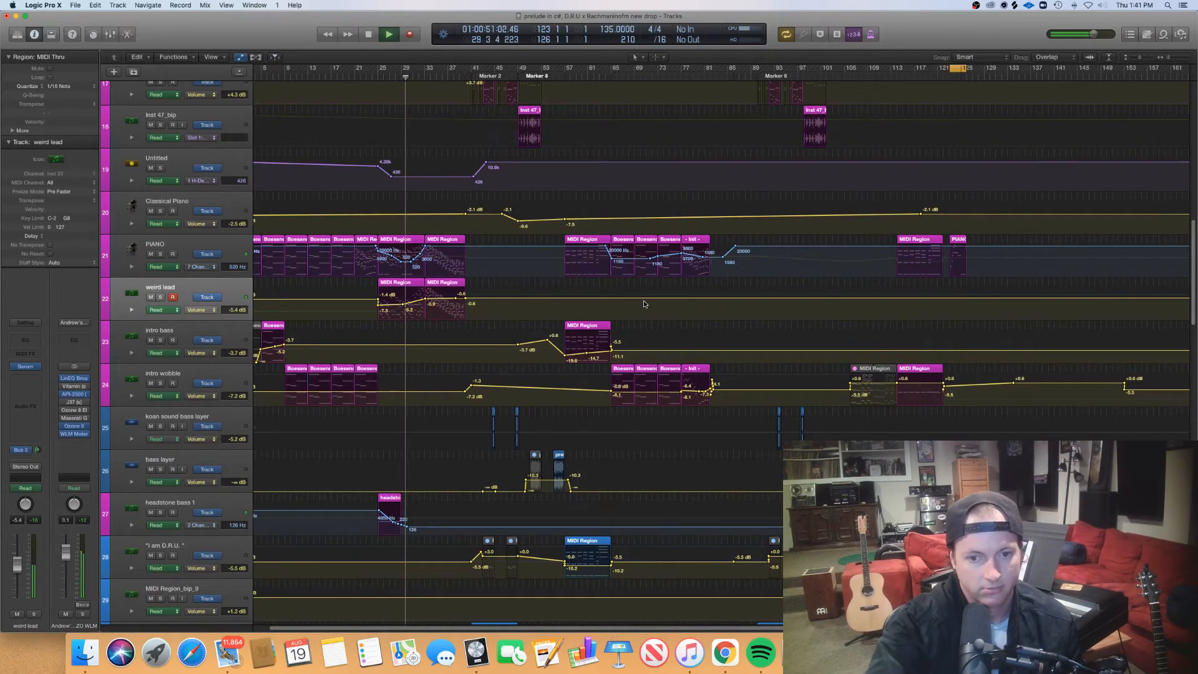
pyautogui.moveTo(1195, 322); pyautogui.dragTo(1194, 293)
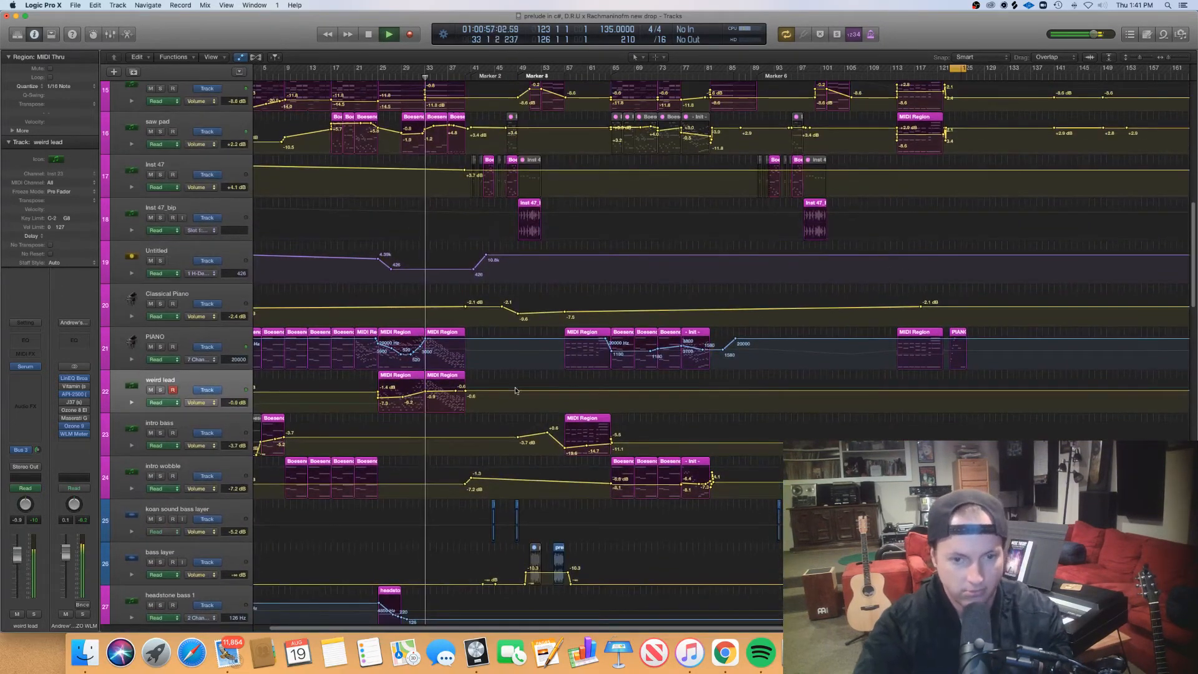
pyautogui.press('a')
# - Open the PIANO and weird lead regions at bar 33 in the piano roll, follow their notes during playback, and stop at bar 40
pyautogui.moveTo(457, 307); pyautogui.dragTo(450, 276)
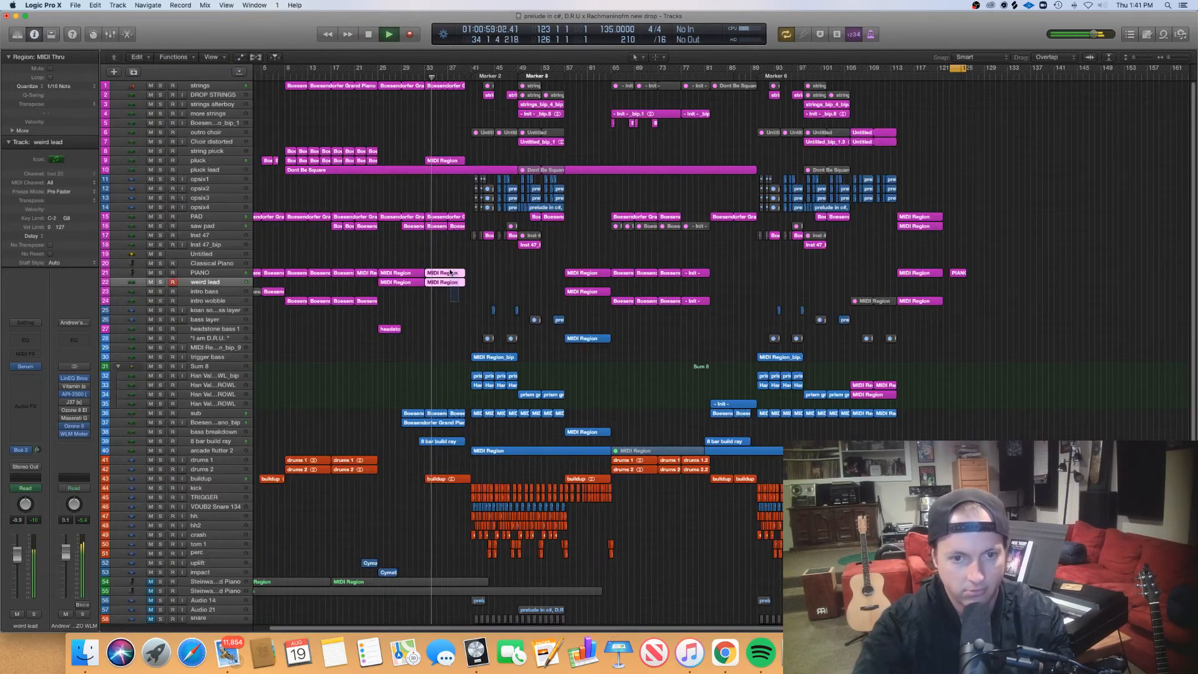
pyautogui.doubleClick(451, 275)
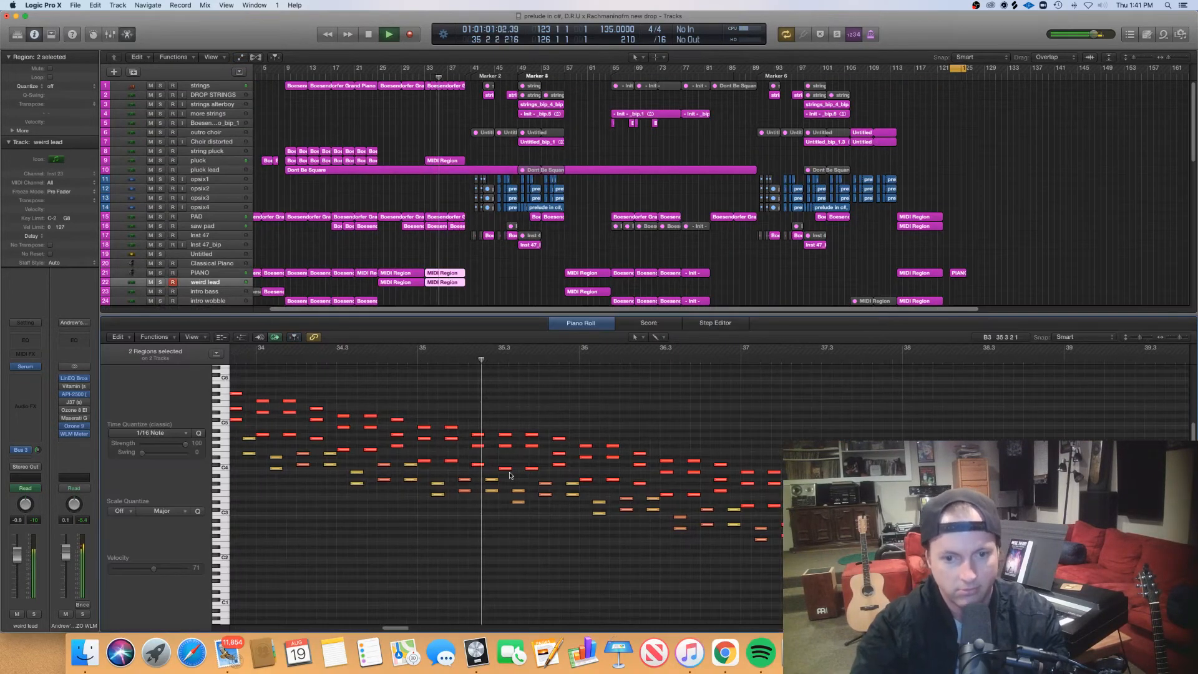
pyautogui.press('super+Right')
pyautogui.press('super+Right')
pyautogui.press('super+Right')
pyautogui.press('super+Right')
pyautogui.press('super+Right')
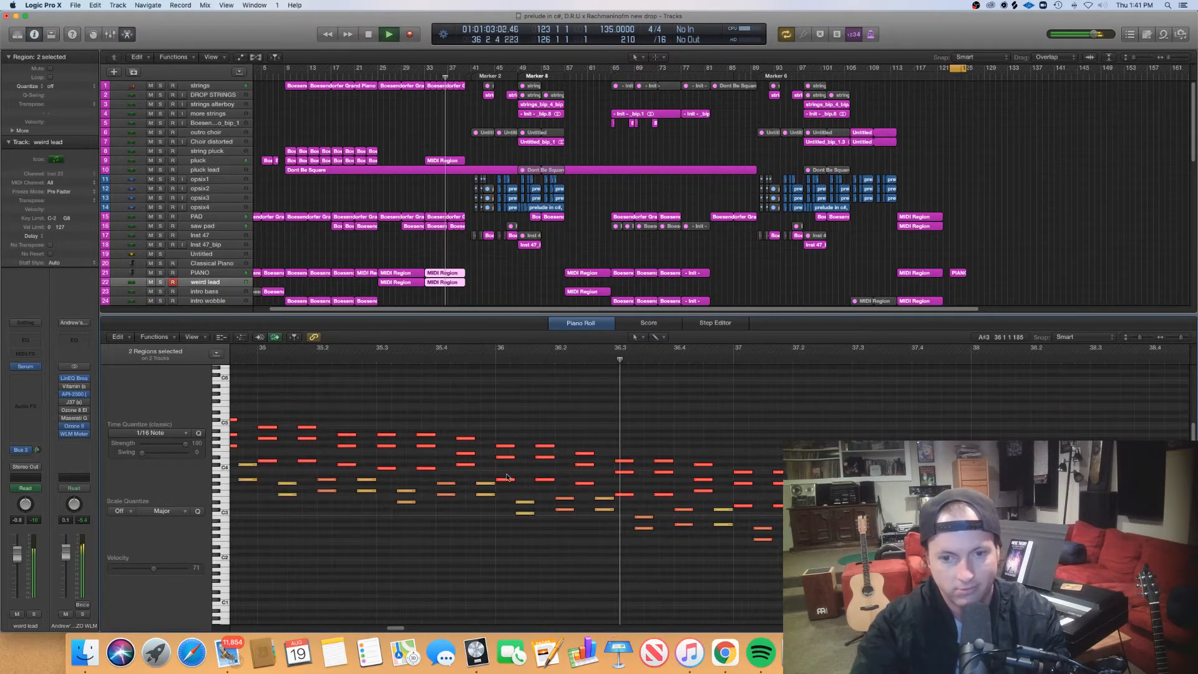
pyautogui.press('super+Left')
pyautogui.press('super+Left')
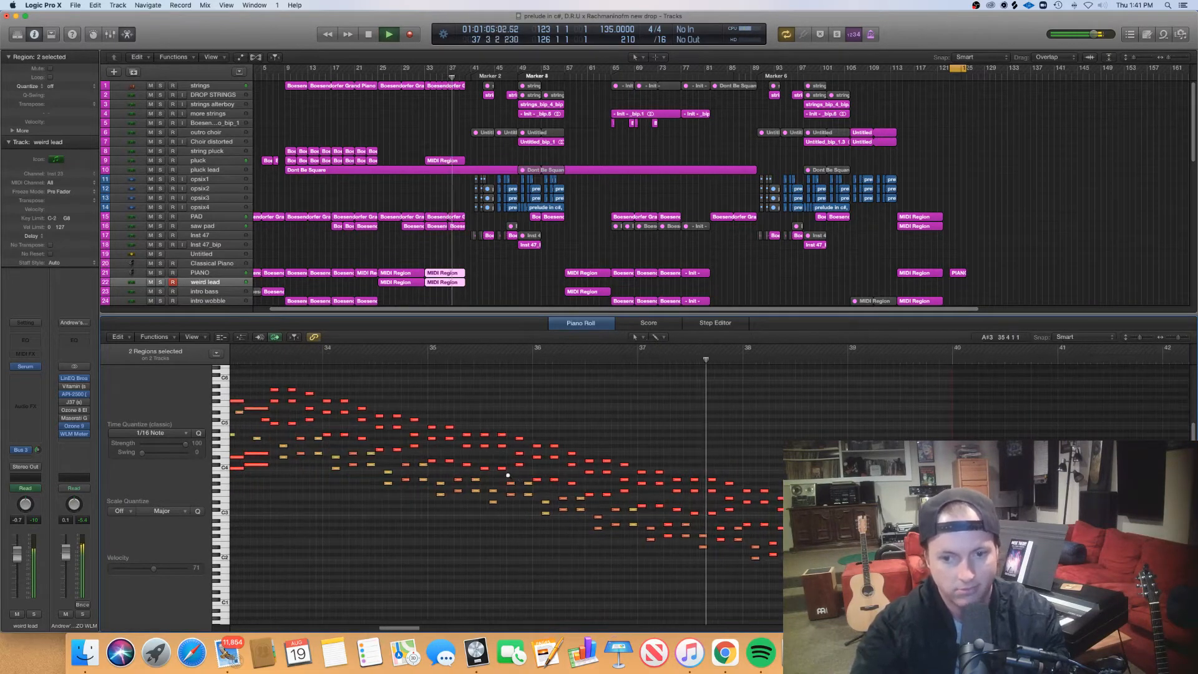
pyautogui.press('super+Left')
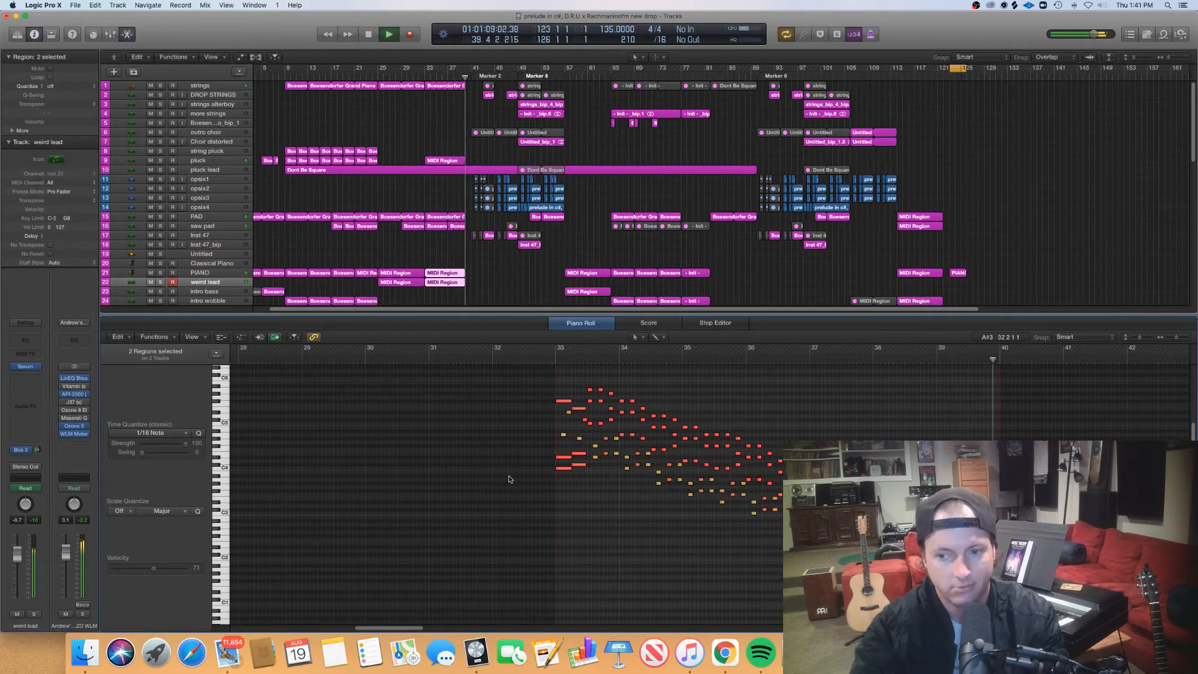
pyautogui.press('space')
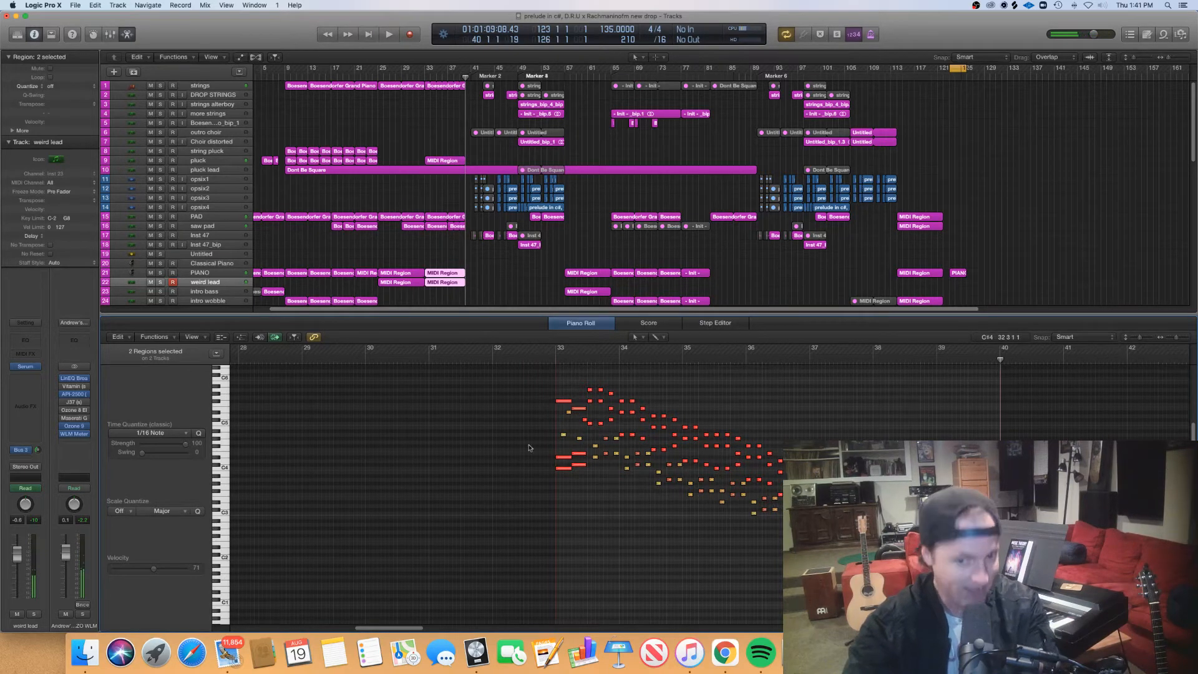
# - Select the descending run's note groups one after another from bar 33's third beat into bar 36, then clear the selection
pyautogui.press('super+Right')
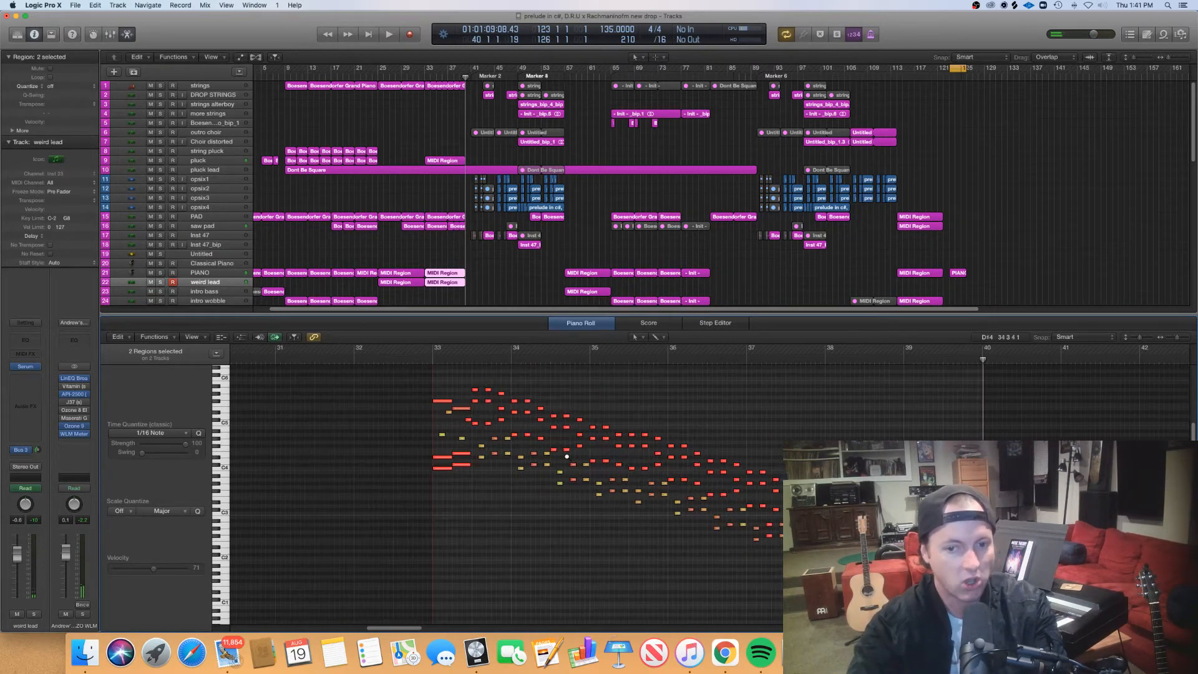
pyautogui.hscroll(-4, 567, 459)
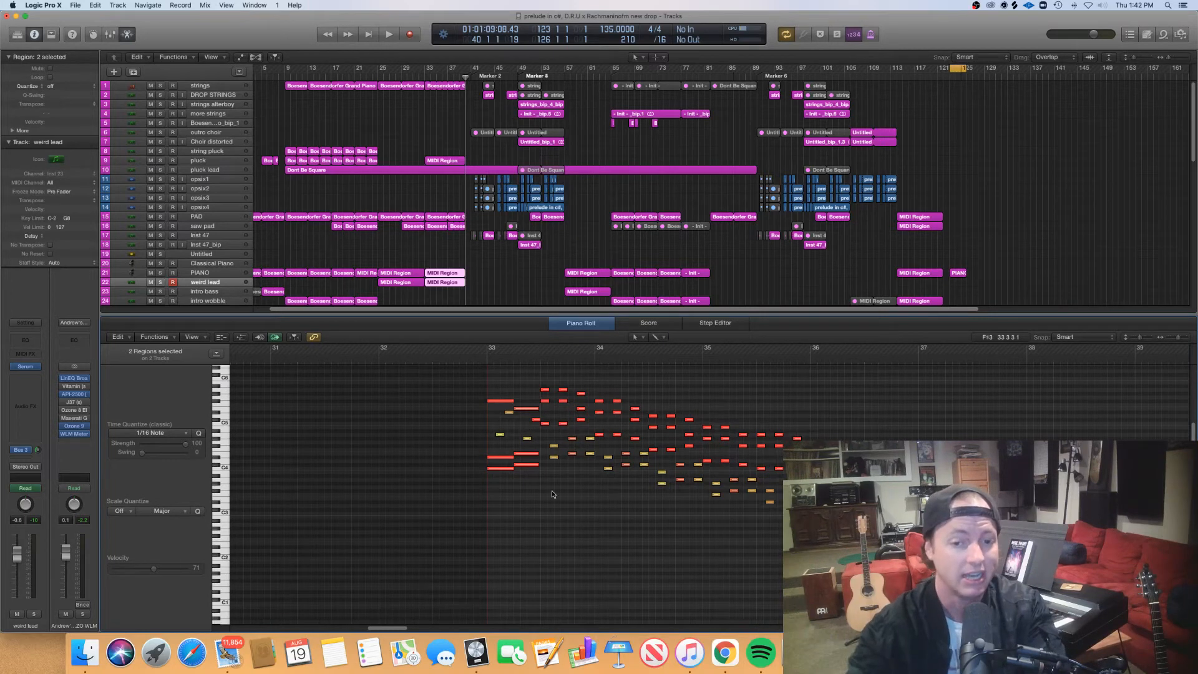
pyautogui.moveTo(551, 492); pyautogui.dragTo(540, 366)
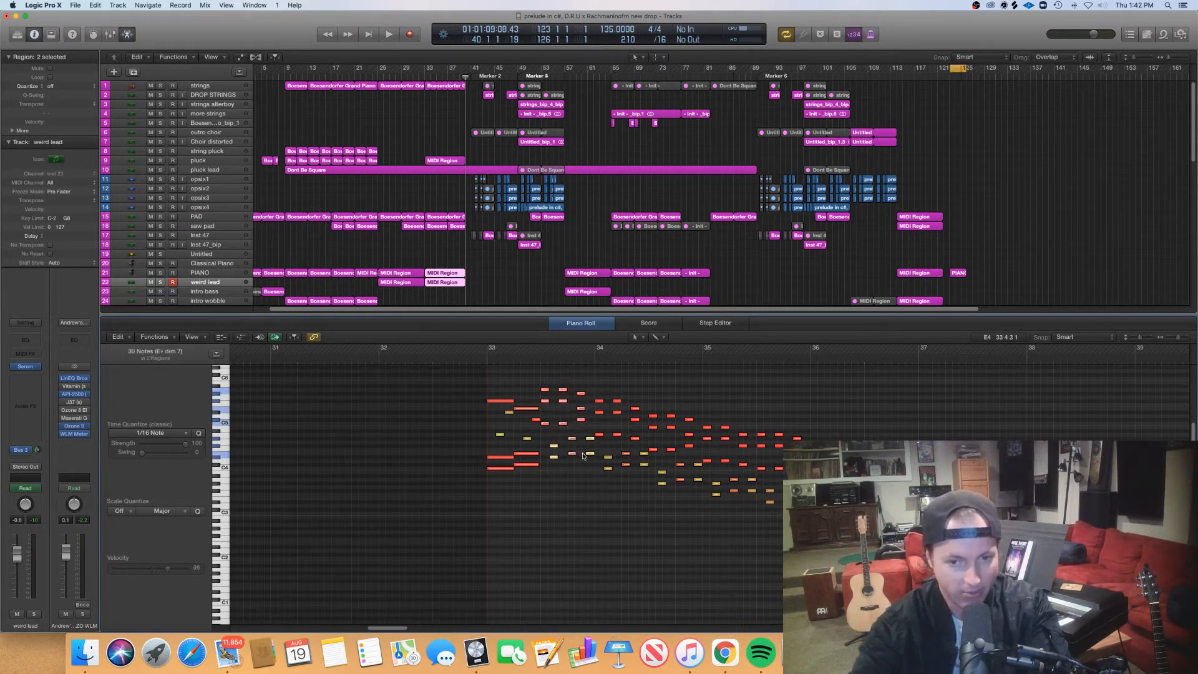
pyautogui.moveTo(596, 486); pyautogui.dragTo(646, 384)
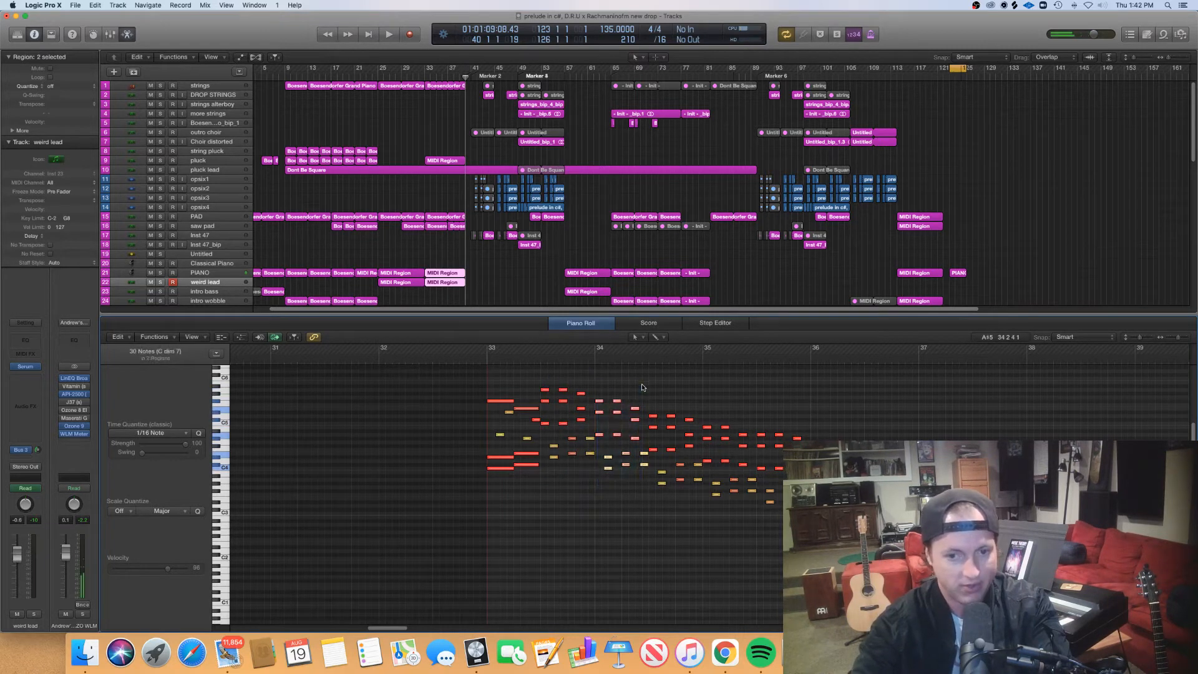
pyautogui.moveTo(655, 497); pyautogui.dragTo(701, 400)
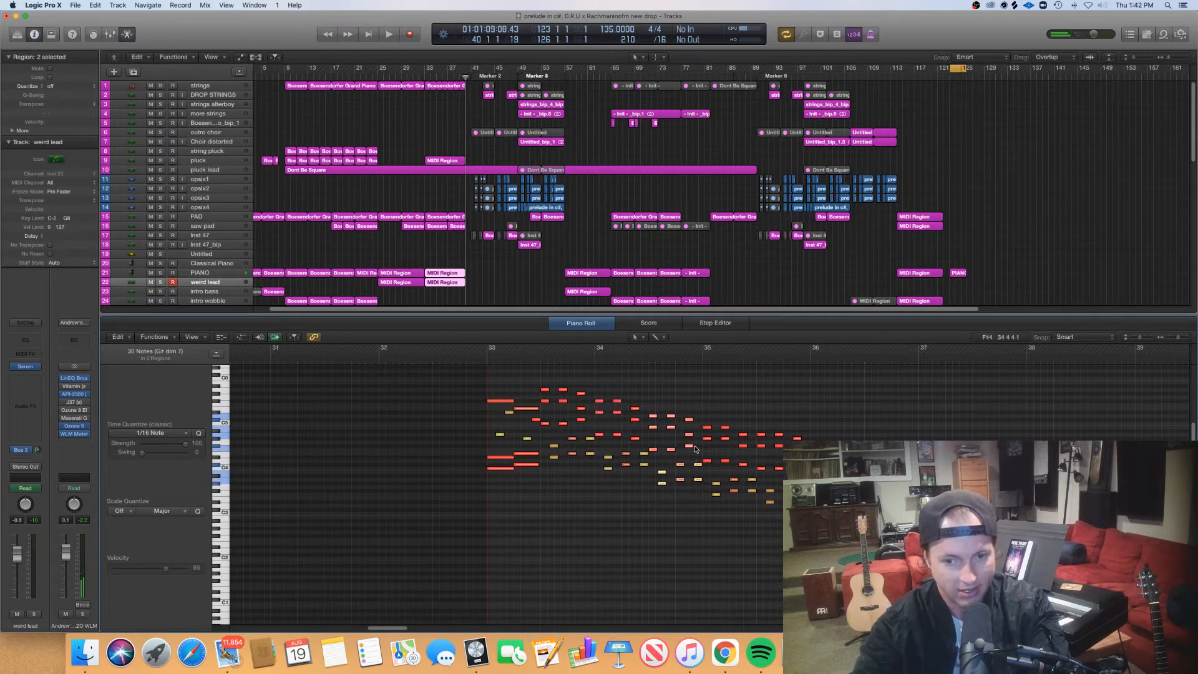
pyautogui.moveTo(706, 516); pyautogui.dragTo(748, 409)
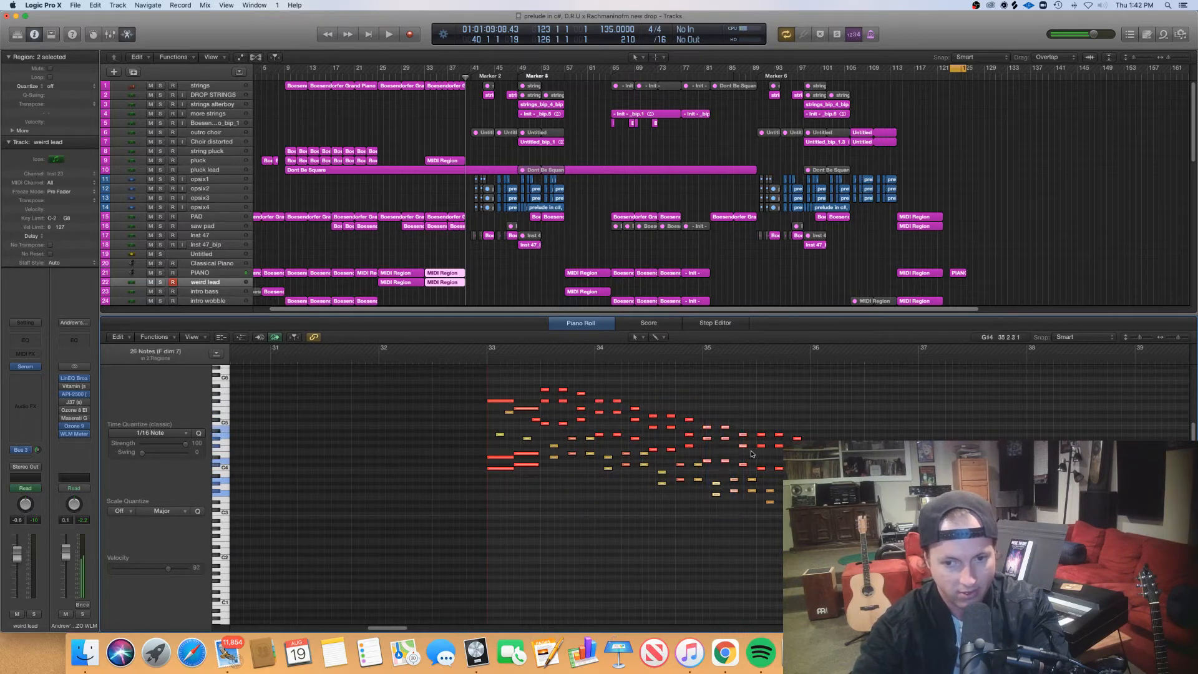
pyautogui.moveTo(761, 524); pyautogui.dragTo(803, 404)
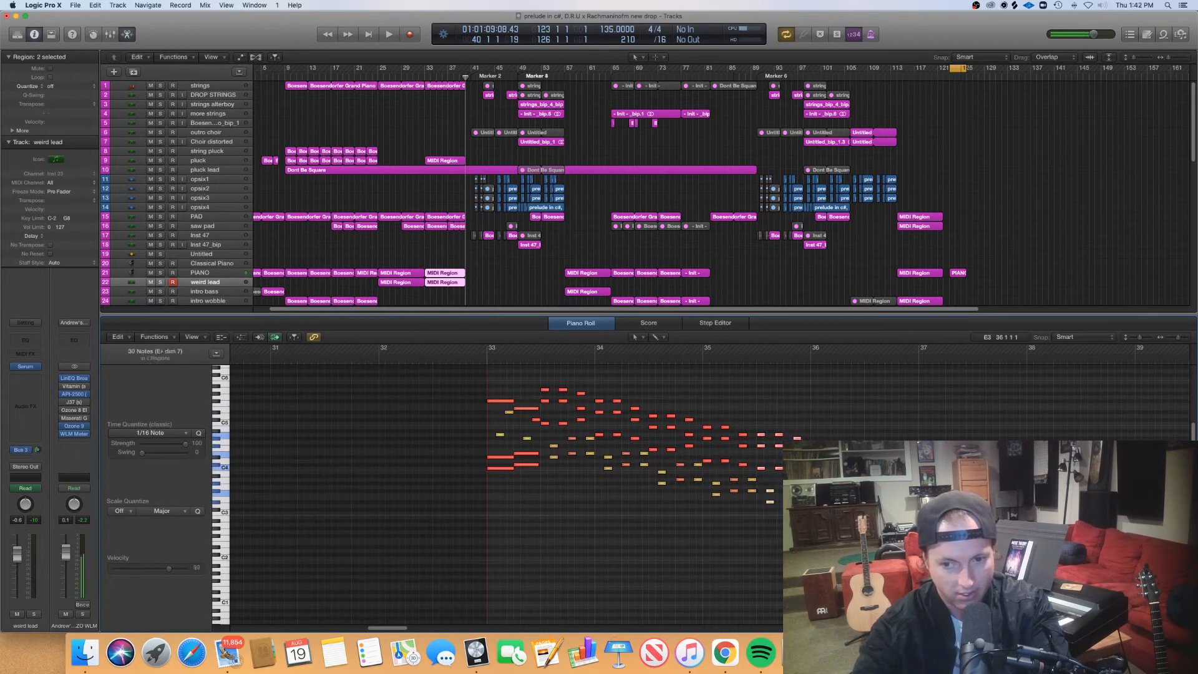
pyautogui.moveTo(817, 530); pyautogui.dragTo(857, 438)
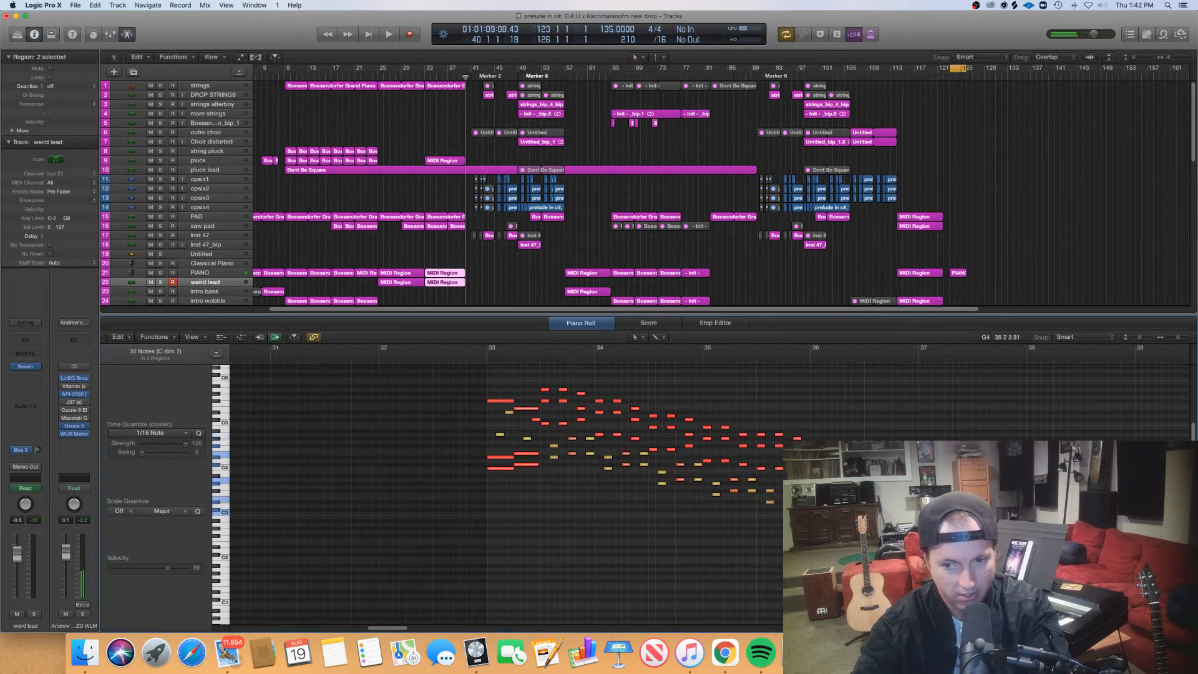
pyautogui.click(713, 526)
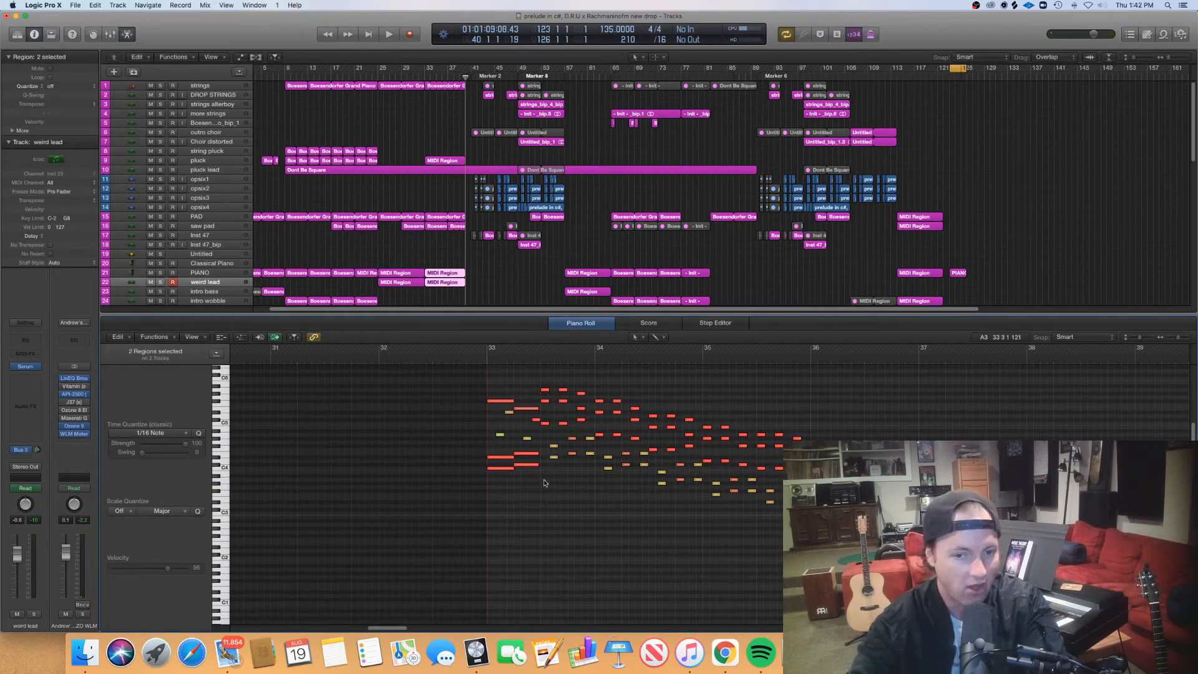
# - Select the descending run's first note group at bar 33's third beat twice more to hear its chord
pyautogui.moveTo(544, 481); pyautogui.dragTo(593, 372)
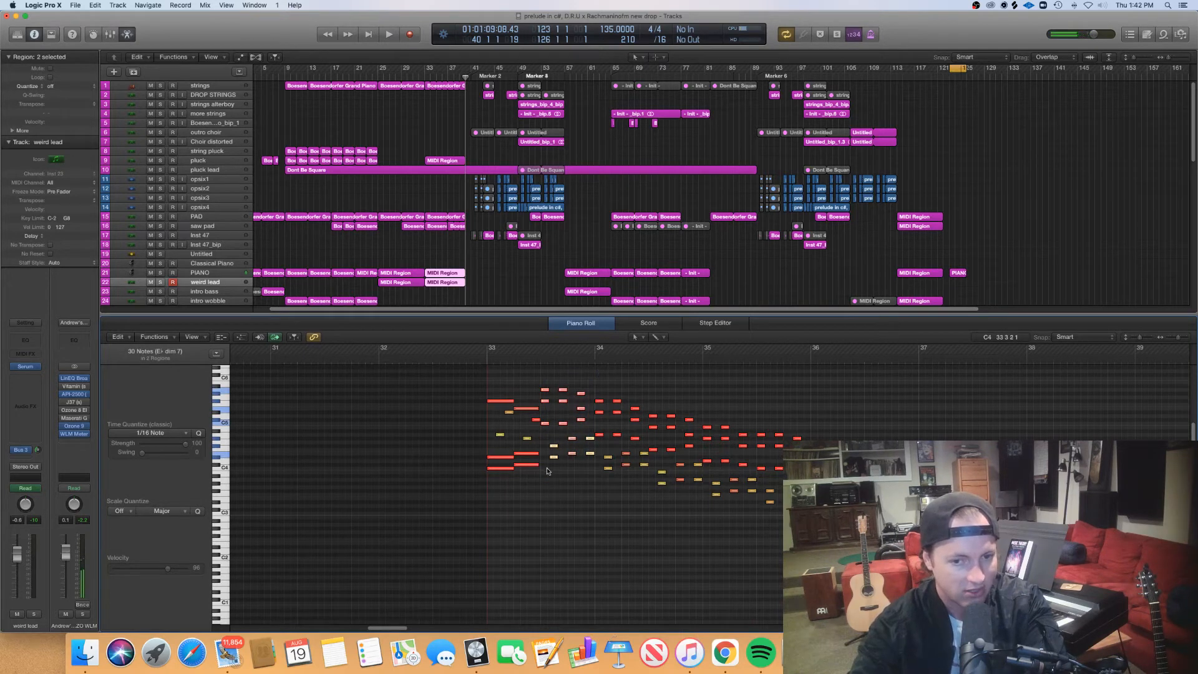
pyautogui.moveTo(547, 468); pyautogui.dragTo(588, 381)
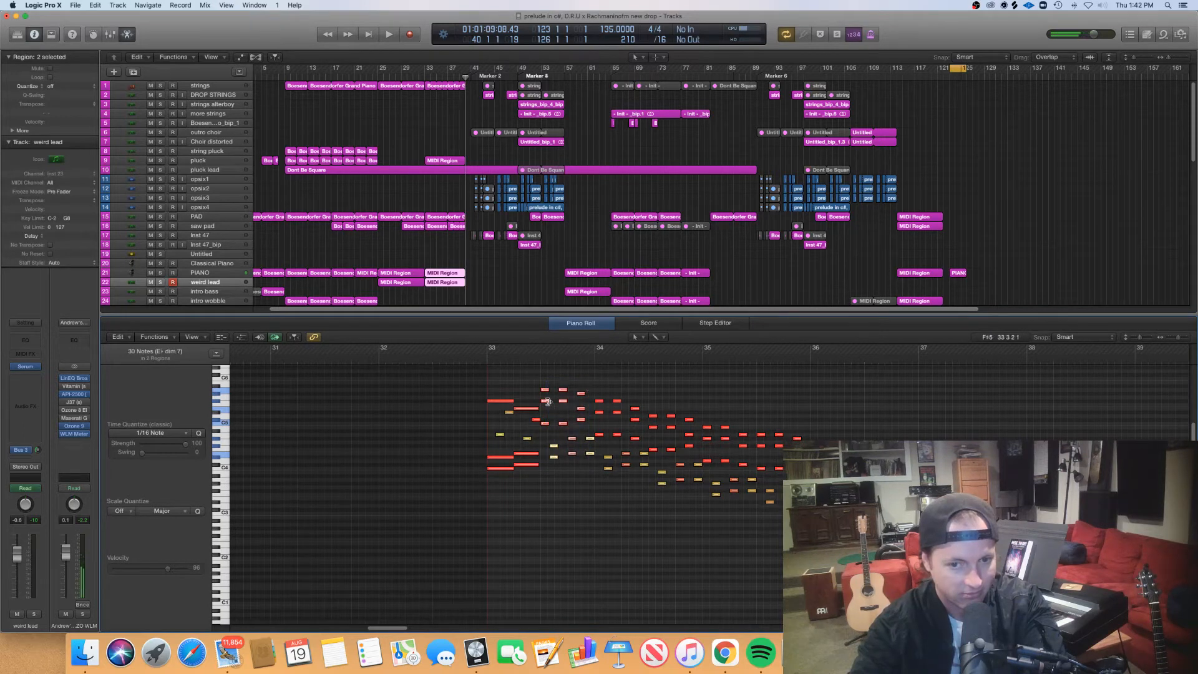
# - Select the descending run's upper and lower note groups separately at bar 33's third beat to hear each part of the chord
pyautogui.moveTo(543, 428)
pyautogui.mouseDown()
pyautogui.moveTo(570, 426)
pyautogui.moveTo(543, 405)
pyautogui.mouseUp()
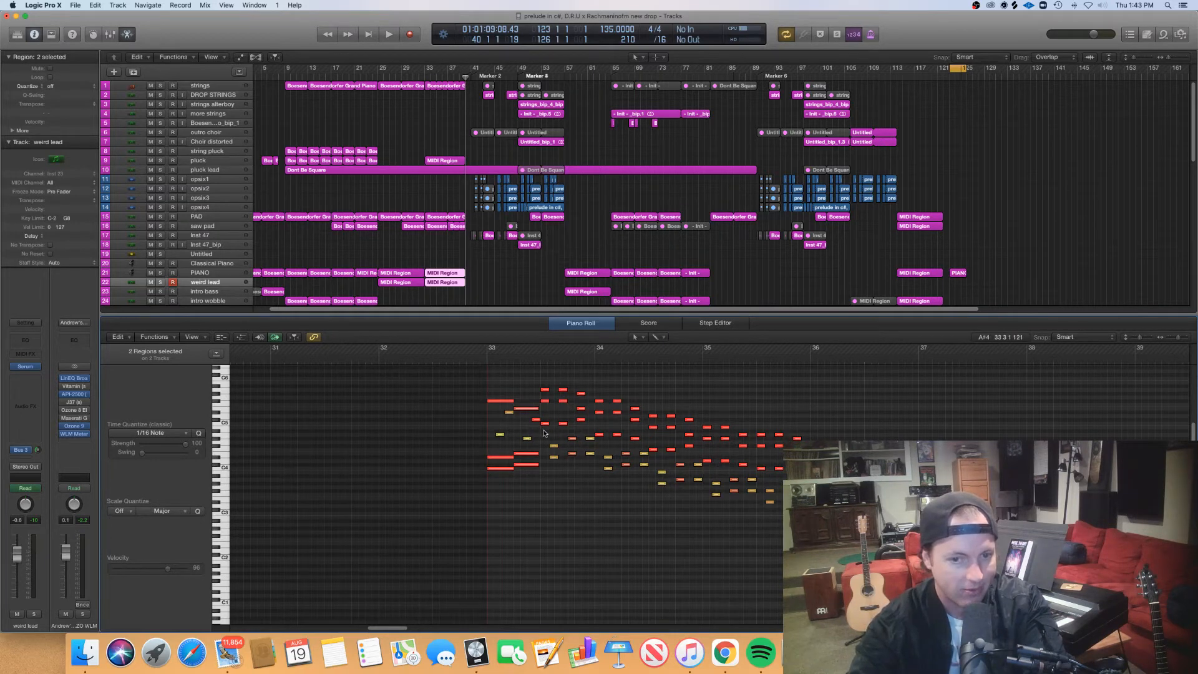
pyautogui.moveTo(544, 431); pyautogui.dragTo(548, 377)
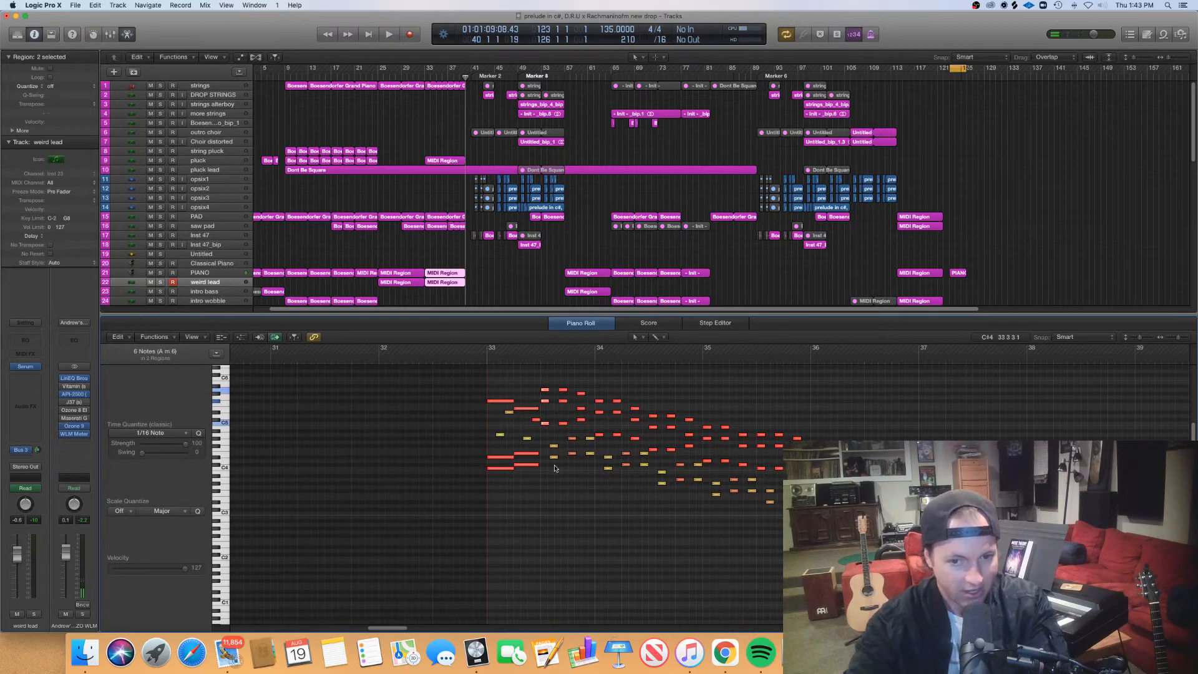
pyautogui.moveTo(551, 467); pyautogui.dragTo(557, 430)
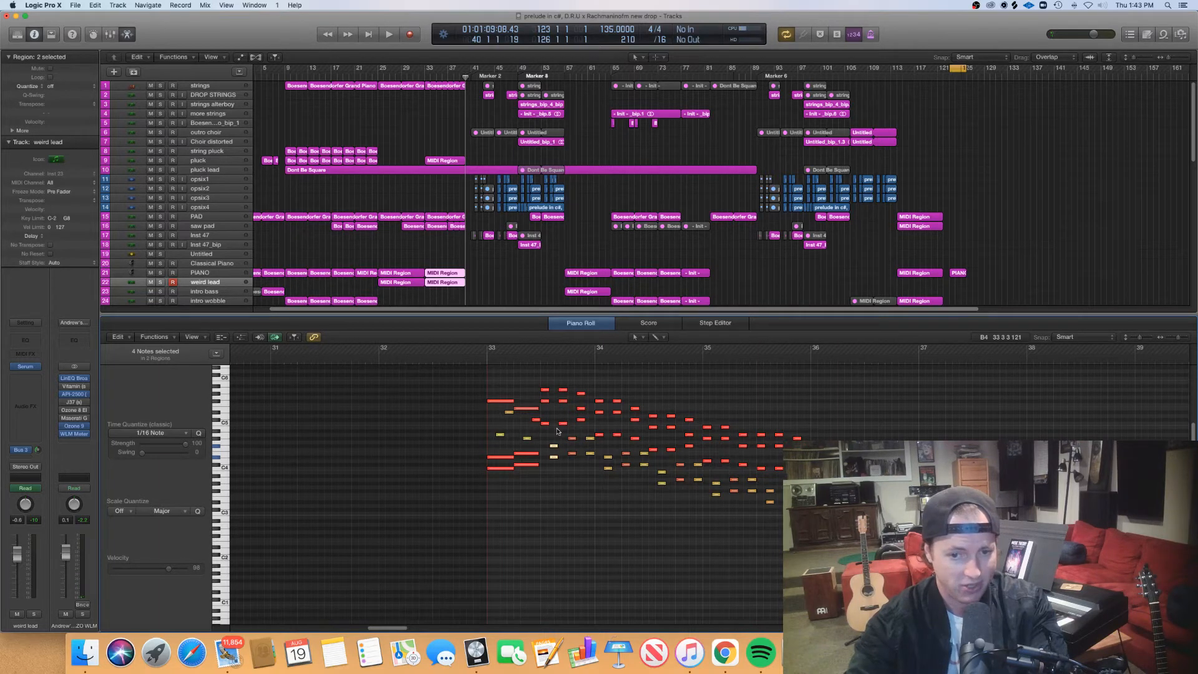
# - Select the upper and lower note groups at the start of bar 34, and move the playhead along the run to bar 36
pyautogui.click(532, 357)
pyautogui.hscroll(3, 559, 406)
pyautogui.hscroll(3, 559, 406)
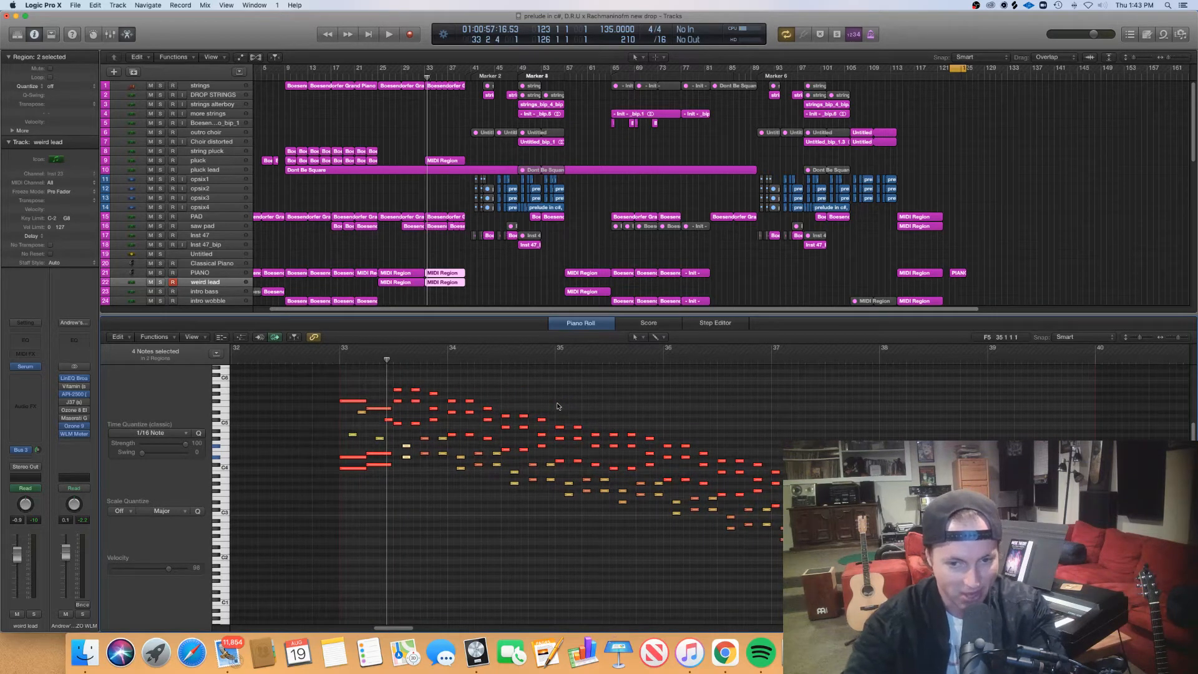
pyautogui.moveTo(442, 373); pyautogui.dragTo(456, 444)
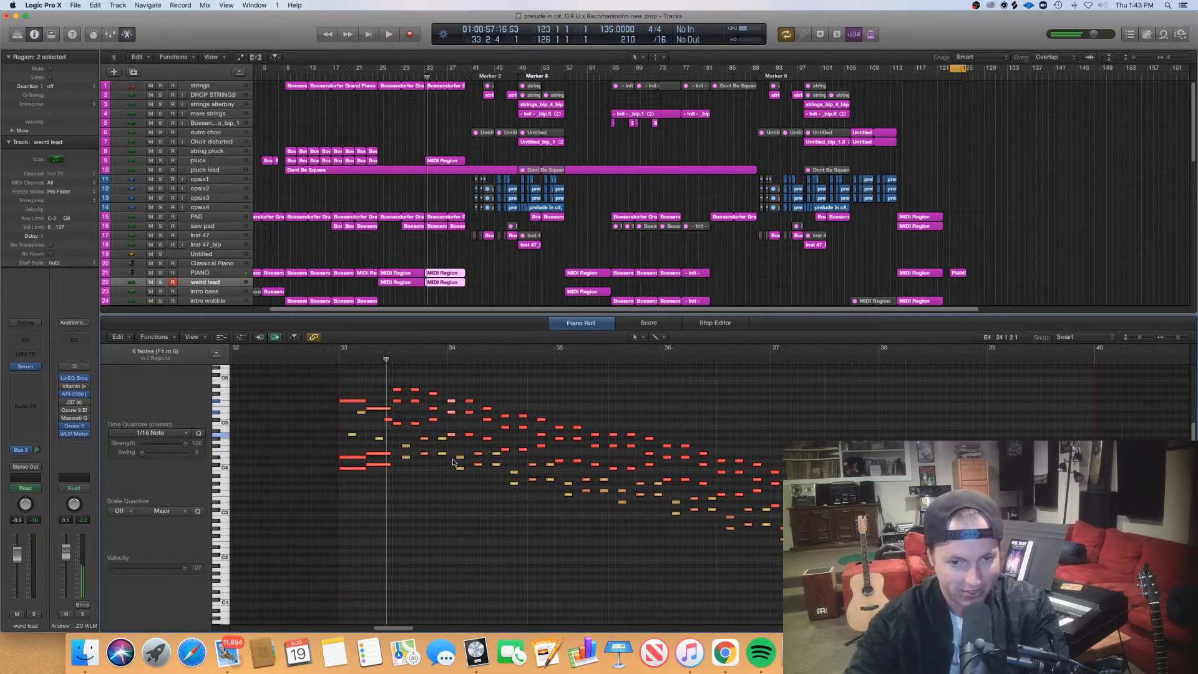
pyautogui.moveTo(455, 485); pyautogui.dragTo(477, 454)
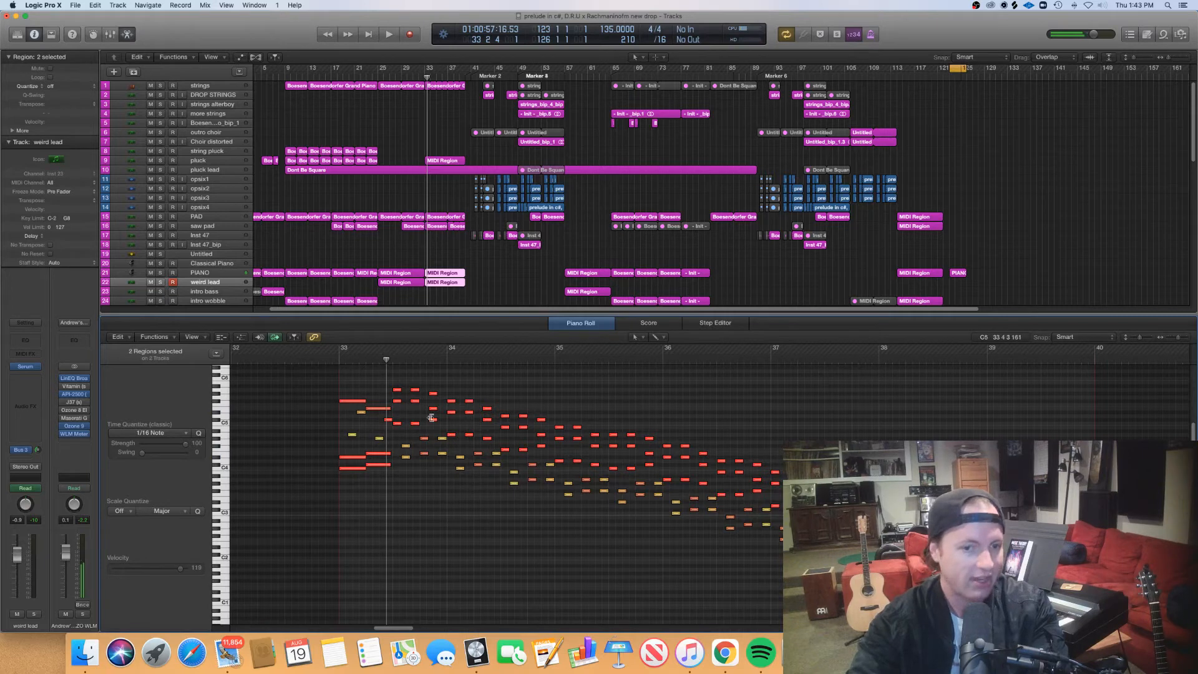
pyautogui.click(393, 360)
pyautogui.moveTo(393, 360); pyautogui.dragTo(662, 402)
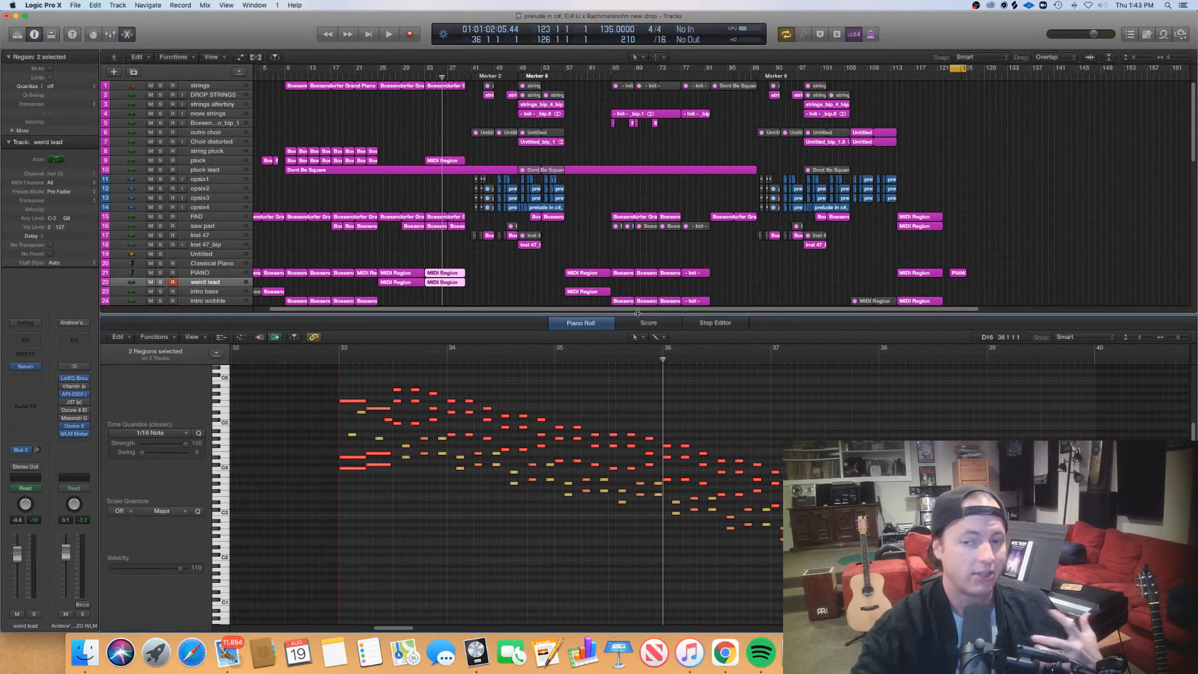
# - Close the piano roll and move the playhead to the start of the drop at bar 41
pyautogui.press('e')
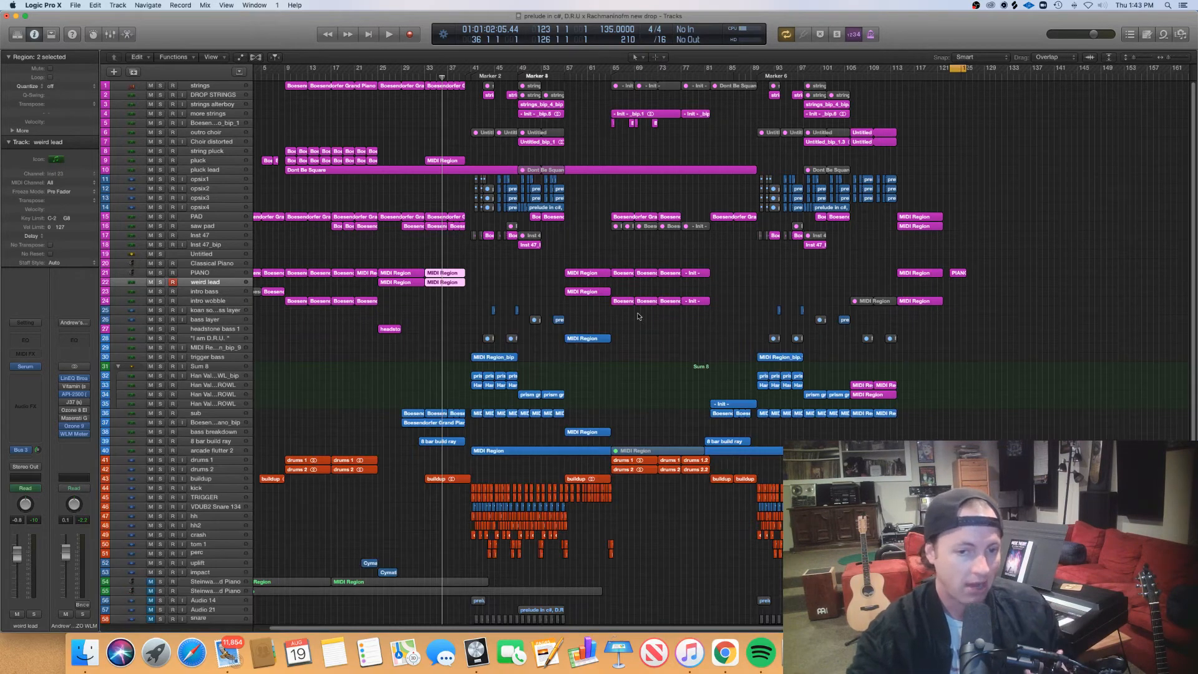
pyautogui.hscroll(1, 567, 315)
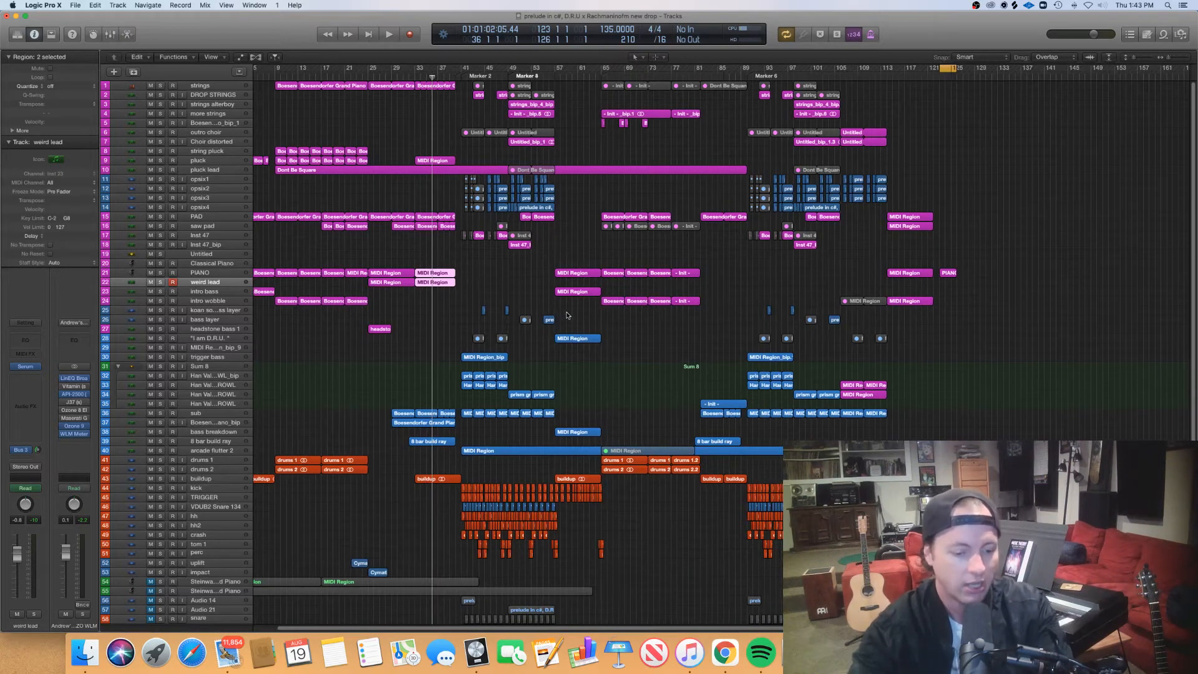
pyautogui.scroll(3, 567, 315)
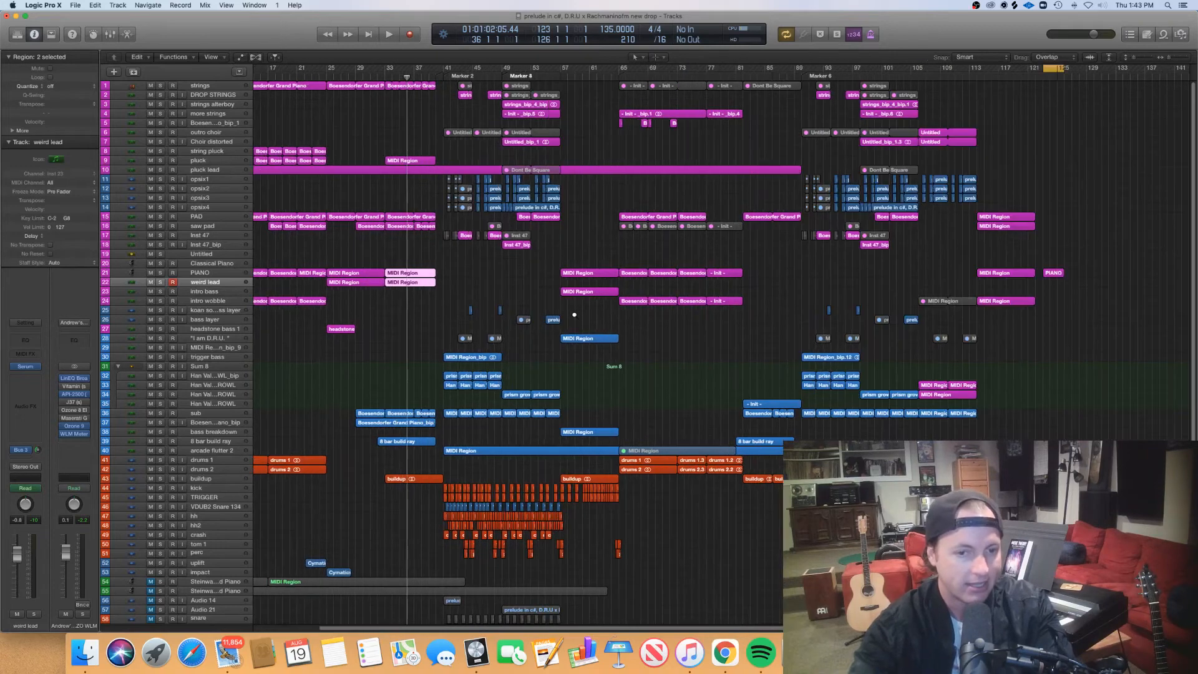
pyautogui.scroll(3, 574, 315)
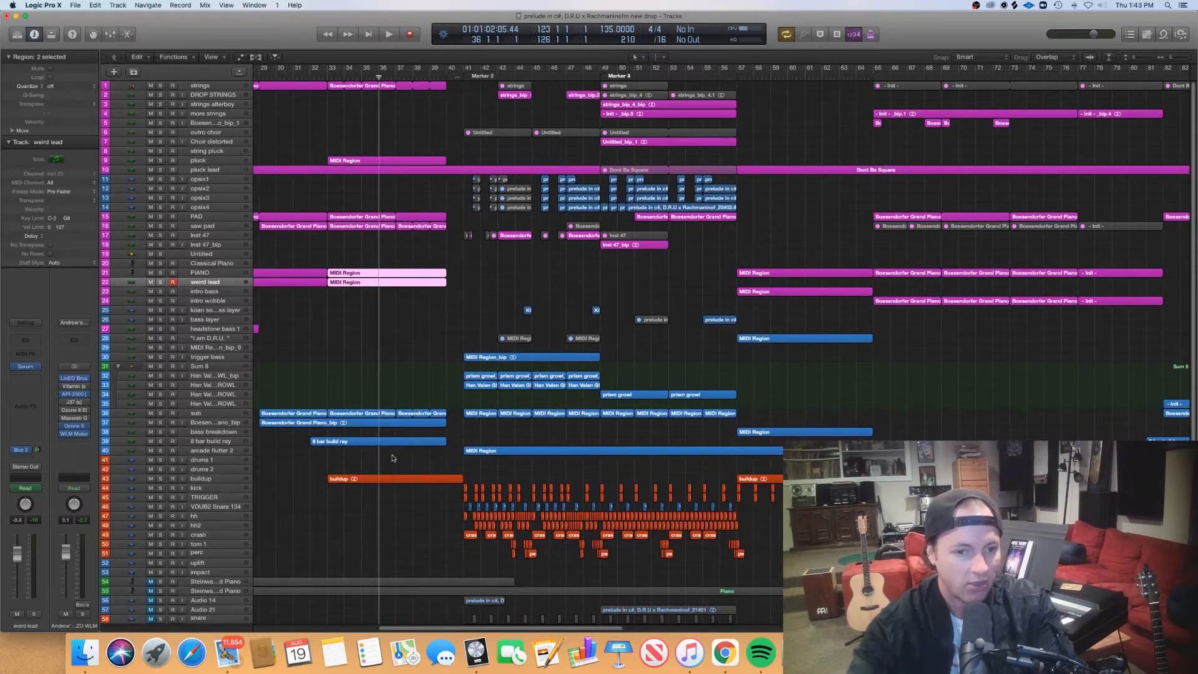
pyautogui.hscroll(-5, 412, 457)
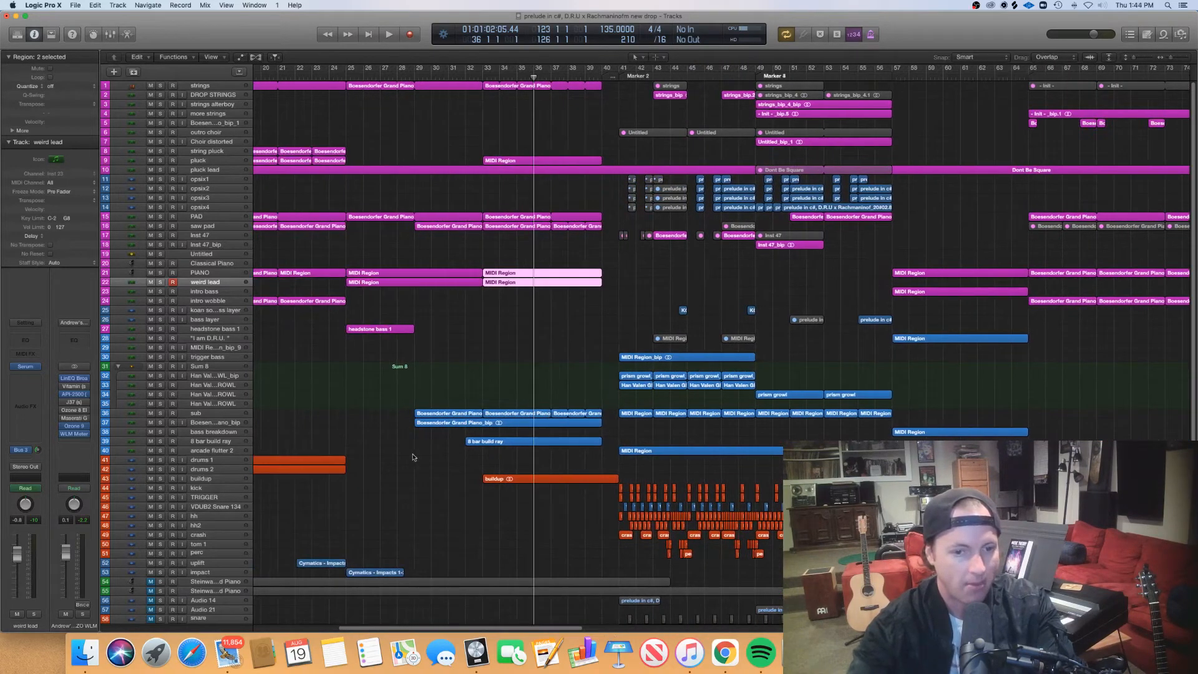
pyautogui.click(603, 83)
pyautogui.press('super+Right')
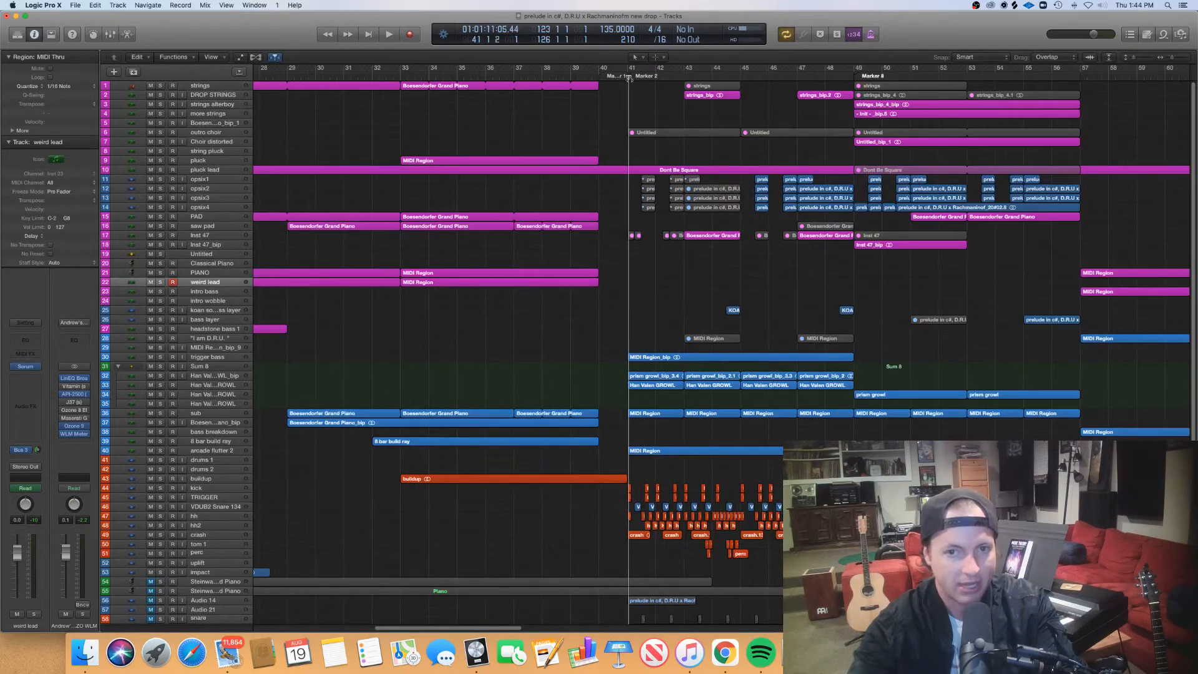
# - Examine the drop's tracks from Marker 2, moving the playhead to bar 41's third beat and back to the bar's start
pyautogui.scroll(-5, 659, 168)
pyautogui.scroll(5, 659, 168)
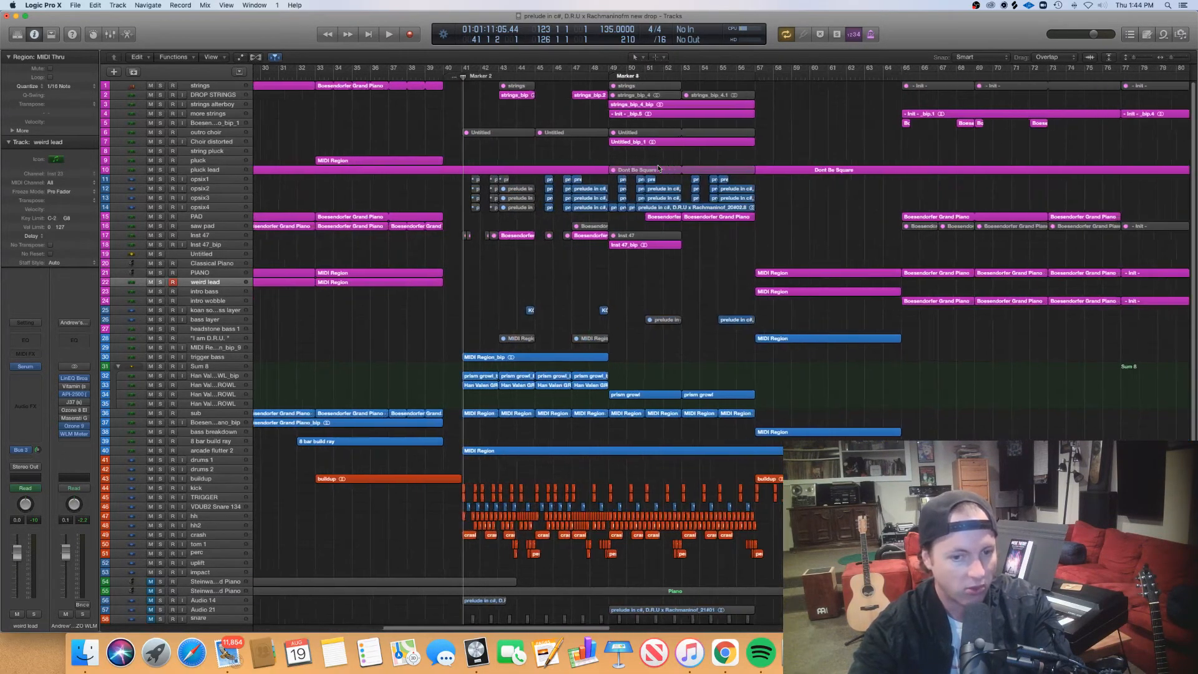
pyautogui.scroll(2, 659, 168)
pyautogui.scroll(2, 651, 172)
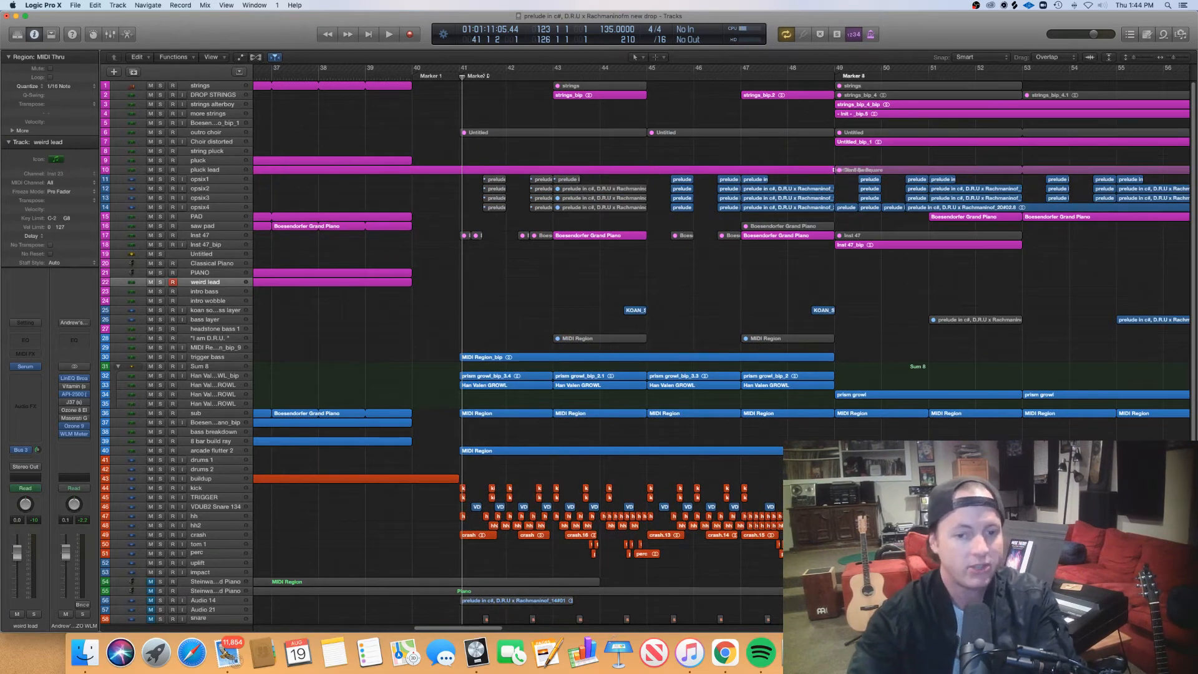
pyautogui.click(481, 75)
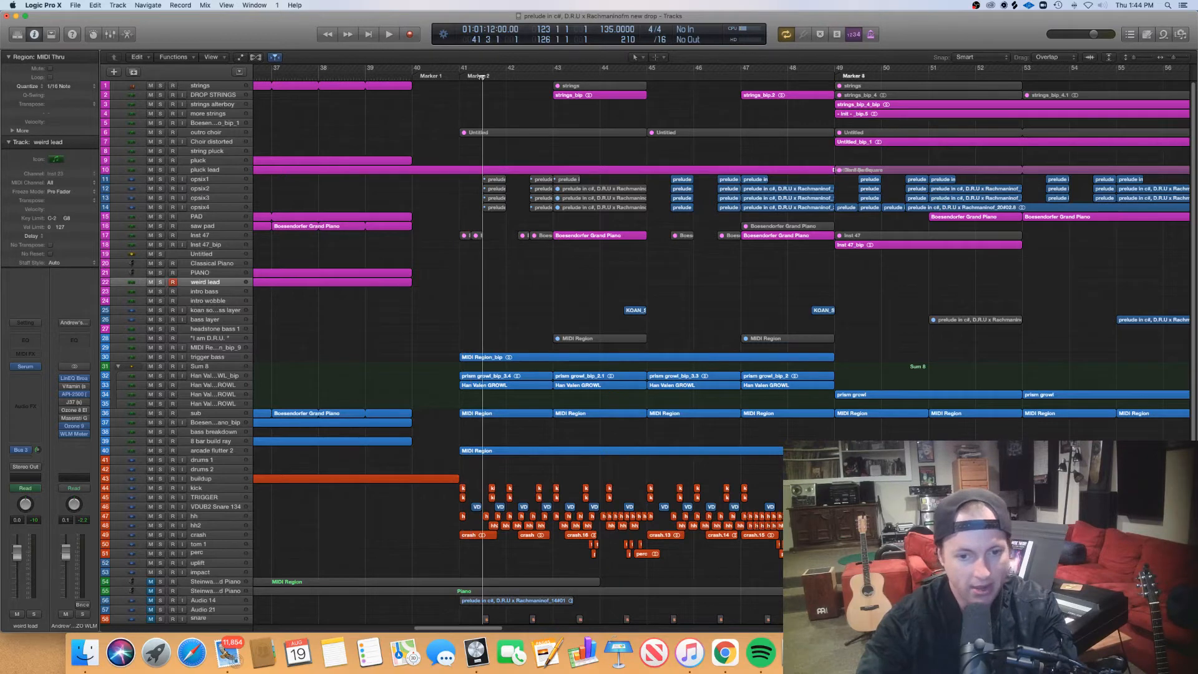
pyautogui.moveTo(482, 77); pyautogui.dragTo(458, 93)
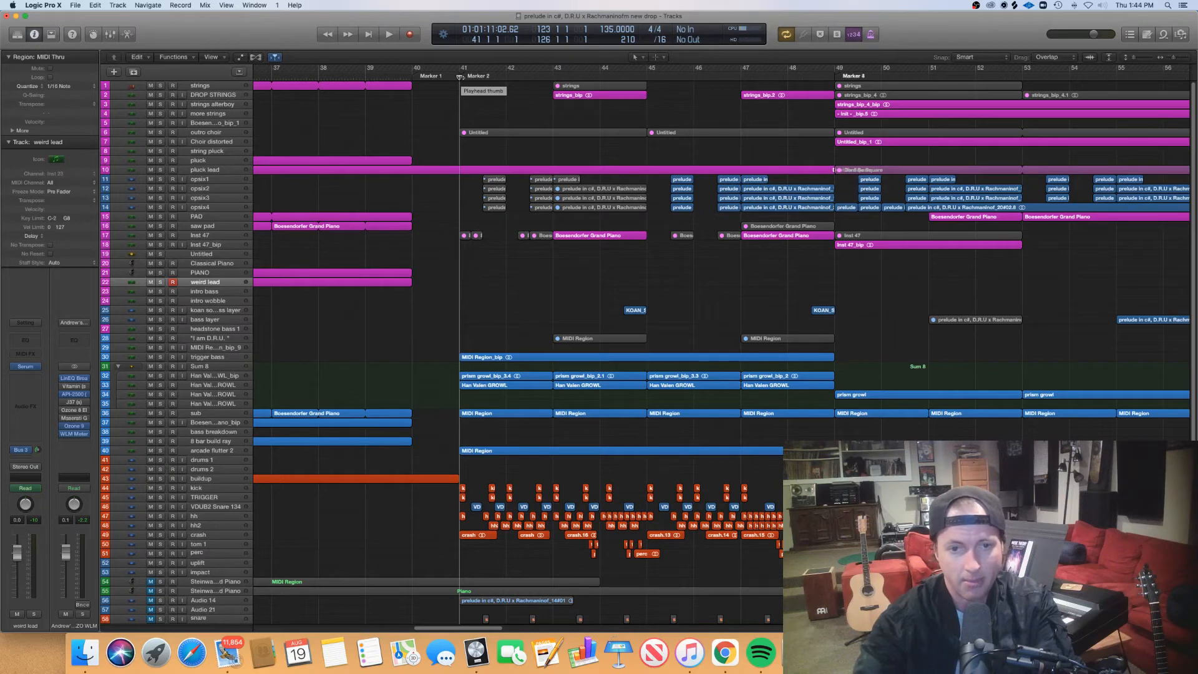
# - Play the arrangement from bar 39 through the drop and stop in bar 51
pyautogui.click(364, 76)
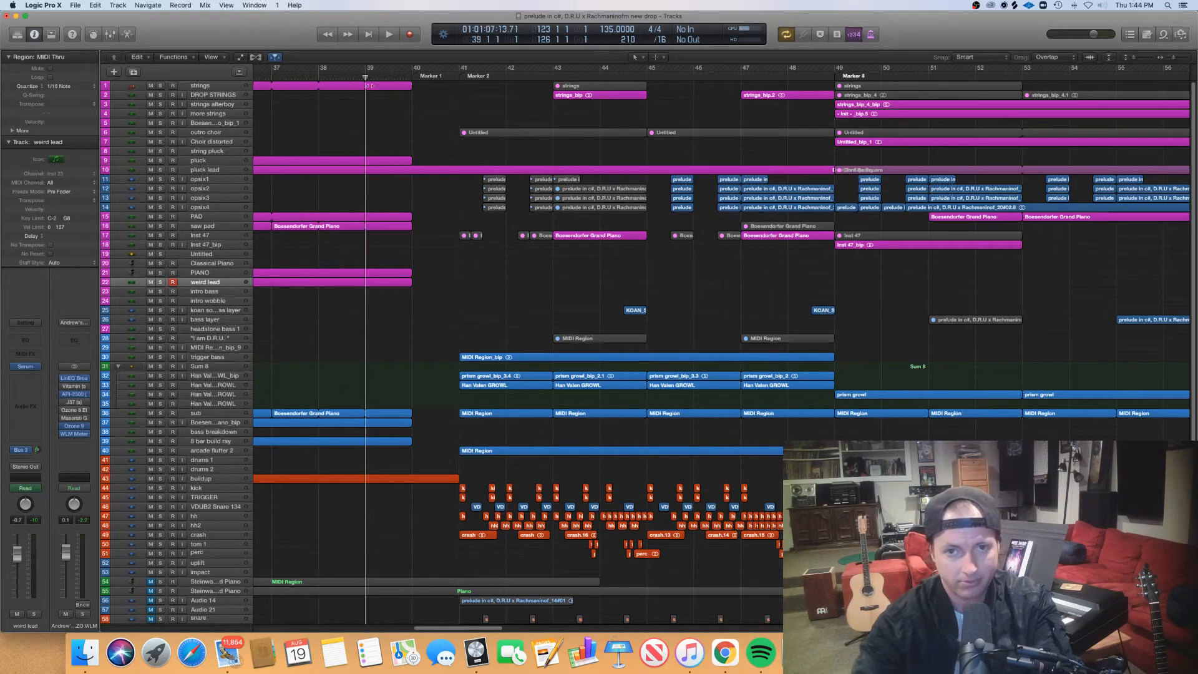
pyautogui.press('space')
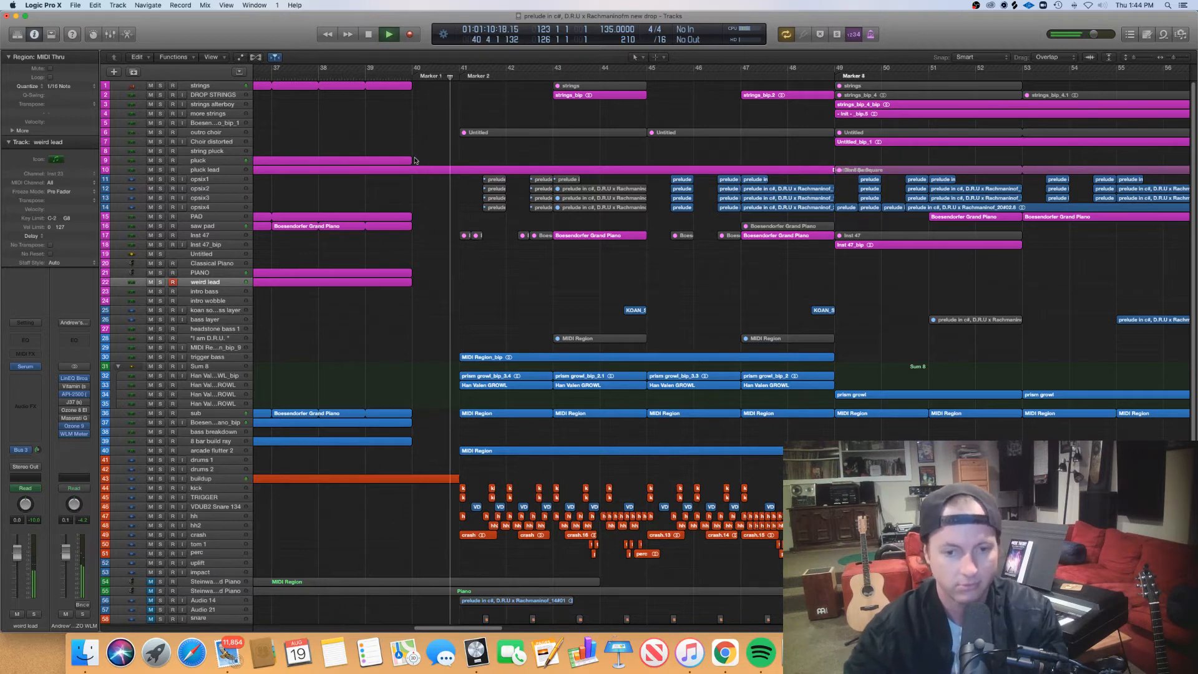
pyautogui.hscroll(4, 550, 313)
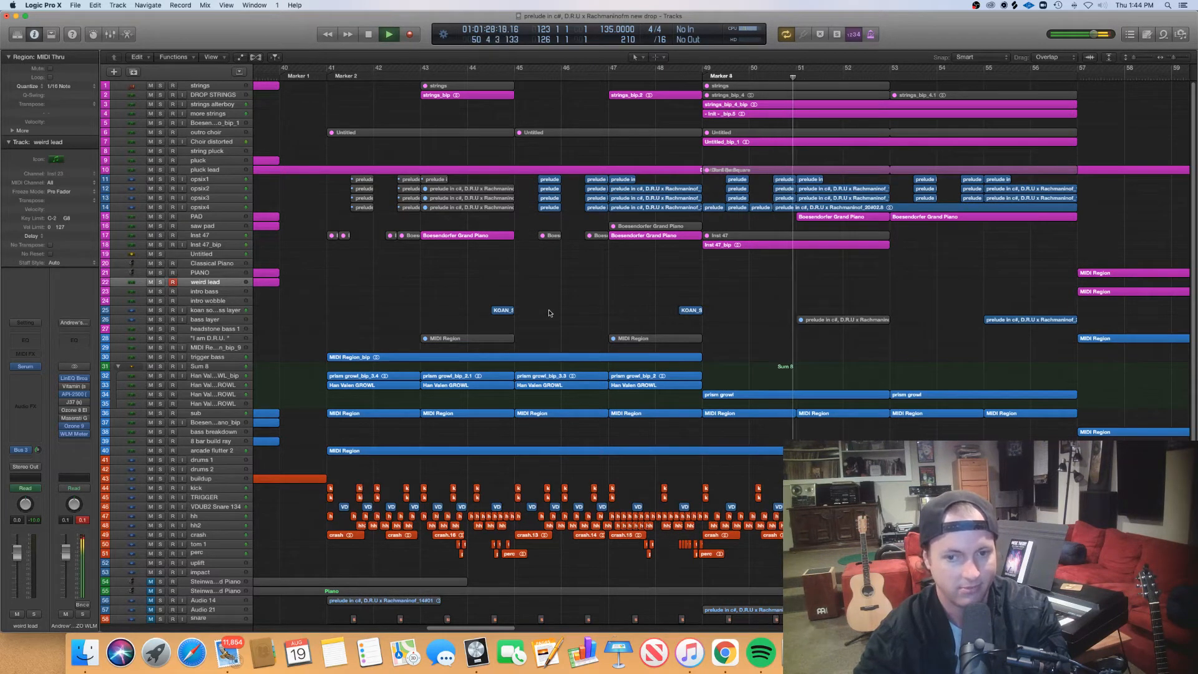
pyautogui.press('space')
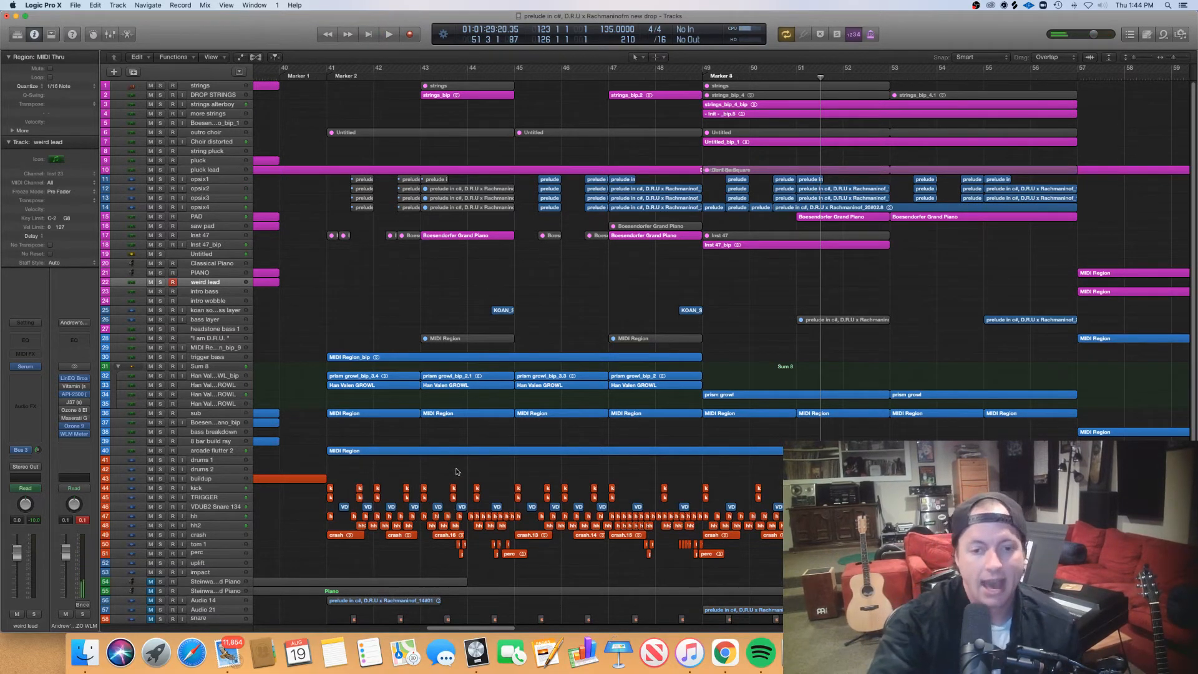
# - Move the playhead to bar 47, then return it to just before bar 41
pyautogui.moveTo(329, 65); pyautogui.dragTo(608, 190)
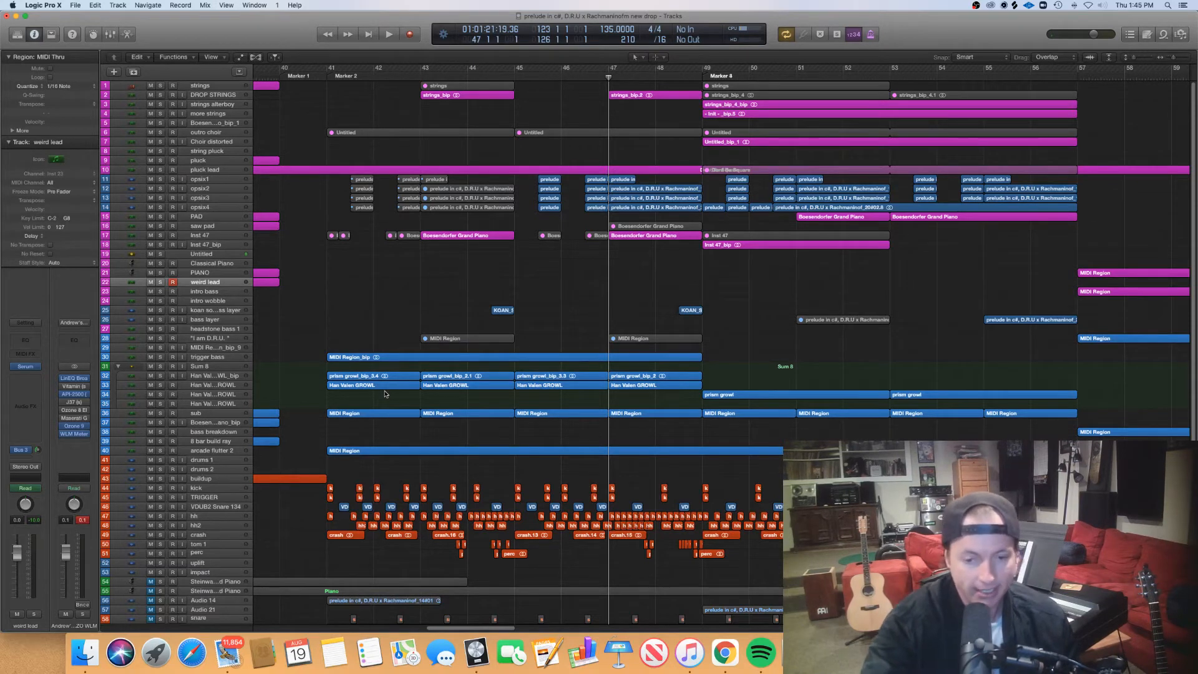
pyautogui.hscroll(3, 389, 395)
pyautogui.hscroll(-4, 386, 398)
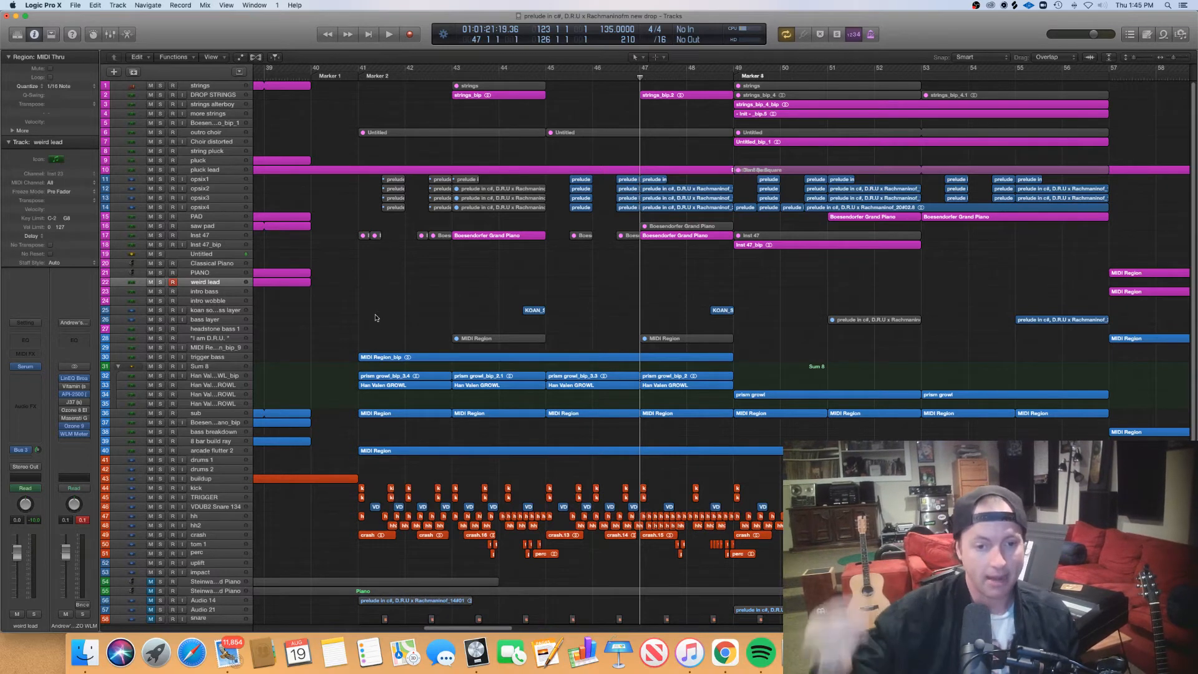
pyautogui.click(355, 72)
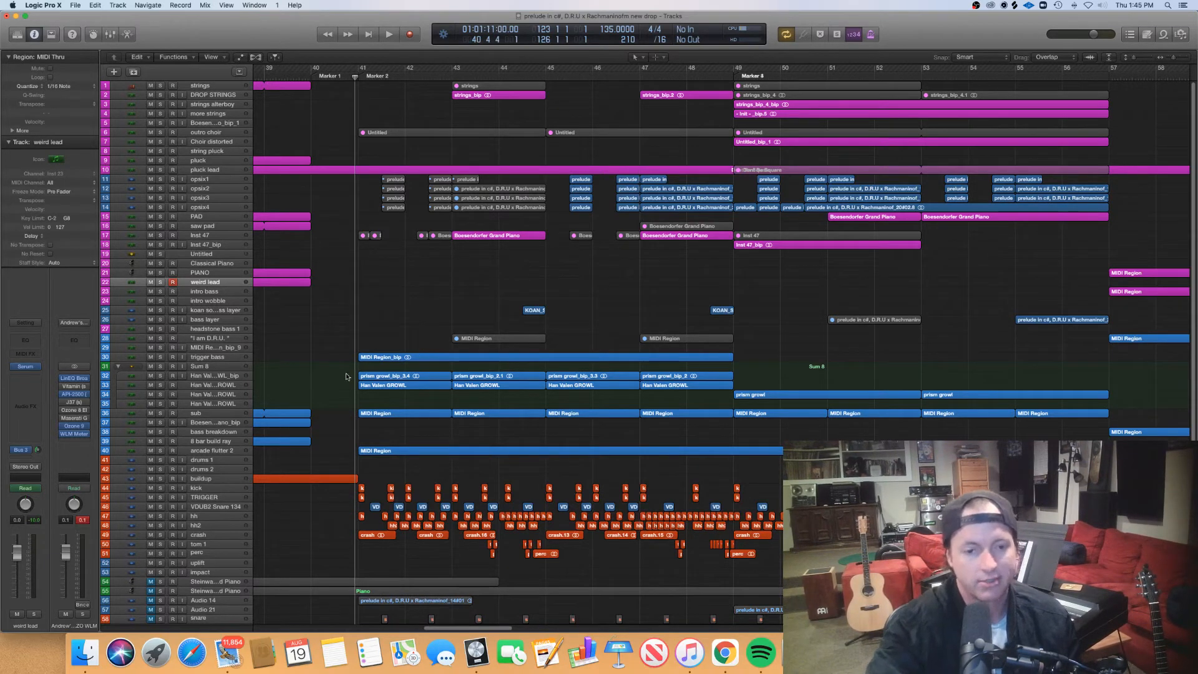
# - Open the two Han Valen GROWL regions at bars 41 and 43 in the piano roll, view their notes, and close the editor
pyautogui.moveTo(341, 393); pyautogui.dragTo(491, 378)
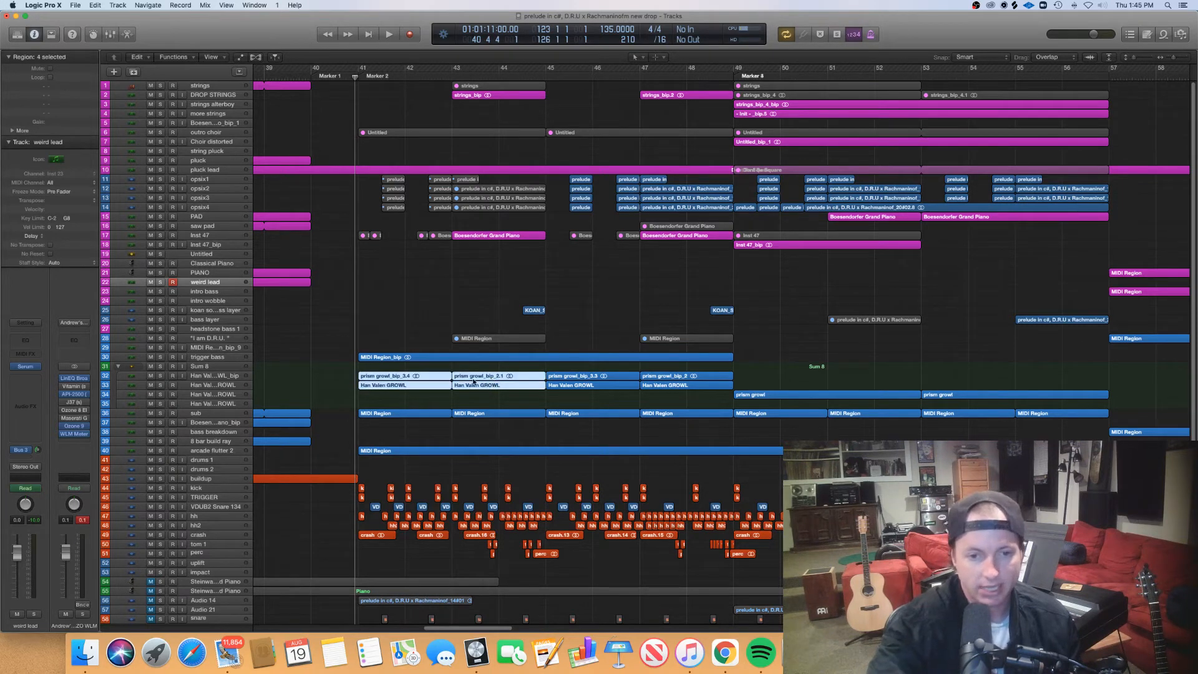
pyautogui.click(444, 401)
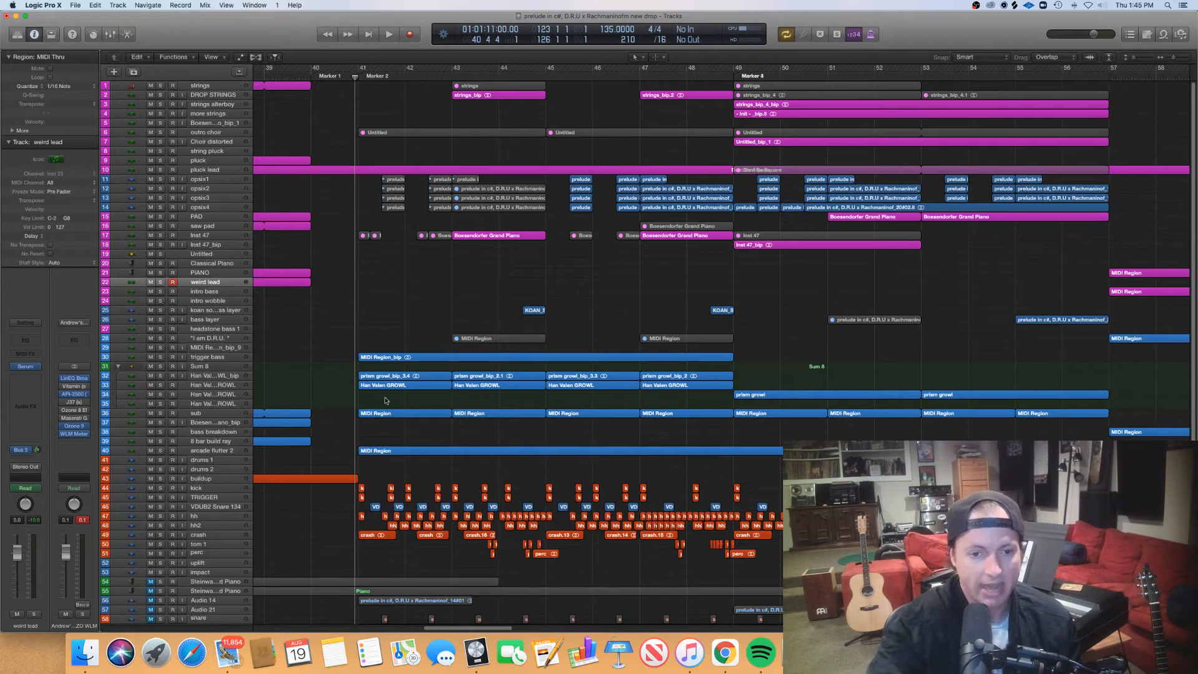
pyautogui.moveTo(385, 400); pyautogui.dragTo(523, 389)
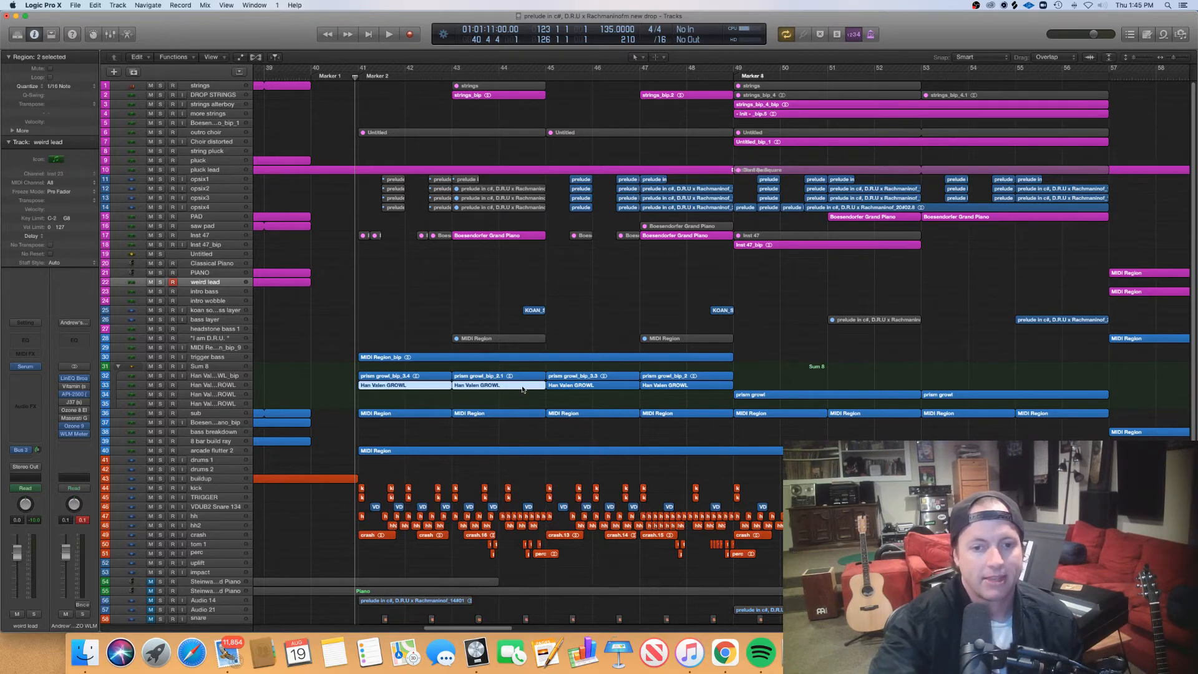
pyautogui.doubleClick(523, 389)
pyautogui.hscroll(6, 524, 424)
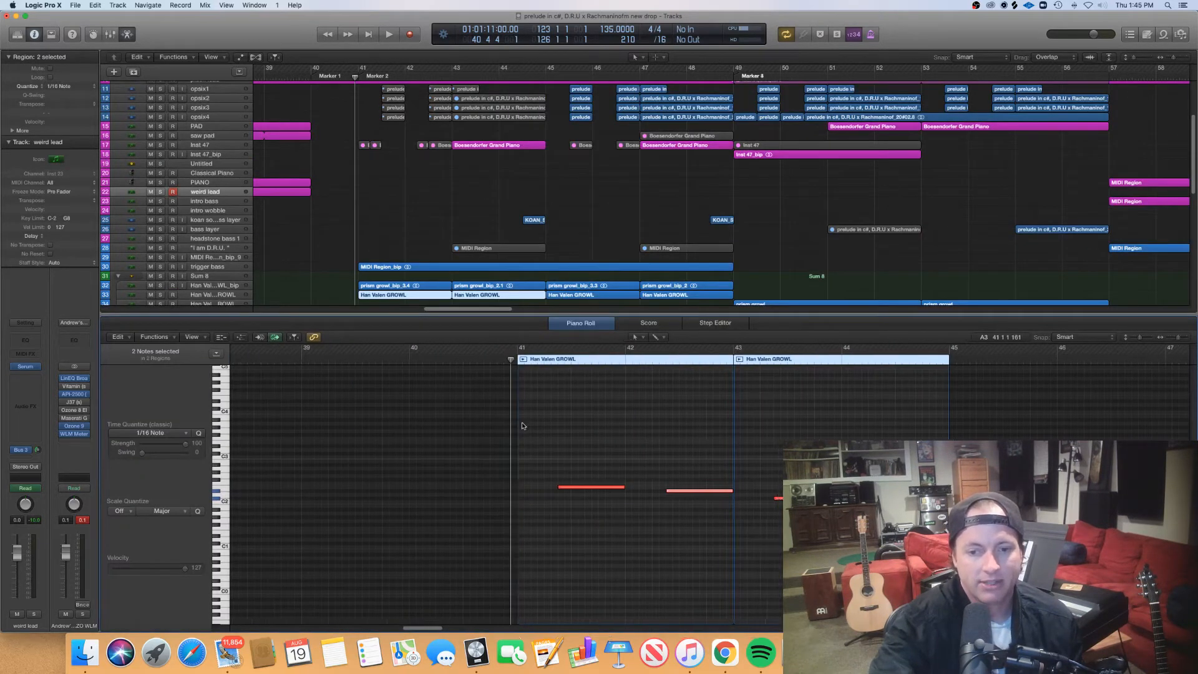
pyautogui.press('e')
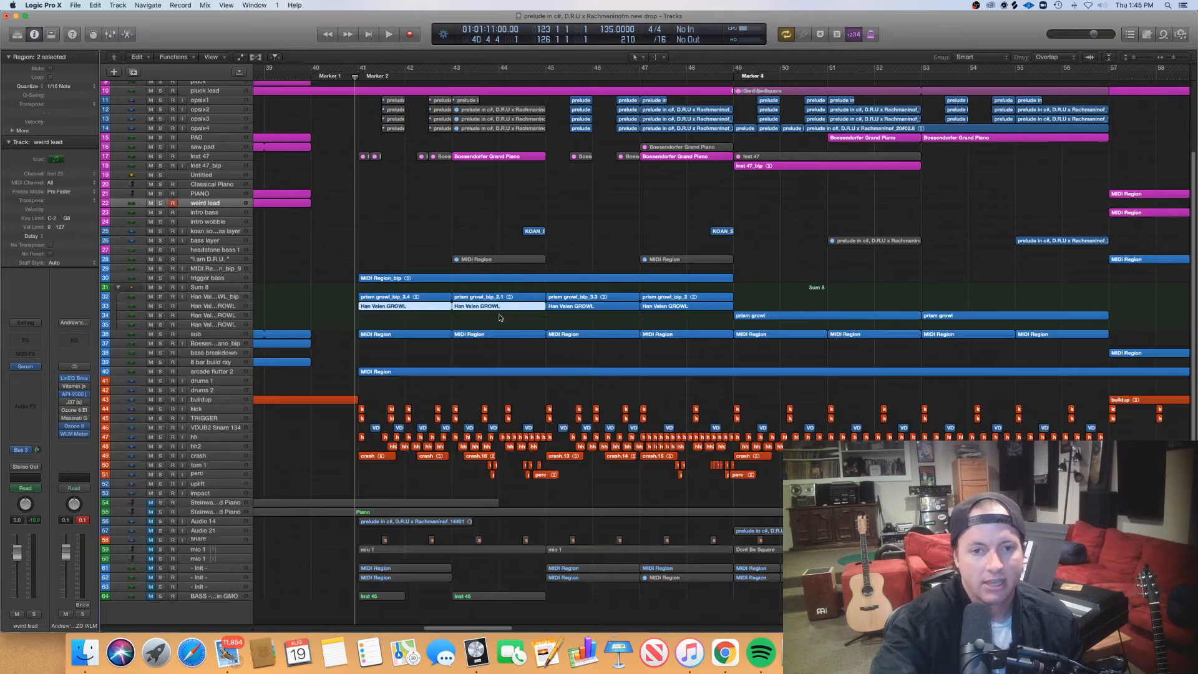
# - Select the trigger bass region, then open the prism growl_bip_3.4 region in the editor and close it again
pyautogui.click(395, 319)
pyautogui.click(382, 278)
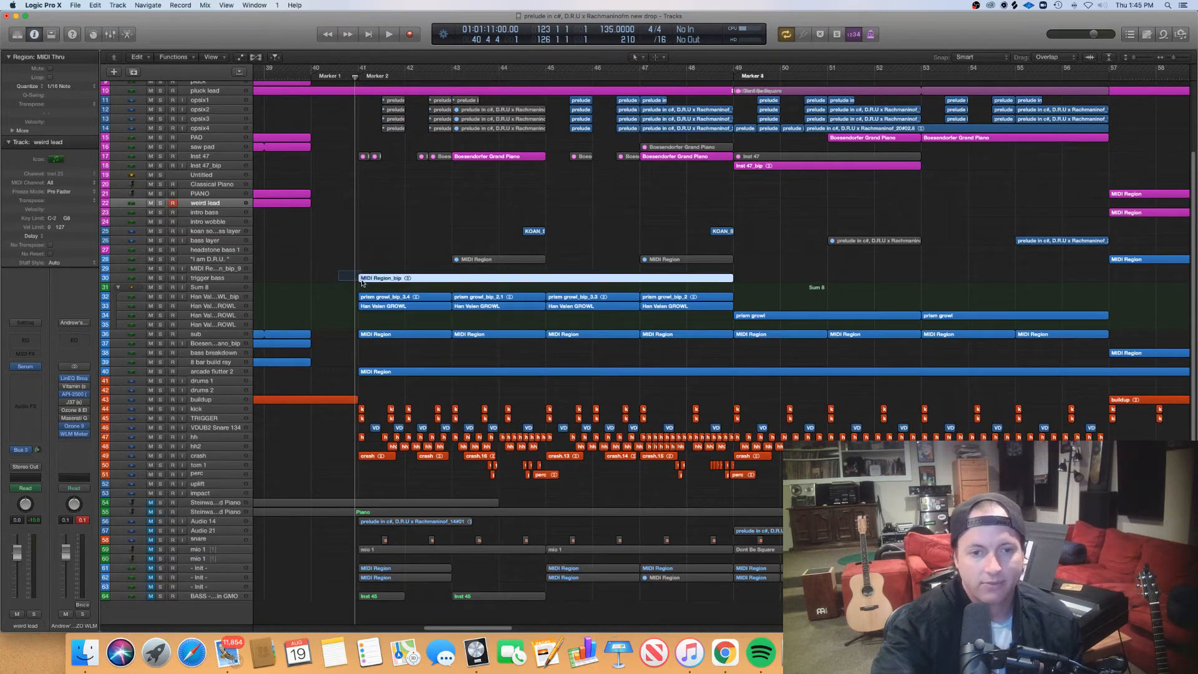
pyautogui.click(383, 297)
pyautogui.press('e')
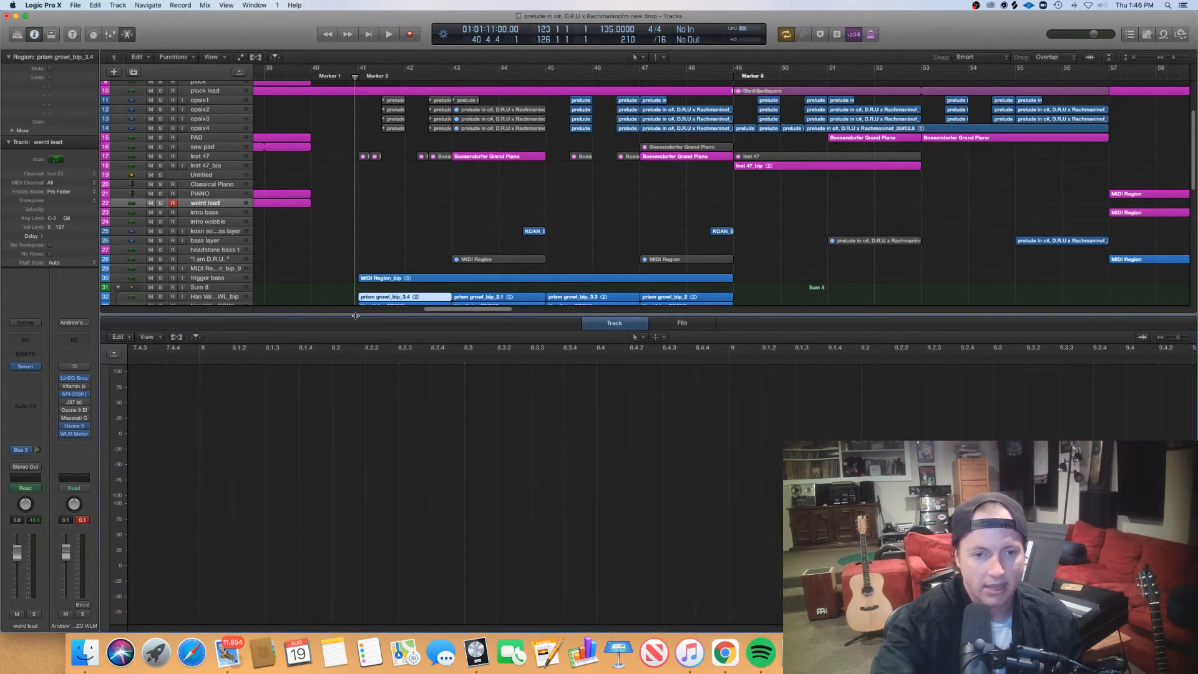
pyautogui.press('e')
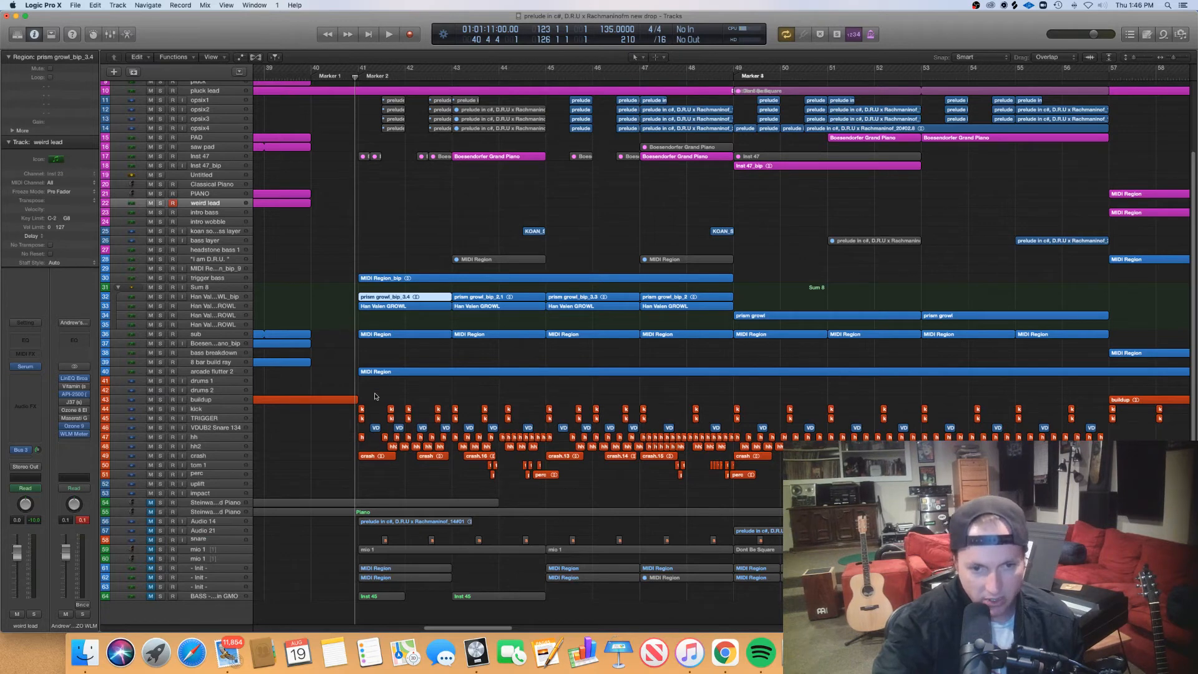
# - Open the arcade flutter 2 region at bar 41 in the piano roll, view its notes, and close the editor
pyautogui.click(374, 372)
pyautogui.press('e')
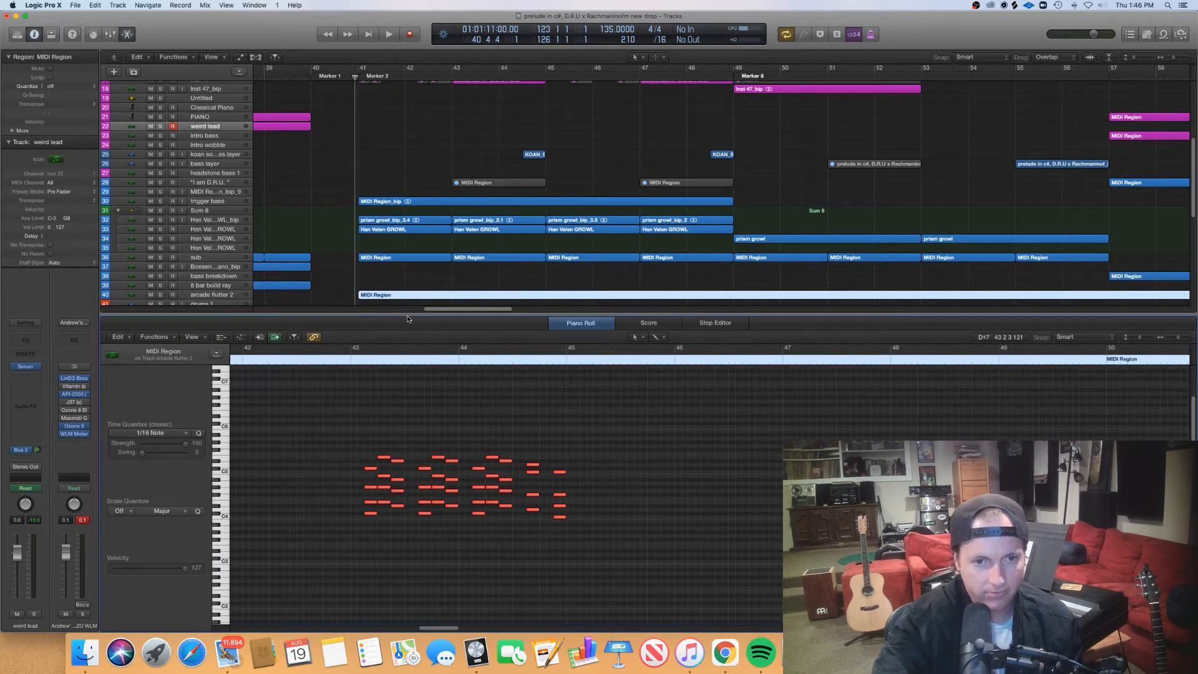
pyautogui.press('e')
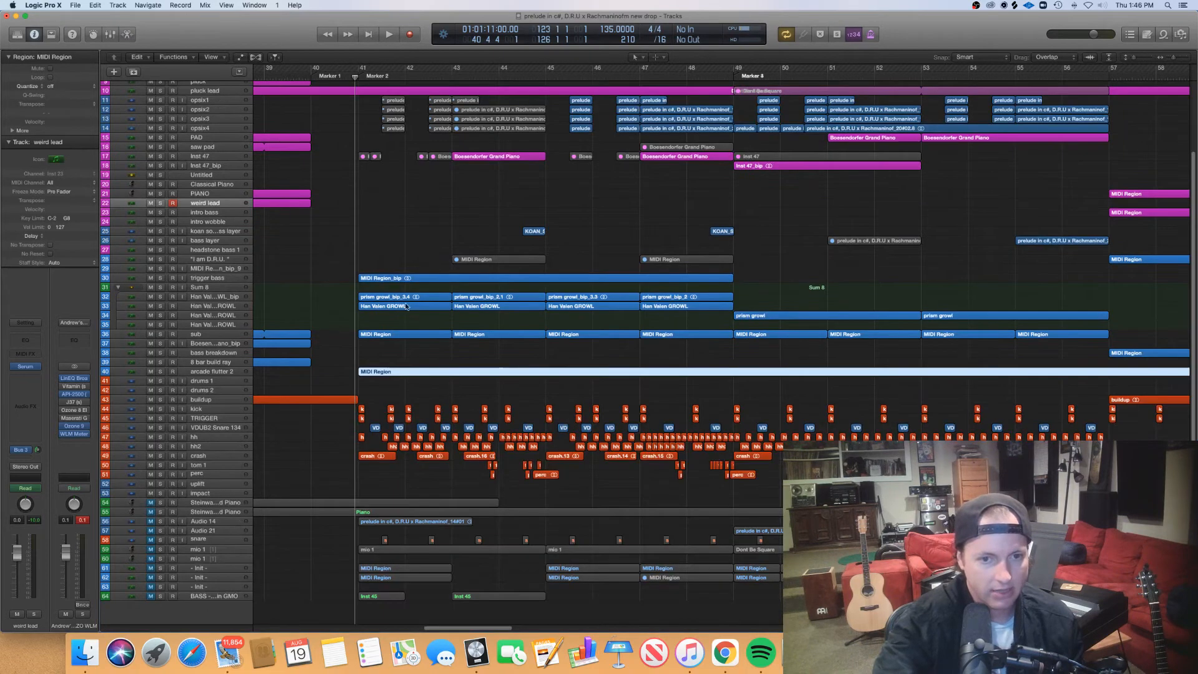
# - Set a cycle range from bar 41 to bar 45 and start playing it
pyautogui.moveTo(370, 75); pyautogui.dragTo(543, 78)
pyautogui.press('space')
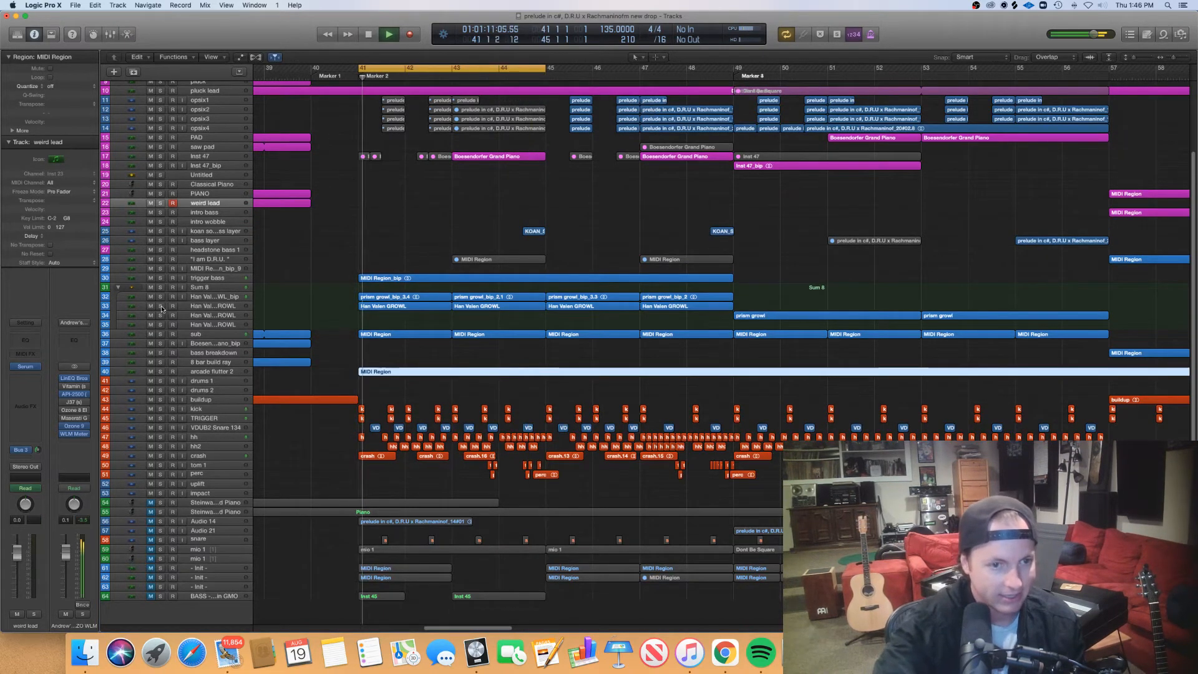
# - Solo growl tracks 32 and 33, open the Han Valen GROWL track's Serum instrument, and stop playback
pyautogui.click(161, 306)
pyautogui.click(160, 297)
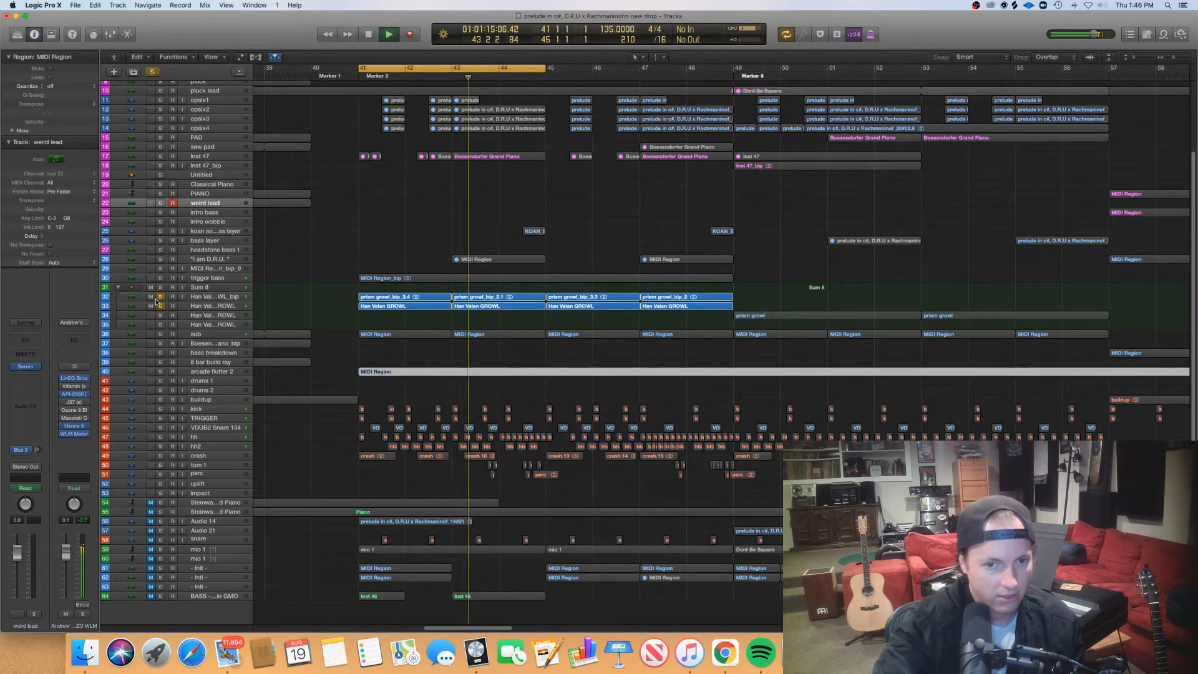
pyautogui.click(207, 308)
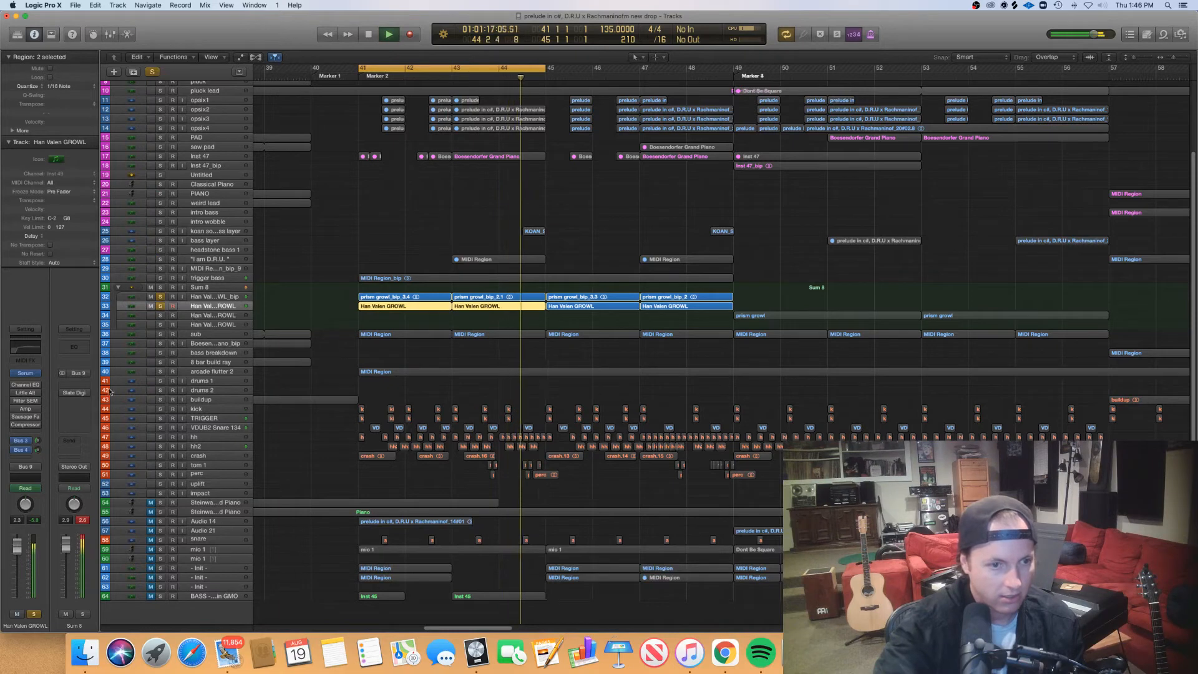
pyautogui.click(25, 372)
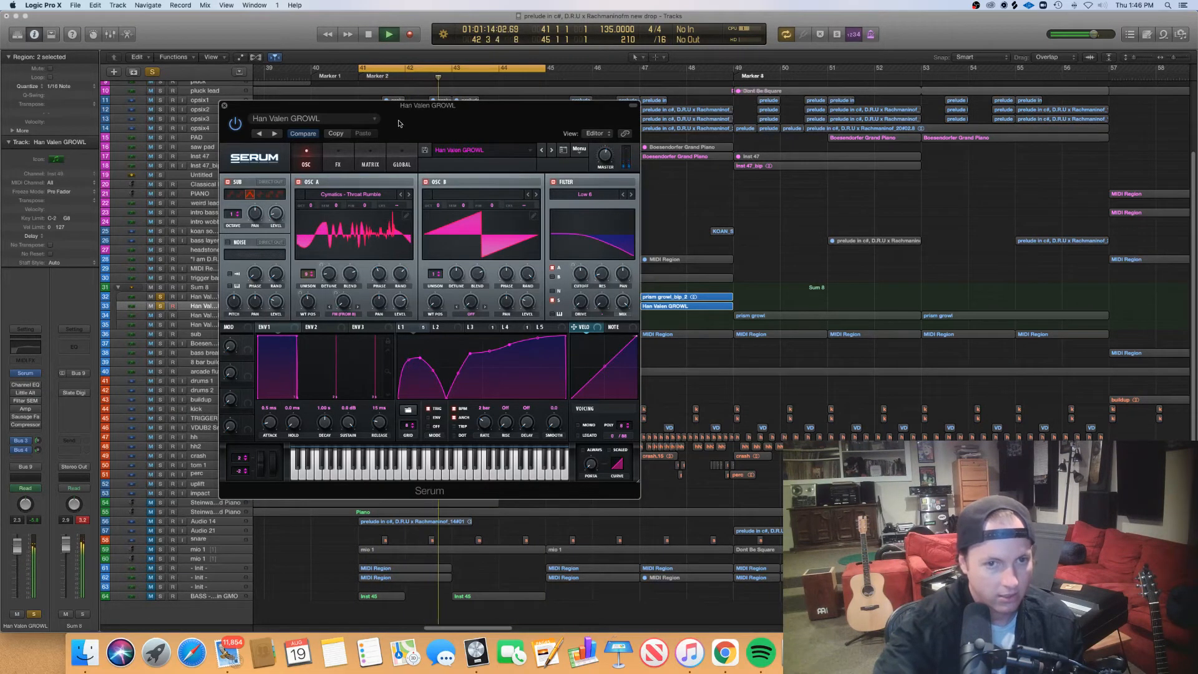
pyautogui.moveTo(398, 111); pyautogui.dragTo(826, 164)
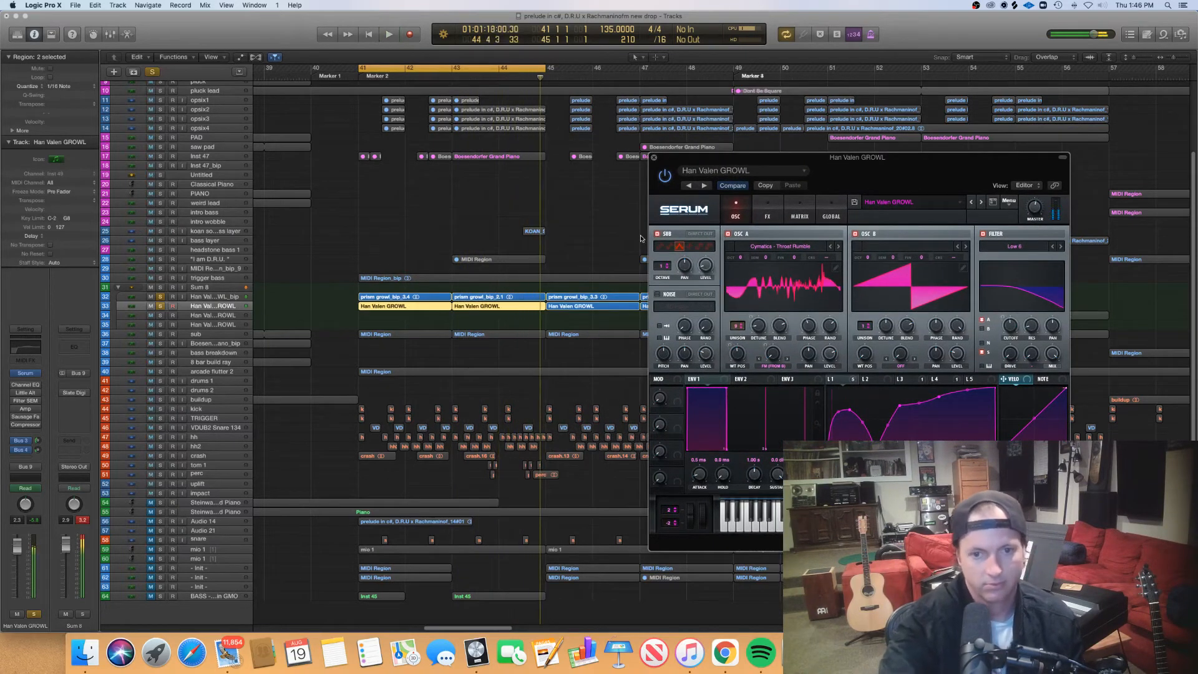
pyautogui.press('space')
# - Select the regions at bars 41 and 43 on both growl tracks and open them in the editor
pyautogui.moveTo(504, 316)
pyautogui.mouseDown()
pyautogui.moveTo(417, 294)
pyautogui.moveTo(499, 297)
pyautogui.mouseUp()
pyautogui.click(433, 315)
pyautogui.press('e')
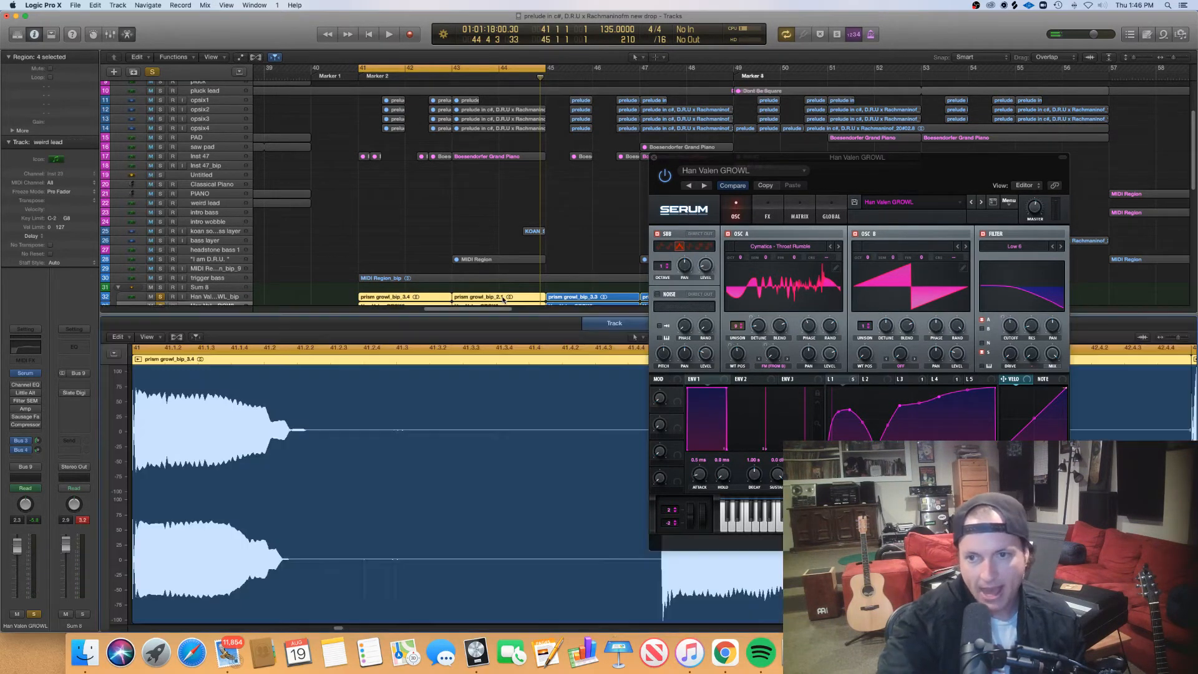
# - View Serum's FX page, return to its oscillator page, and close the instrument window
pyautogui.moveTo(931, 171); pyautogui.dragTo(850, 94)
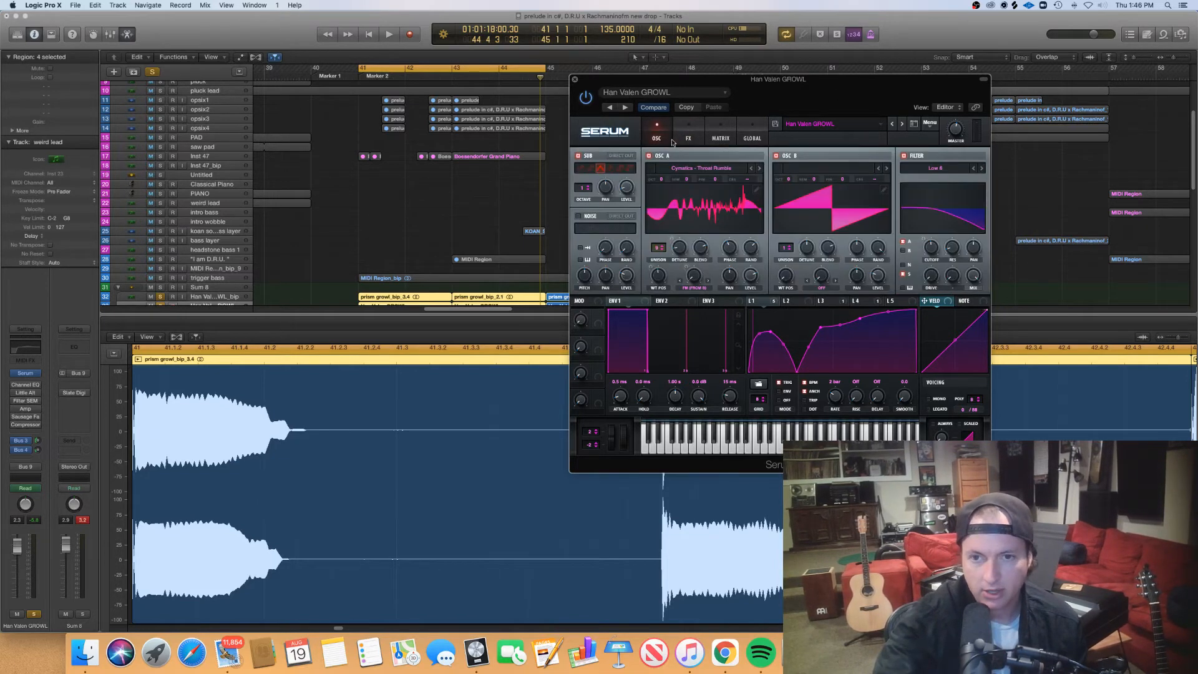
pyautogui.click(686, 136)
pyautogui.click(657, 135)
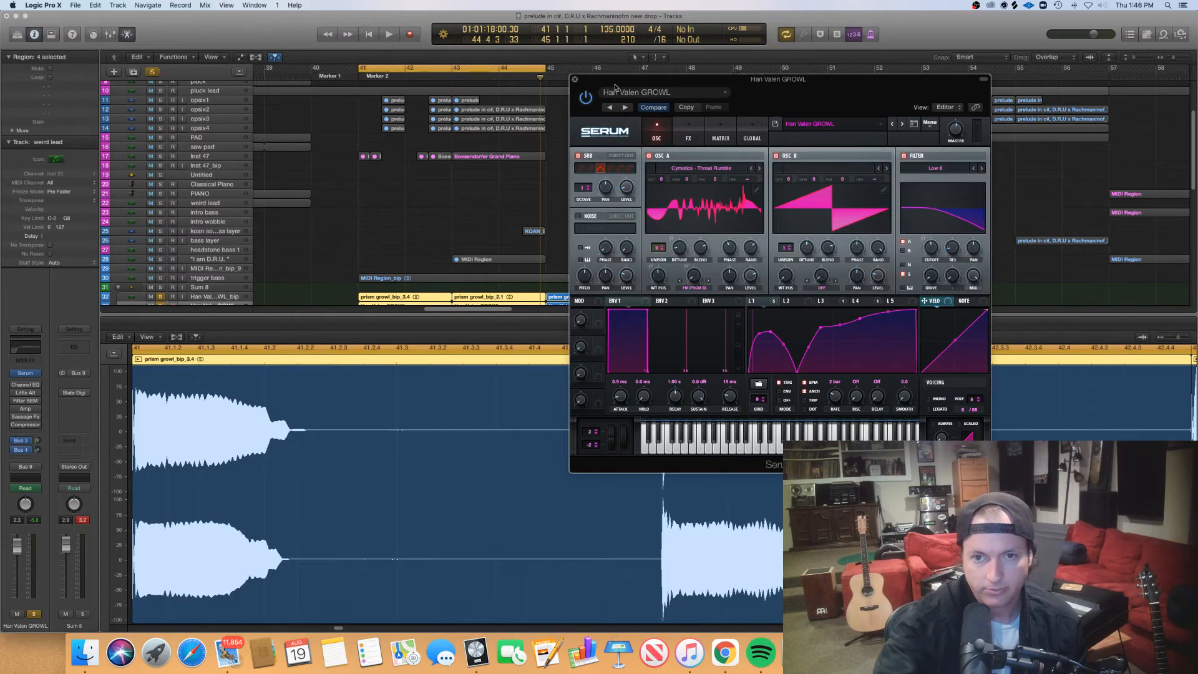
pyautogui.click(575, 81)
# - Close the audio waveform editor and open the two Han Valen GROWL regions at bars 41 and 43 in the piano roll
pyautogui.moveTo(601, 313); pyautogui.dragTo(602, 343)
pyautogui.click(411, 320)
pyautogui.moveTo(411, 320); pyautogui.dragTo(486, 311)
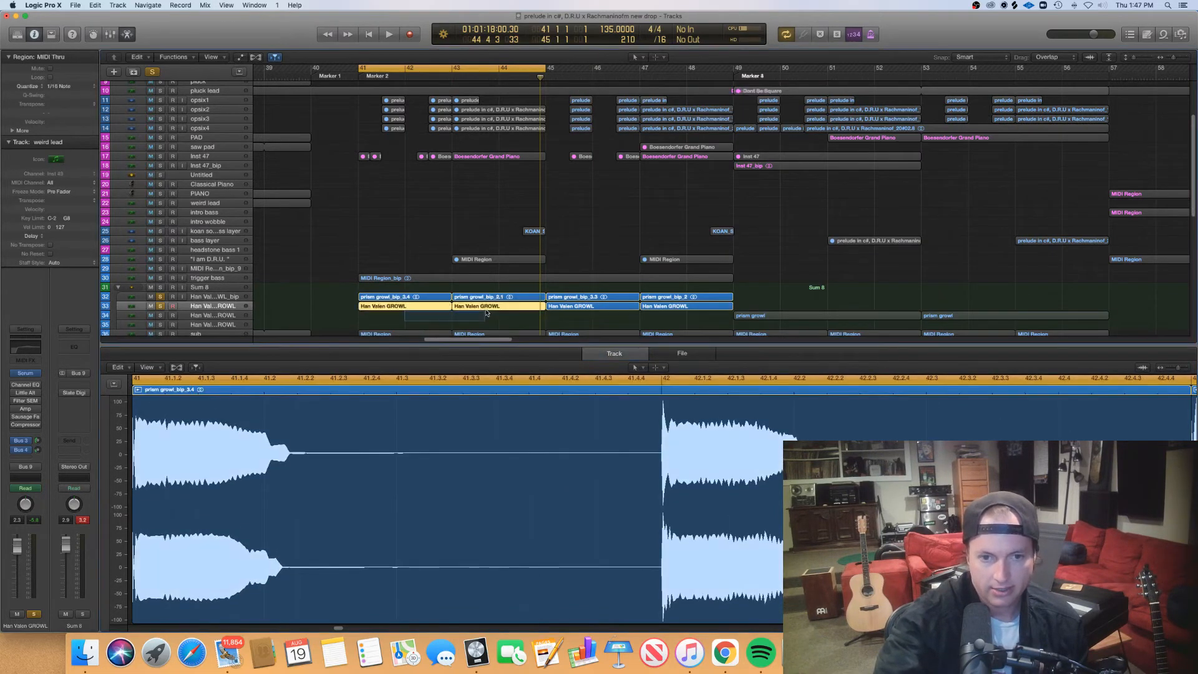
pyautogui.press('e')
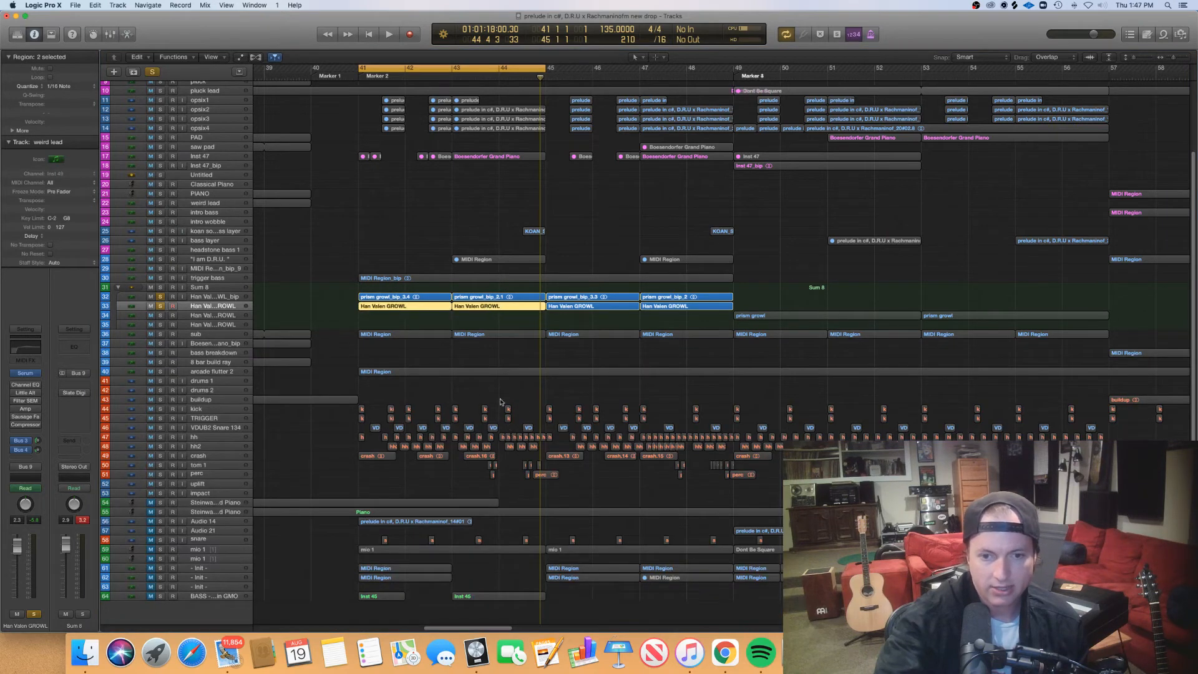
pyautogui.moveTo(413, 317); pyautogui.dragTo(474, 306)
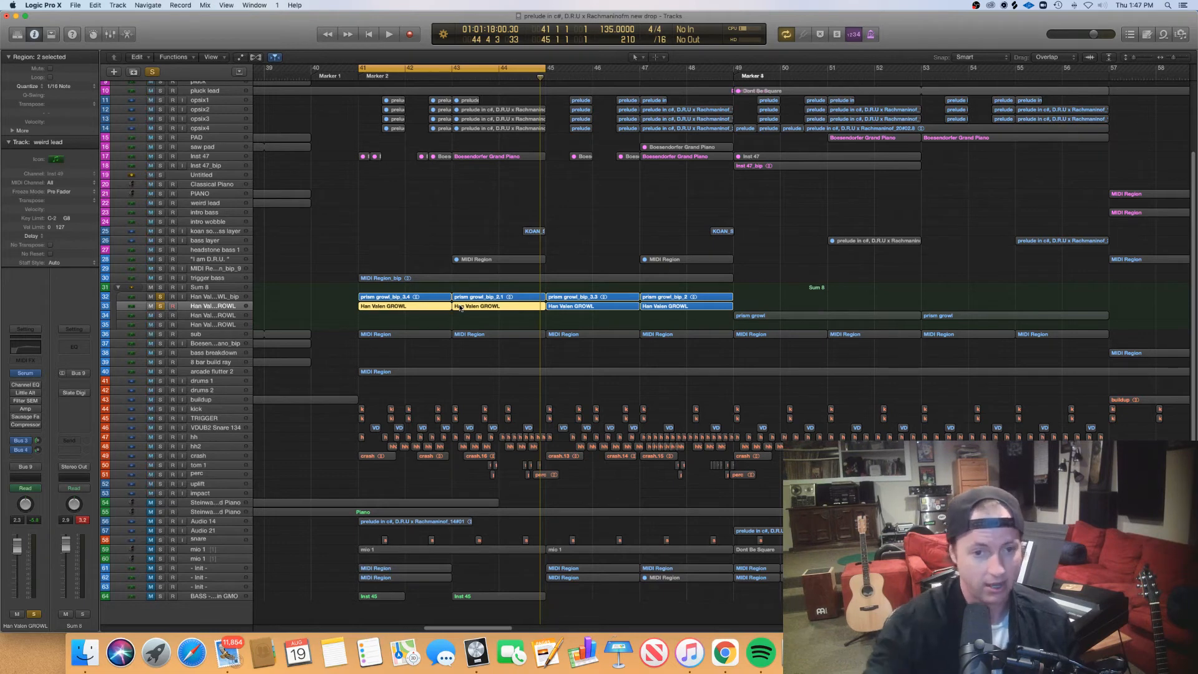
pyautogui.moveTo(411, 318); pyautogui.dragTo(459, 311)
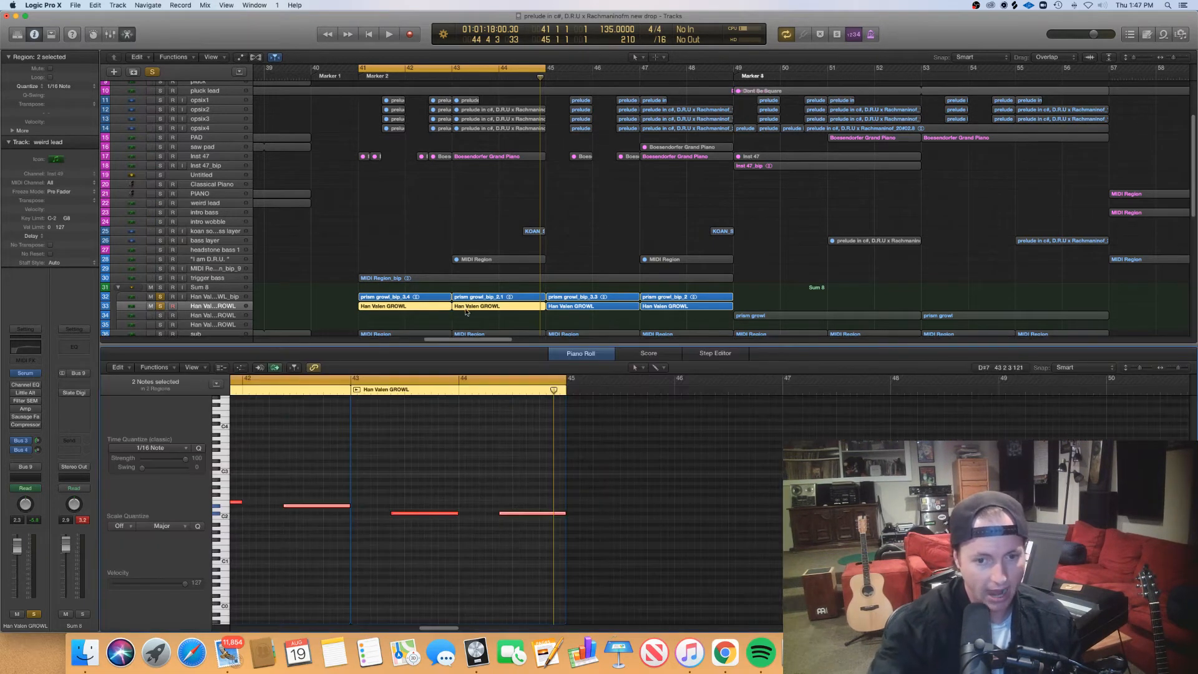
pyautogui.press('e')
pyautogui.hscroll(-1, 517, 517)
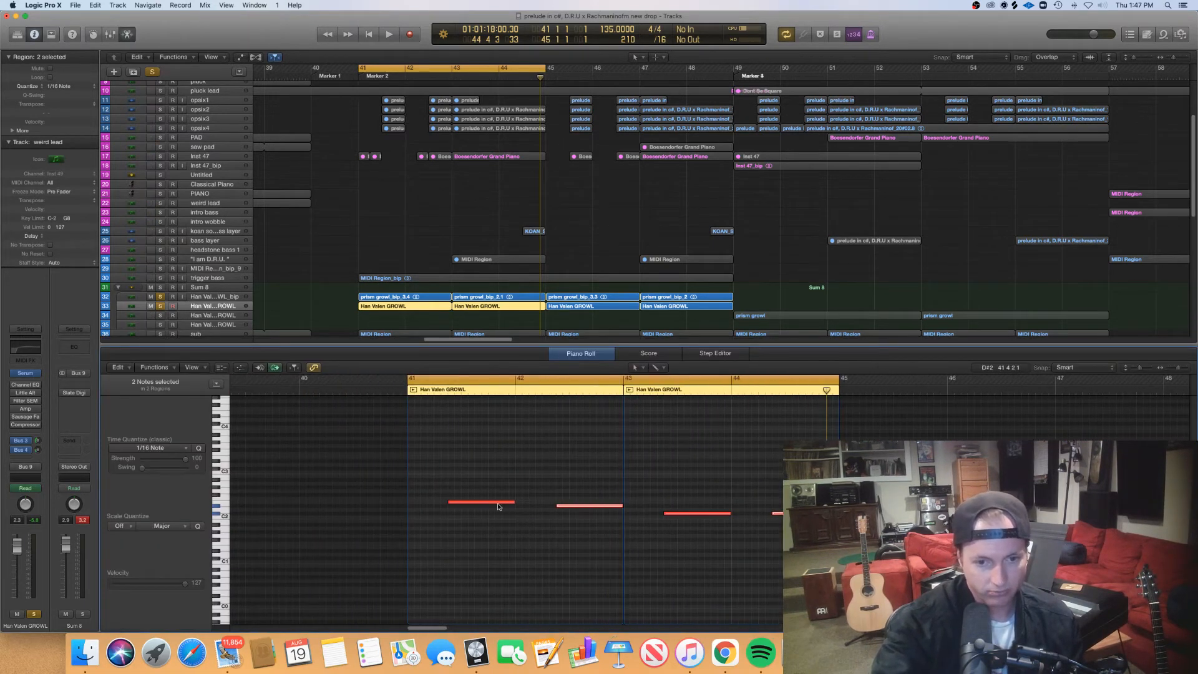
# - Place the playhead at bar 41, step it through the starts of the first three growl notes, and return it to the first note
pyautogui.click(404, 393)
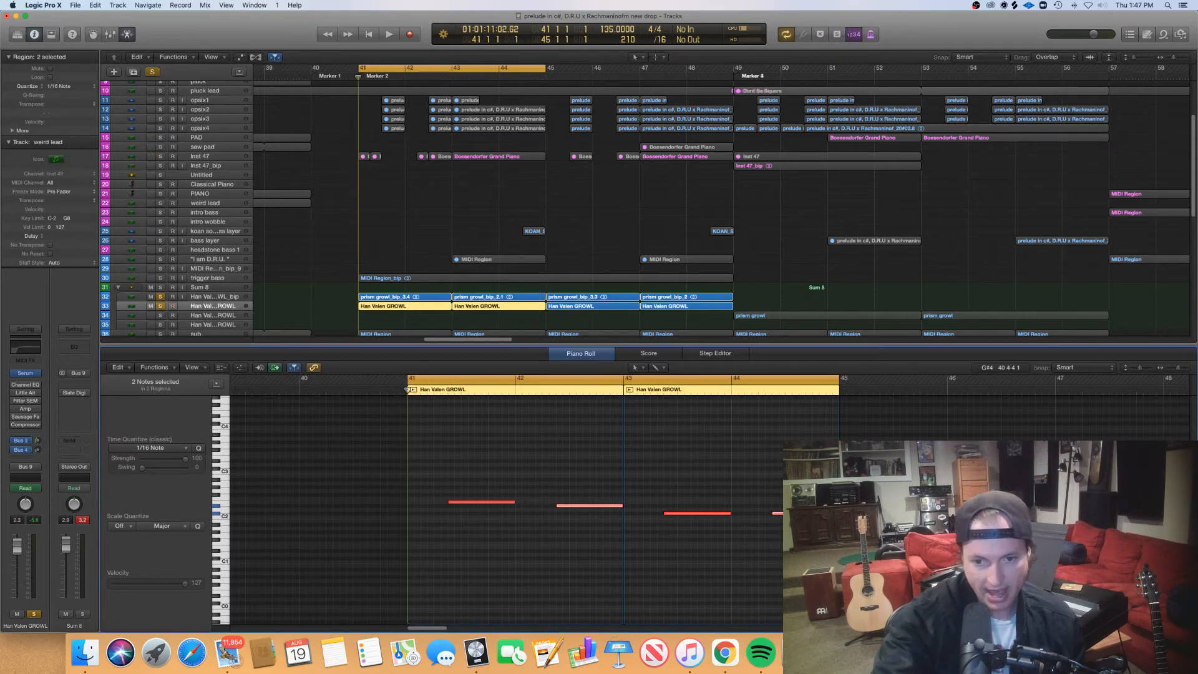
pyautogui.click(446, 391)
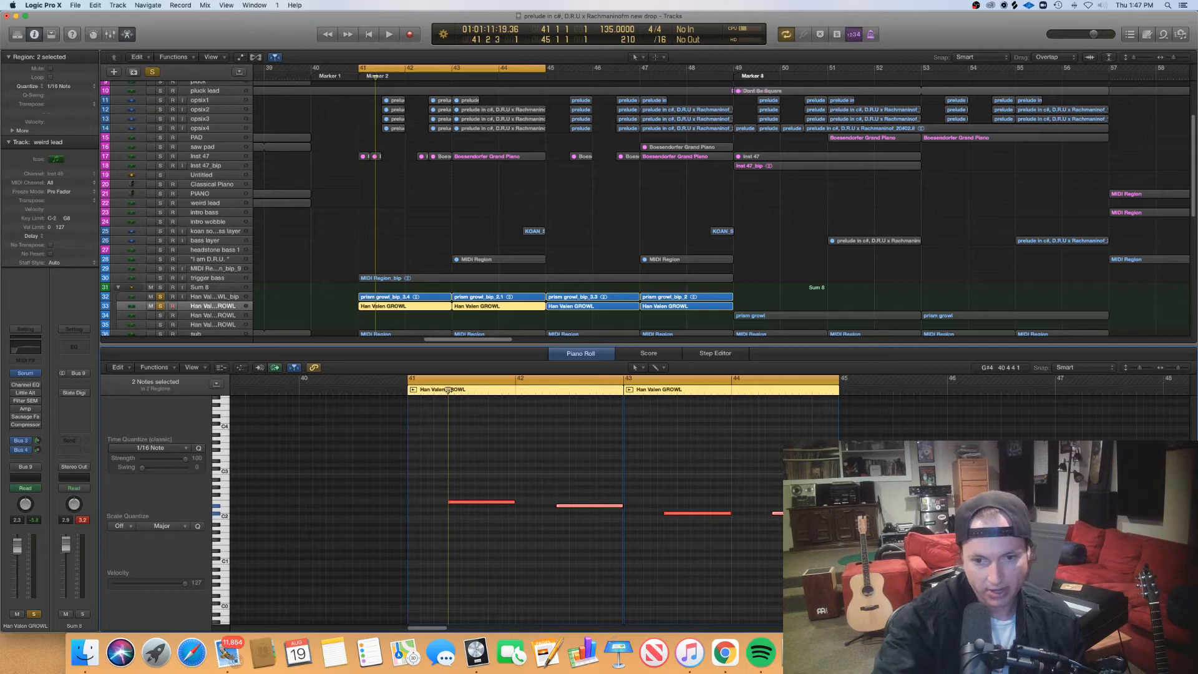
pyautogui.click(555, 393)
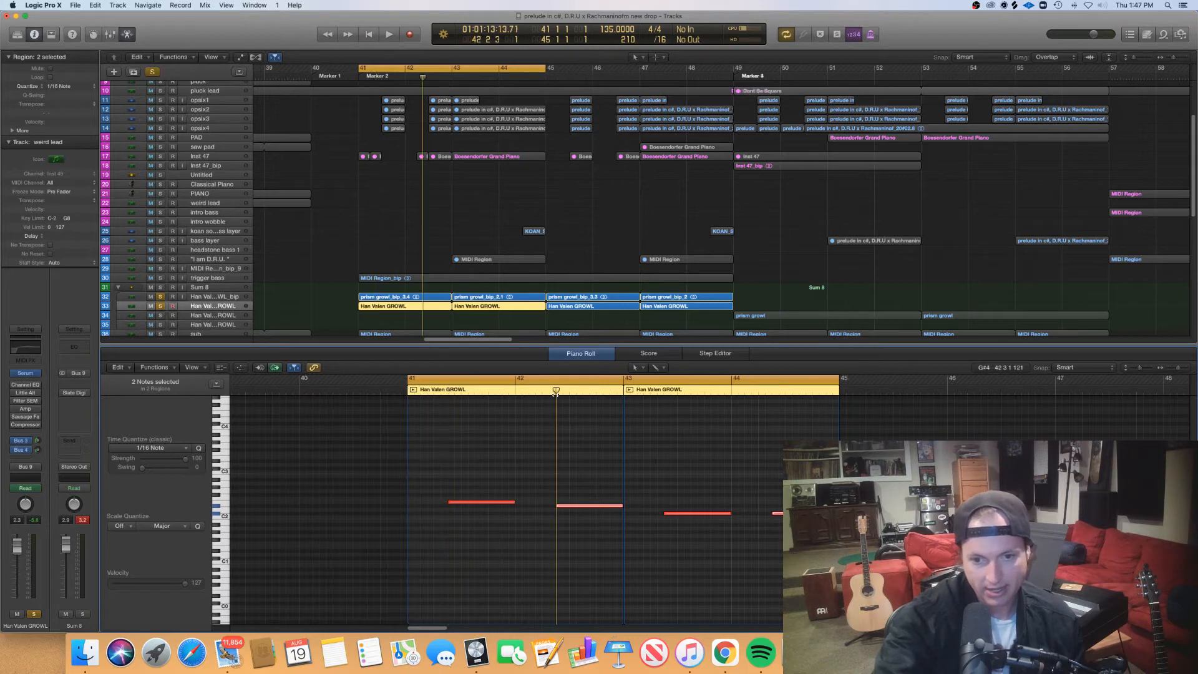
pyautogui.click(662, 391)
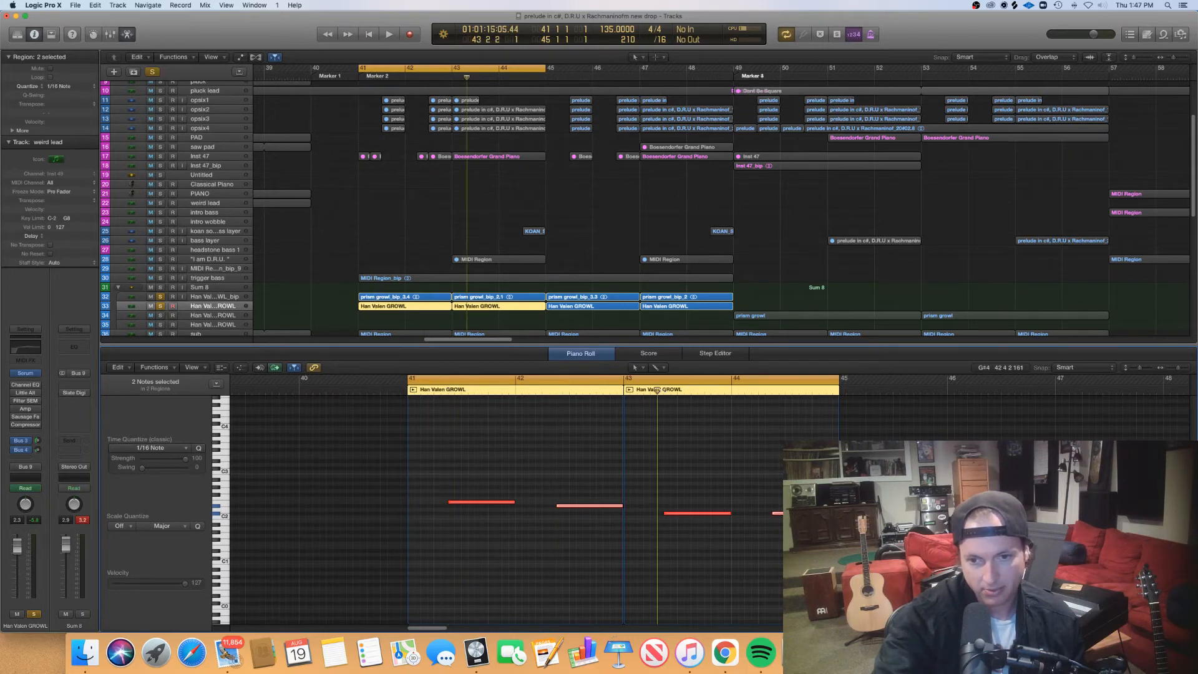
pyautogui.click(441, 391)
pyautogui.click(448, 391)
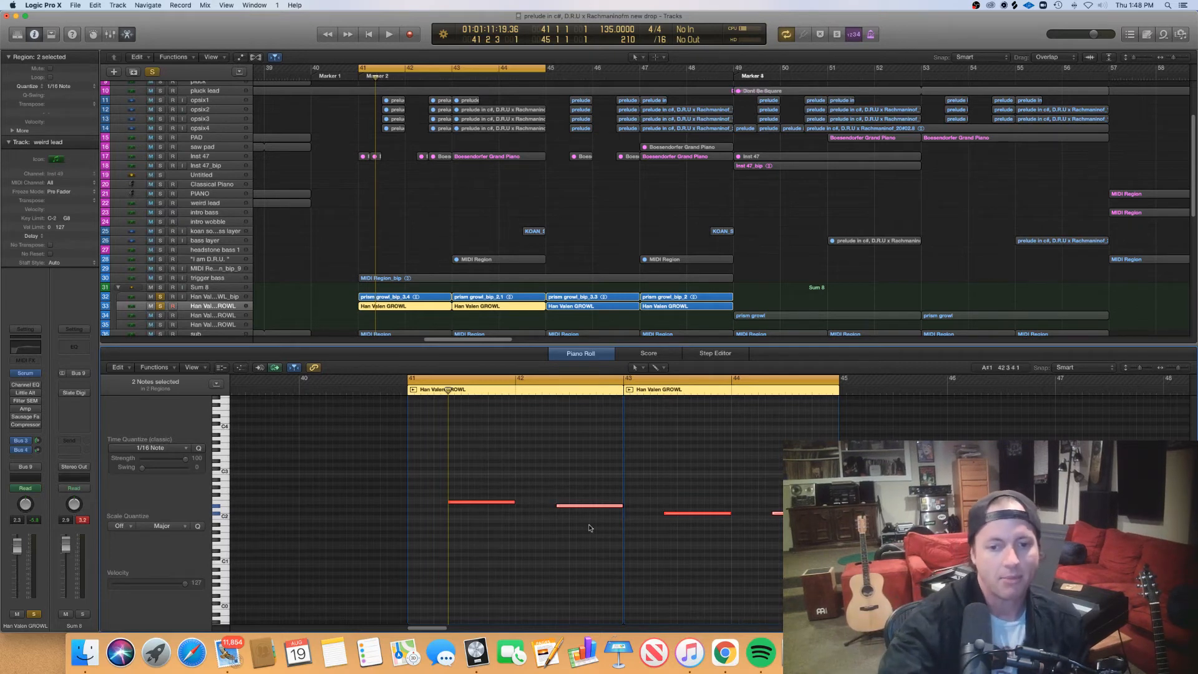
# - Select the first two growl notes in the piano roll, deselect them, and select the two notes in bars 43 and 44
pyautogui.moveTo(593, 534); pyautogui.dragTo(453, 484)
pyautogui.click(674, 563)
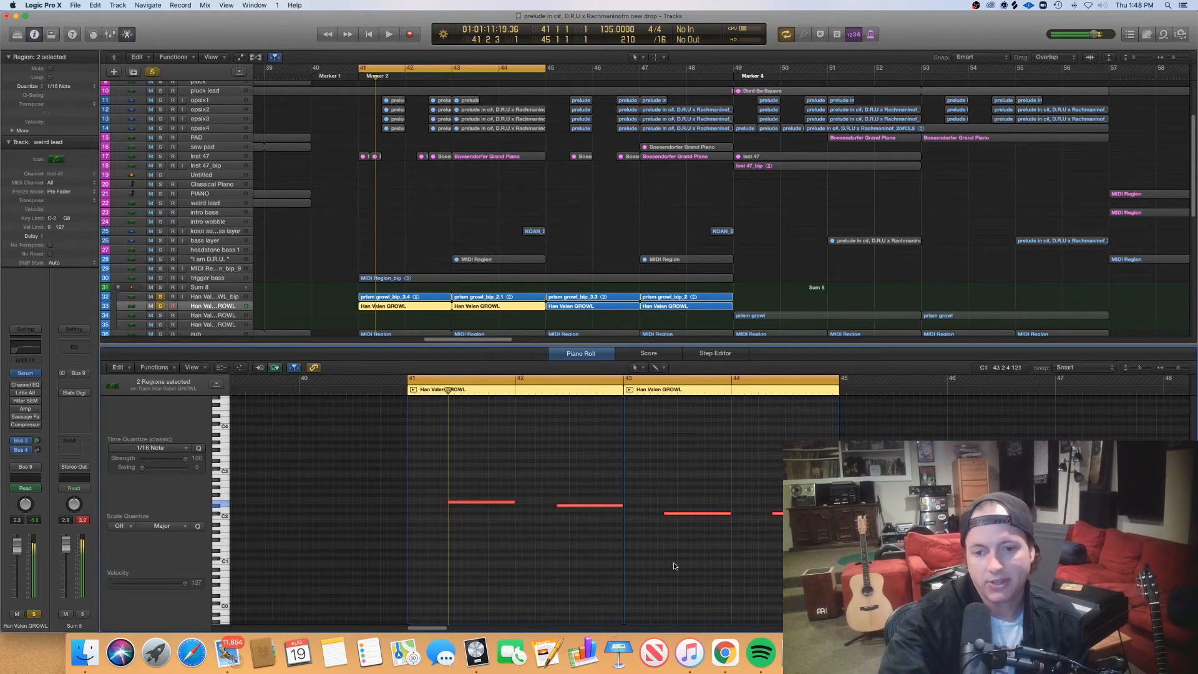
pyautogui.moveTo(682, 555); pyautogui.dragTo(788, 543)
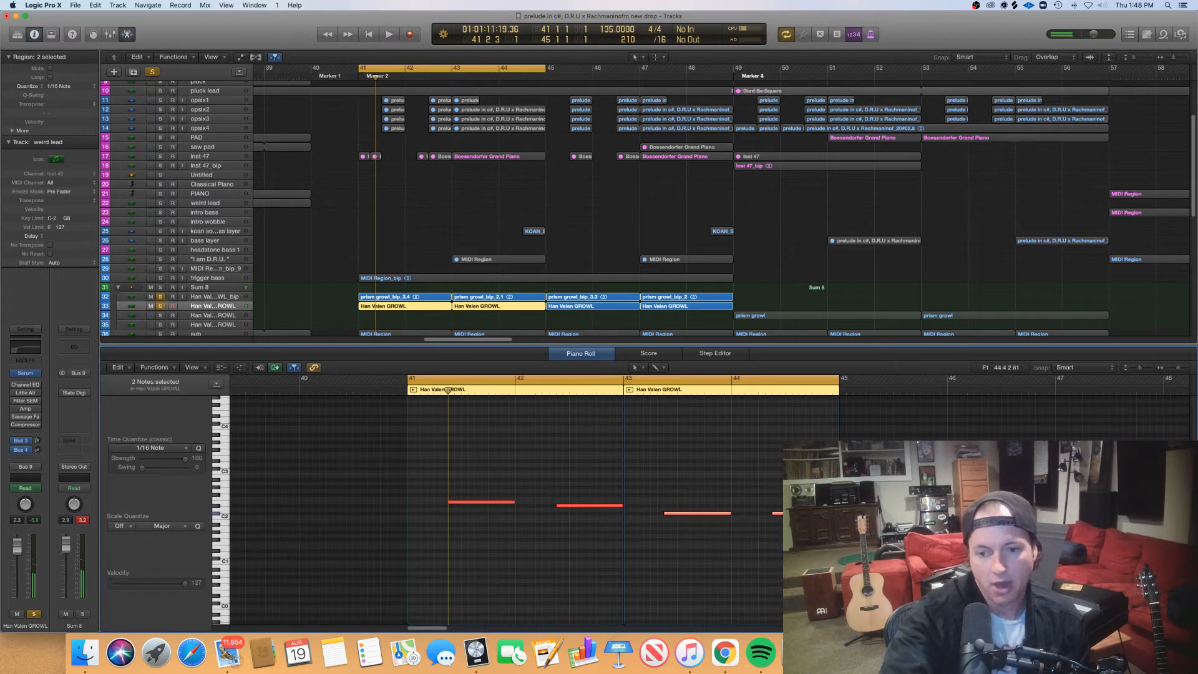
# - Play the soloed growl tracks from bar 41 to the end of the cycle range and stop
pyautogui.click(358, 75)
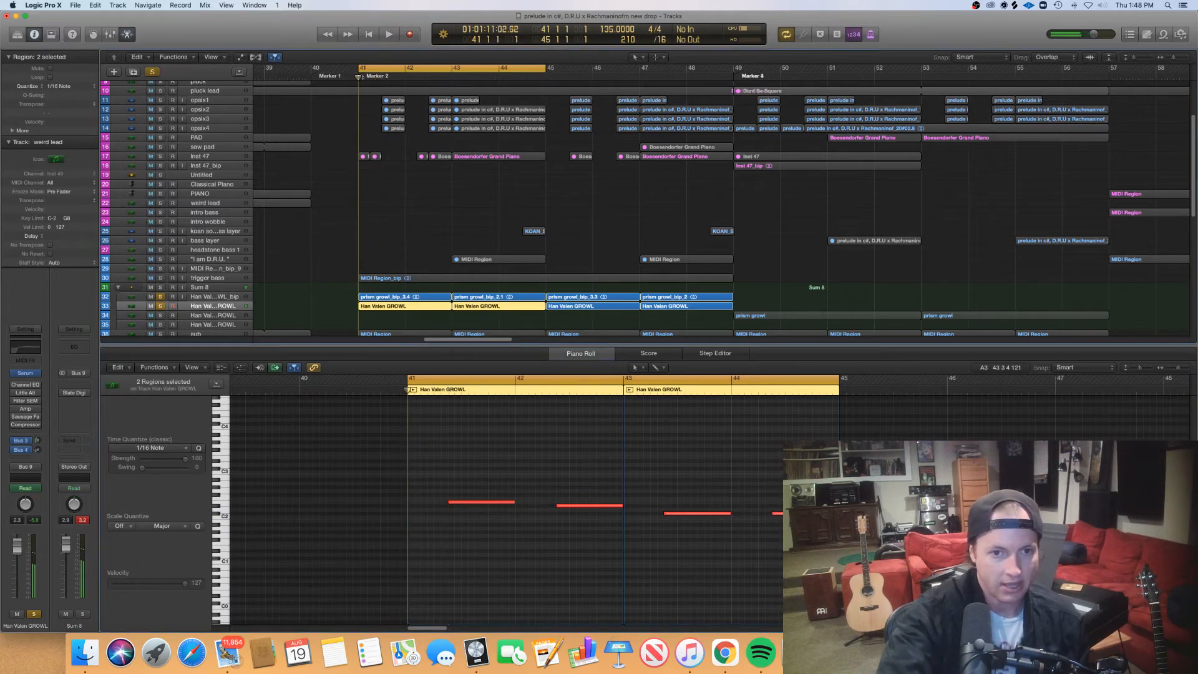
pyautogui.press('space')
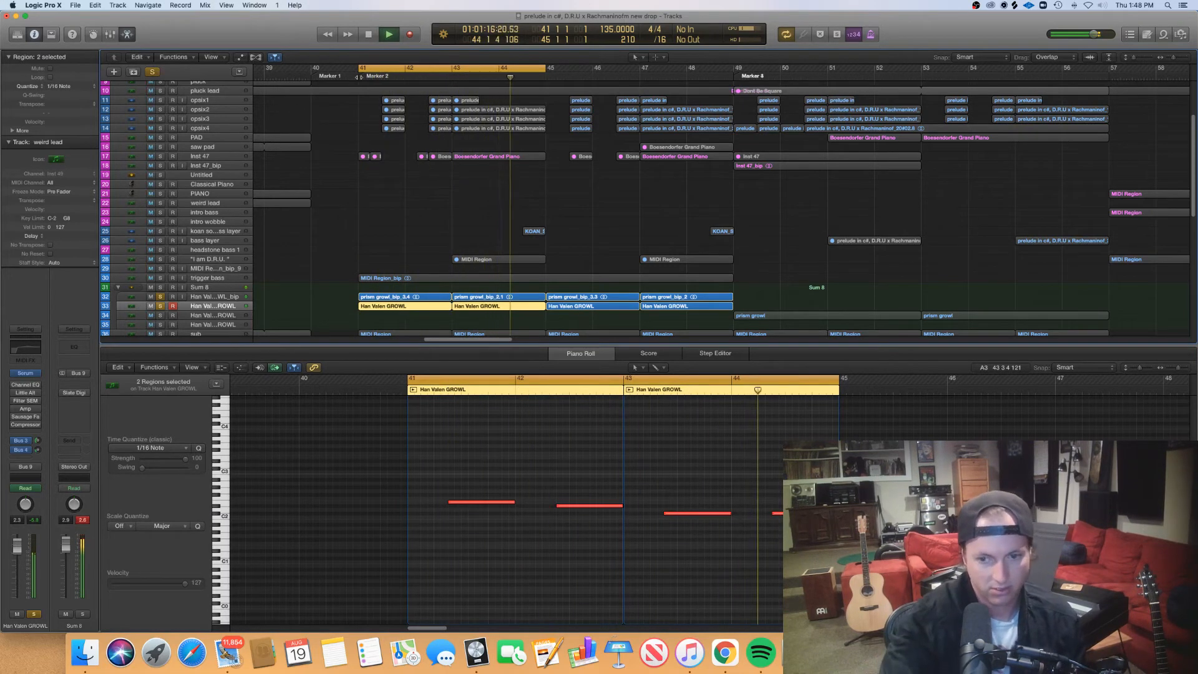
pyautogui.press('space')
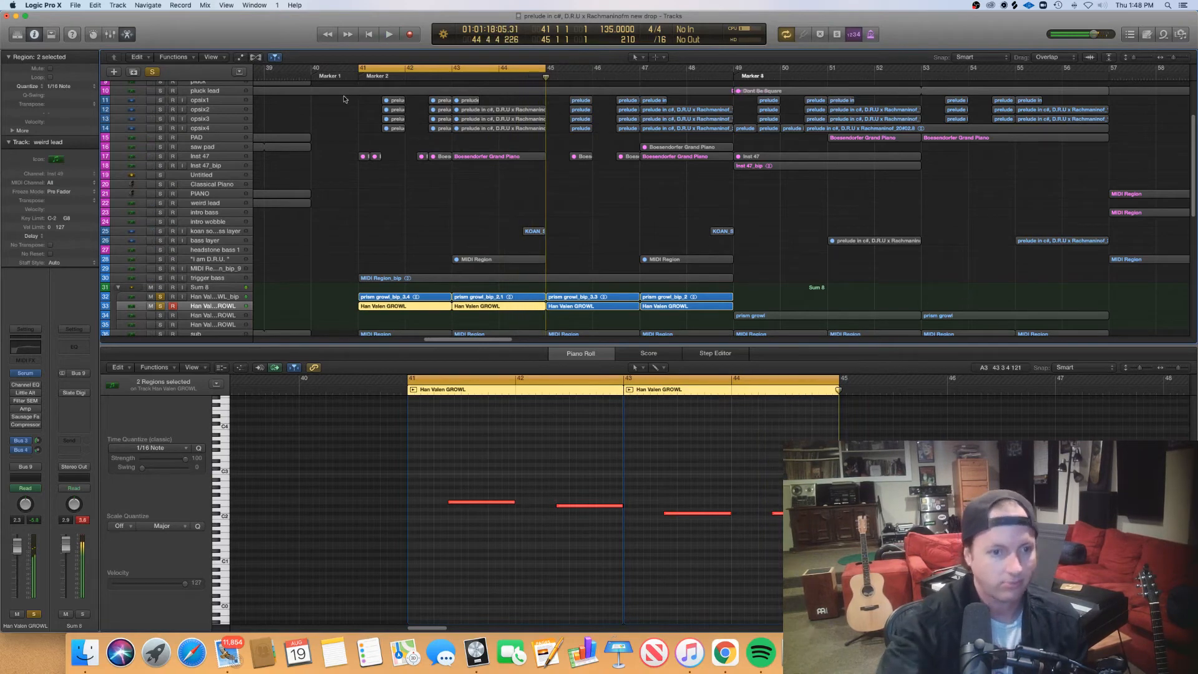
# - Reopen the Han Valen GROWL track's Serum instrument, view LFO 2 and LFO 1, and move the window over the arrangement's center
pyautogui.click(204, 310)
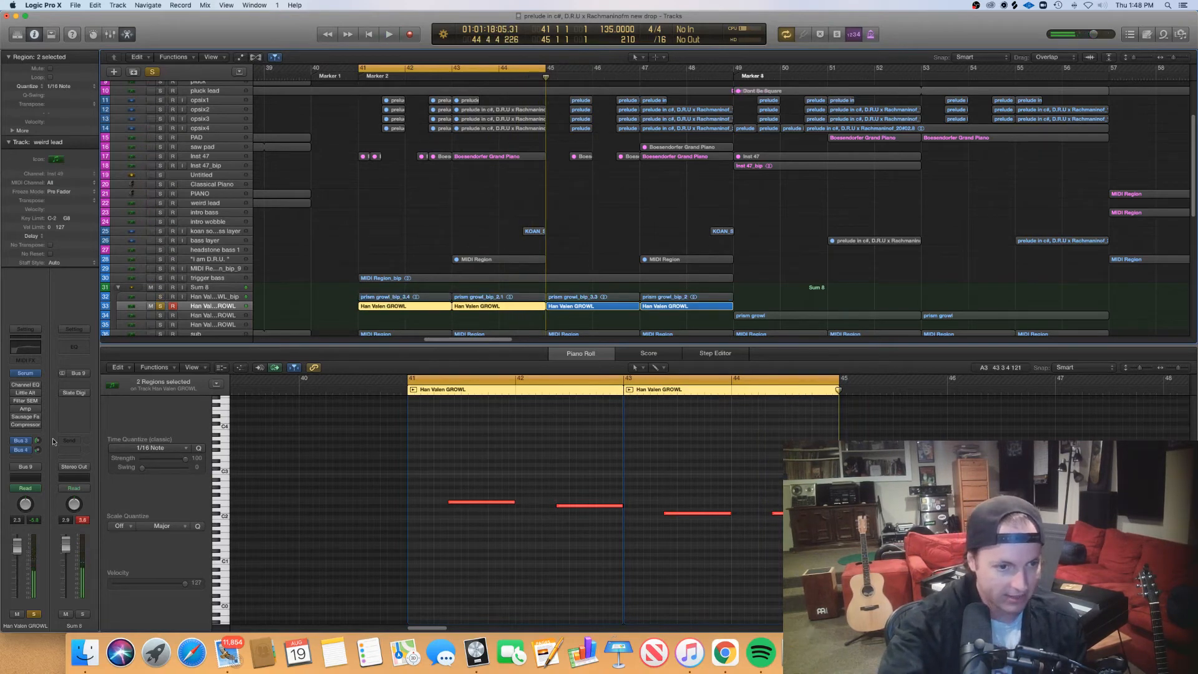
pyautogui.click(23, 373)
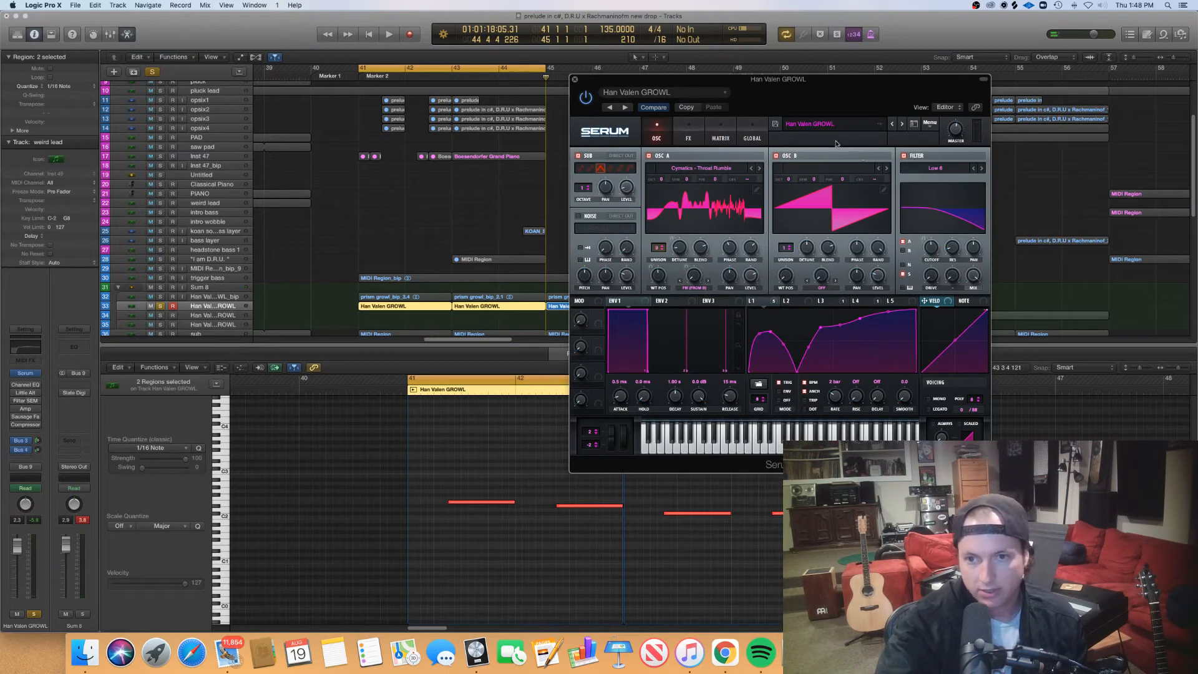
pyautogui.click(794, 302)
pyautogui.click(762, 301)
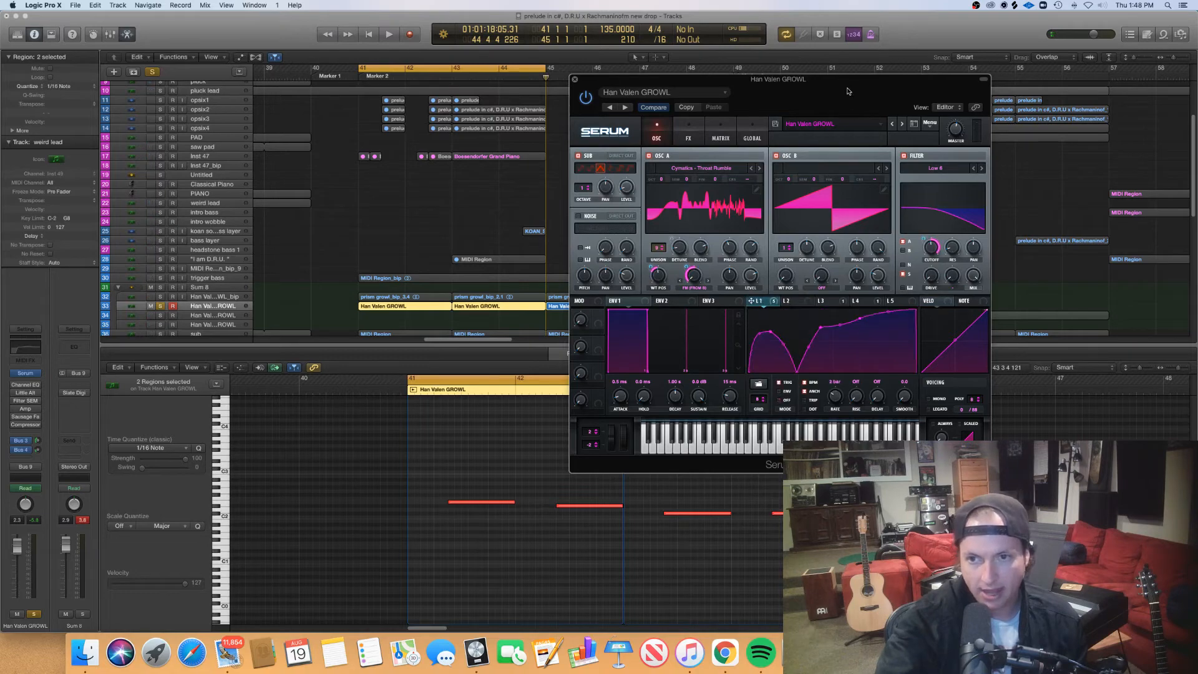
pyautogui.moveTo(847, 91); pyautogui.dragTo(641, 111)
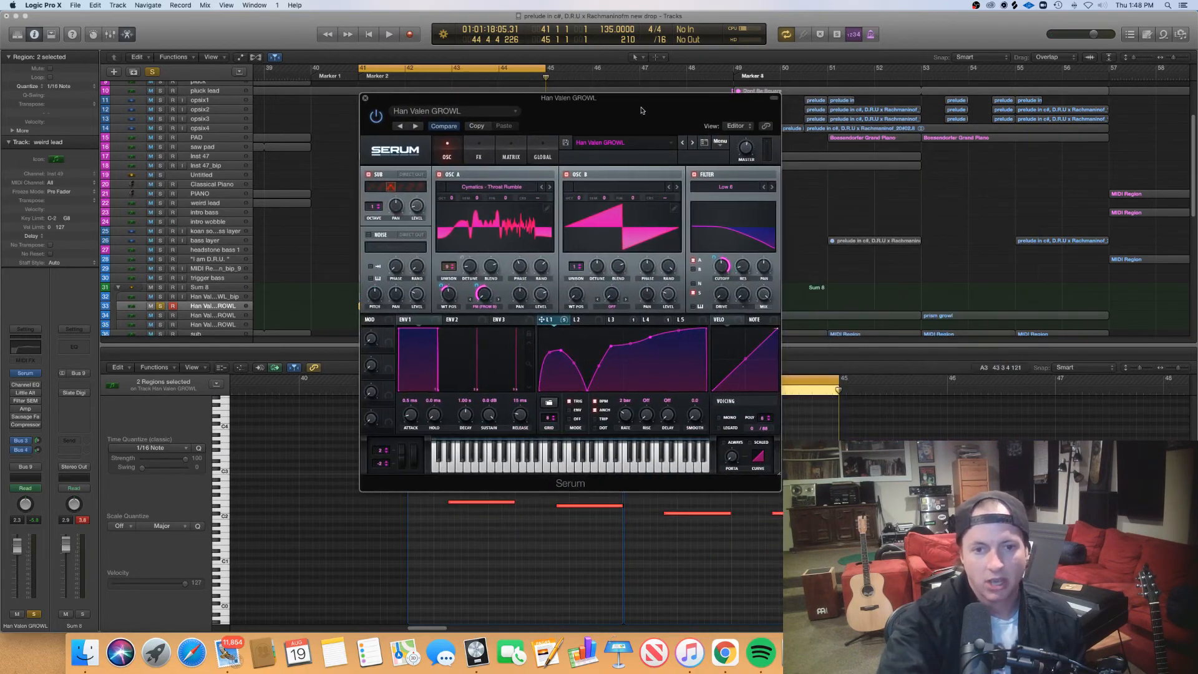
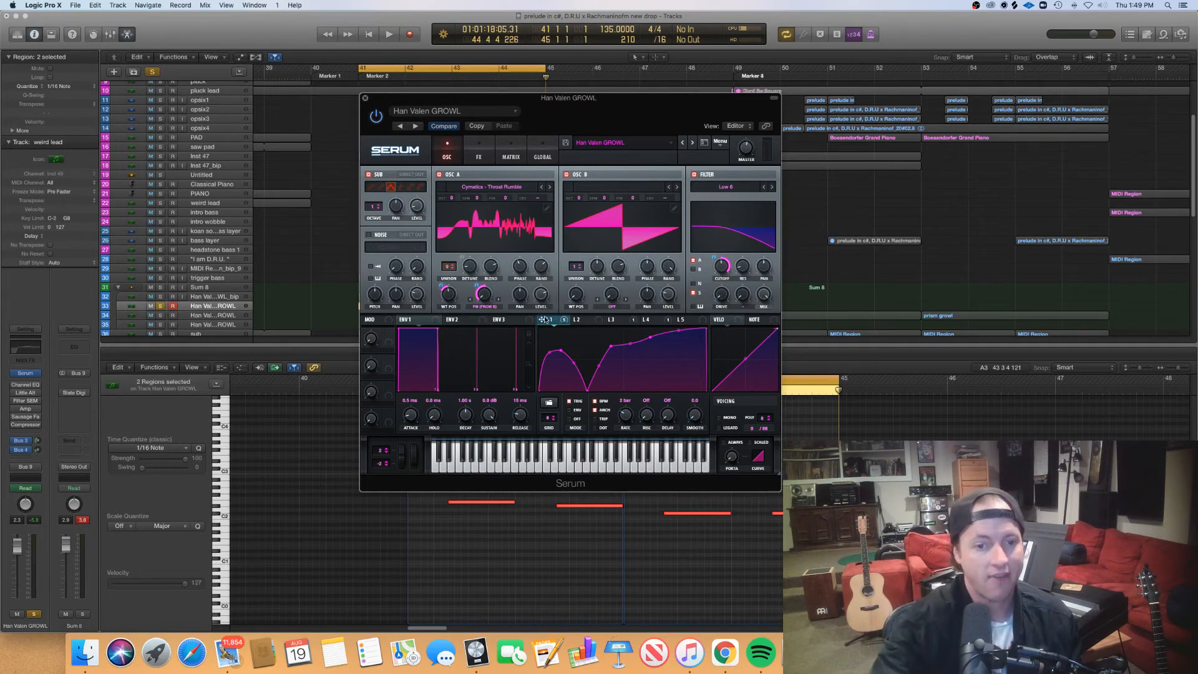
# - View the growl's effects chain in Serum down to the filter, and close the Serum window
pyautogui.click(489, 158)
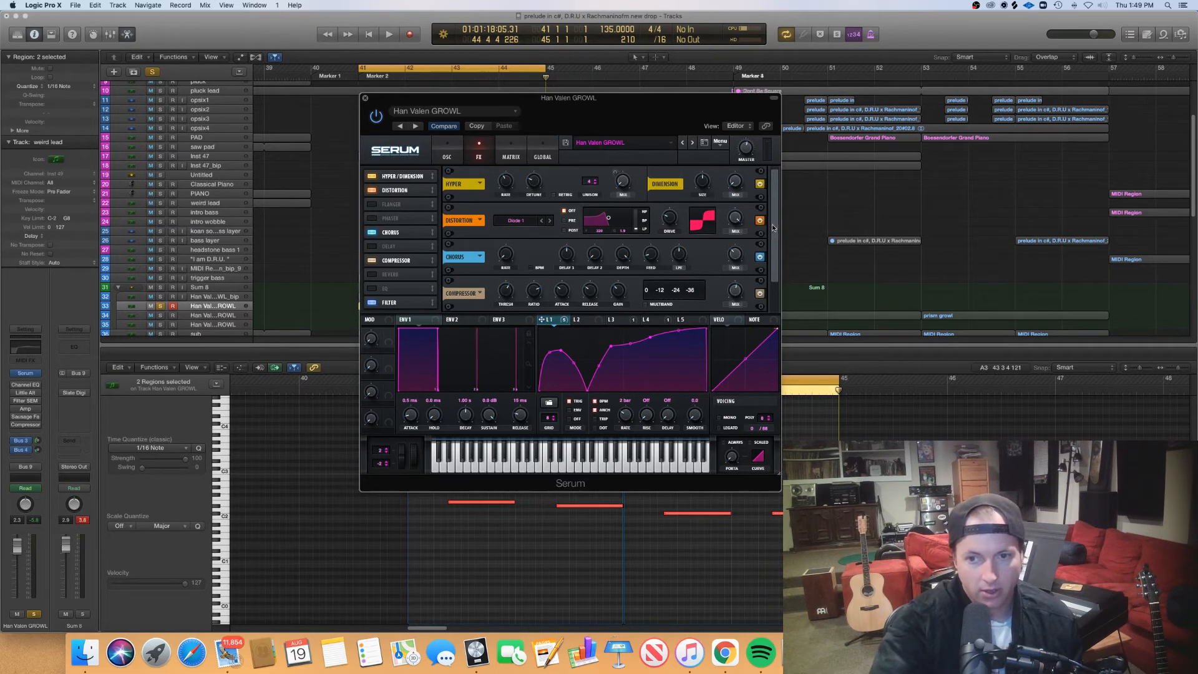
pyautogui.moveTo(772, 228); pyautogui.dragTo(780, 254)
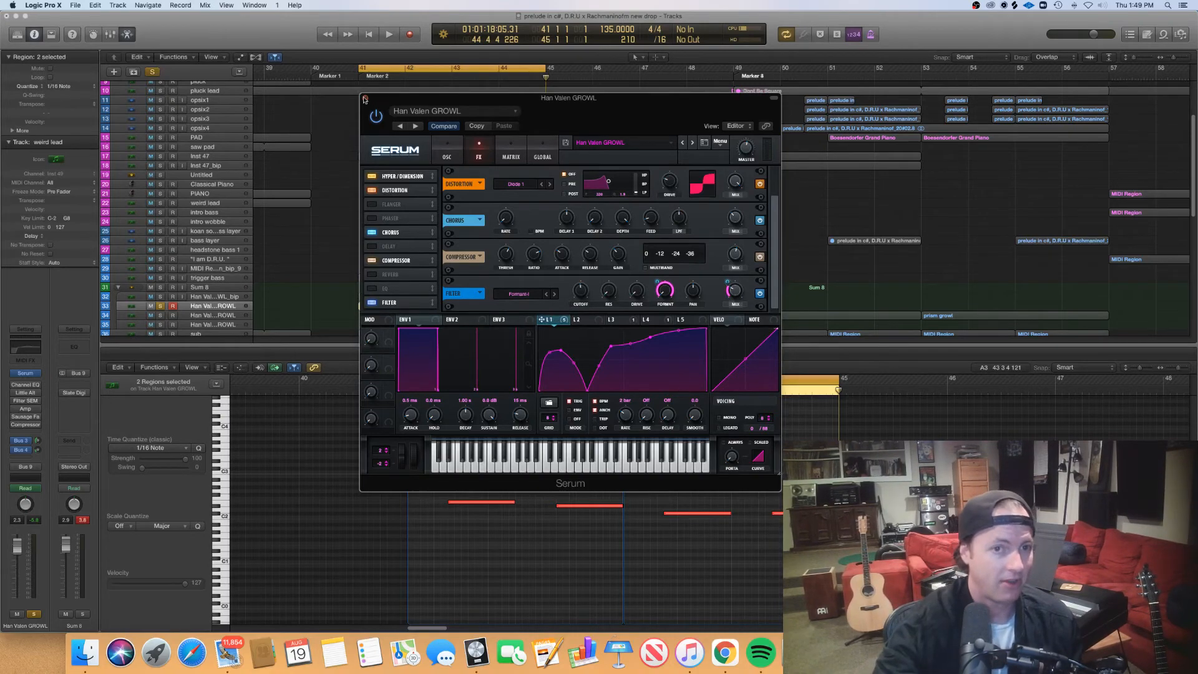
pyautogui.click(364, 99)
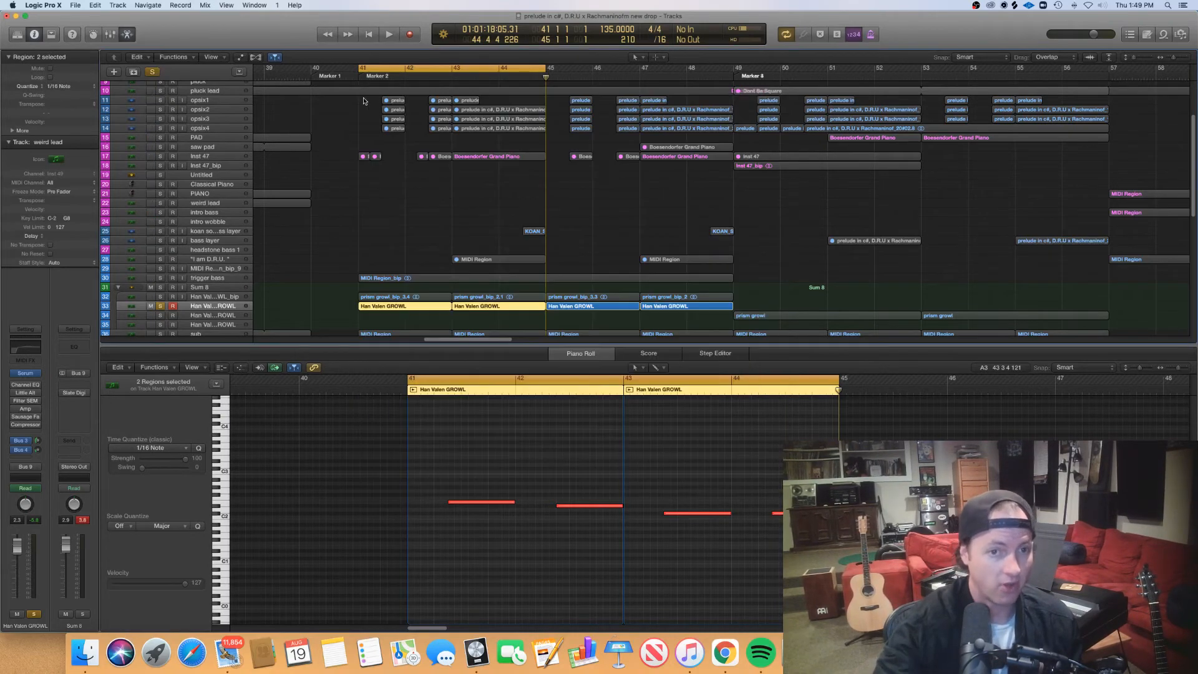
# - Unsolo the Han Valen GROWL track and move the cycle range to bars 45–49
pyautogui.click(160, 305)
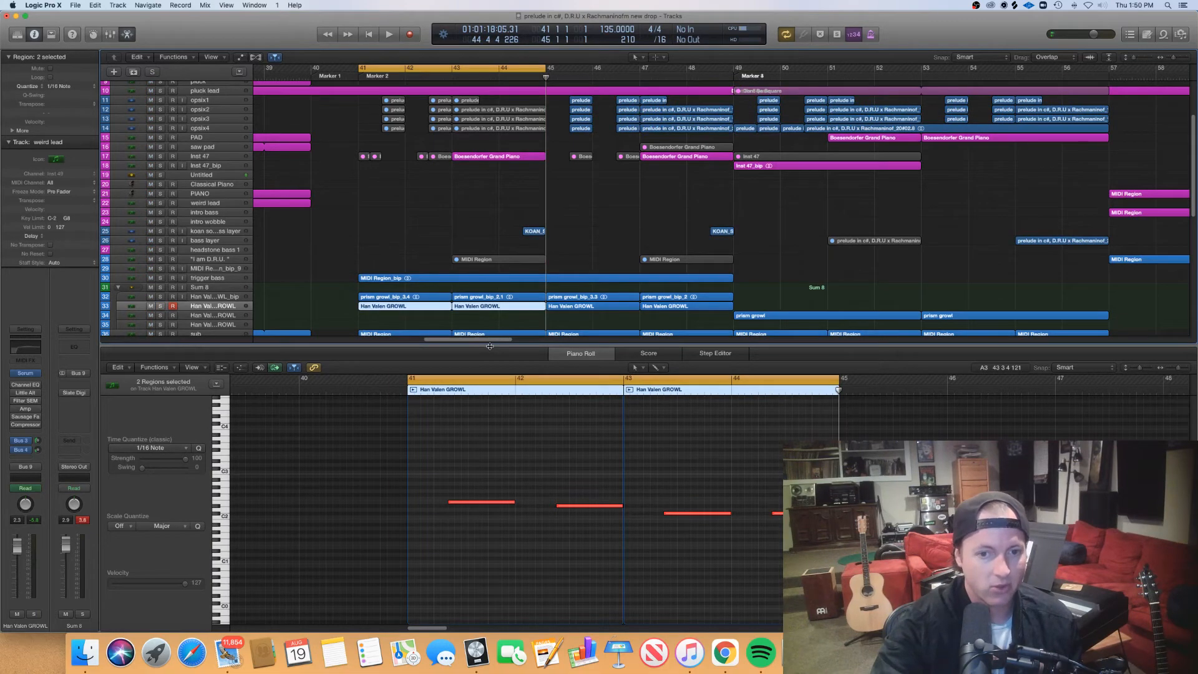
pyautogui.press('e')
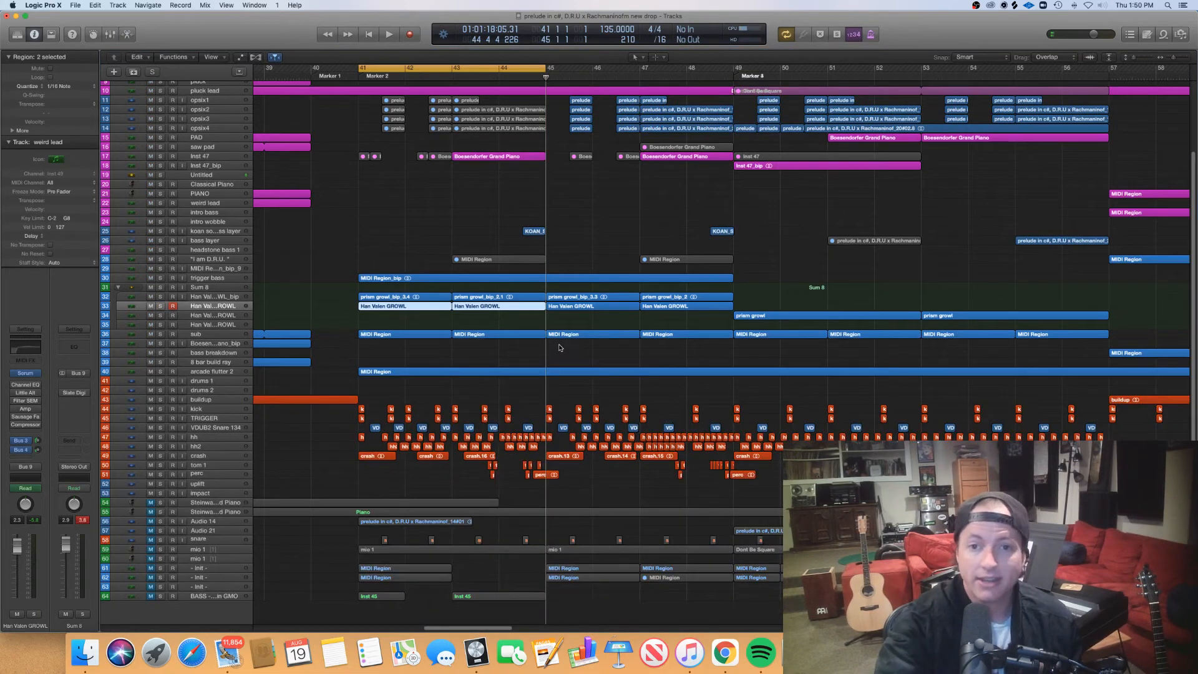
pyautogui.hscroll(3, 561, 272)
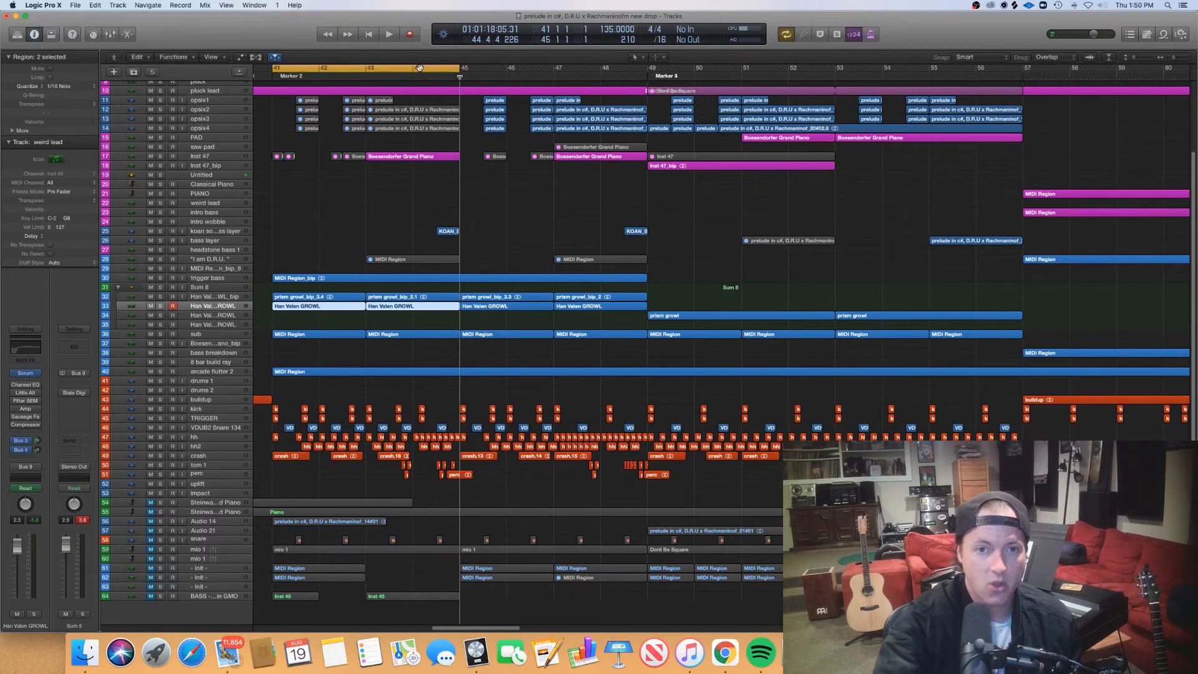
pyautogui.moveTo(417, 67); pyautogui.dragTo(598, 105)
pyautogui.click(537, 184)
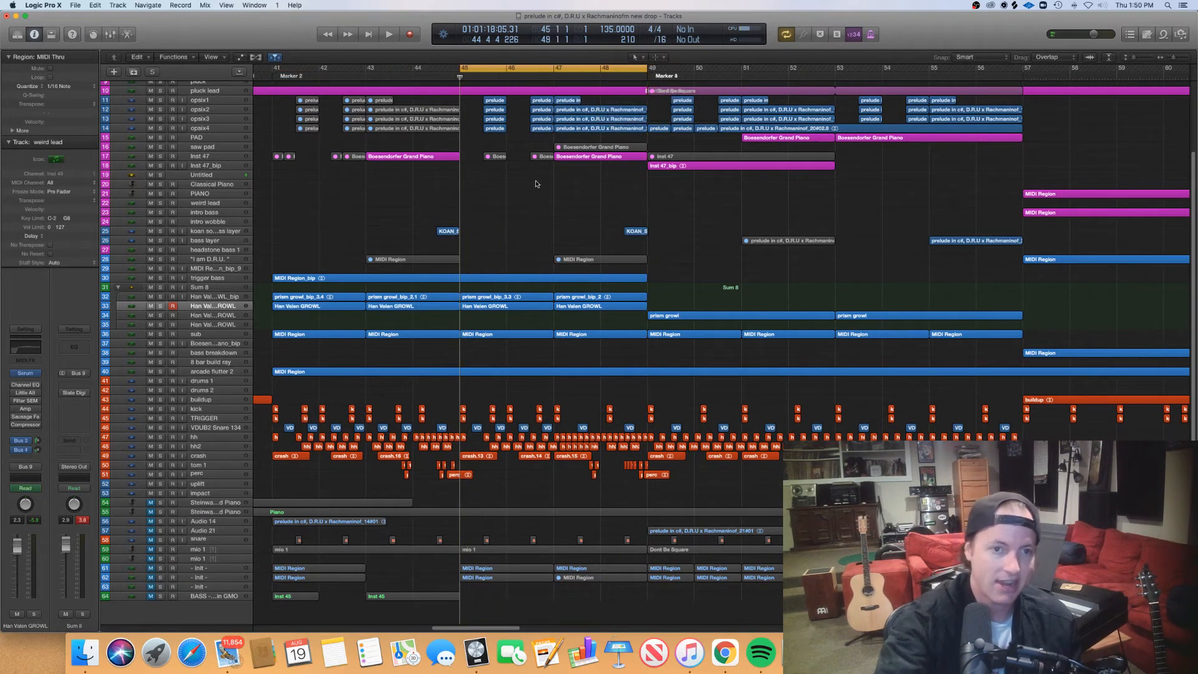
# - Select the four opaix regions in bar 45 and examine the opaix1 track's waveforms in the audio editor
pyautogui.click(207, 102)
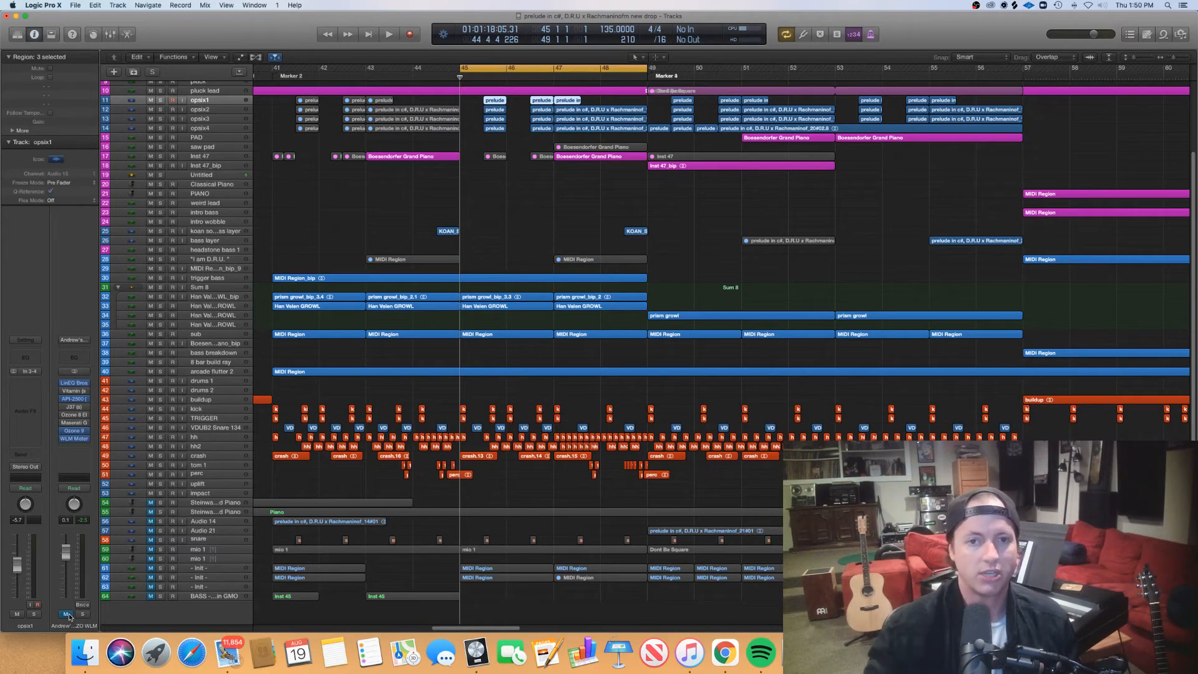
pyautogui.moveTo(509, 145); pyautogui.dragTo(496, 104)
pyautogui.doubleClick(497, 105)
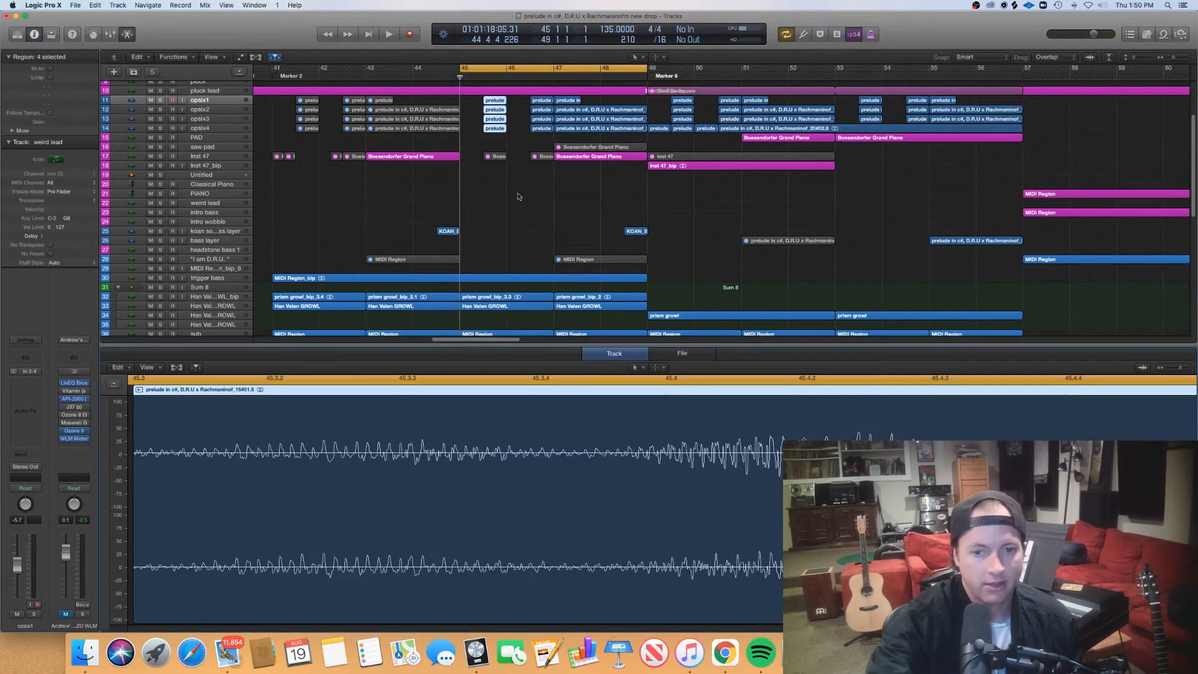
pyautogui.scroll(-10, 675, 460)
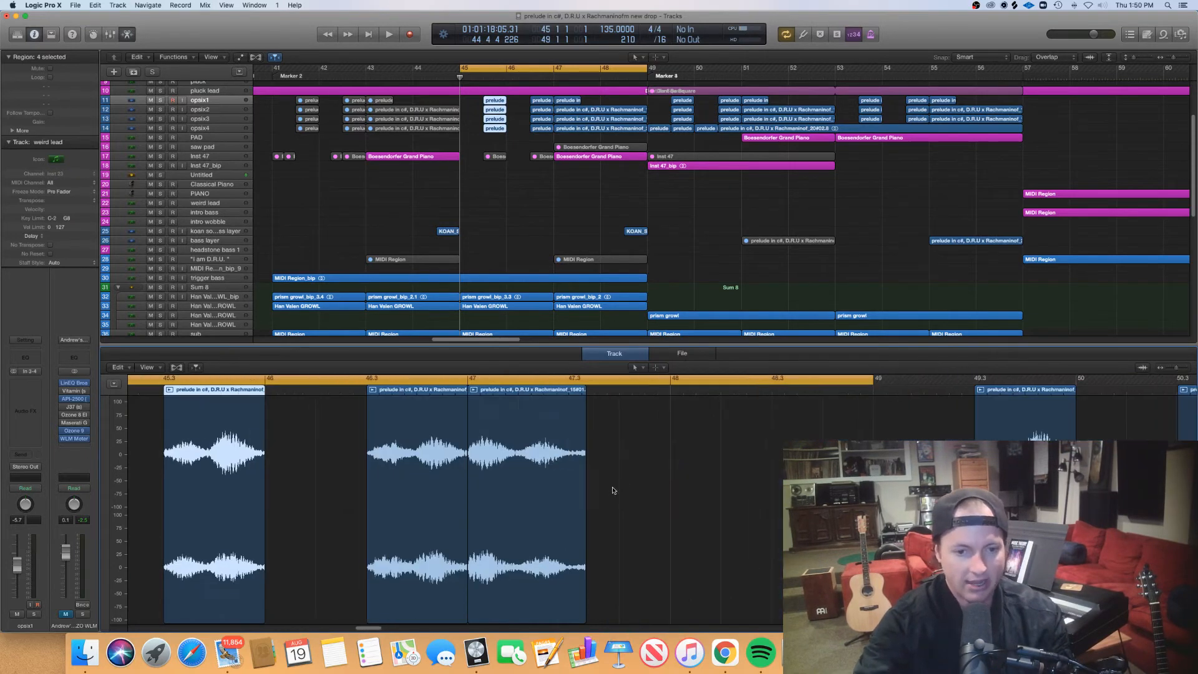
pyautogui.hscroll(-8, 608, 479)
pyautogui.scroll(5, 597, 477)
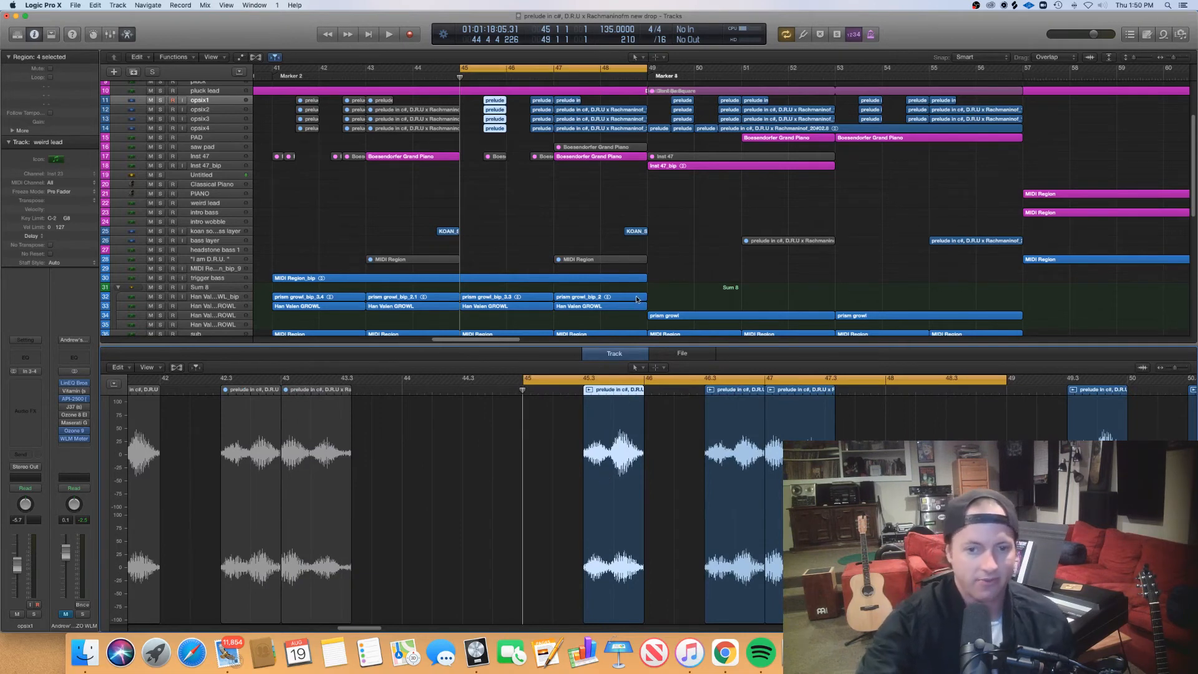
pyautogui.press('e')
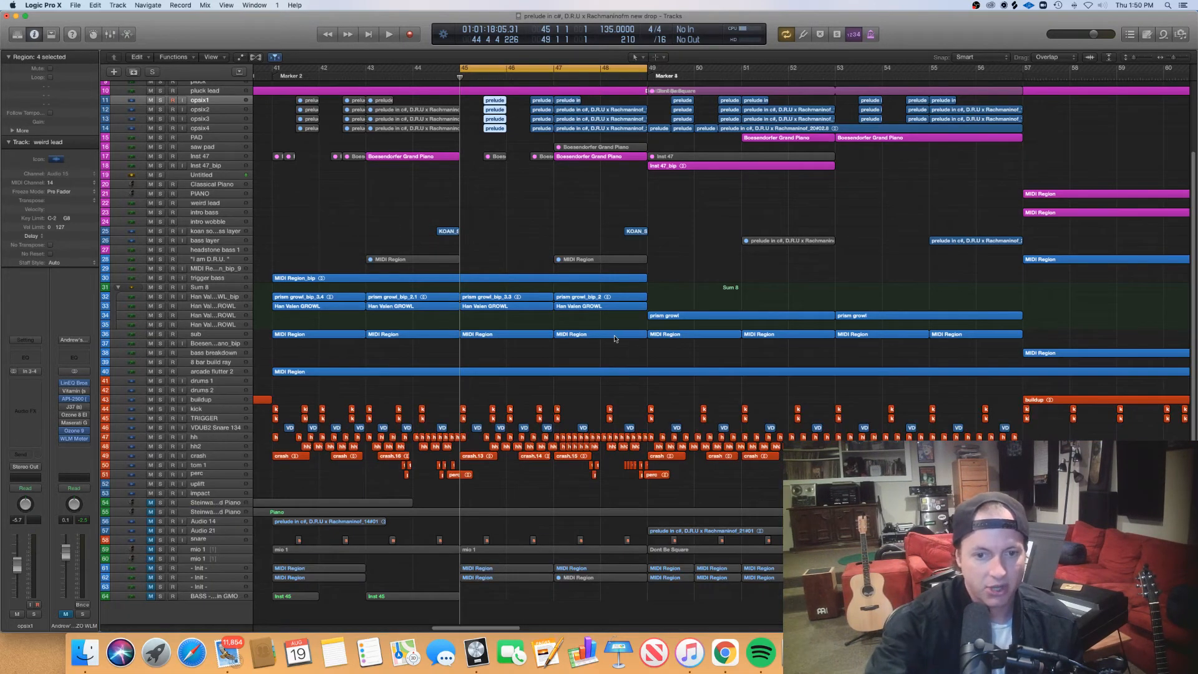
# - Turn off the cycle range and move the playhead from bar 41 to bar 49
pyautogui.hscroll(-5, 371, 94)
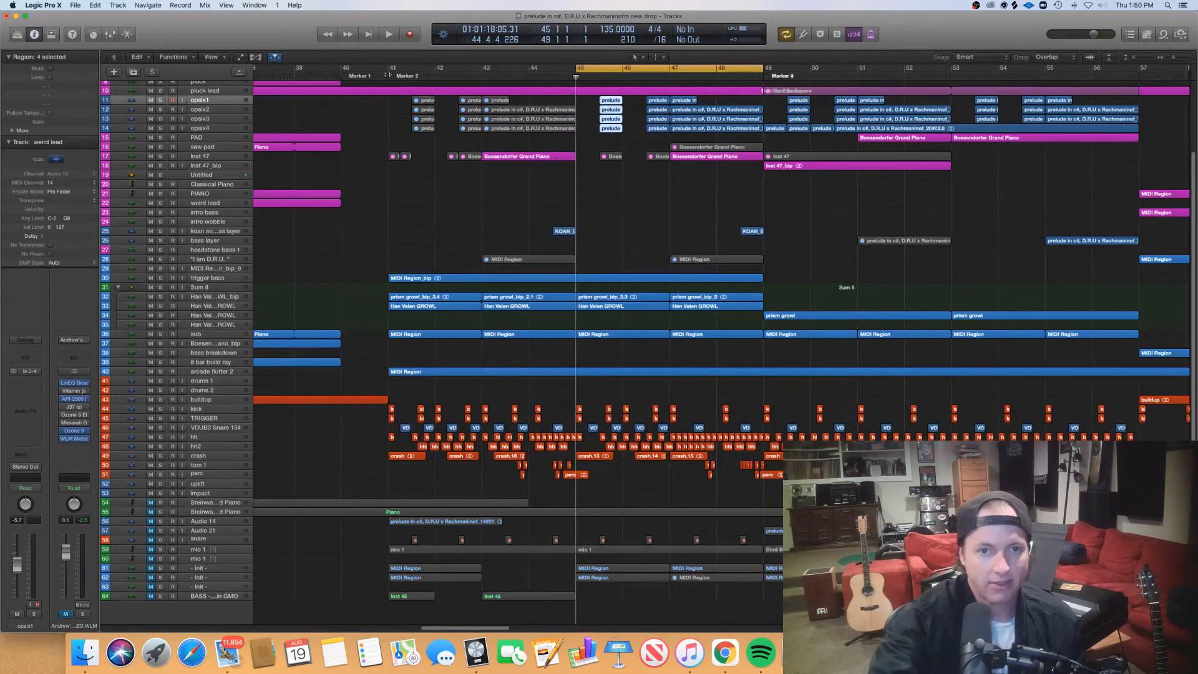
pyautogui.click(388, 76)
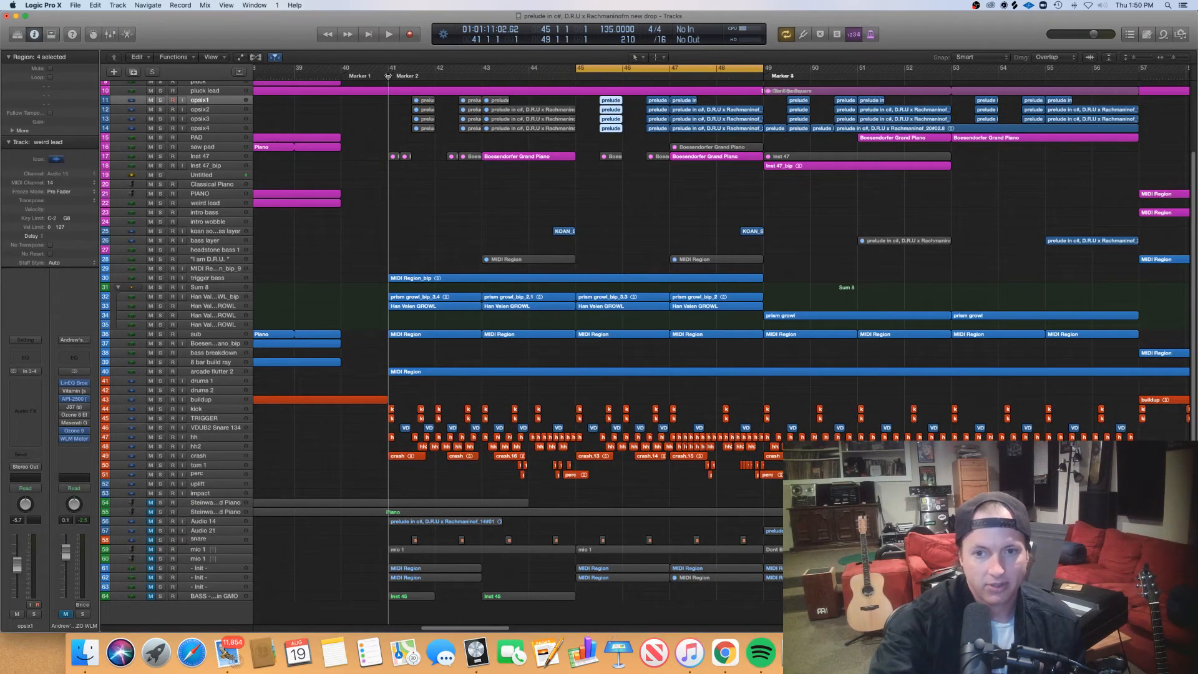
pyautogui.moveTo(388, 75); pyautogui.dragTo(753, 68)
pyautogui.click(752, 69)
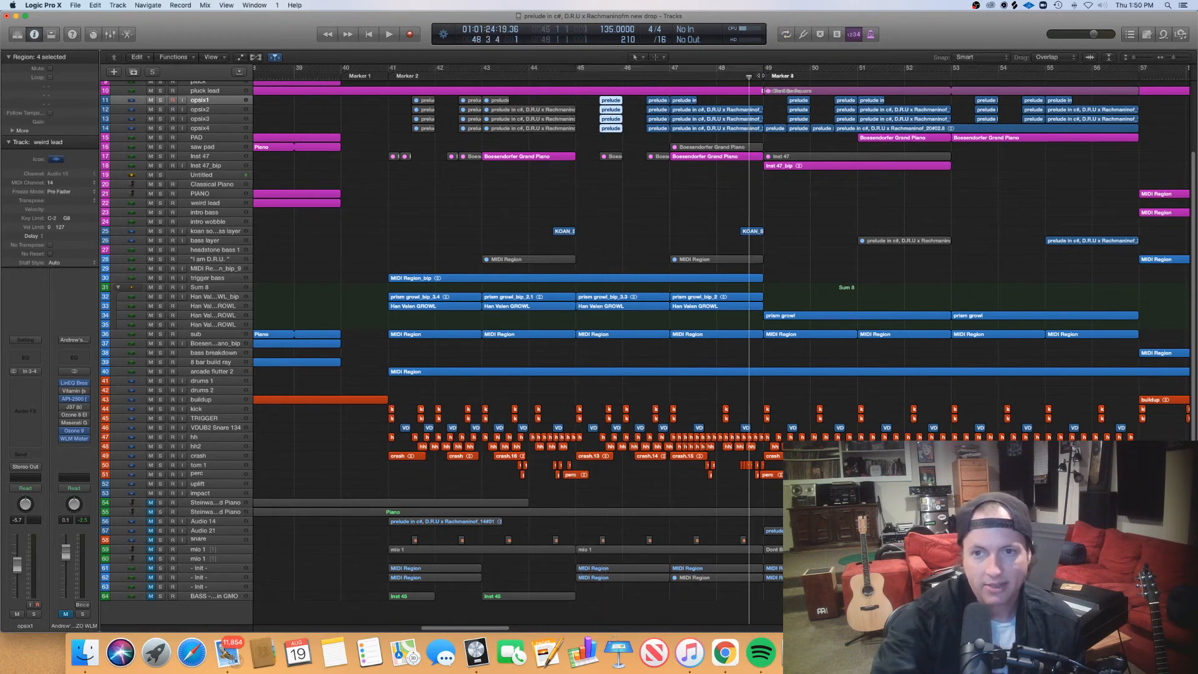
pyautogui.click(763, 75)
pyautogui.hscroll(1, 725, 124)
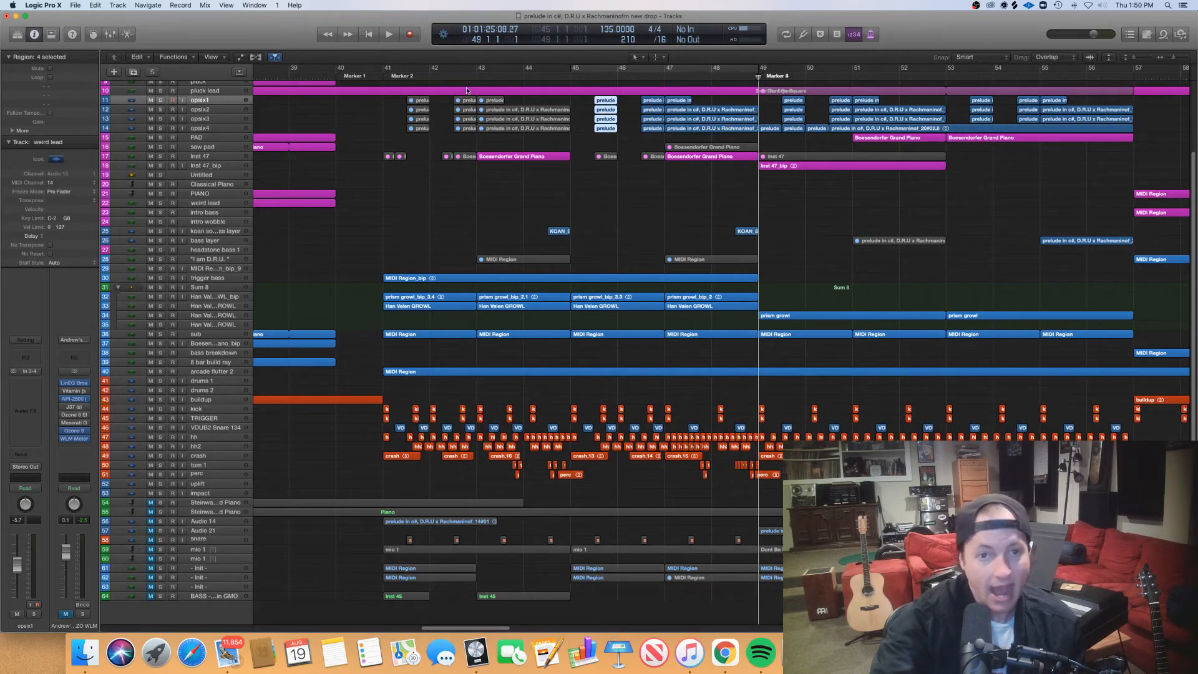
# - Start playback from bar 43, jump back to just before bar 40, and unmute the output channel
pyautogui.click(384, 78)
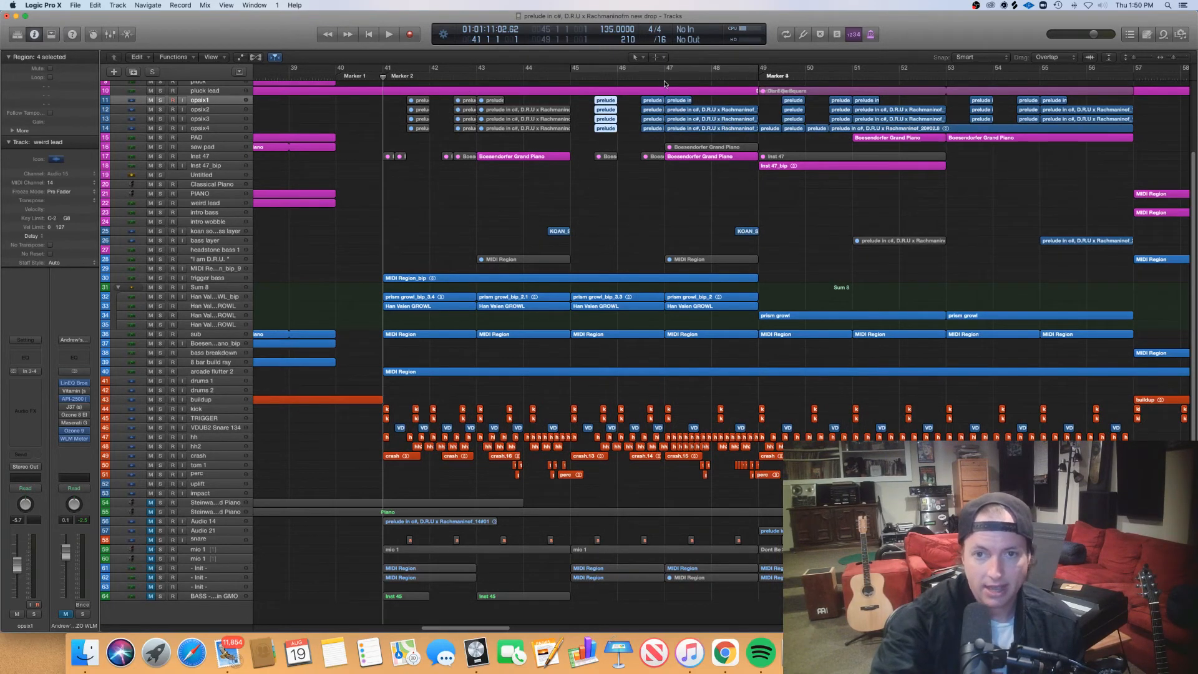
pyautogui.click(616, 77)
pyautogui.click(488, 77)
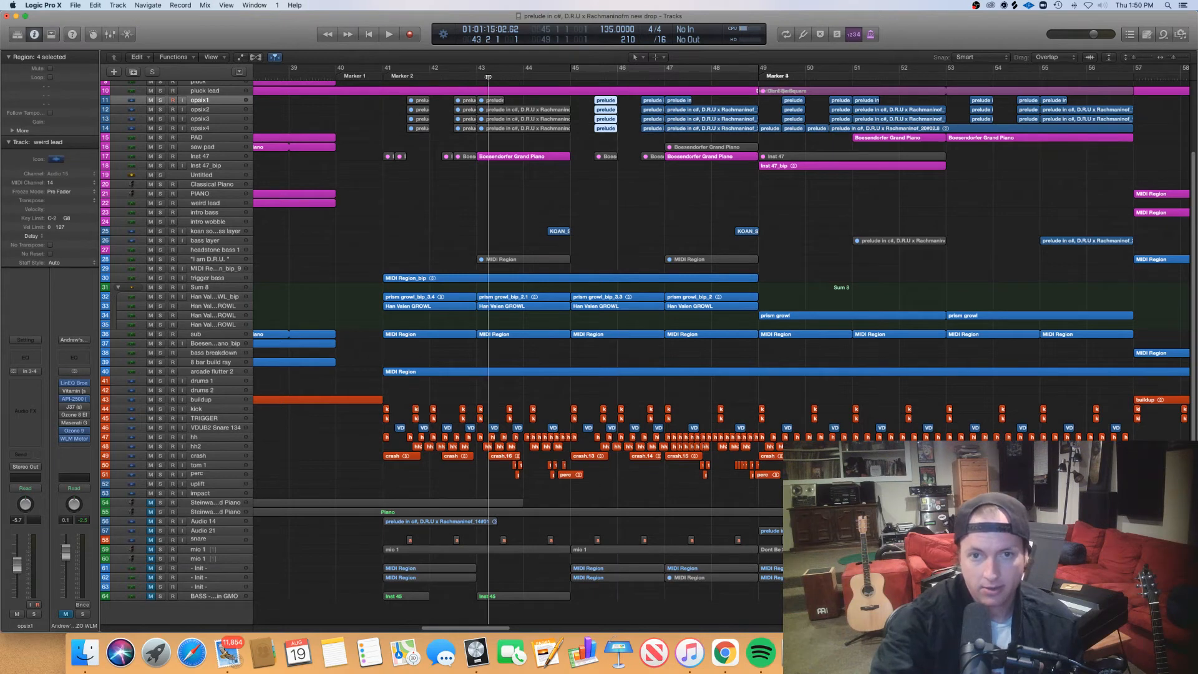
pyautogui.press('space')
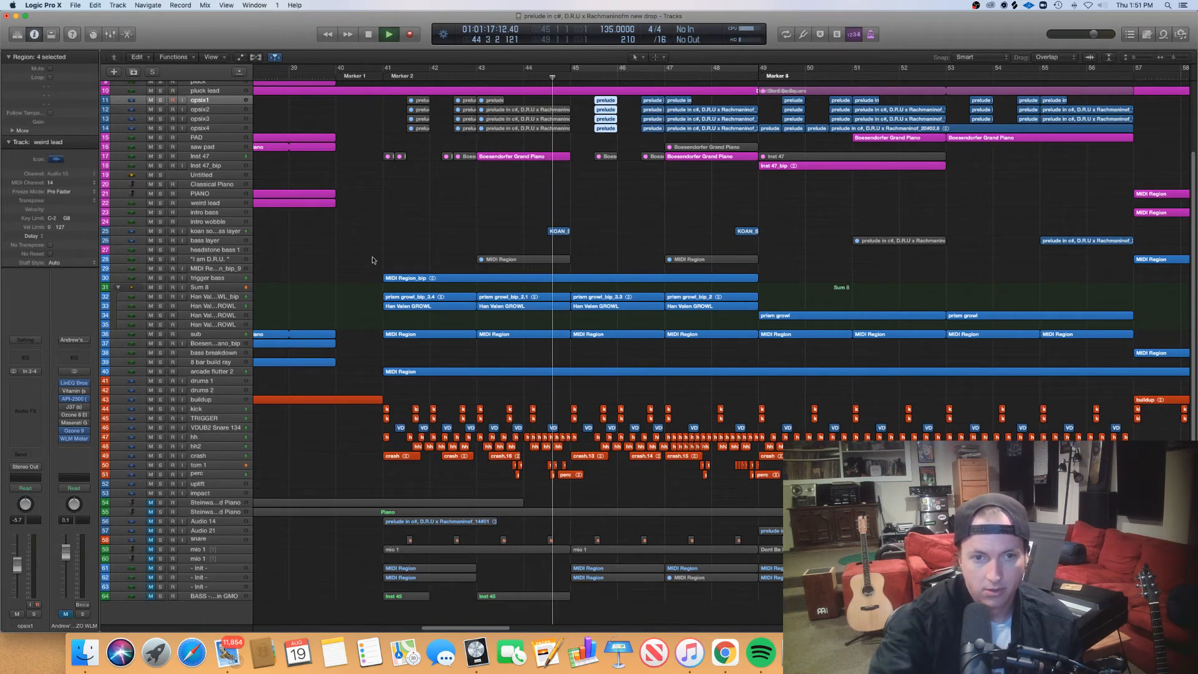
pyautogui.click(348, 77)
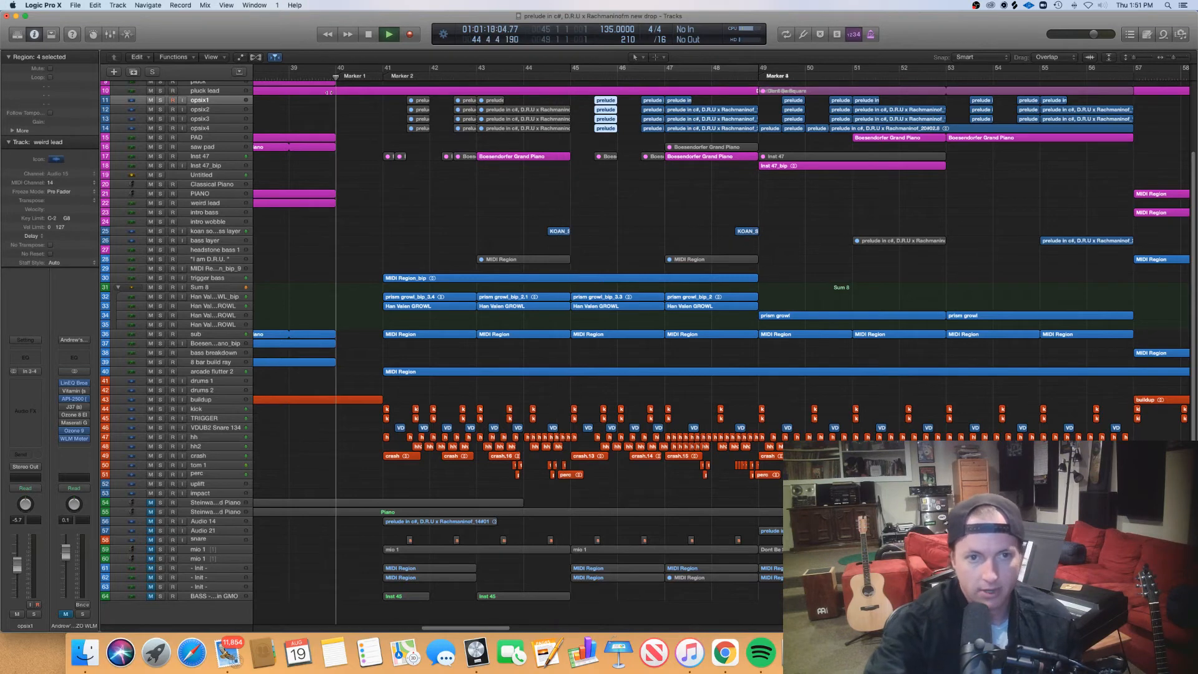
pyautogui.click(65, 614)
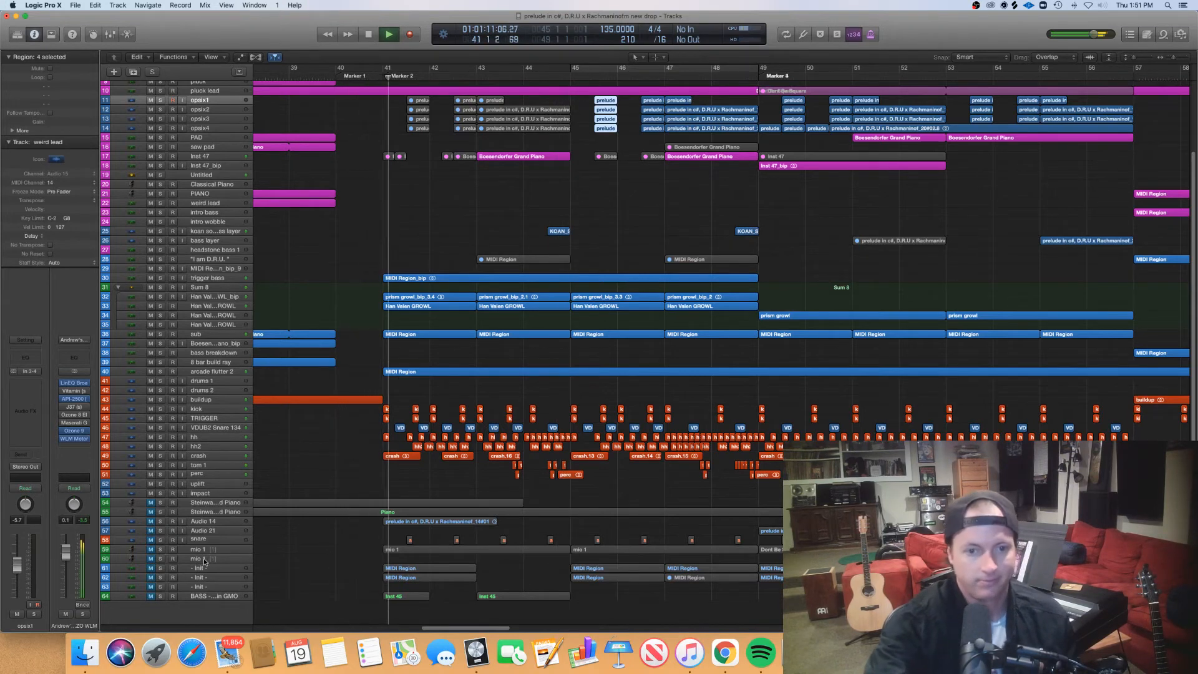
# - Listen to the full drop through bar 57, following the arrangement, and stop playback
pyautogui.hscroll(5, 507, 418)
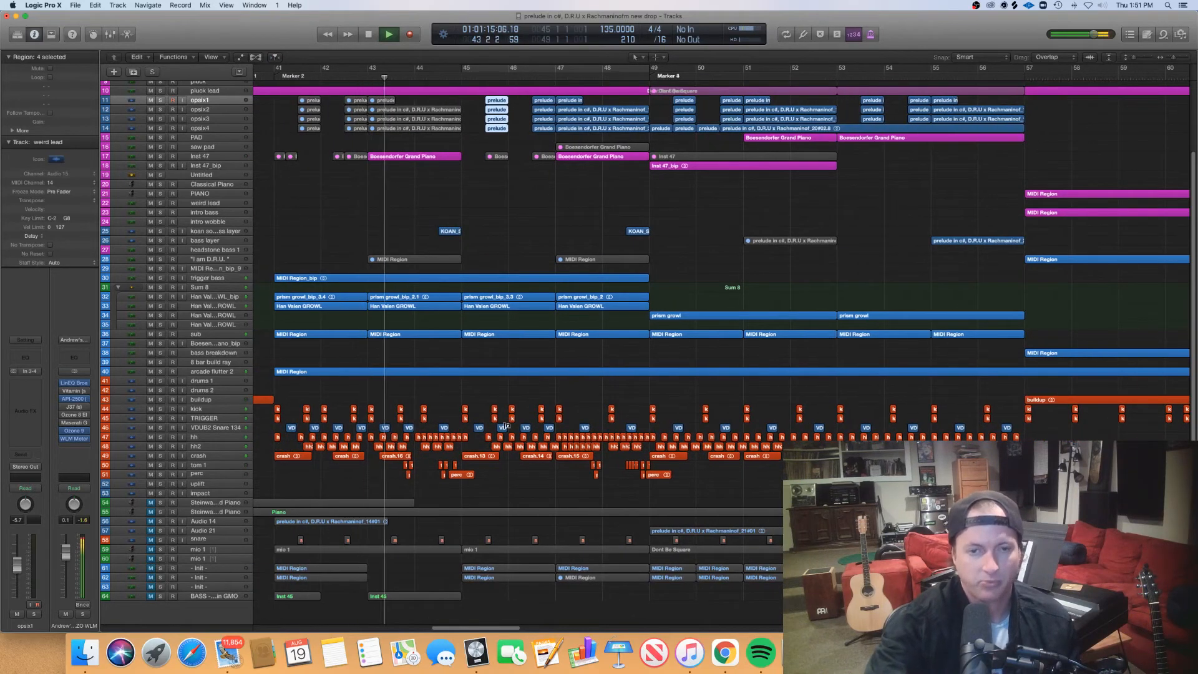
pyautogui.hscroll(2, 504, 428)
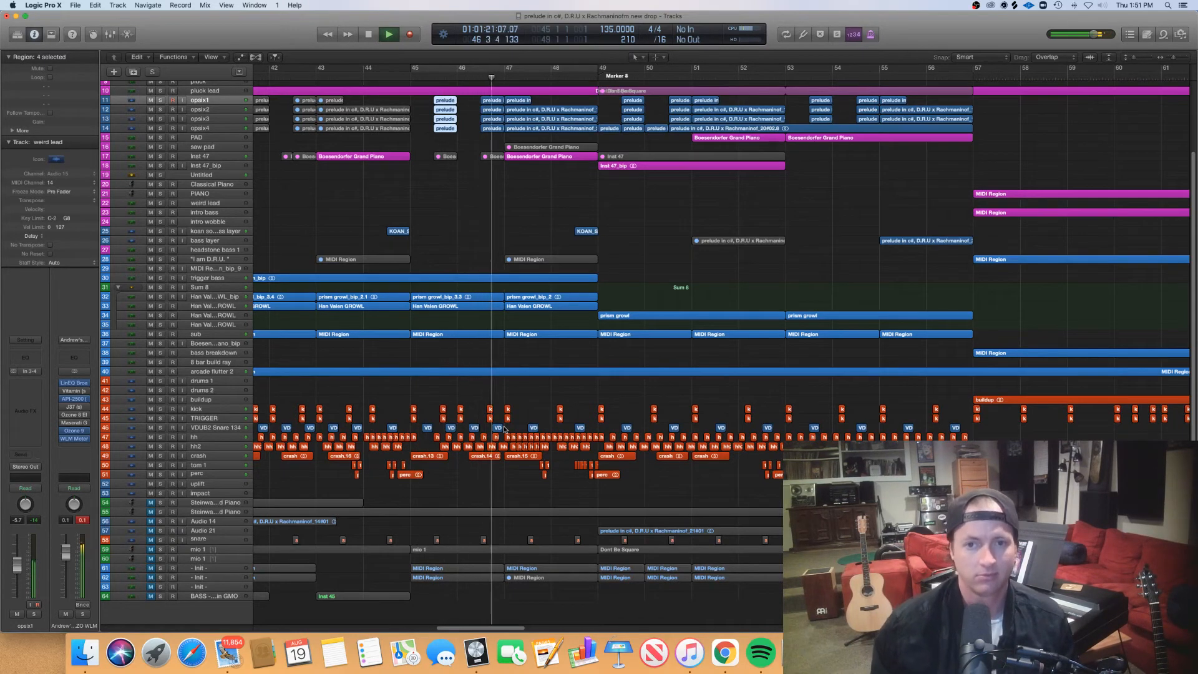
pyautogui.hscroll(3, 587, 357)
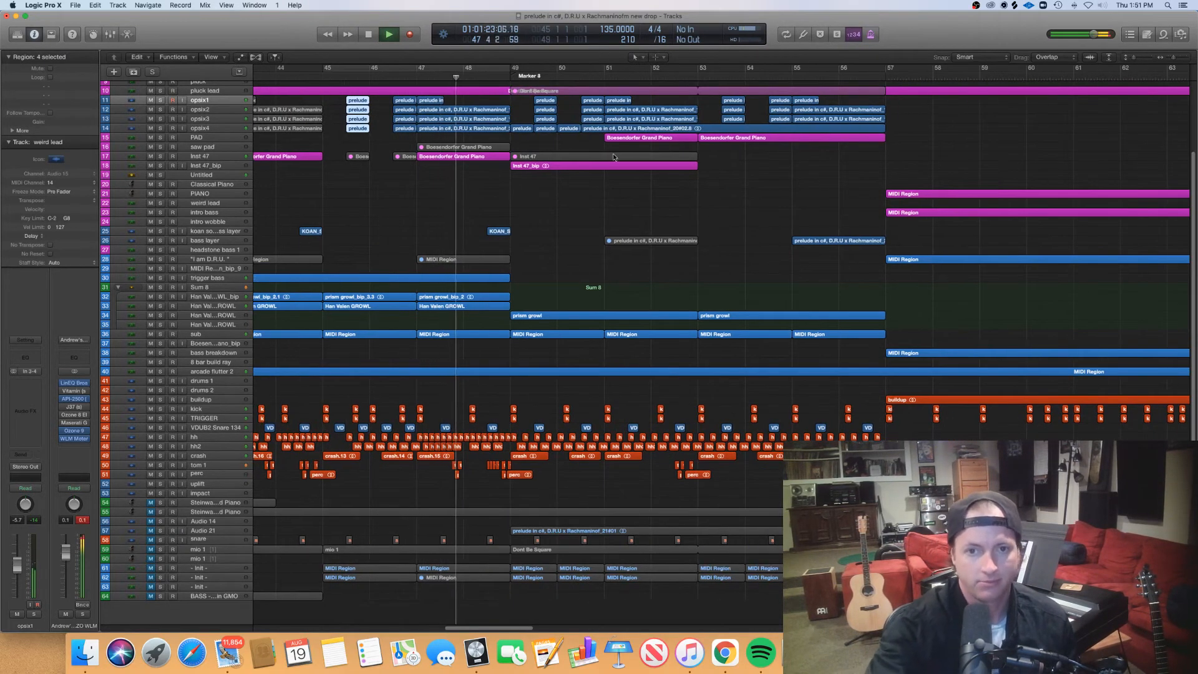
pyautogui.click(563, 199)
pyautogui.press('super+Right')
pyautogui.press('super+Right')
pyautogui.press('super+Right')
pyautogui.press('super+Right')
pyautogui.press('super+Right')
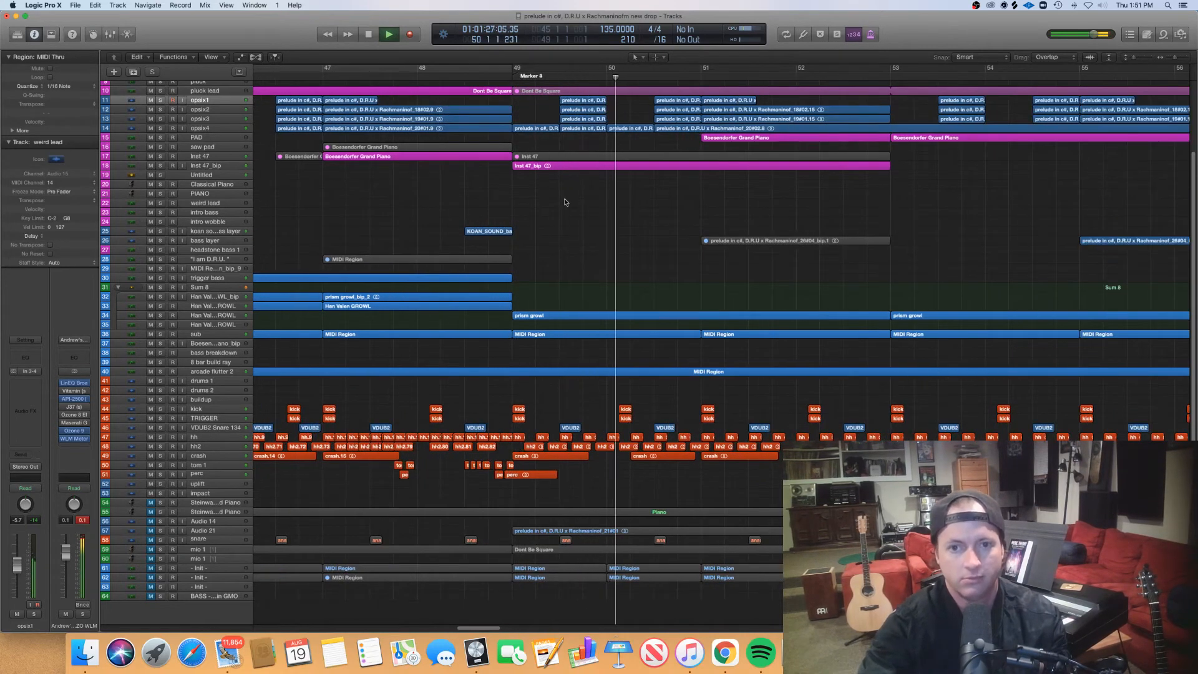
pyautogui.press('super+Left')
pyautogui.press('super+Left')
pyautogui.press('super+Left')
pyautogui.press('super+Left')
pyautogui.press('super+Left')
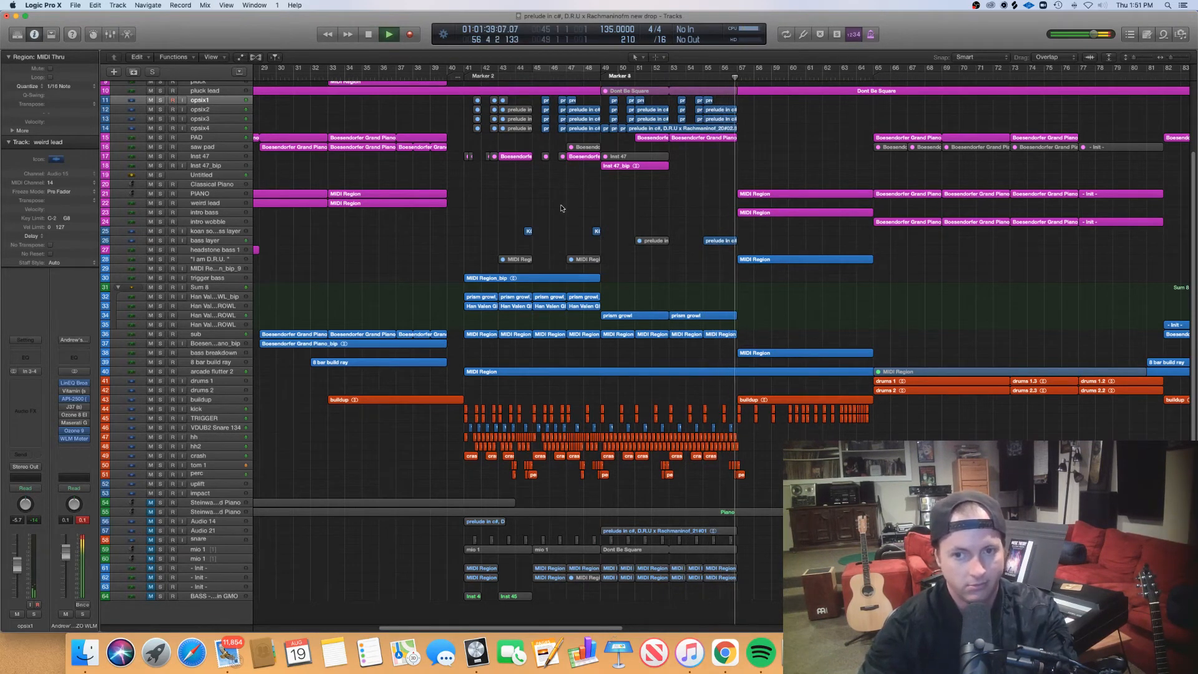
pyautogui.press('space')
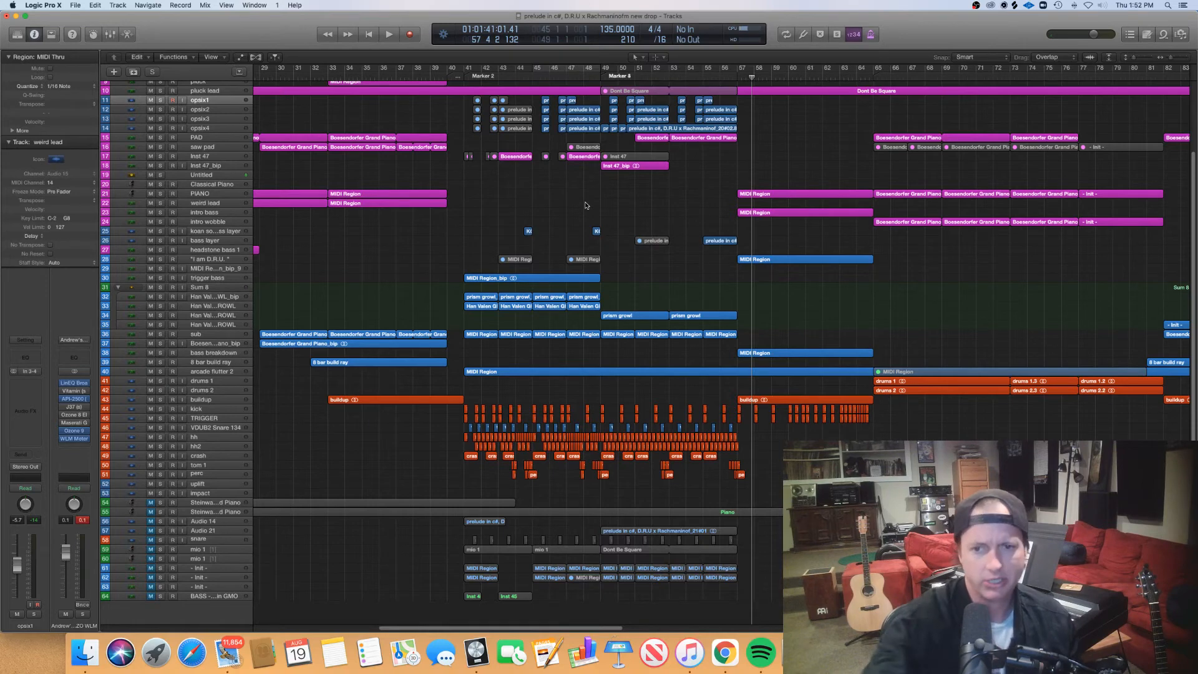
# - Return the playhead to bar 49, where the drop's prism growl regions begin
pyautogui.hscroll(5, 583, 225)
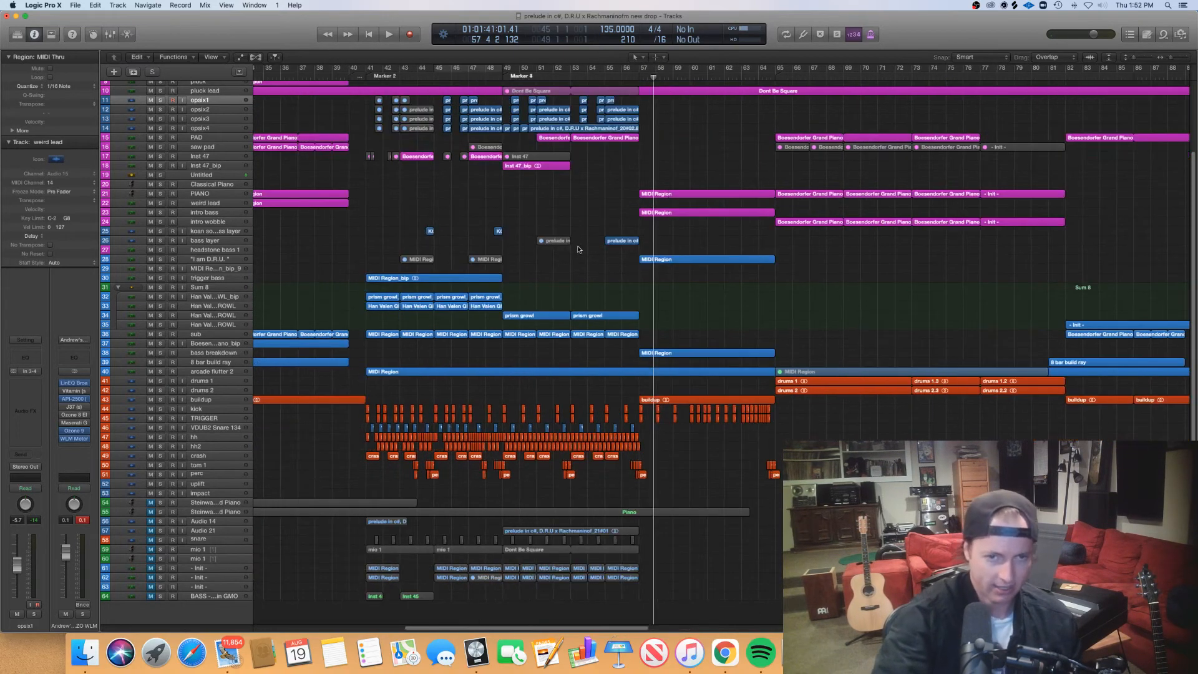
pyautogui.hscroll(-3, 579, 249)
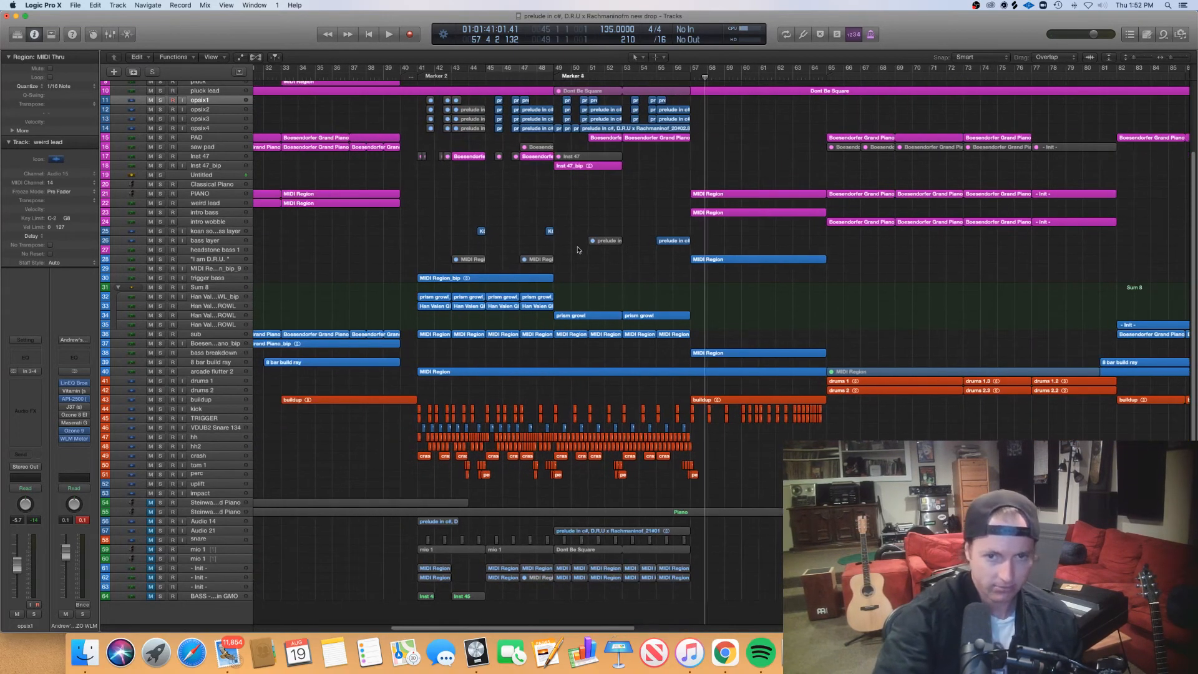
pyautogui.click(552, 75)
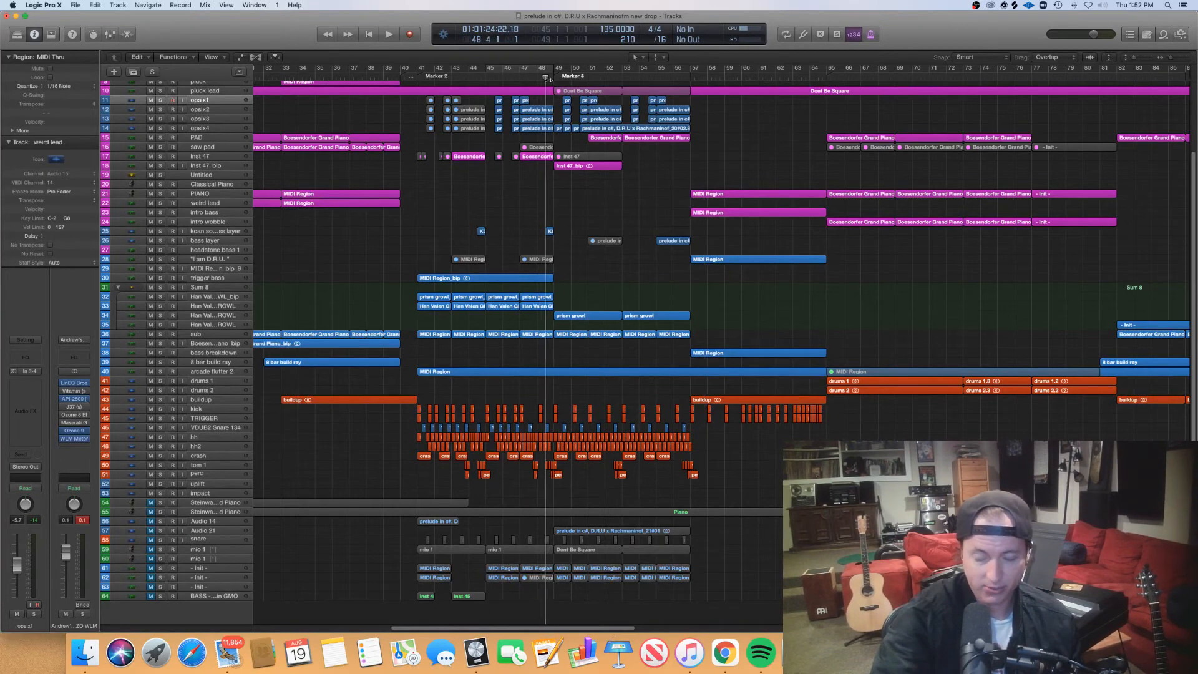
pyautogui.click(521, 76)
pyautogui.click(553, 75)
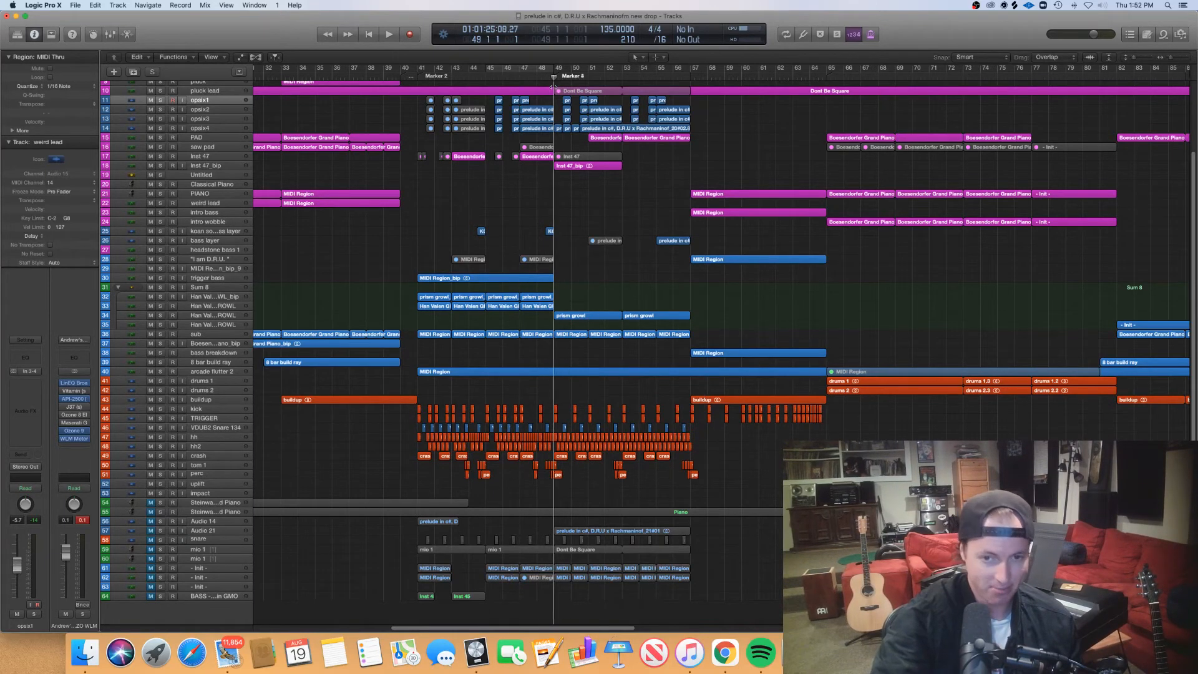
pyautogui.moveTo(554, 78)
pyautogui.mouseDown()
pyautogui.moveTo(537, 78)
pyautogui.moveTo(554, 78)
pyautogui.mouseUp()
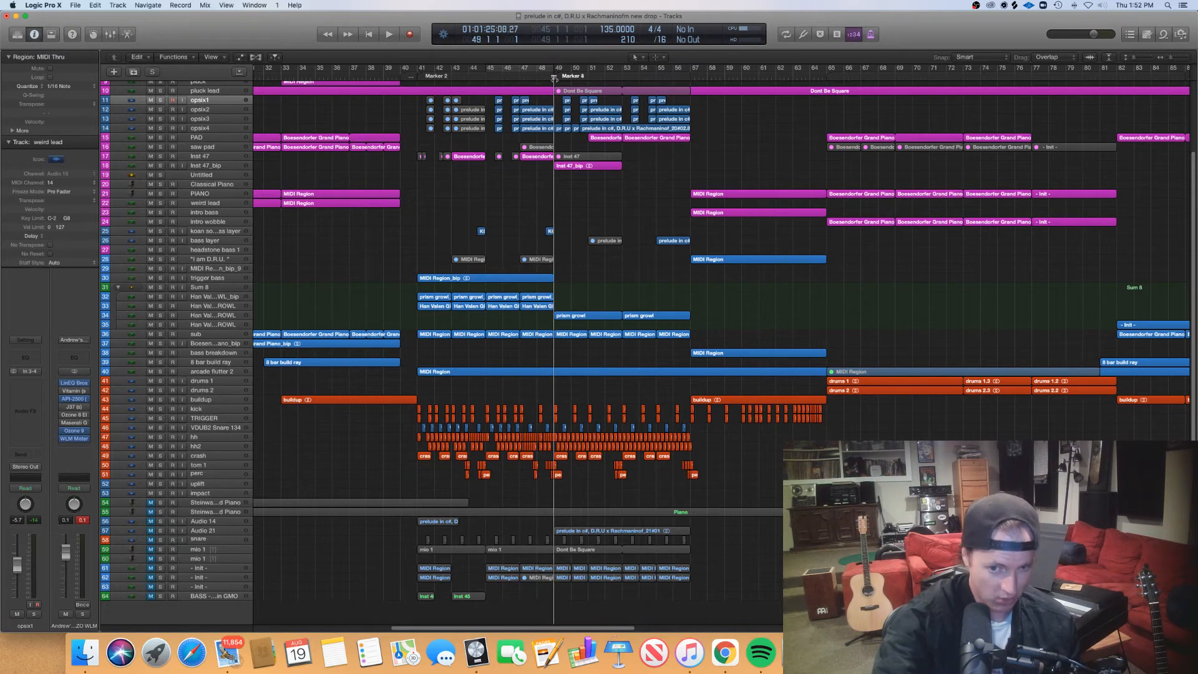
pyautogui.press('space')
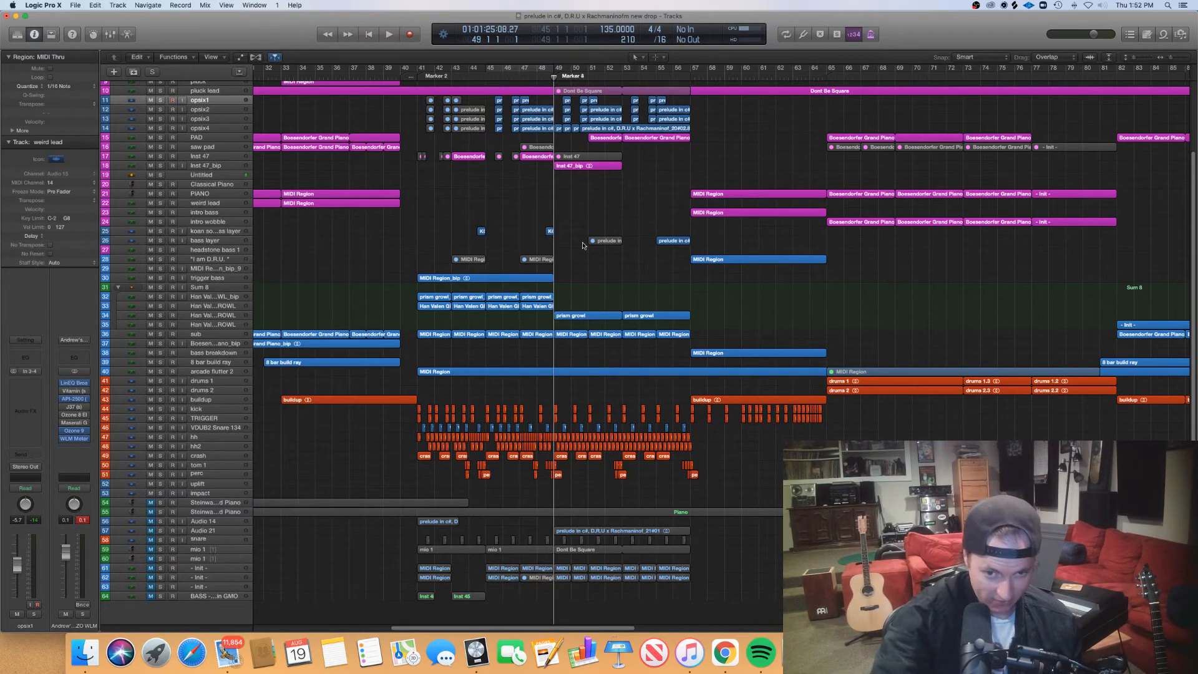
pyautogui.moveTo(555, 76)
pyautogui.mouseDown()
pyautogui.moveTo(565, 77)
pyautogui.moveTo(553, 78)
pyautogui.mouseUp()
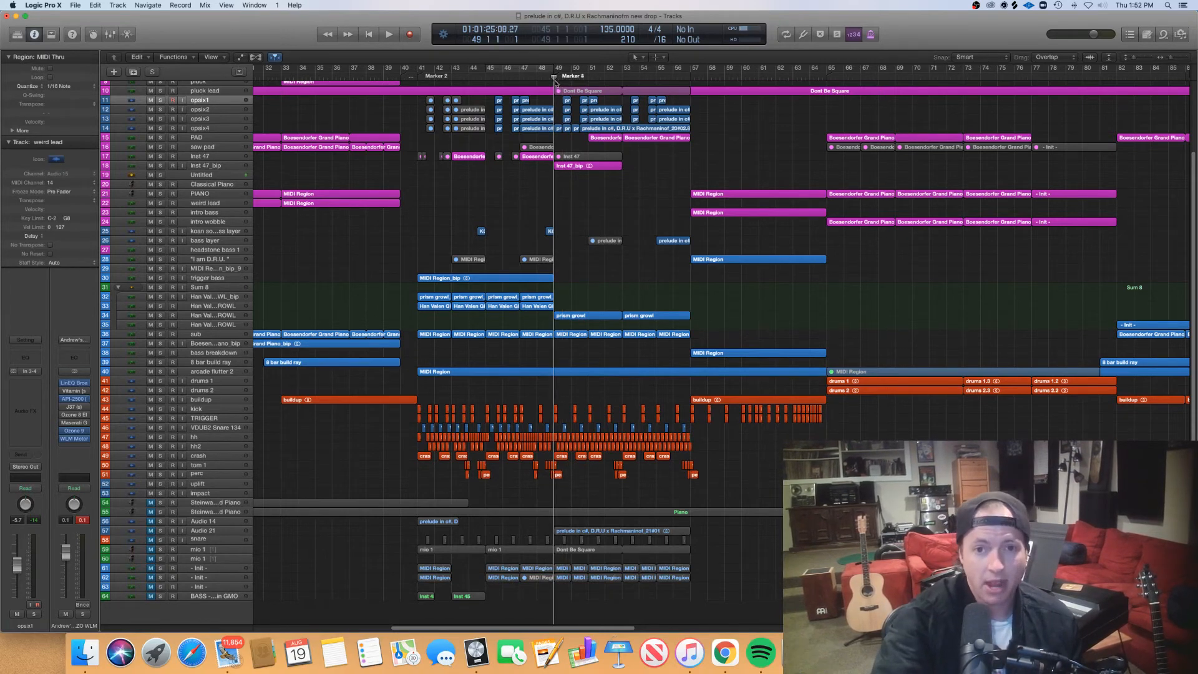
pyautogui.moveTo(554, 77)
pyautogui.mouseDown()
pyautogui.moveTo(596, 78)
pyautogui.moveTo(553, 84)
pyautogui.mouseUp()
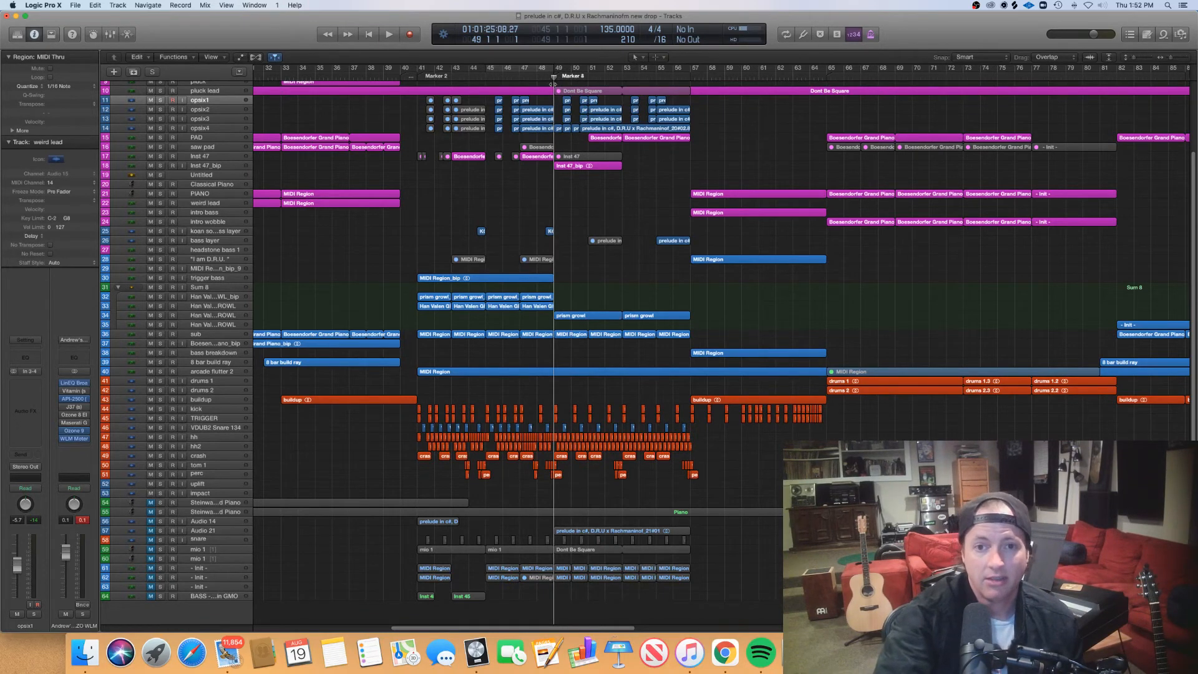
# - Advance the playhead from bar 49 to bar 52 and inspect both prism growl regions' notes in the piano roll
pyautogui.moveTo(553, 80); pyautogui.dragTo(587, 77)
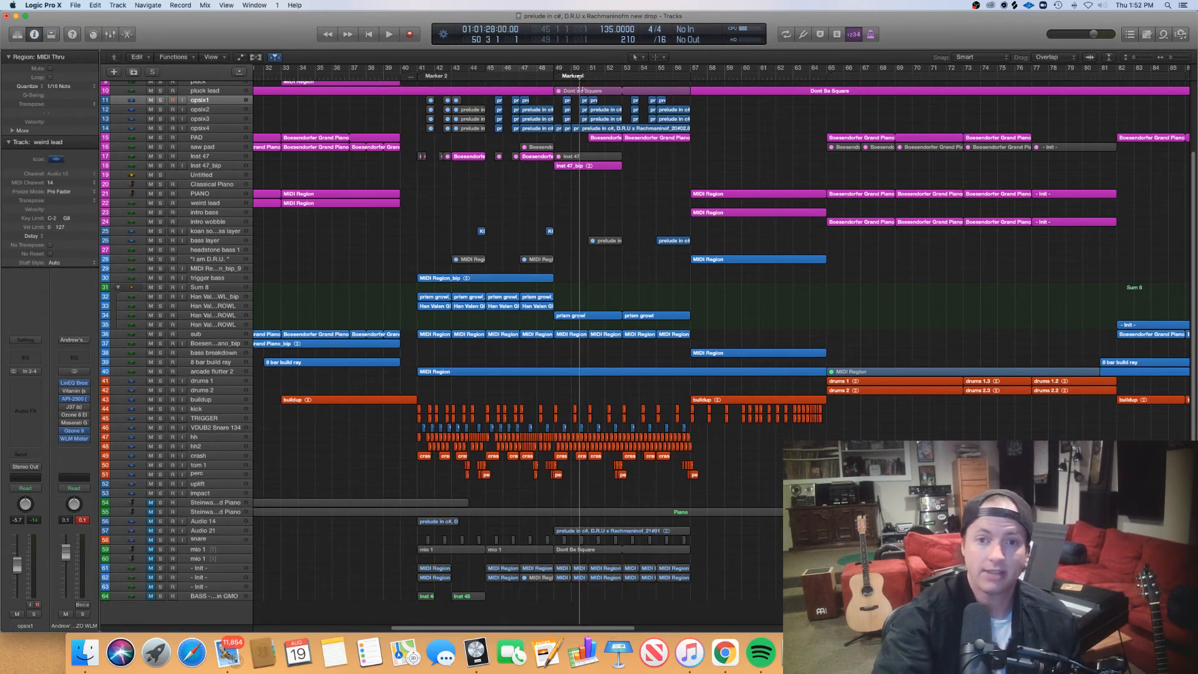
pyautogui.moveTo(587, 80); pyautogui.dragTo(613, 165)
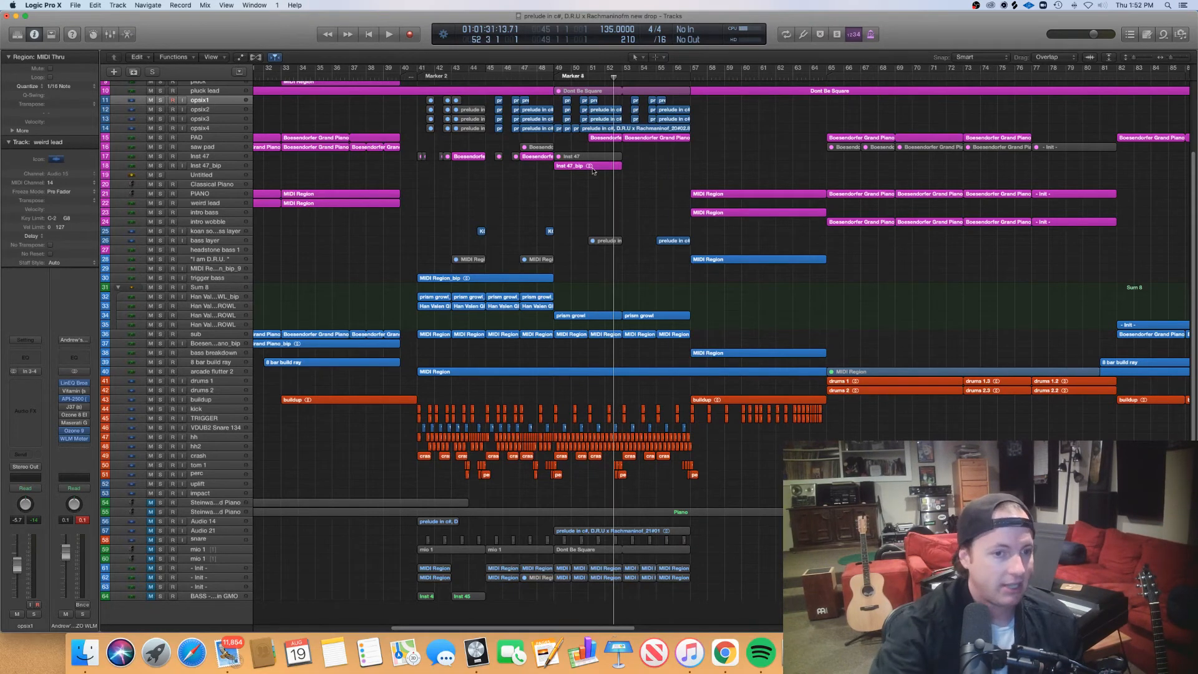
pyautogui.hscroll(4, 542, 315)
pyautogui.moveTo(492, 303); pyautogui.dragTo(584, 319)
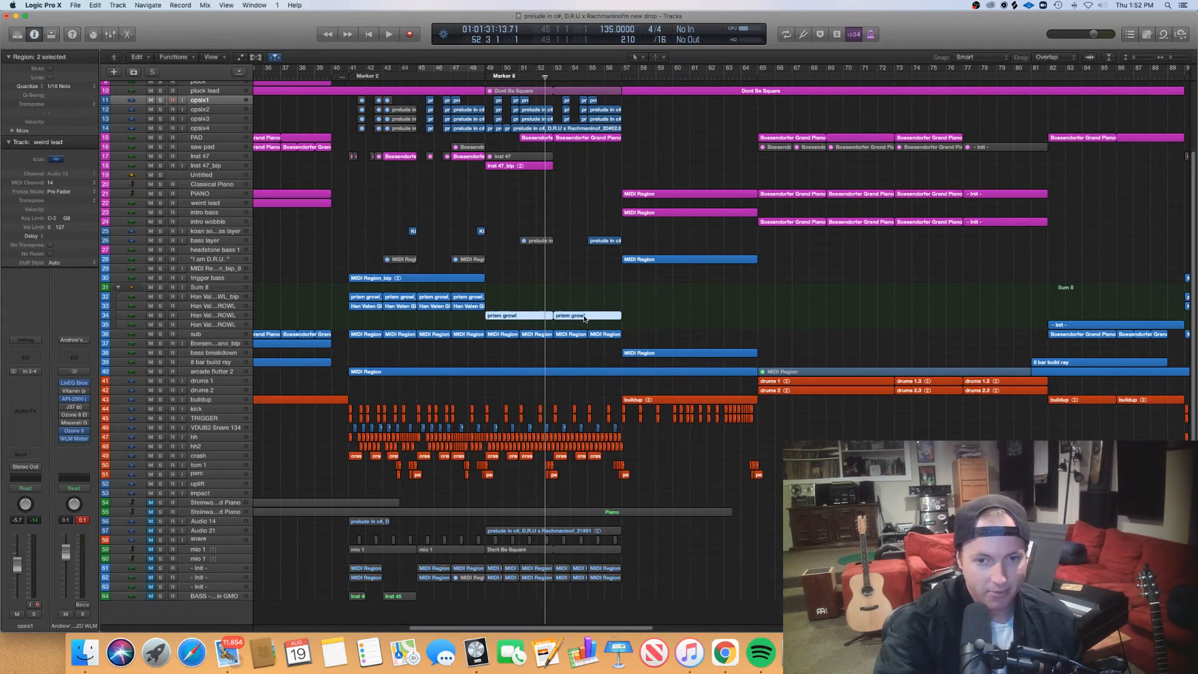
pyautogui.press('p')
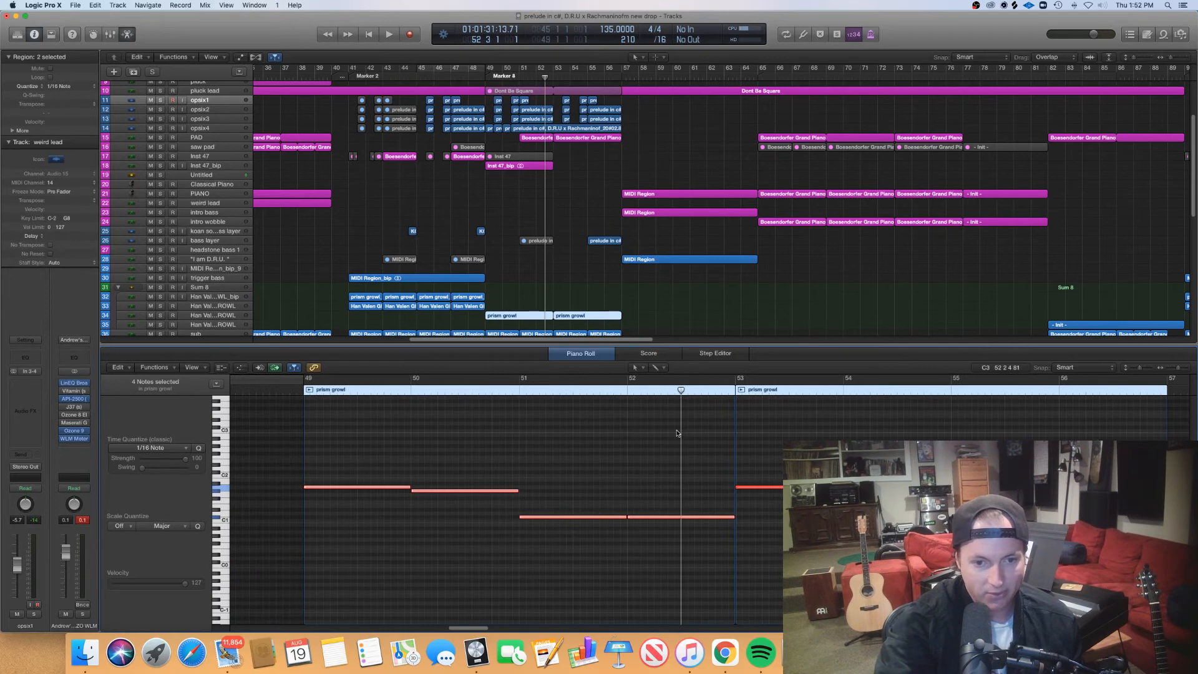
pyautogui.click(636, 475)
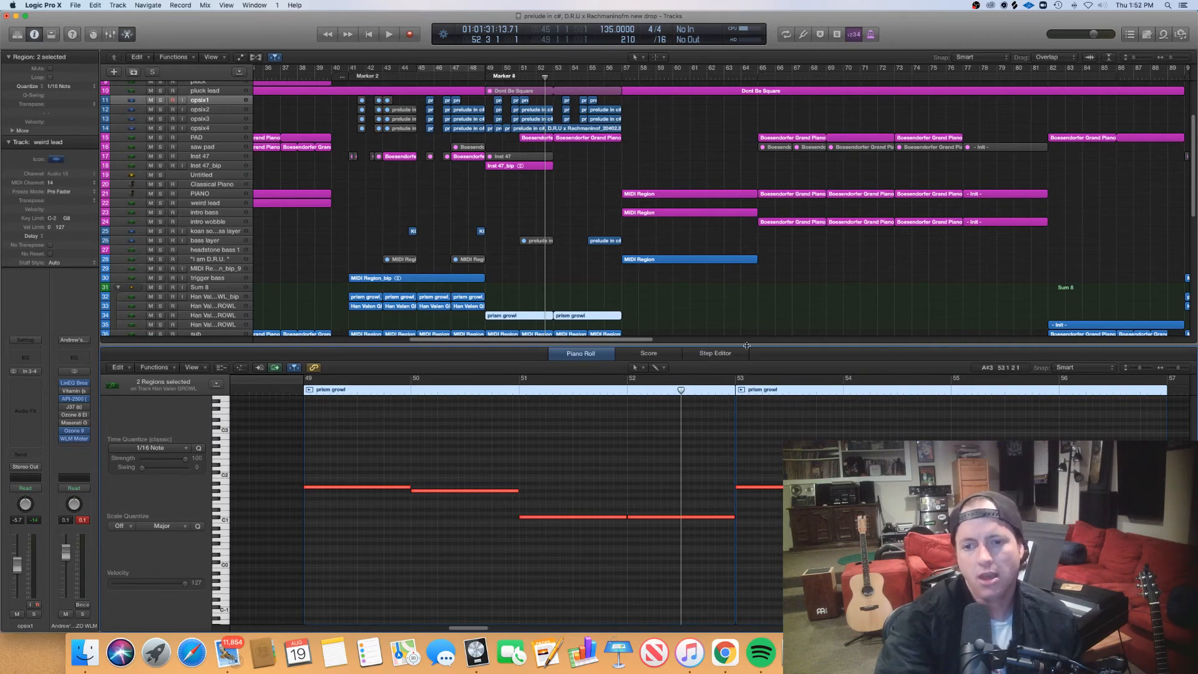
pyautogui.press('p')
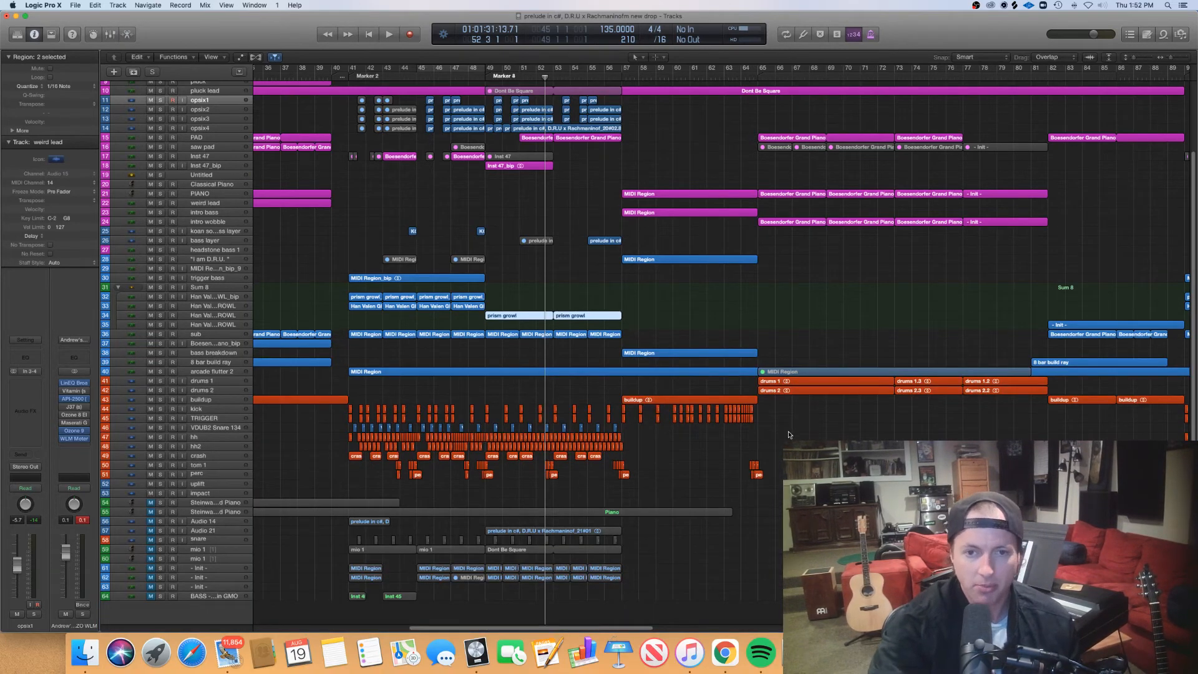
# - Zoom out the arrangement and place the playhead at bar 65, then back at bar 41, where the first drop starts
pyautogui.hscroll(2, 786, 435)
pyautogui.hscroll(4, 784, 436)
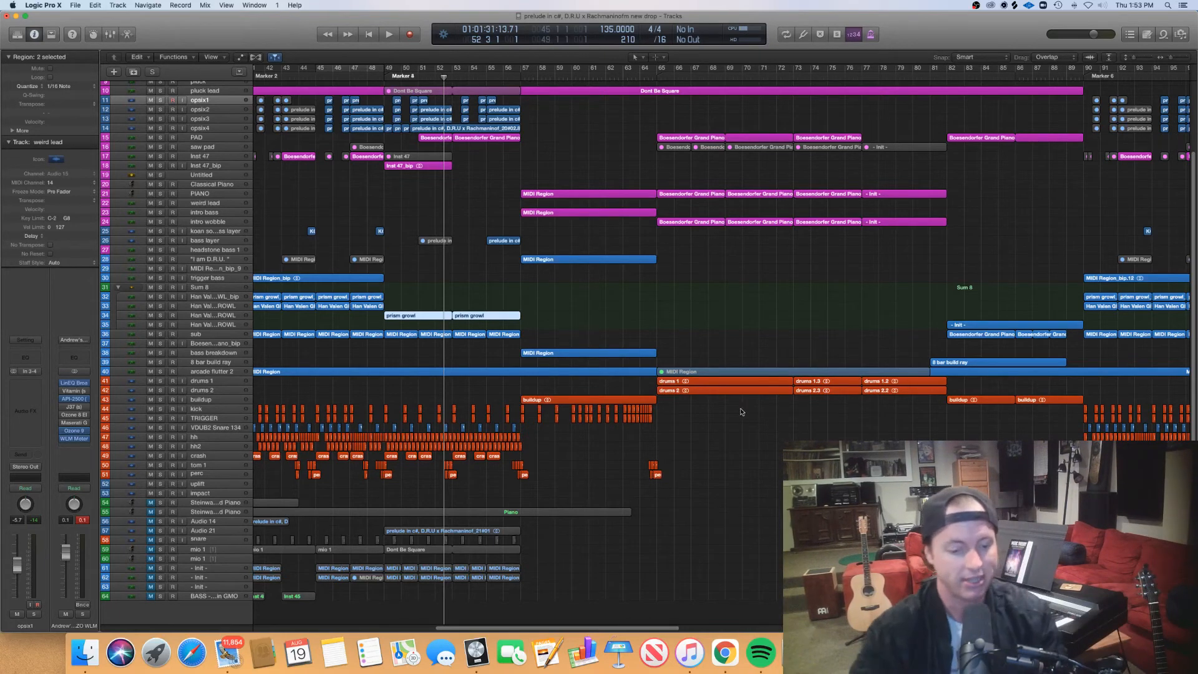
pyautogui.press('super+Left')
pyautogui.press('super+Left')
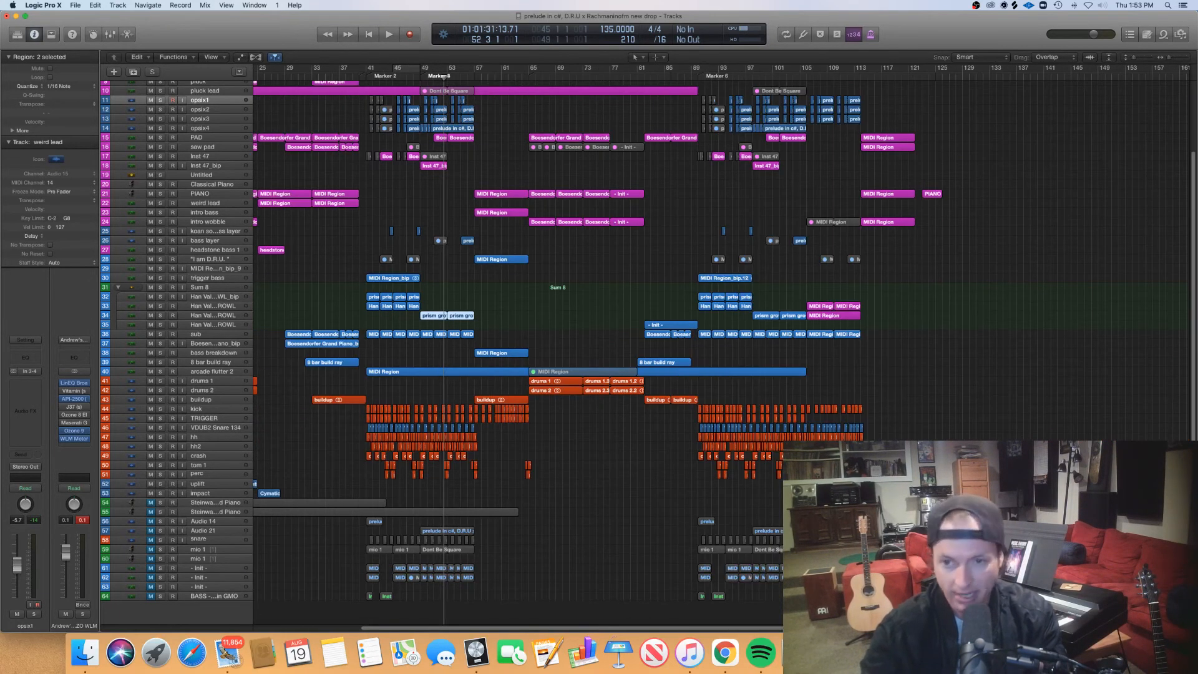
pyautogui.moveTo(1192, 296); pyautogui.dragTo(1175, 152)
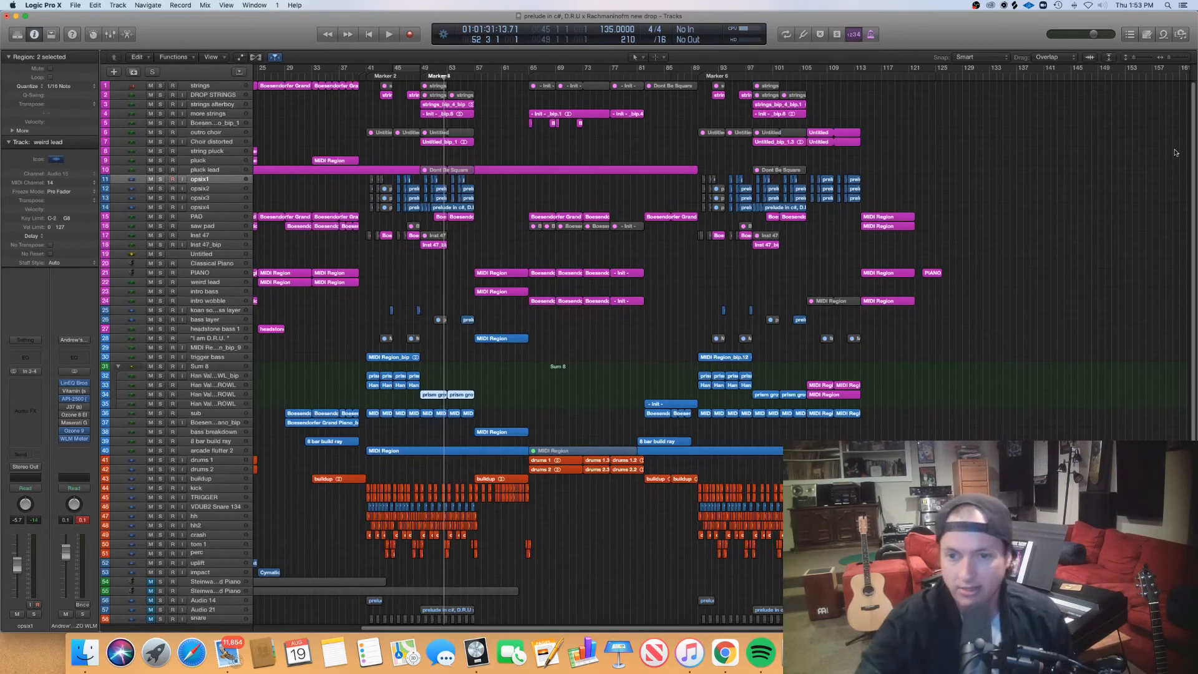
pyautogui.click(527, 77)
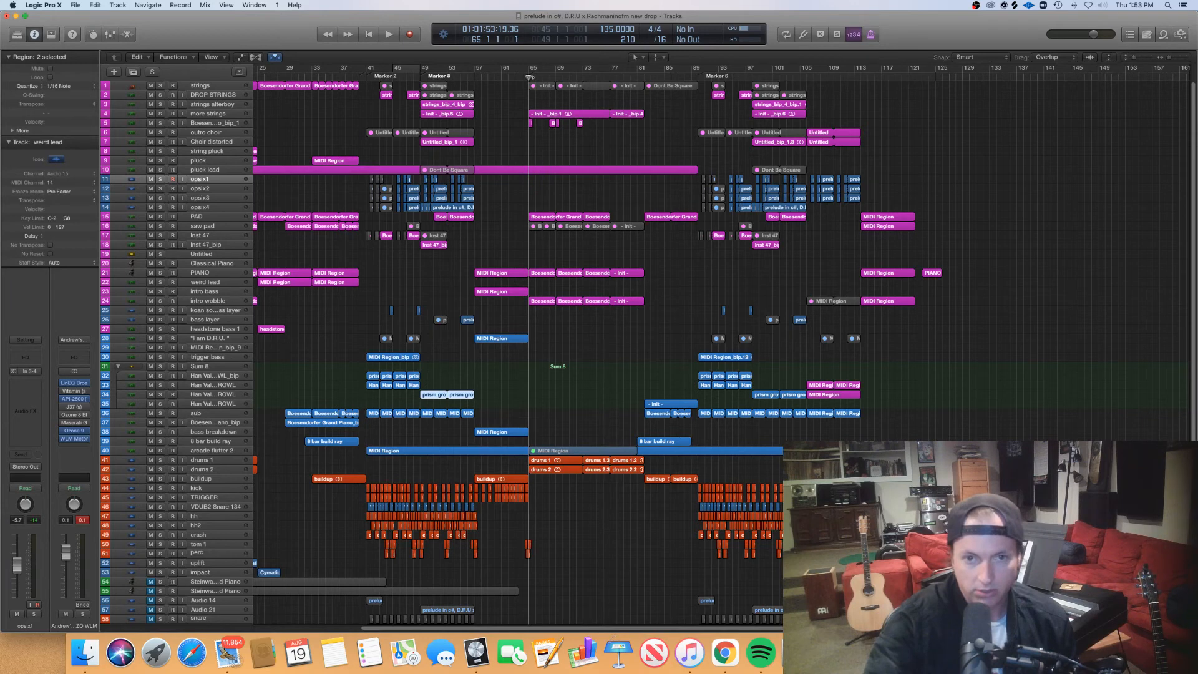
pyautogui.click(368, 76)
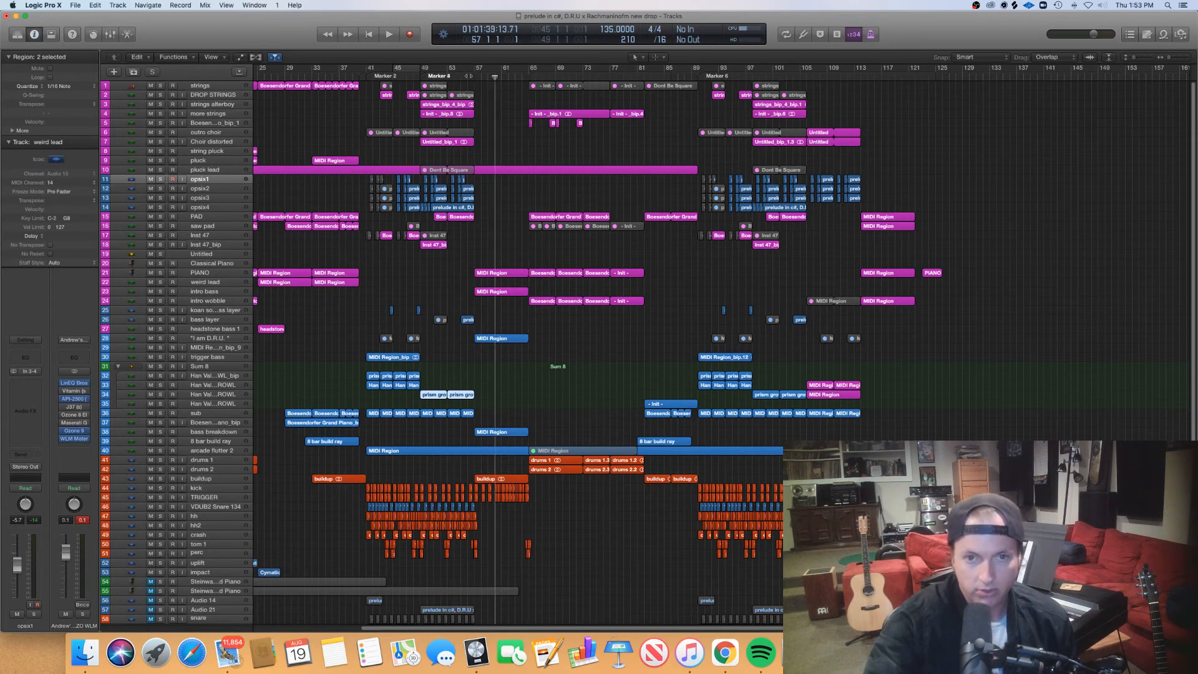
pyautogui.click(373, 74)
# - Move the playhead through the second drop to its end at bar 114 and bring the whole arrangement into view
pyautogui.moveTo(370, 73); pyautogui.dragTo(720, 222)
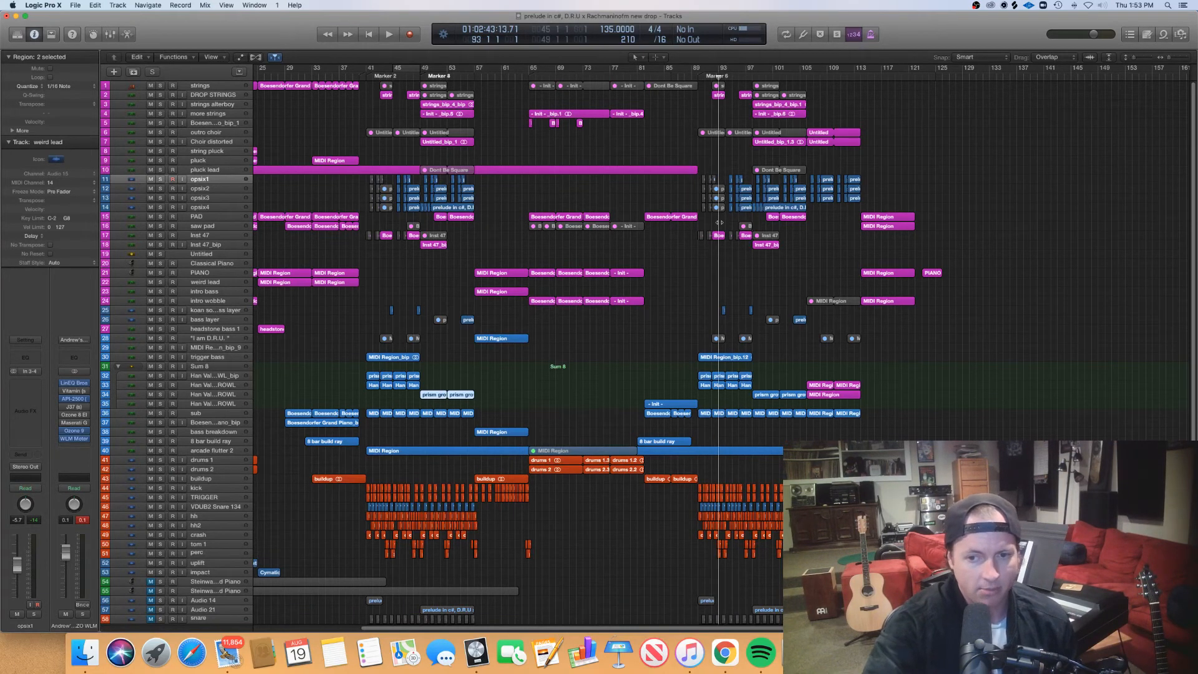
pyautogui.moveTo(720, 222); pyautogui.dragTo(725, 247)
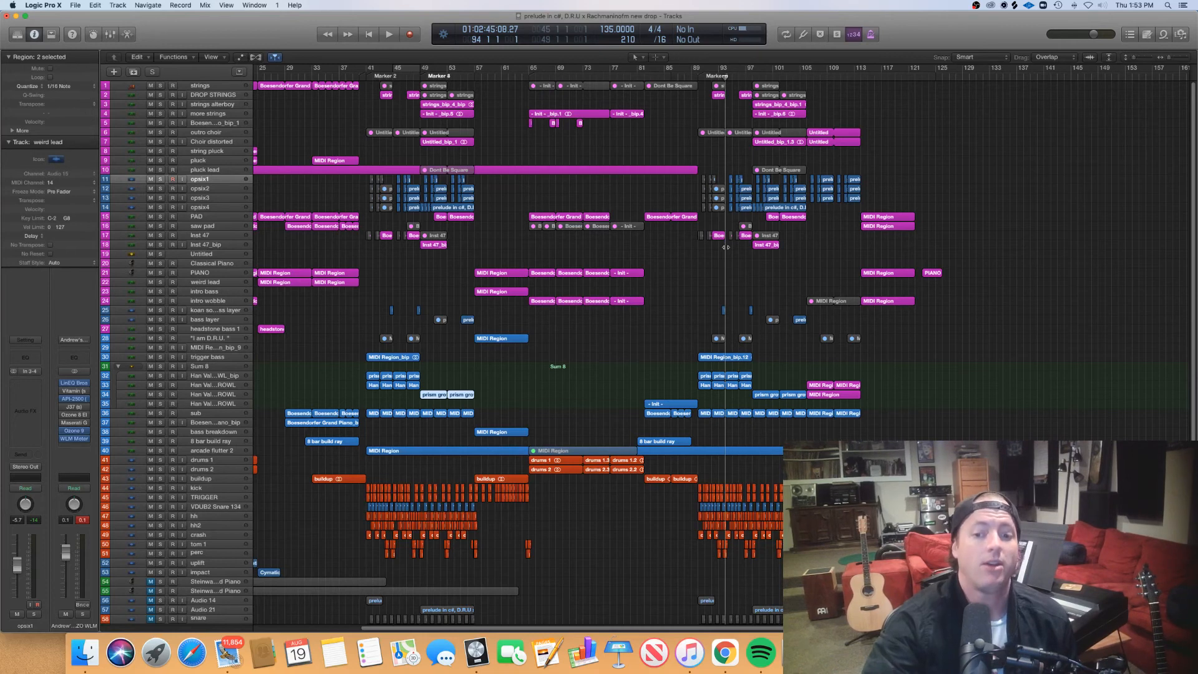
pyautogui.moveTo(726, 247); pyautogui.dragTo(746, 249)
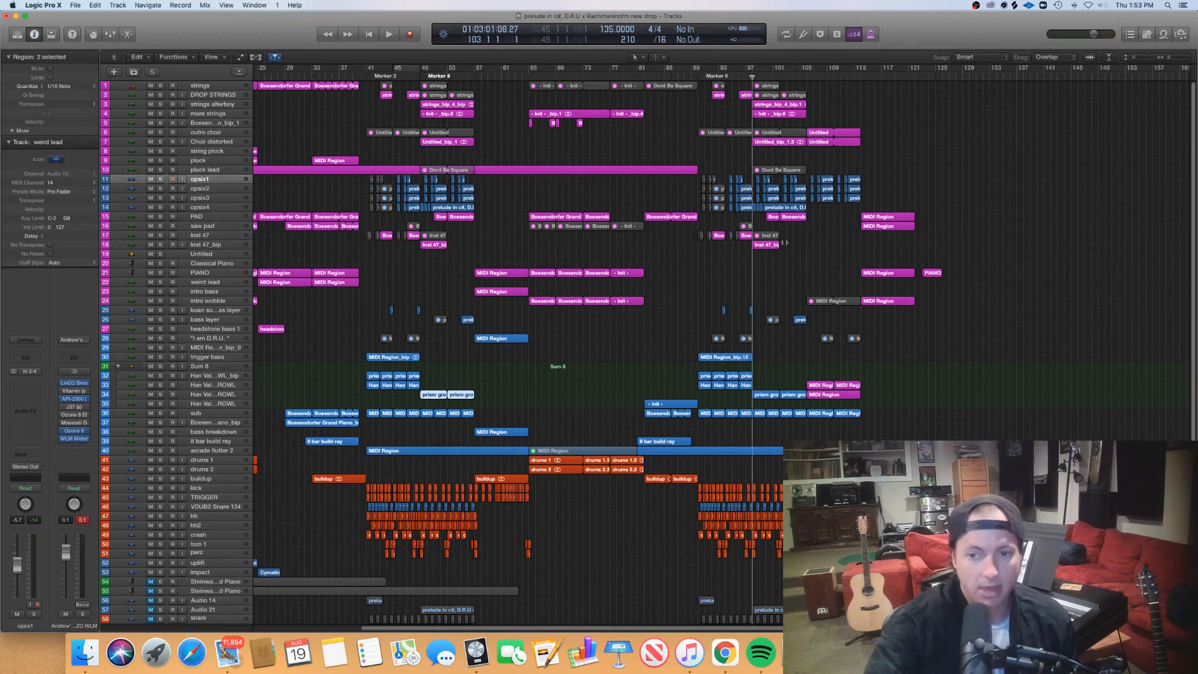
pyautogui.moveTo(748, 250); pyautogui.dragTo(862, 235)
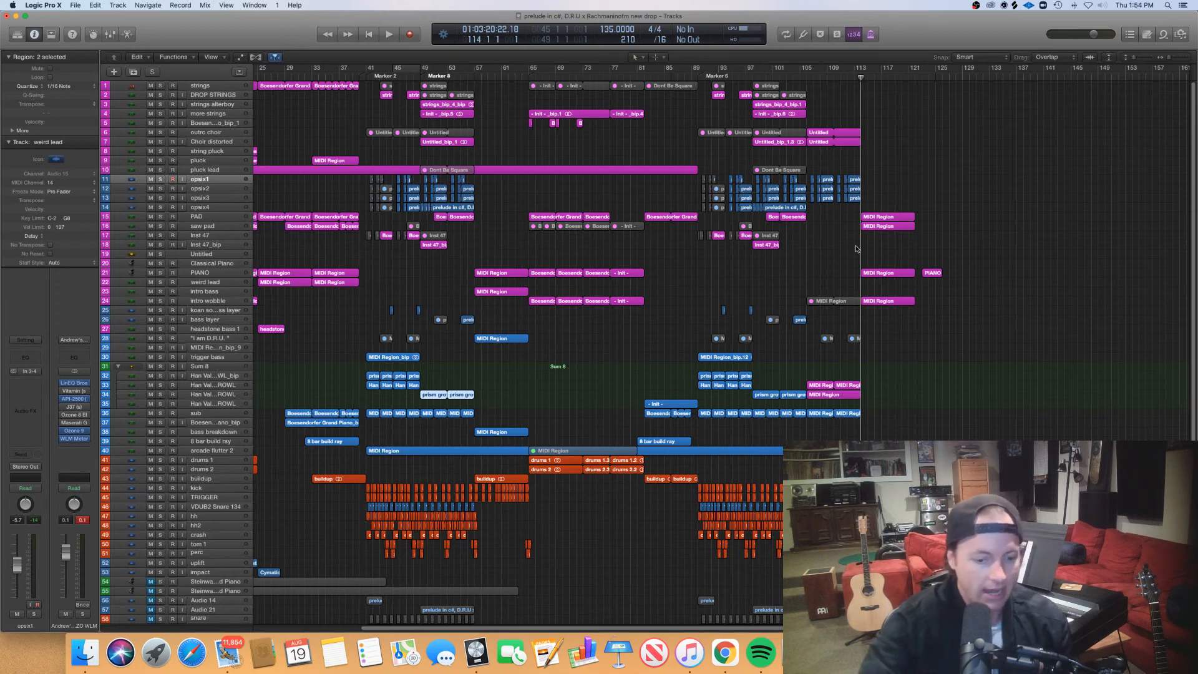
pyautogui.press('super+Left')
pyautogui.press('super+Left')
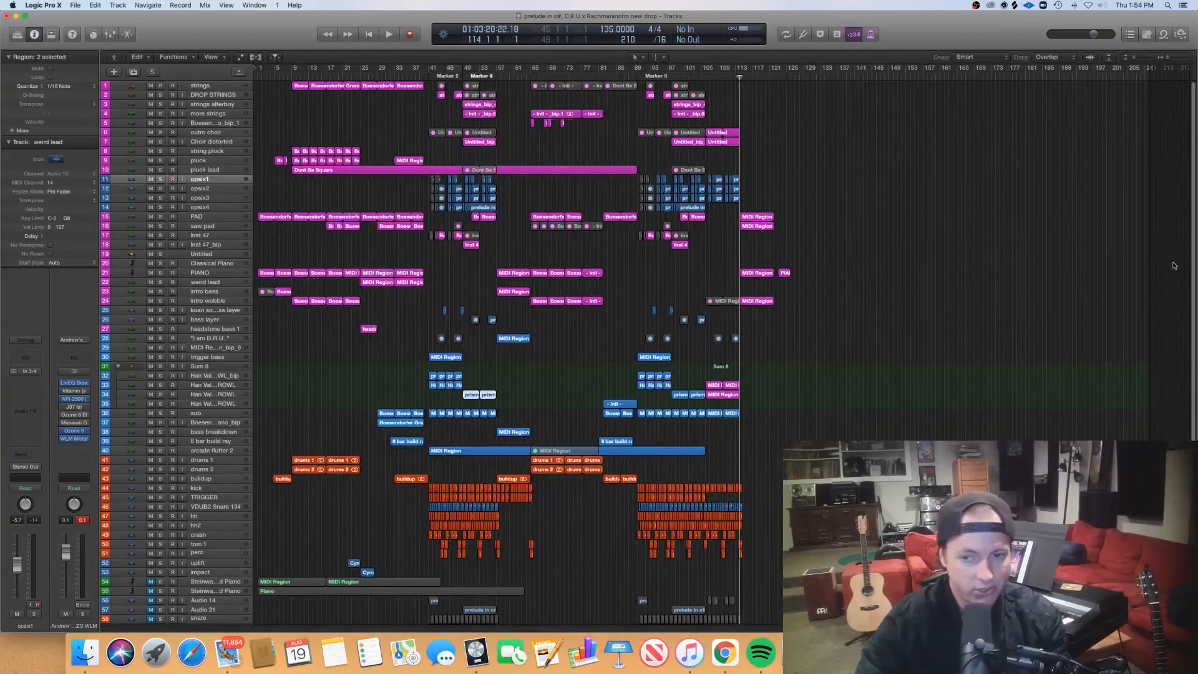
pyautogui.moveTo(1194, 280); pyautogui.dragTo(1194, 198)
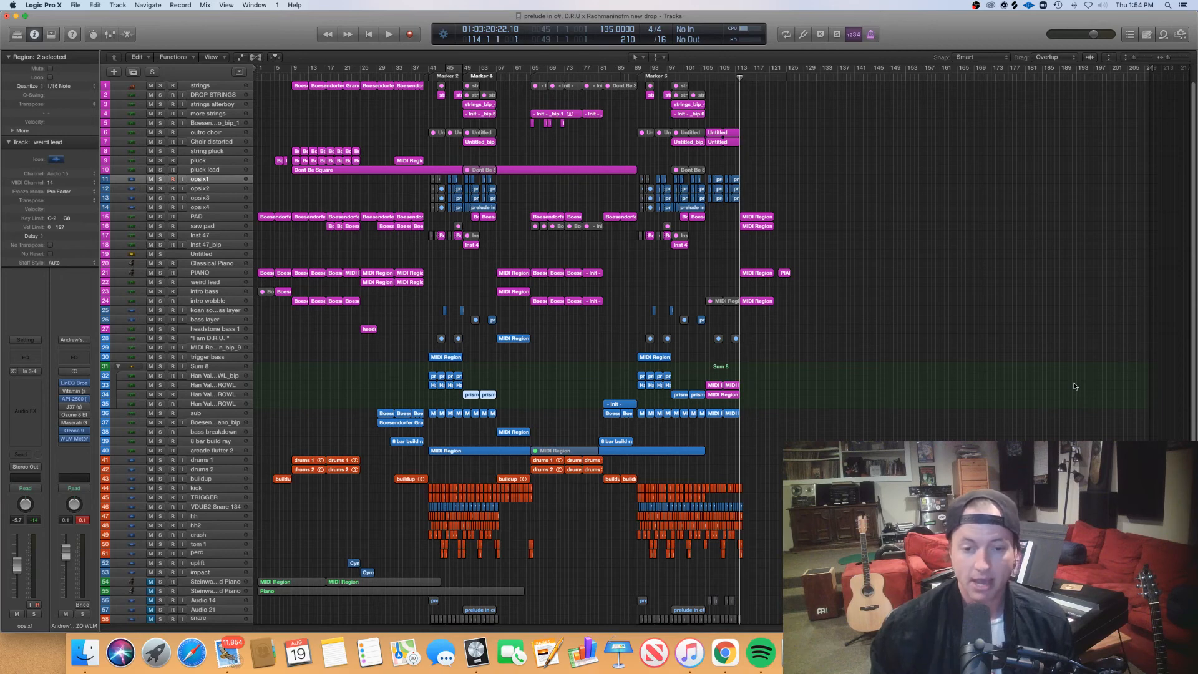
# - Inspect the Dont Be Square region and the pluck track's bar 9 region in the piano roll, and close the editor
pyautogui.click(299, 174)
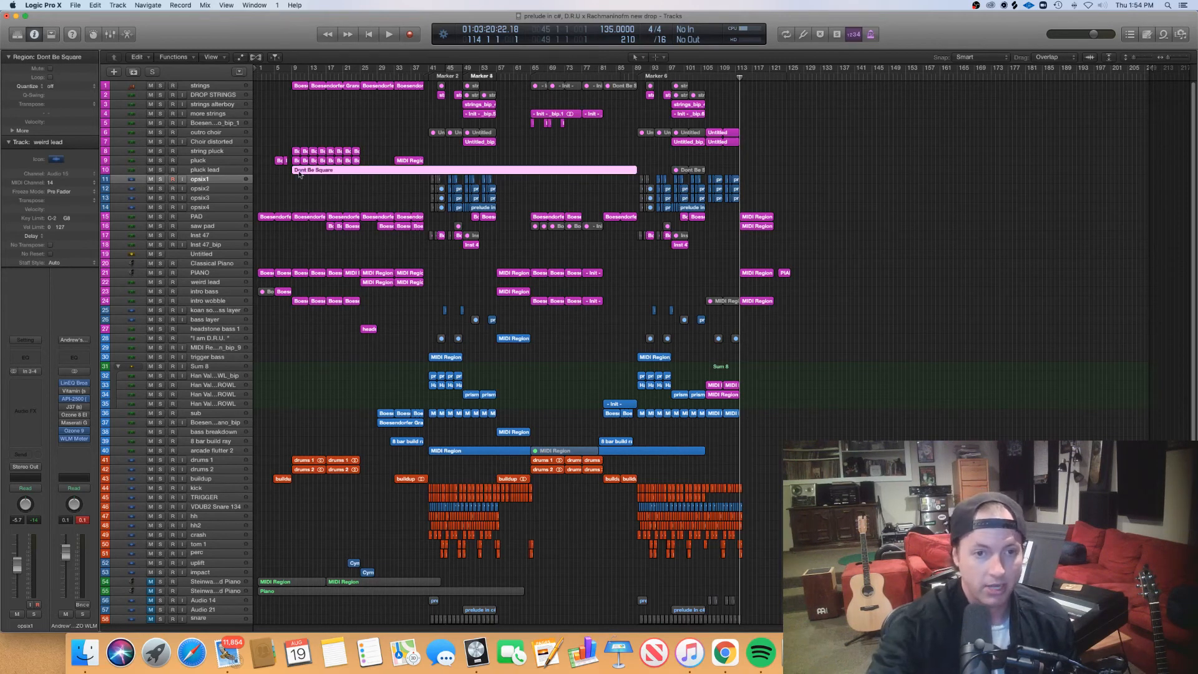
pyautogui.doubleClick(300, 174)
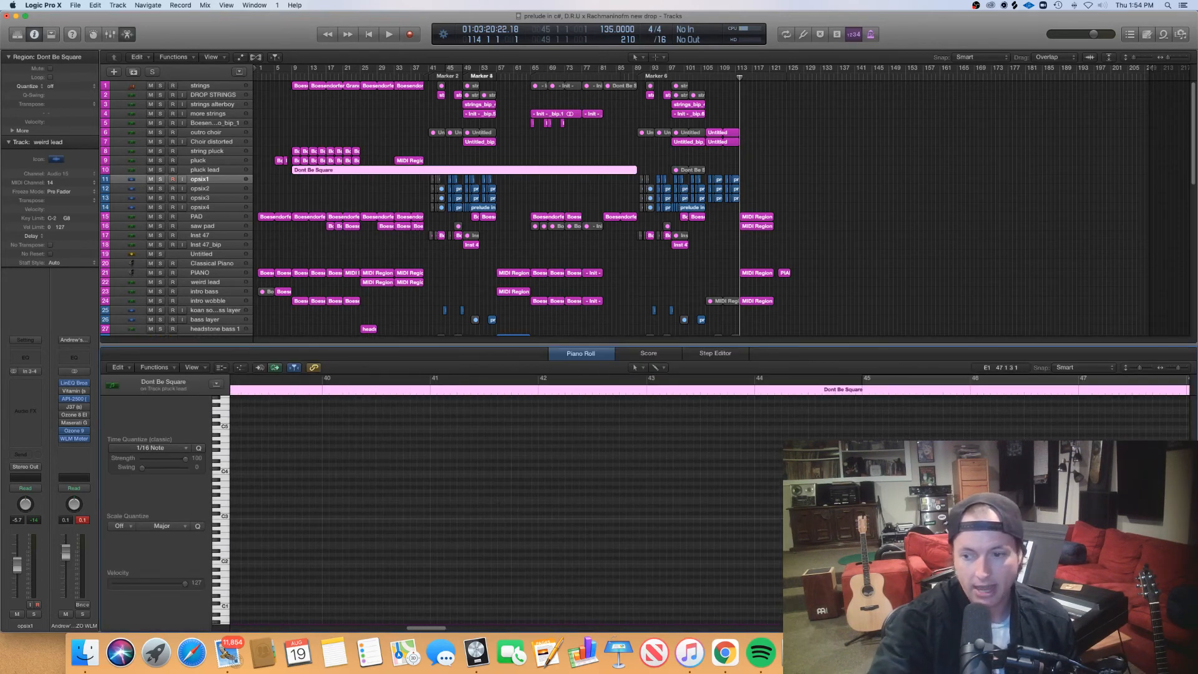
pyautogui.scroll(-5, 710, 510)
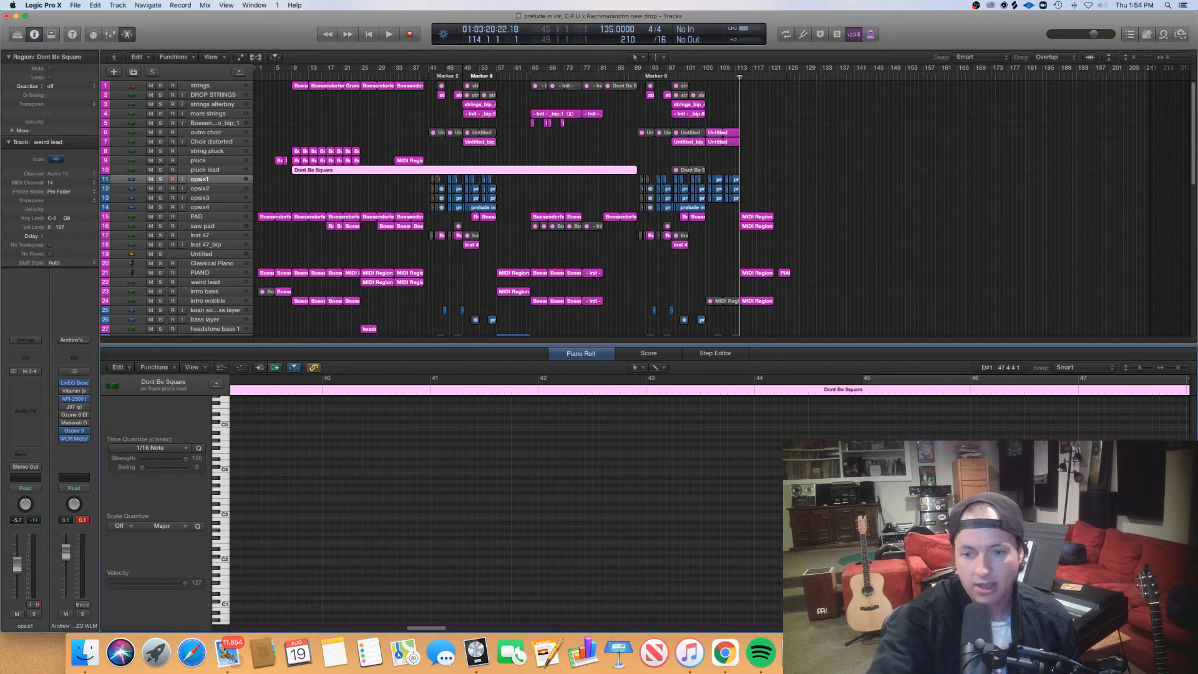
pyautogui.click(296, 161)
pyautogui.hscroll(-5, 491, 545)
pyautogui.hscroll(3, 491, 544)
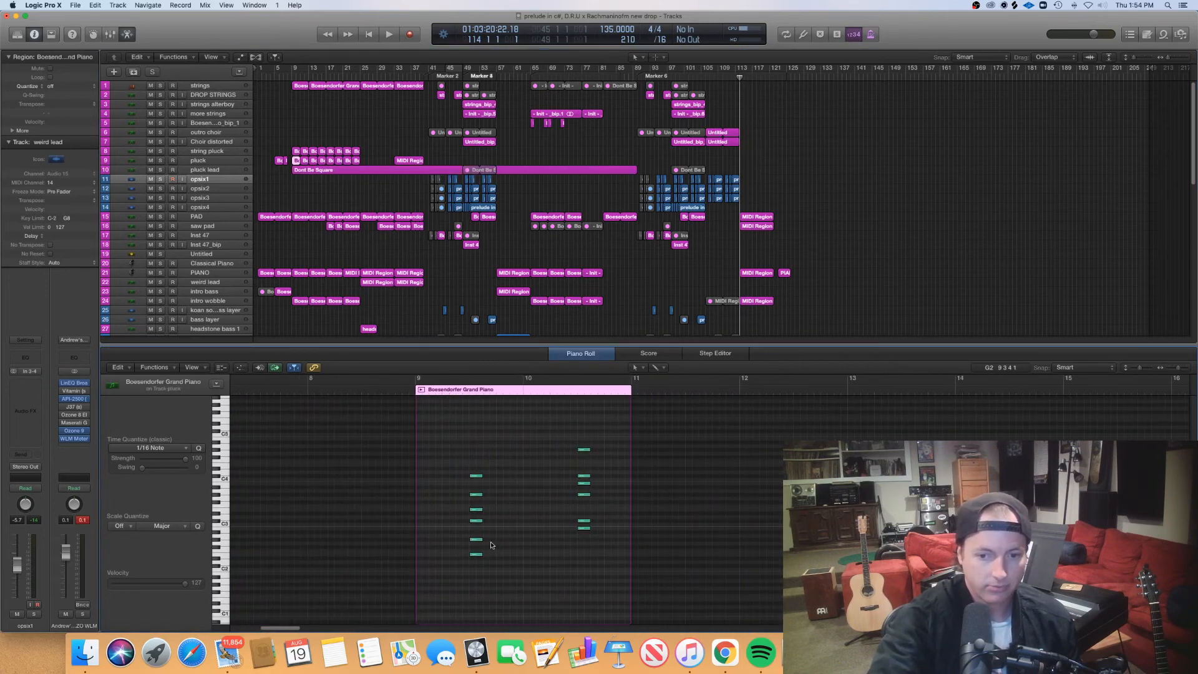
pyautogui.click(577, 355)
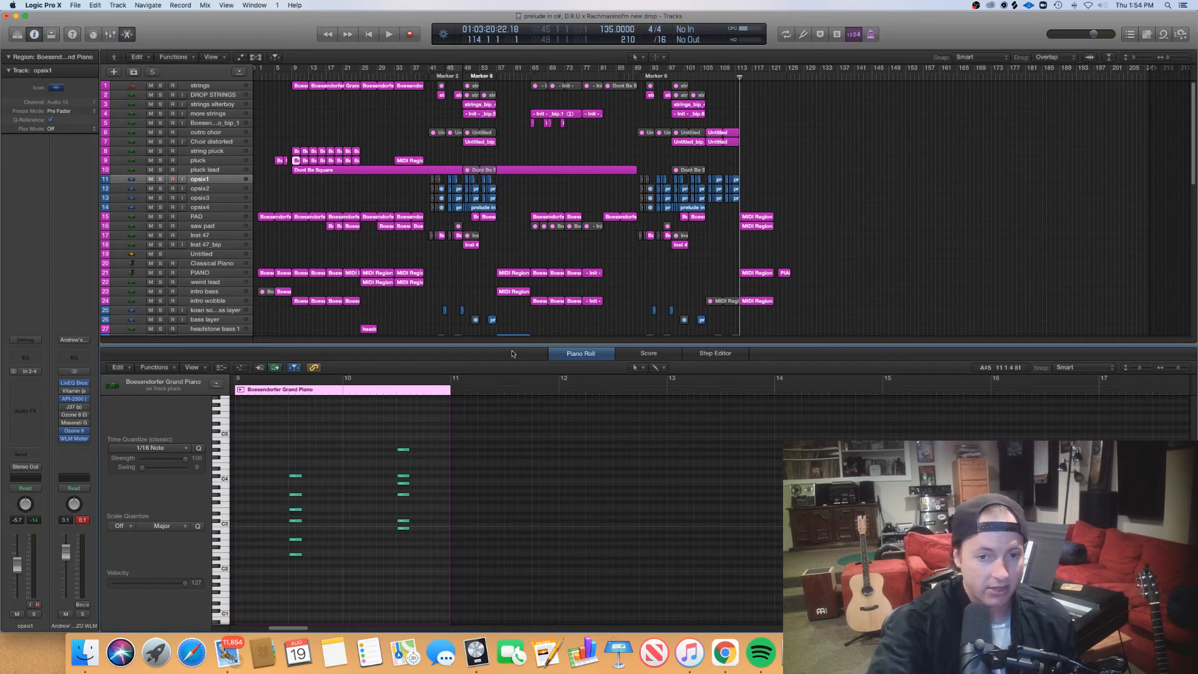
pyautogui.press('e')
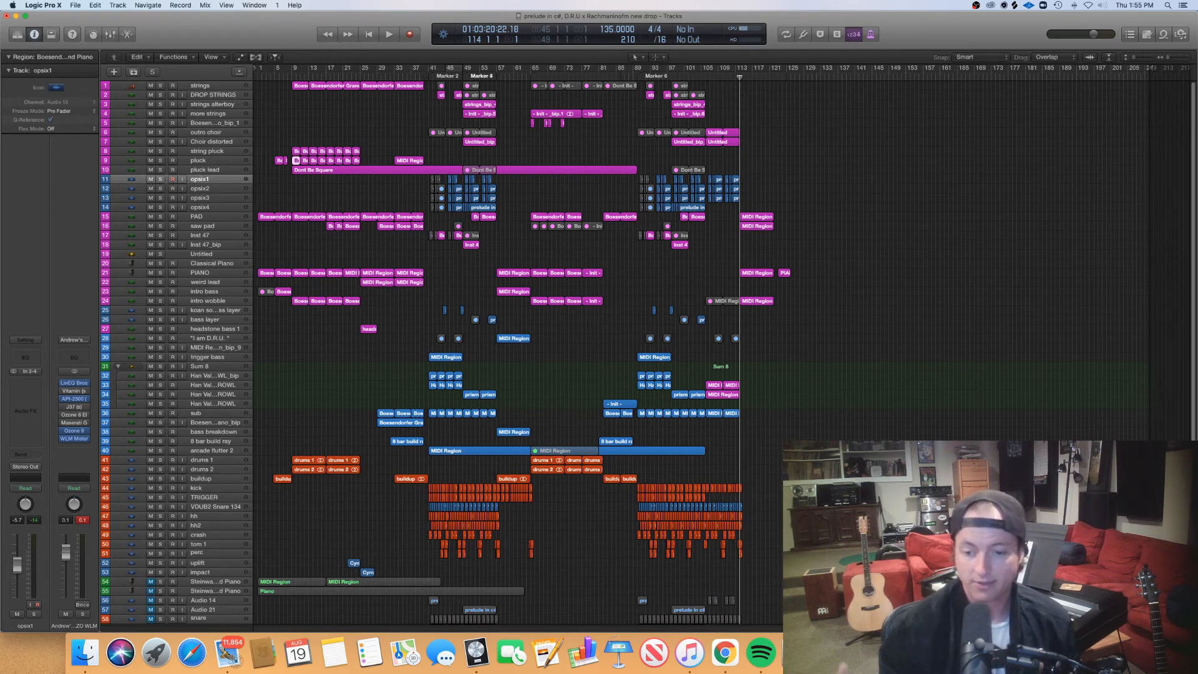
# - Play the song from the beginning and open the Serum instrument on the intro wobble track
pyautogui.click(257, 76)
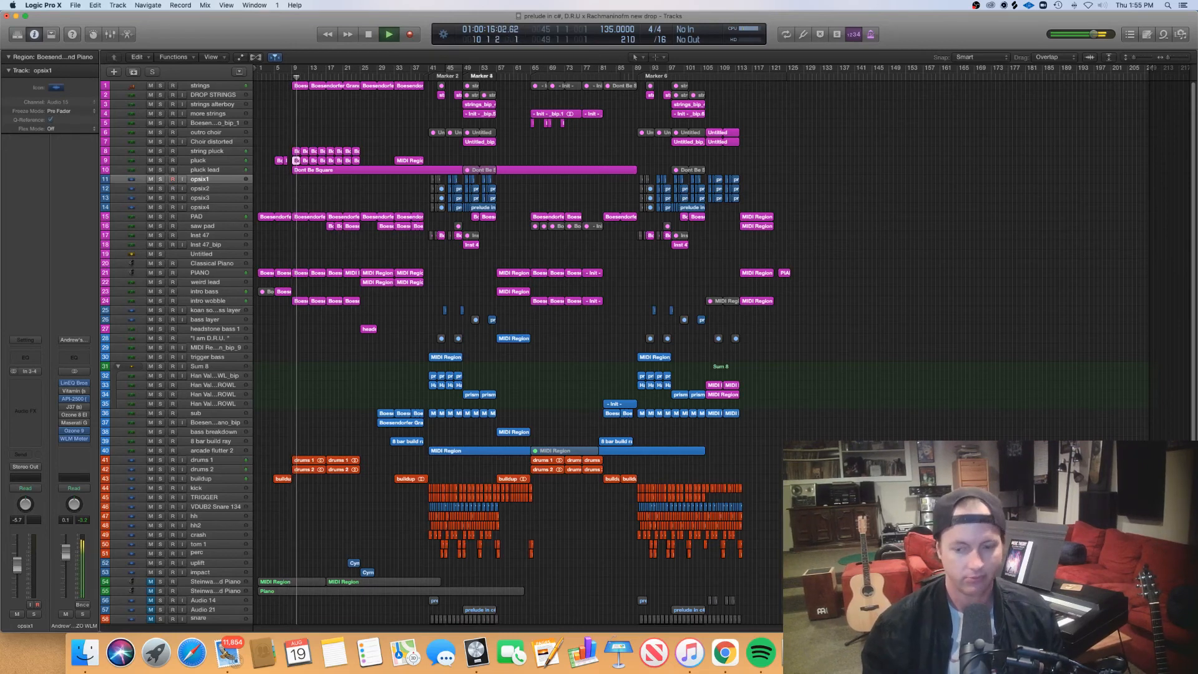
pyautogui.click(219, 300)
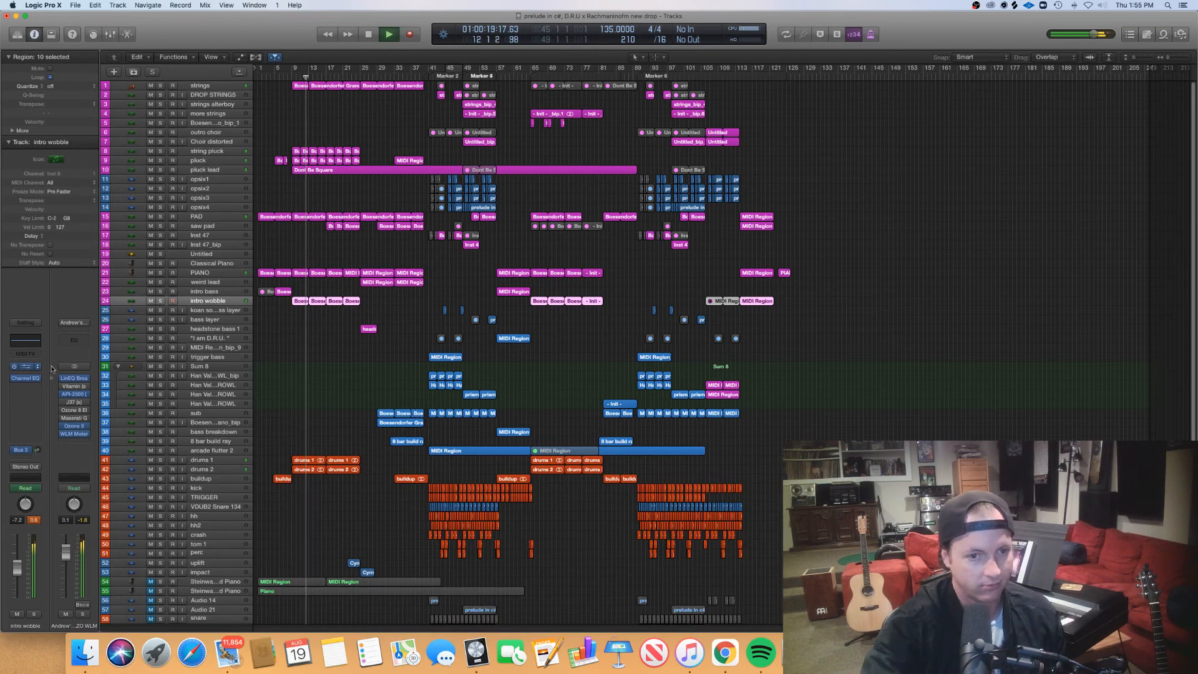
pyautogui.click(27, 367)
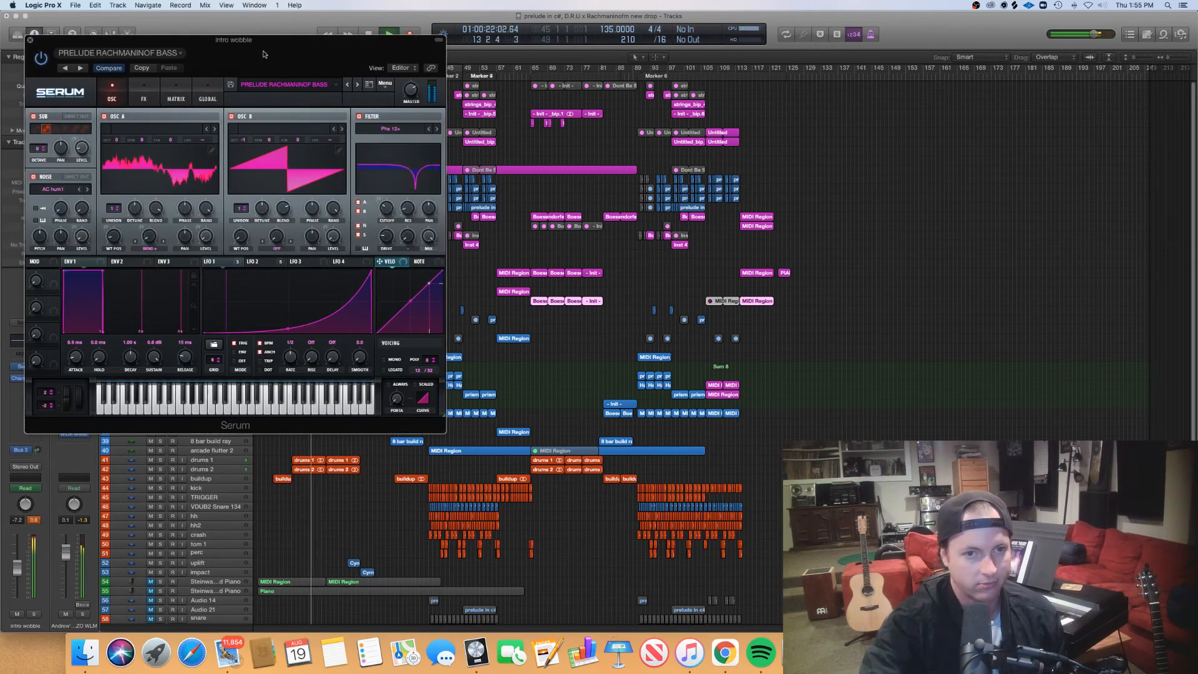
pyautogui.moveTo(262, 55); pyautogui.dragTo(579, 141)
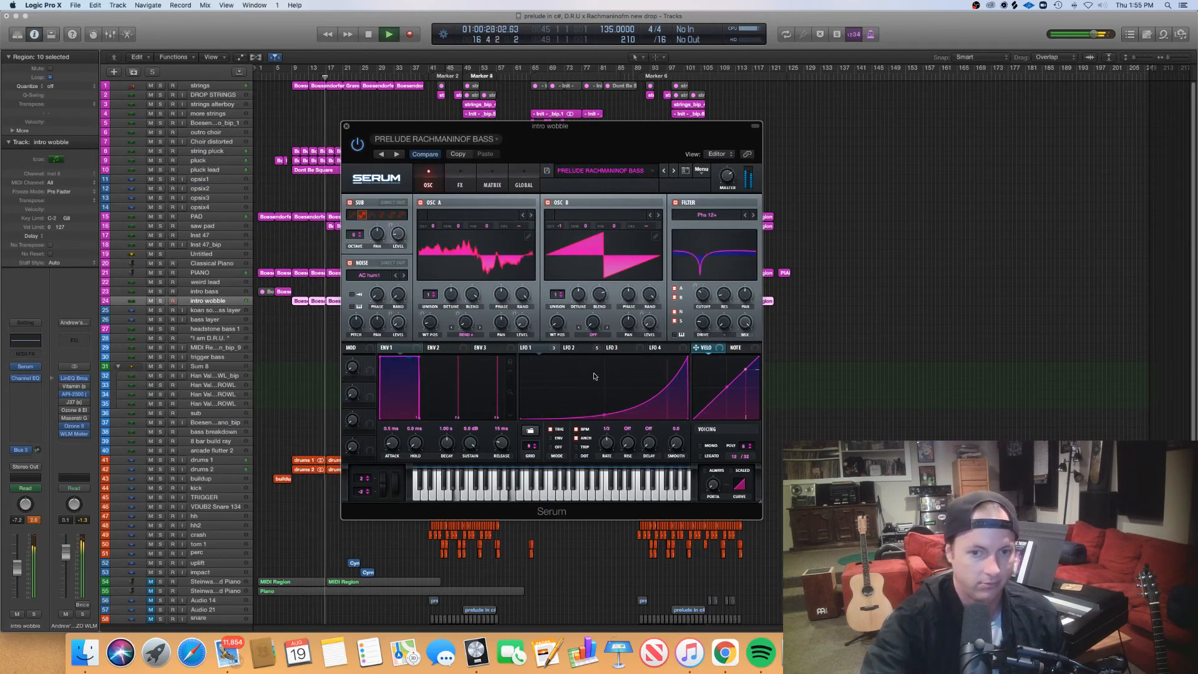
# - Examine LFO 2 and the effects, matrix and oscillator pages of the PRELUDE RACHMANINOF BASS patch, and close Serum
pyautogui.click(577, 348)
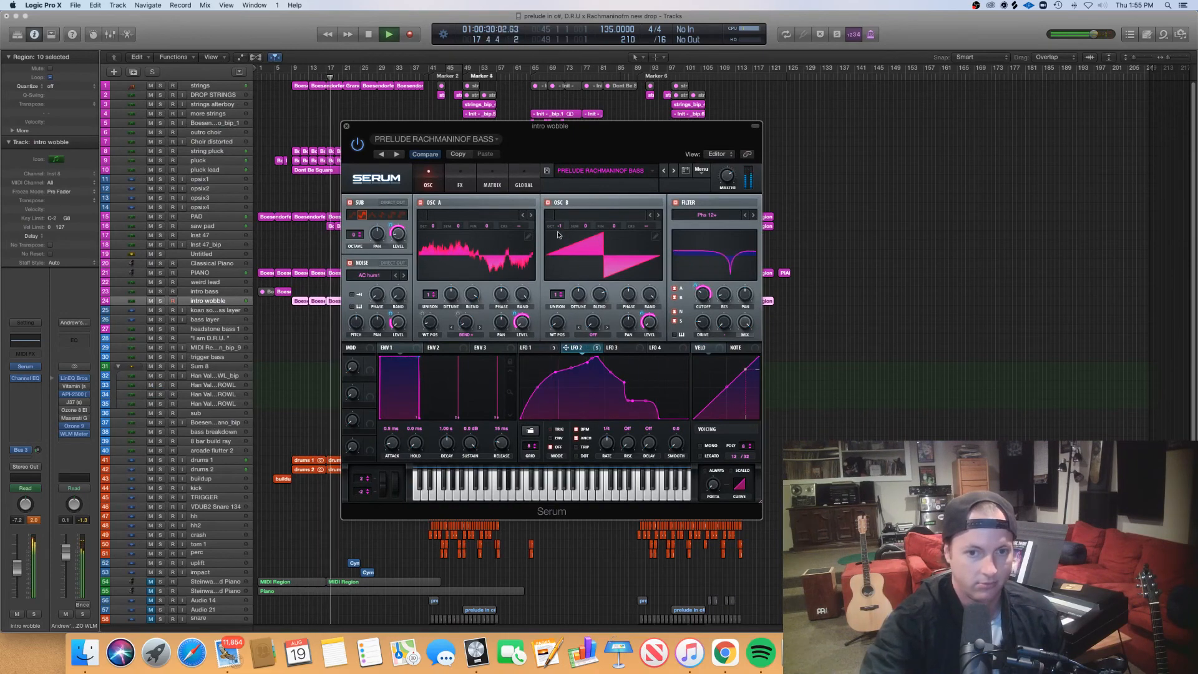
pyautogui.click(460, 186)
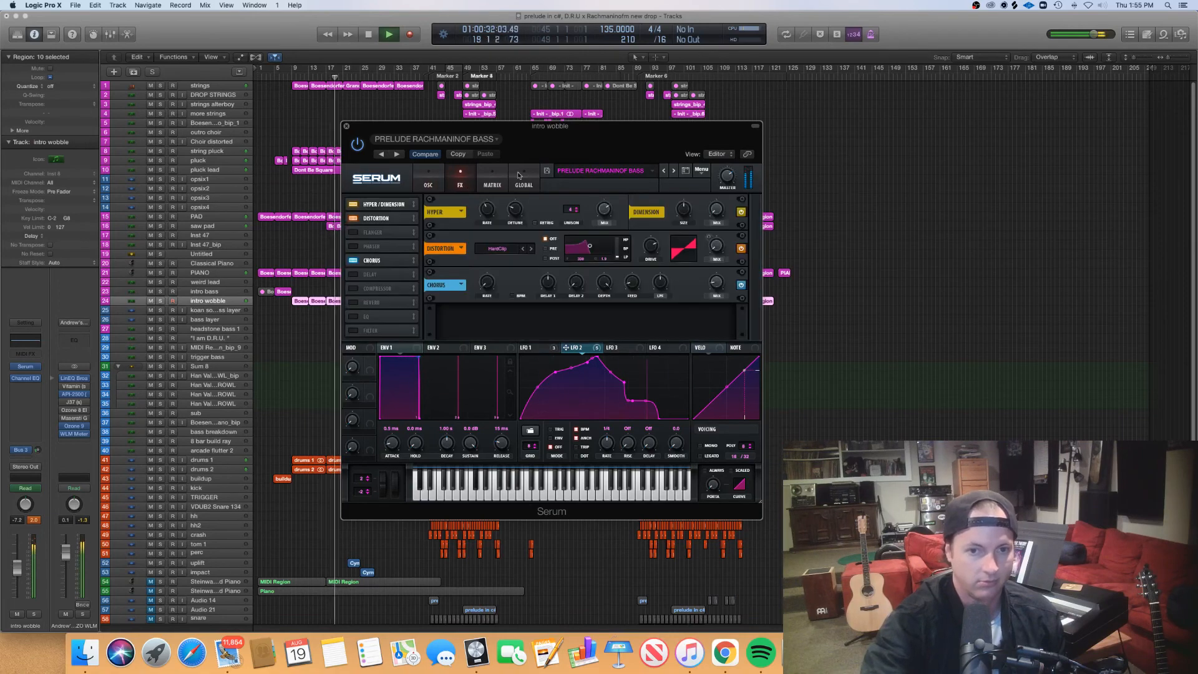
pyautogui.moveTo(583, 154); pyautogui.dragTo(407, 104)
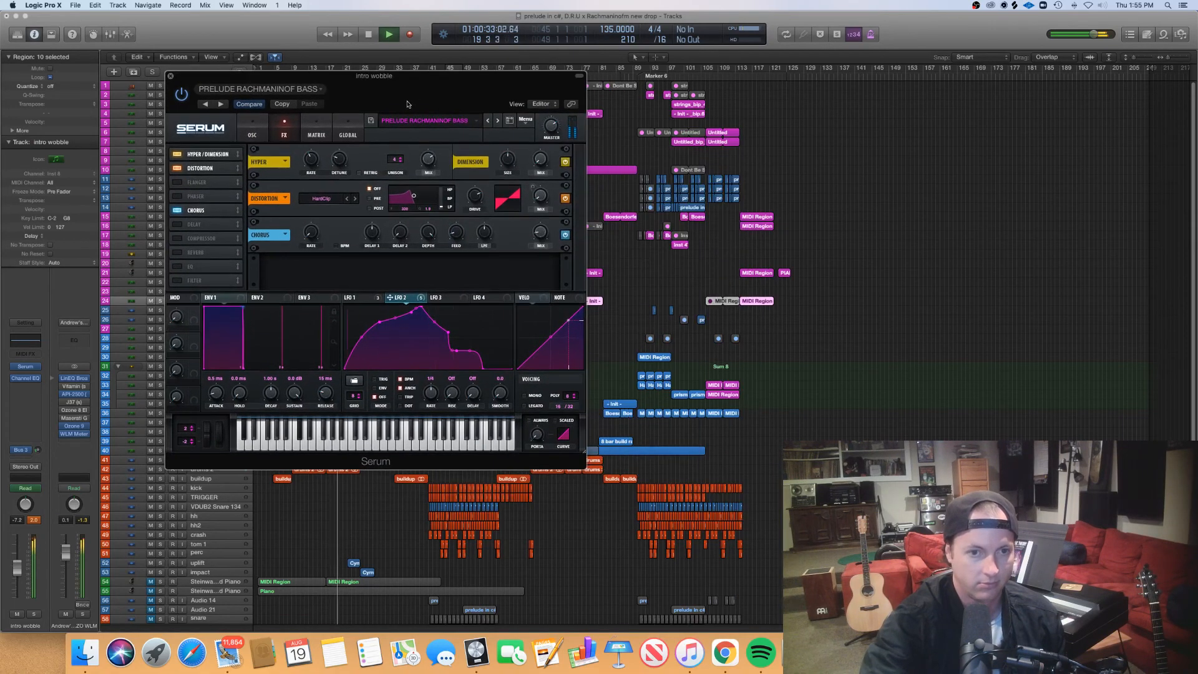
pyautogui.click(308, 131)
pyautogui.click(287, 134)
pyautogui.click(256, 134)
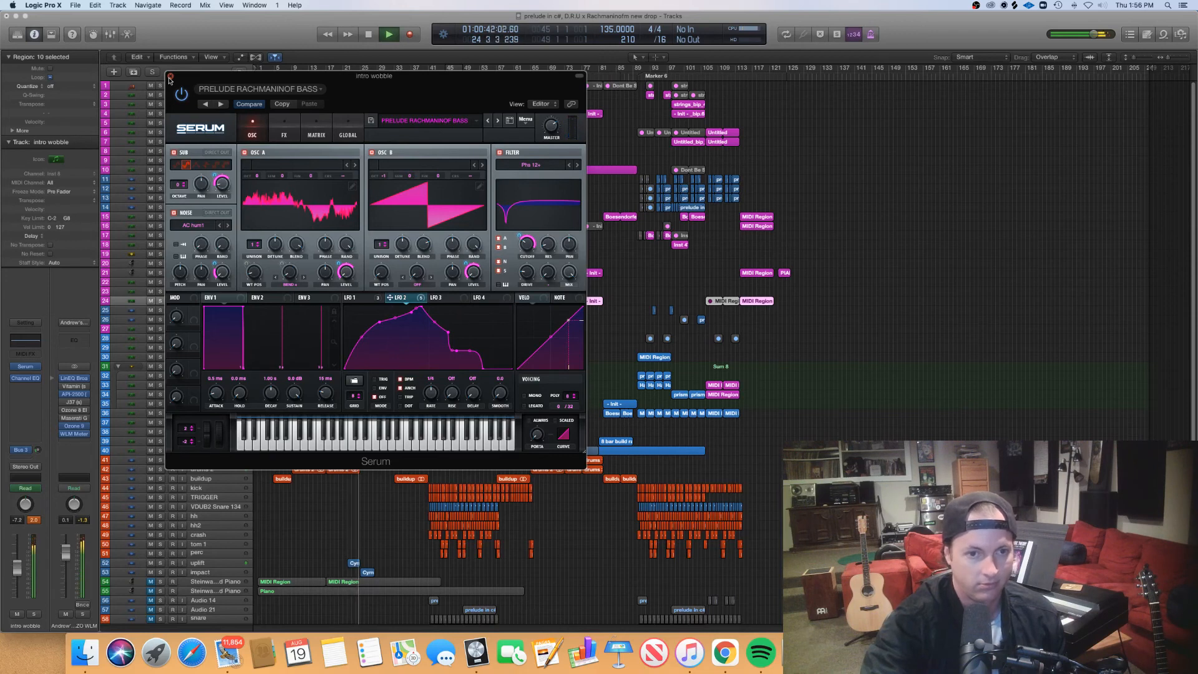
pyautogui.click(170, 77)
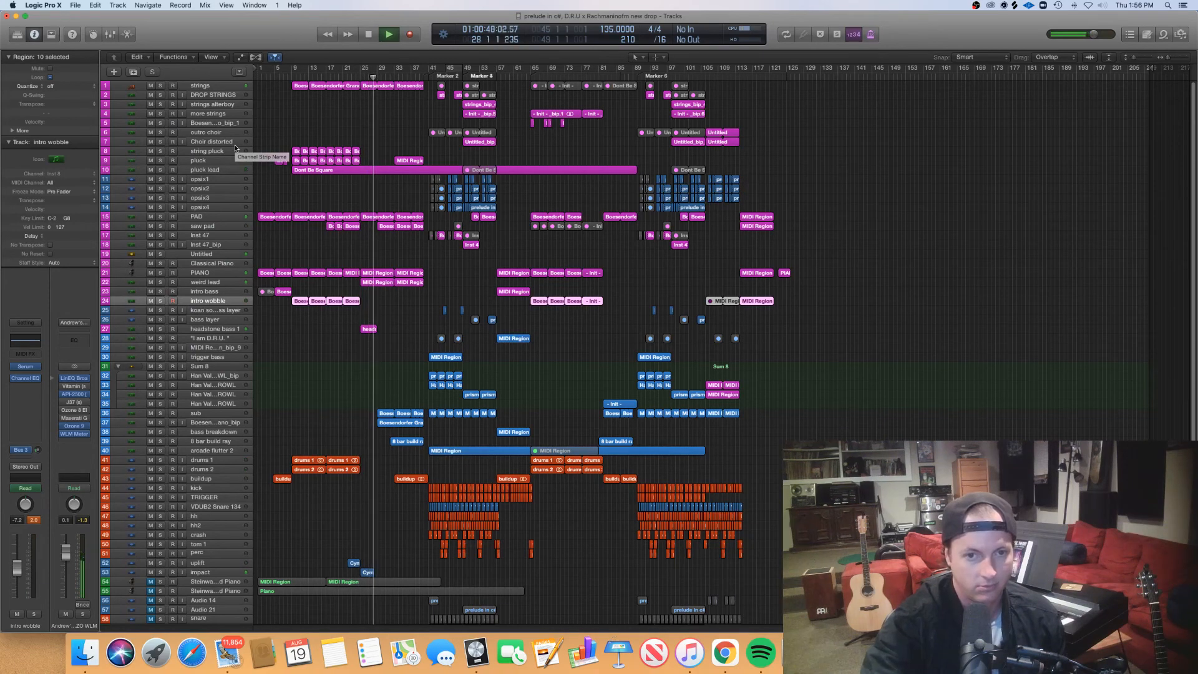
# - Select the bounced Boesendorfer piano track below the sub and open its audio region in the editor during playback
pyautogui.click(522, 196)
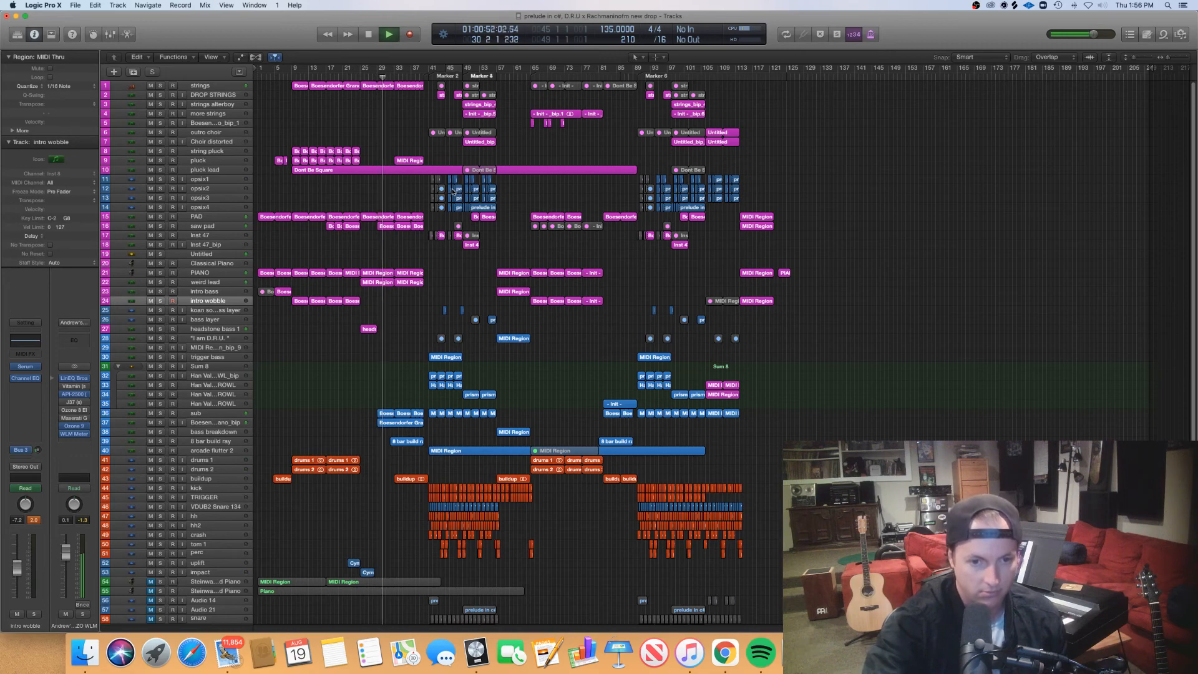
pyautogui.click(211, 419)
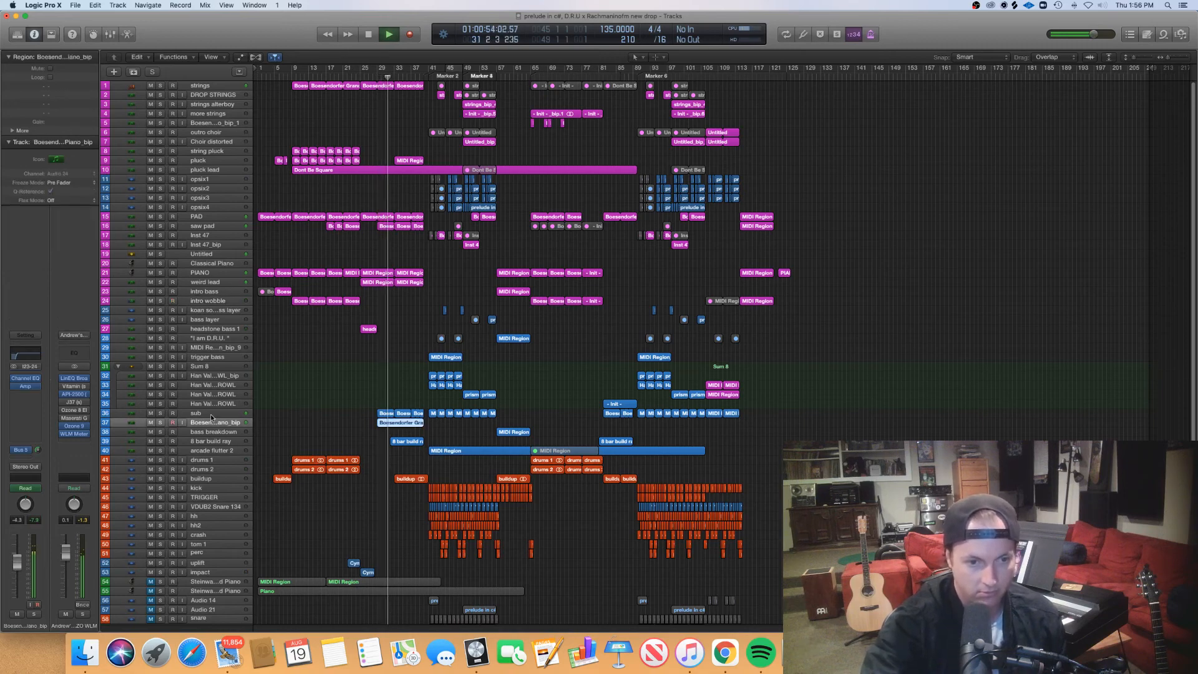
pyautogui.doubleClick(409, 424)
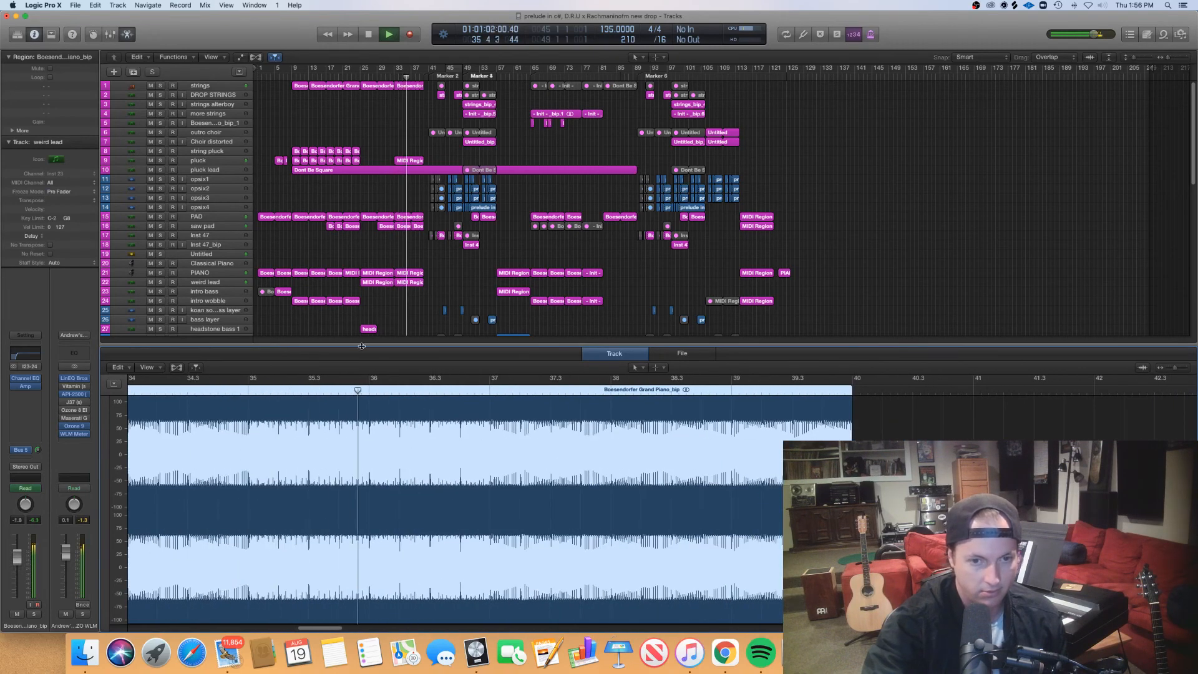
# - Close the audio editor and examine the Serum Han Valen GROWL patch on the upper growl instrument track during playback
pyautogui.press('e')
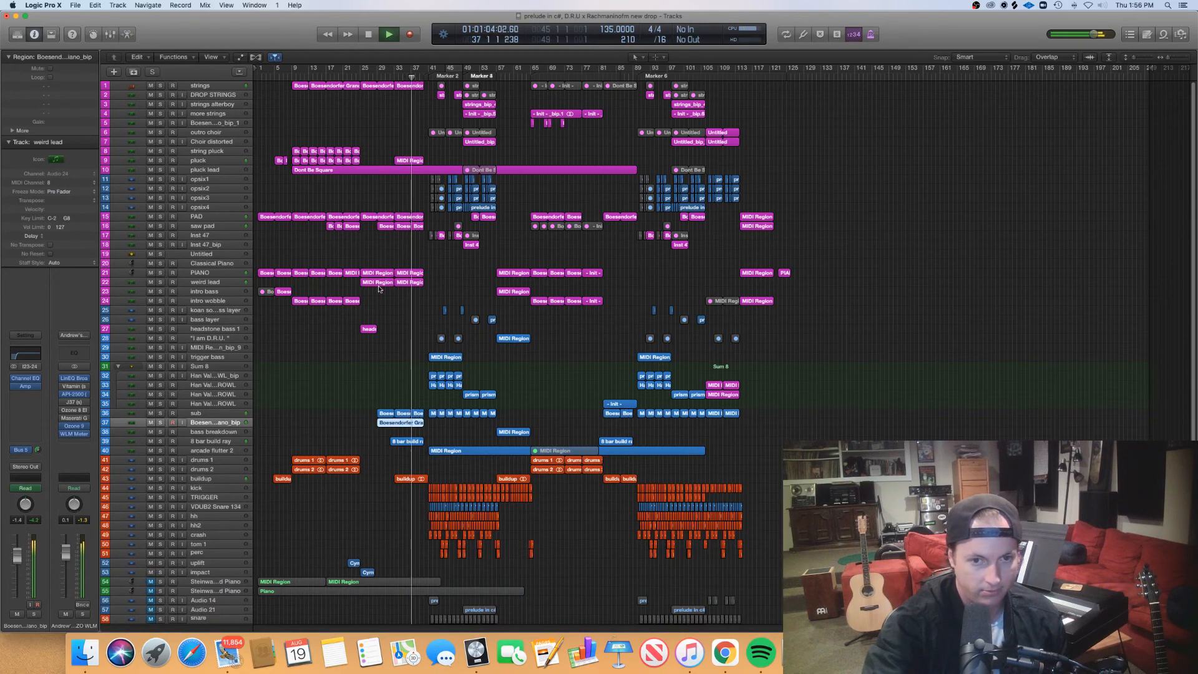
pyautogui.click(206, 384)
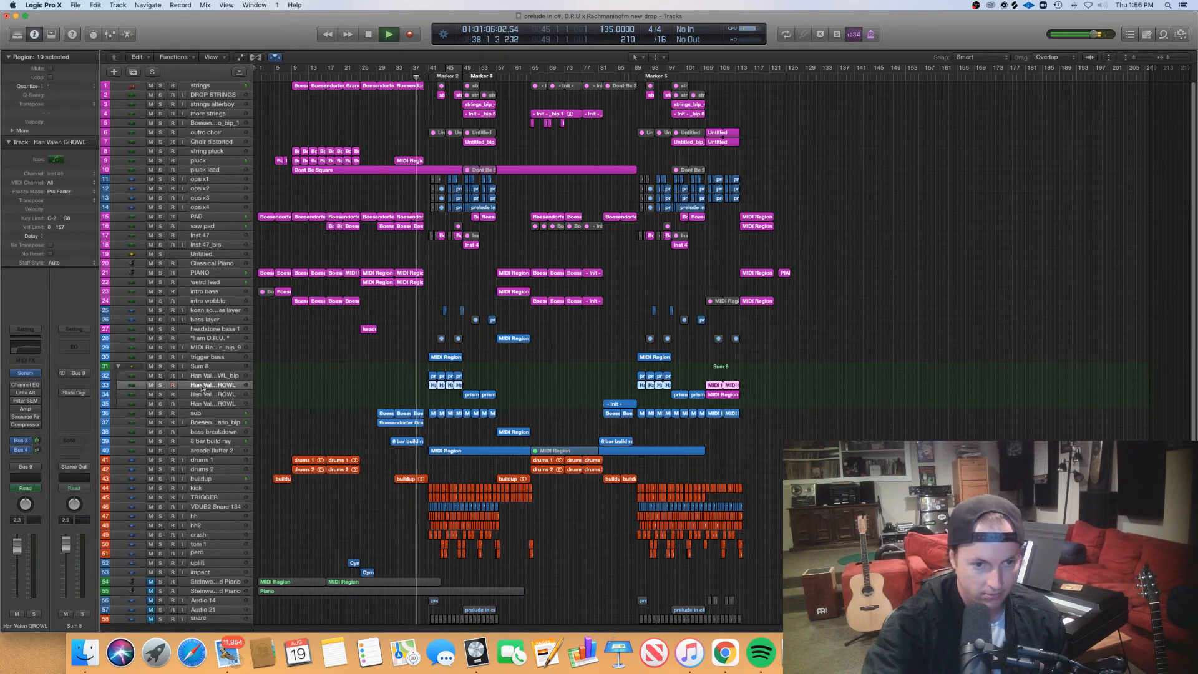
pyautogui.click(25, 373)
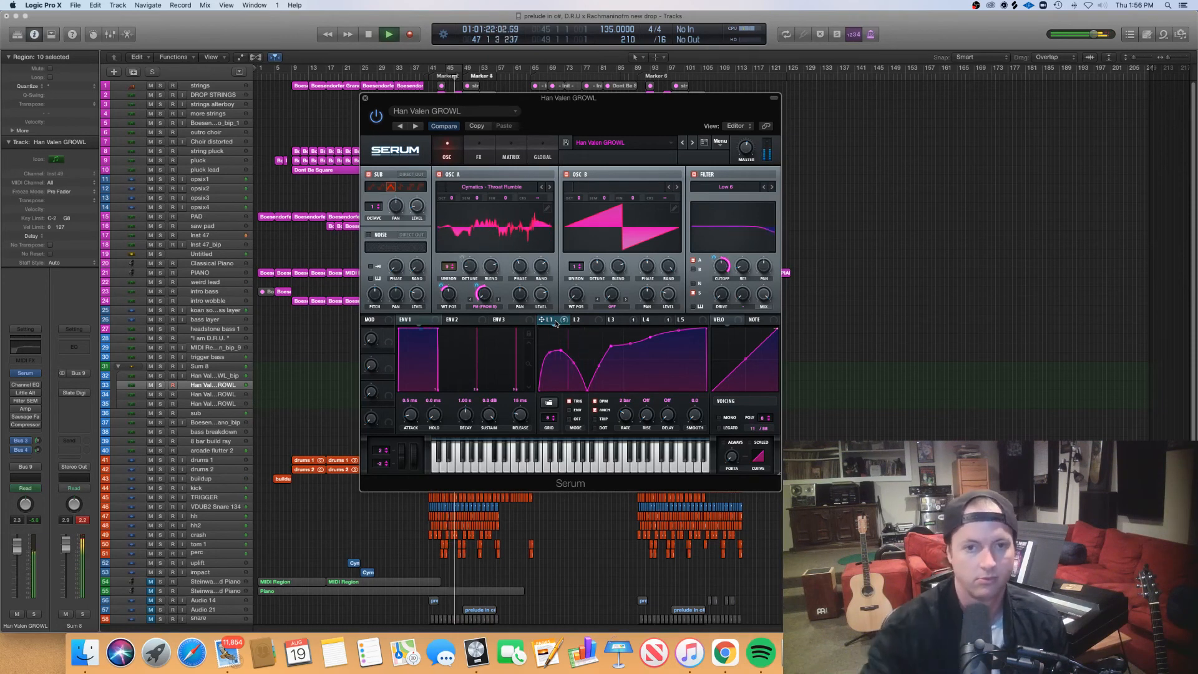
pyautogui.moveTo(389, 101); pyautogui.dragTo(119, 48)
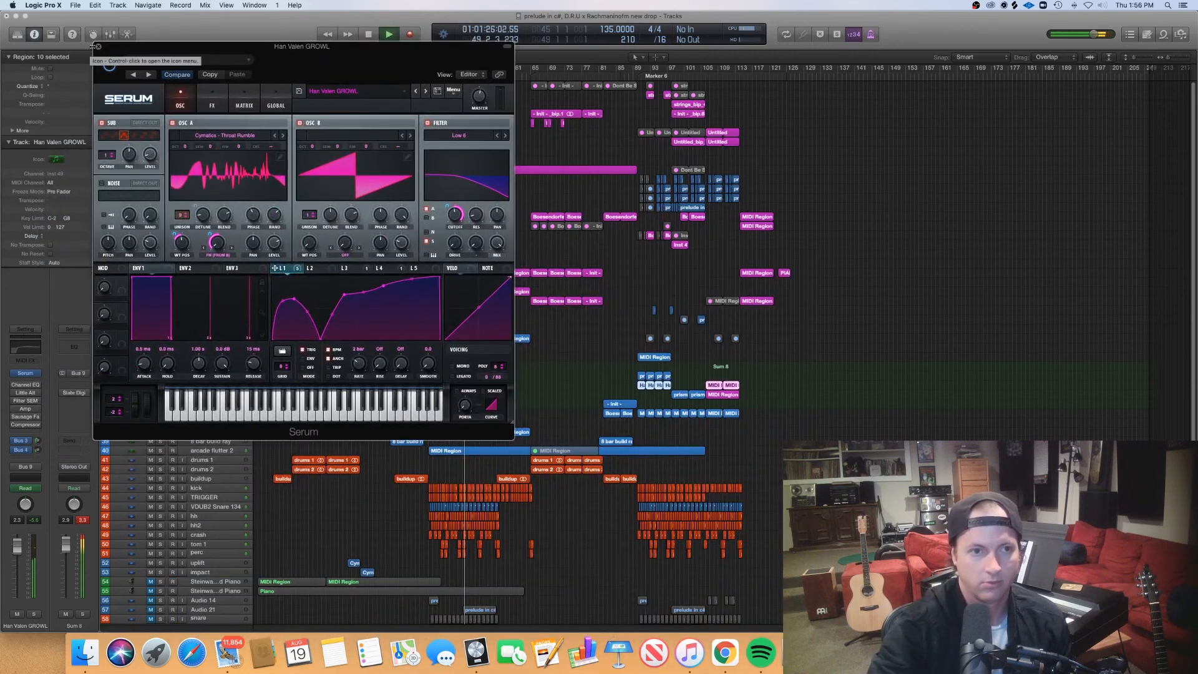
pyautogui.click(96, 48)
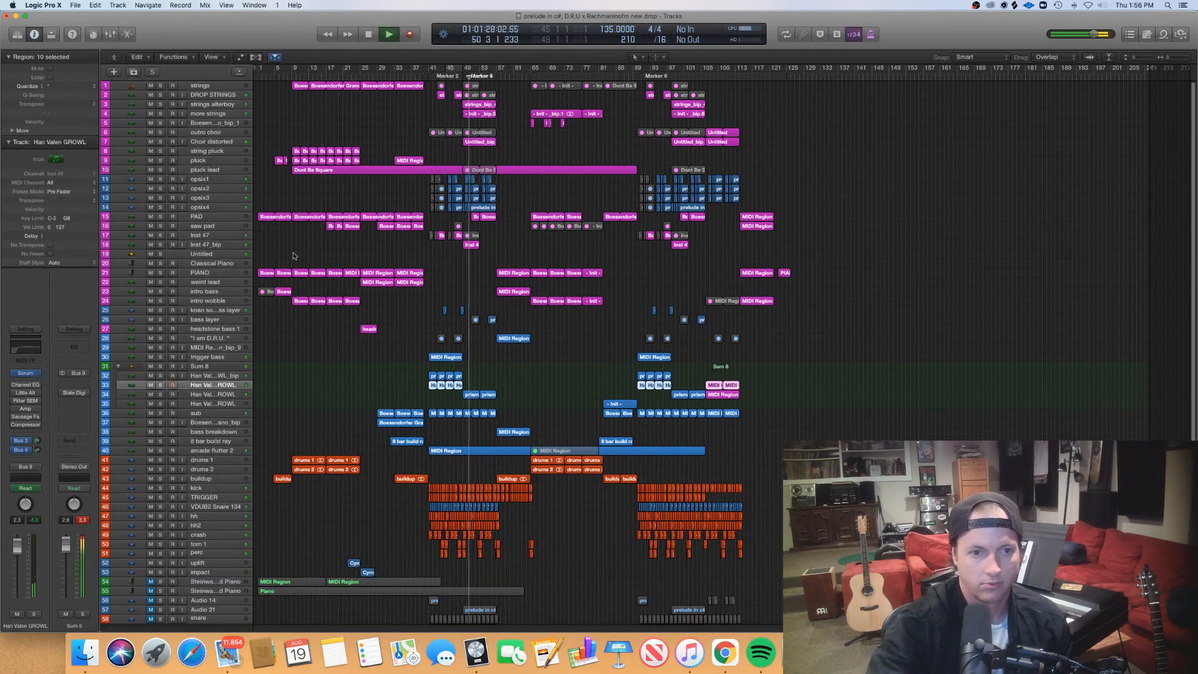
# - Examine the chords of the PAD track's two first-drop regions in the piano roll up to bar 57, and close the editor
pyautogui.click(226, 219)
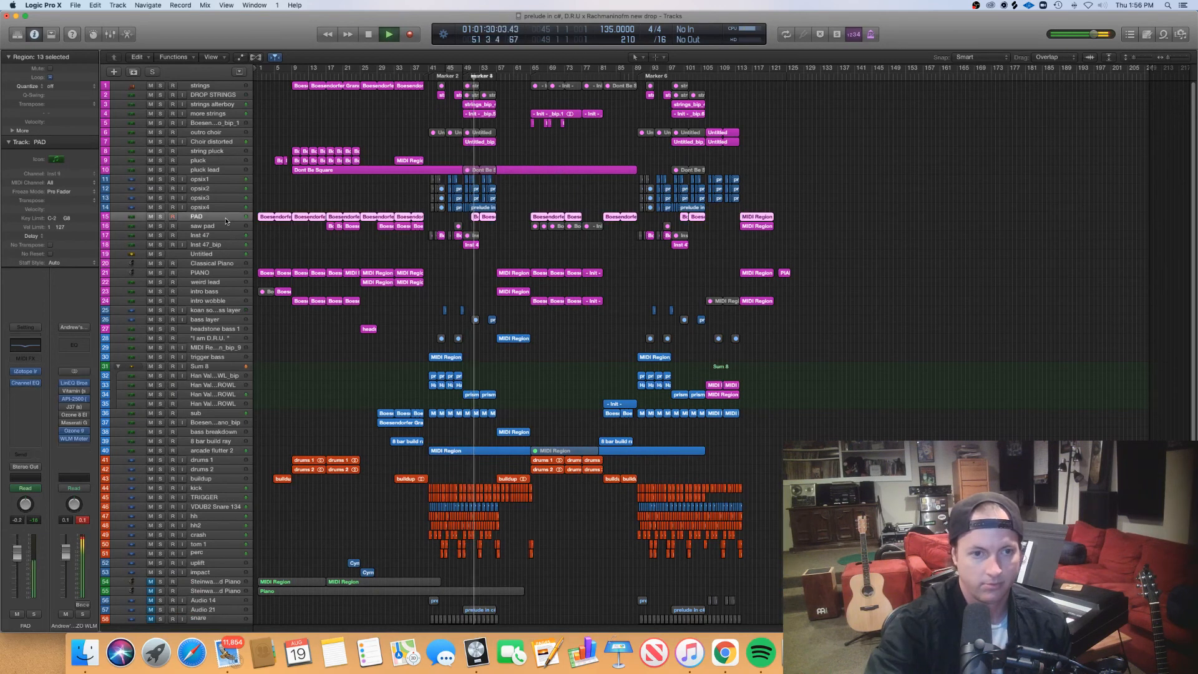
pyautogui.moveTo(503, 229); pyautogui.dragTo(476, 219)
pyautogui.press('p')
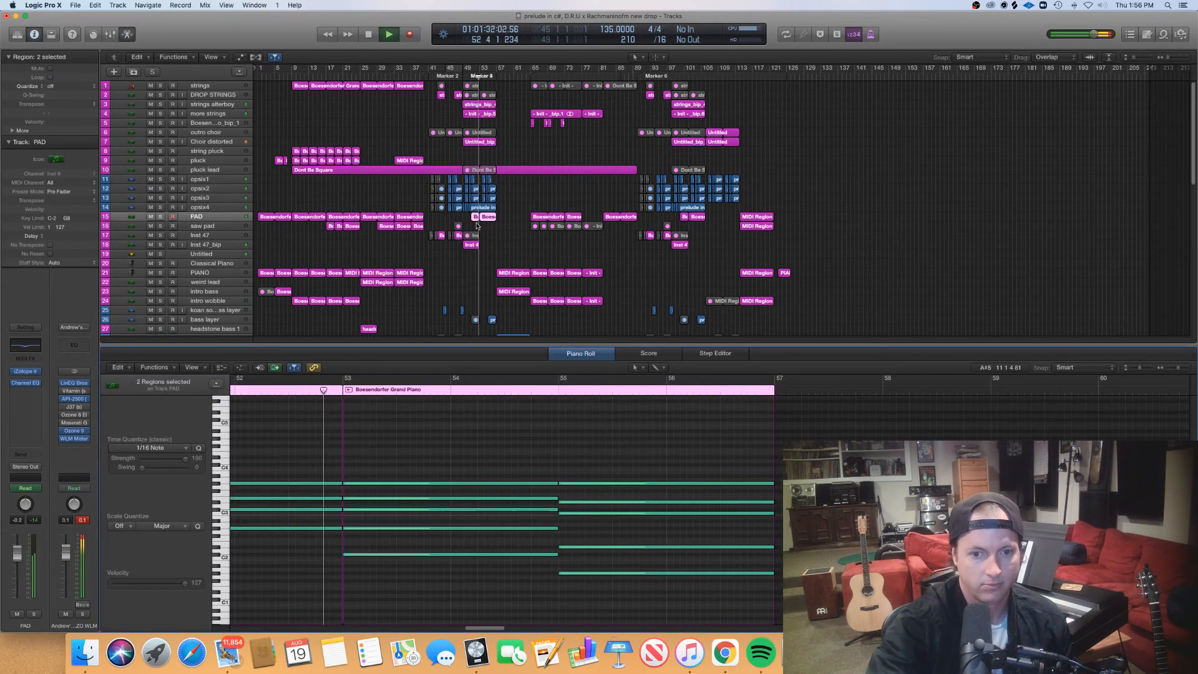
pyautogui.hscroll(3, 543, 429)
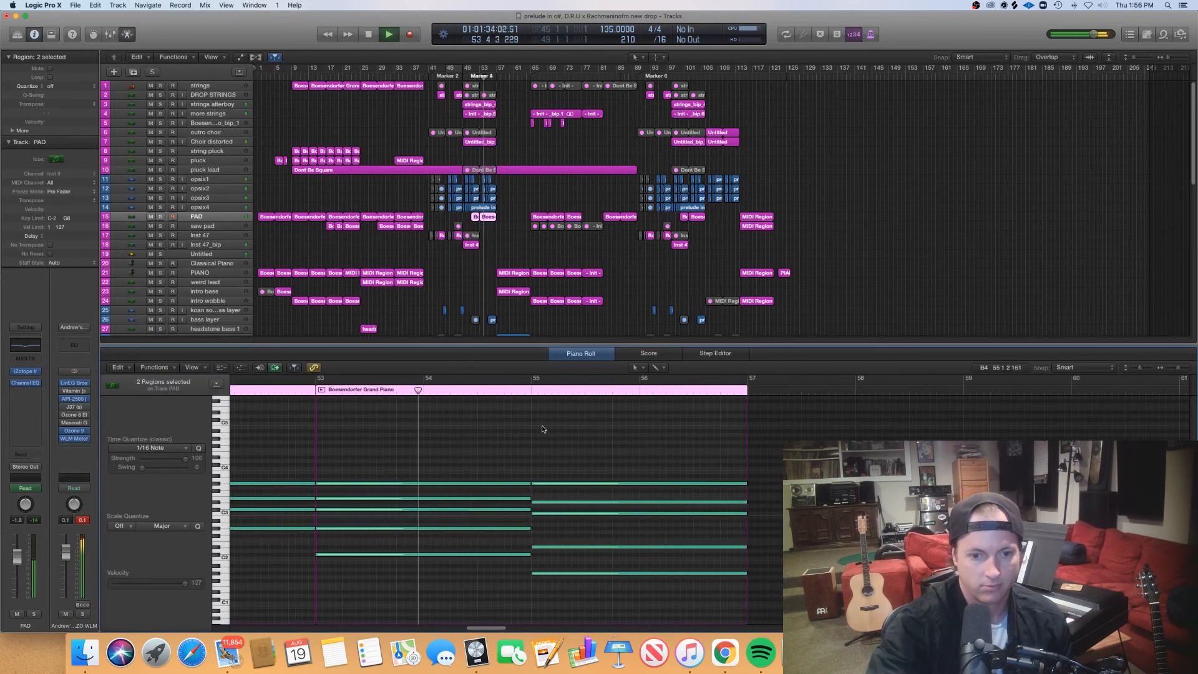
pyautogui.hscroll(1, 543, 429)
pyautogui.hscroll(3, 543, 429)
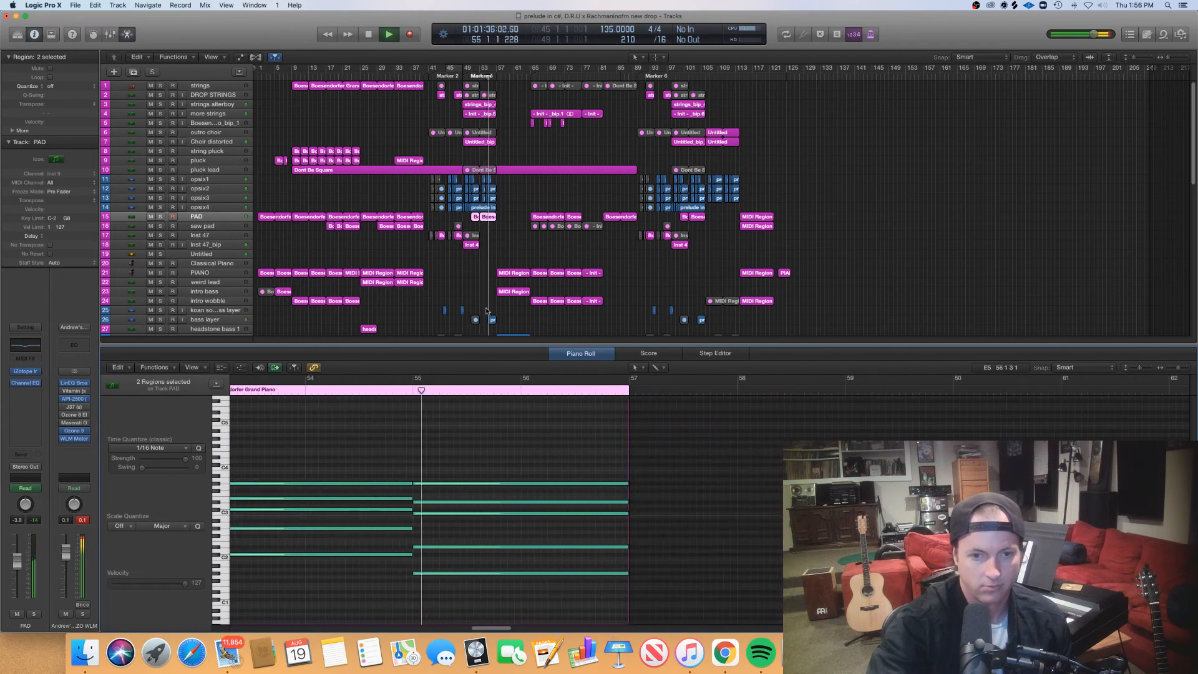
pyautogui.press('p')
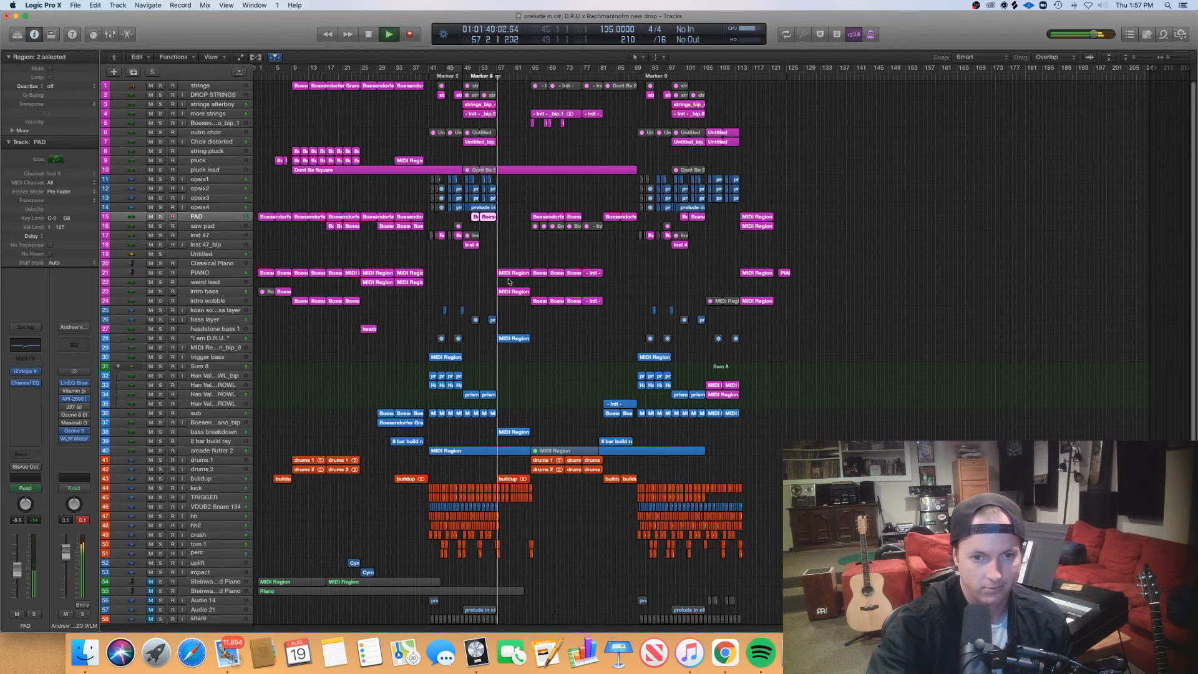
# - Select the PIANO track's five regions from bar 57 to bar 81 and examine their notes in the piano roll
pyautogui.moveTo(509, 281); pyautogui.dragTo(586, 274)
pyautogui.press('p')
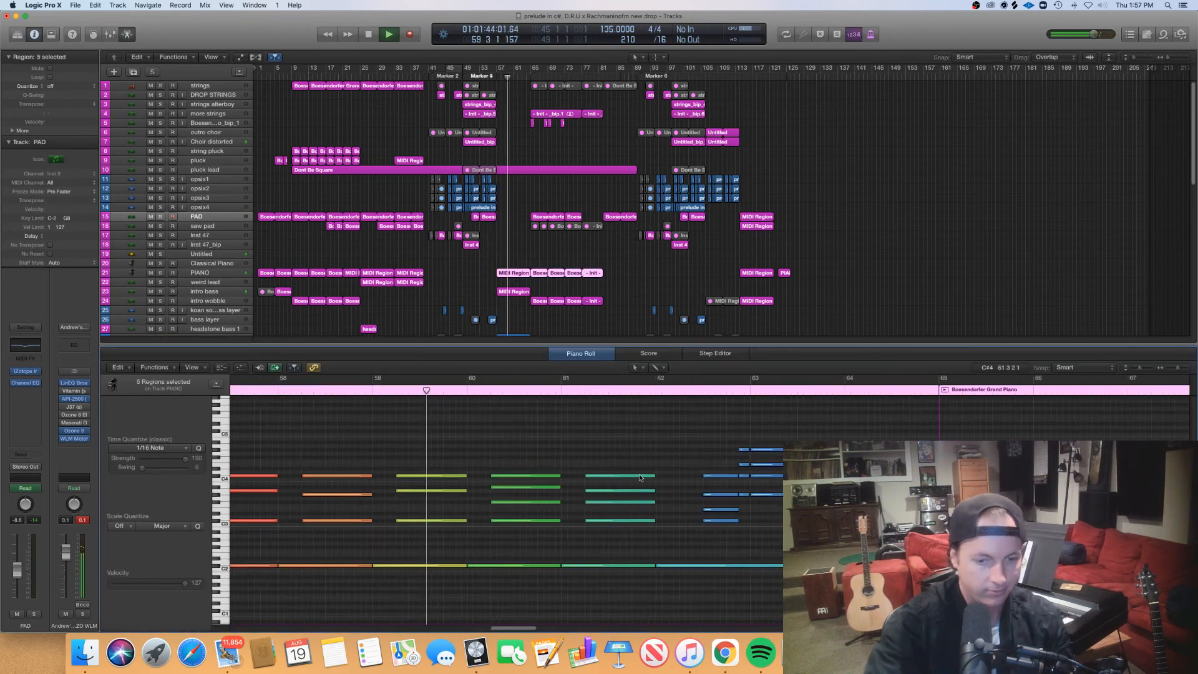
pyautogui.scroll(-5, 644, 486)
pyautogui.hscroll(3, 643, 483)
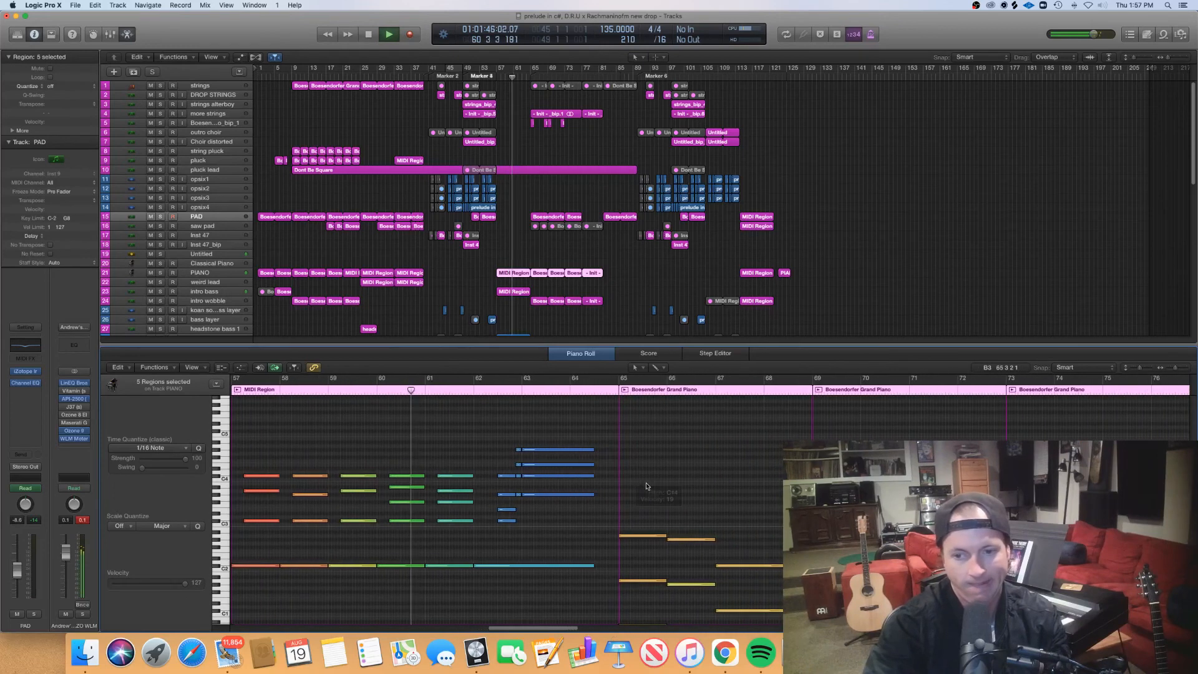
pyautogui.scroll(-2, 1187, 459)
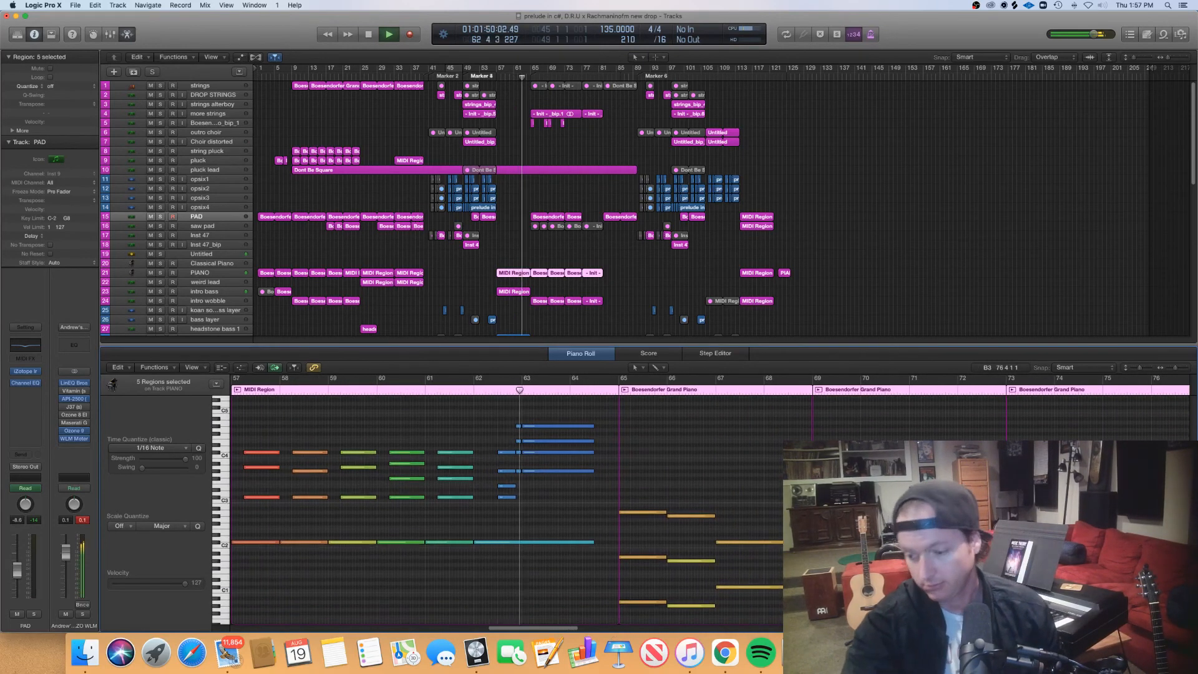
pyautogui.scroll(-2, 506, 505)
pyautogui.scroll(-2, 506, 505)
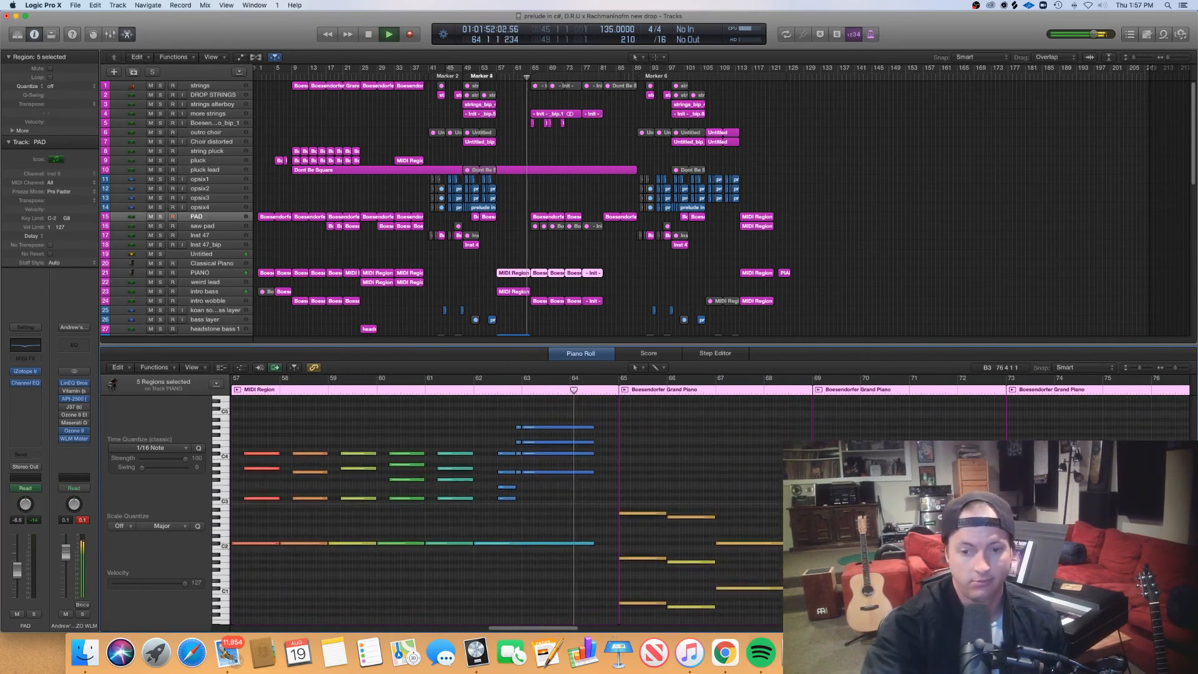
pyautogui.scroll(-8, 505, 505)
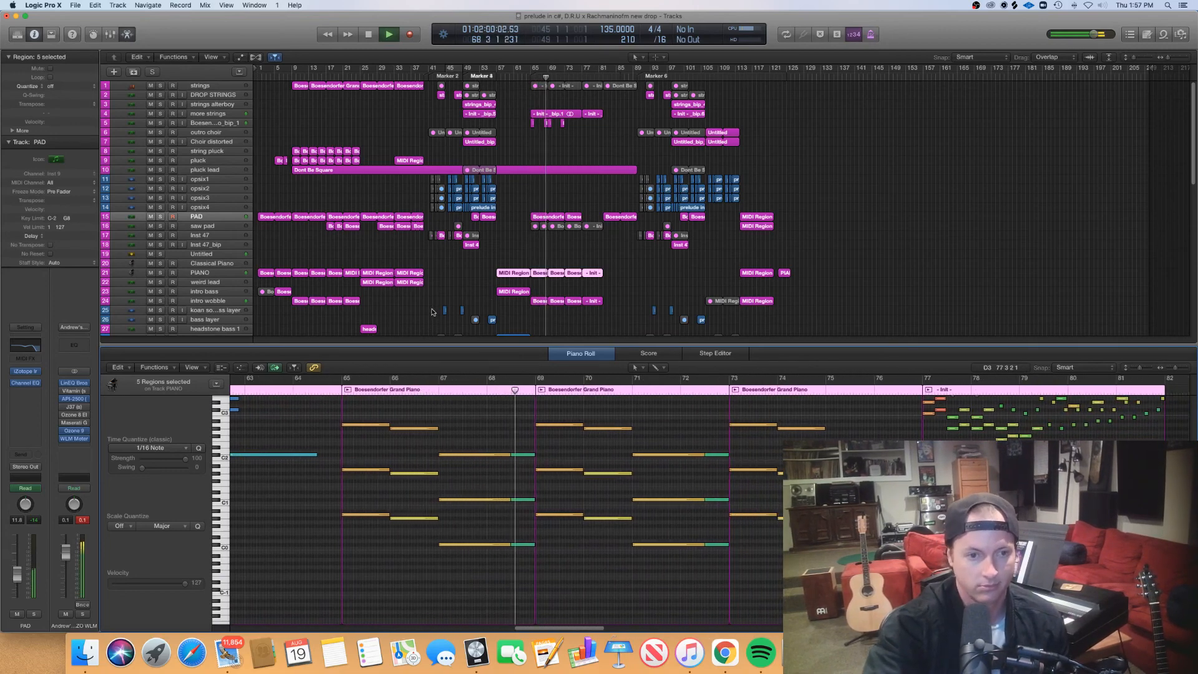
# - Examine the four intro wobble regions between bars 65 and 81 in the piano roll
pyautogui.click(592, 302)
pyautogui.hscroll(-5, 617, 432)
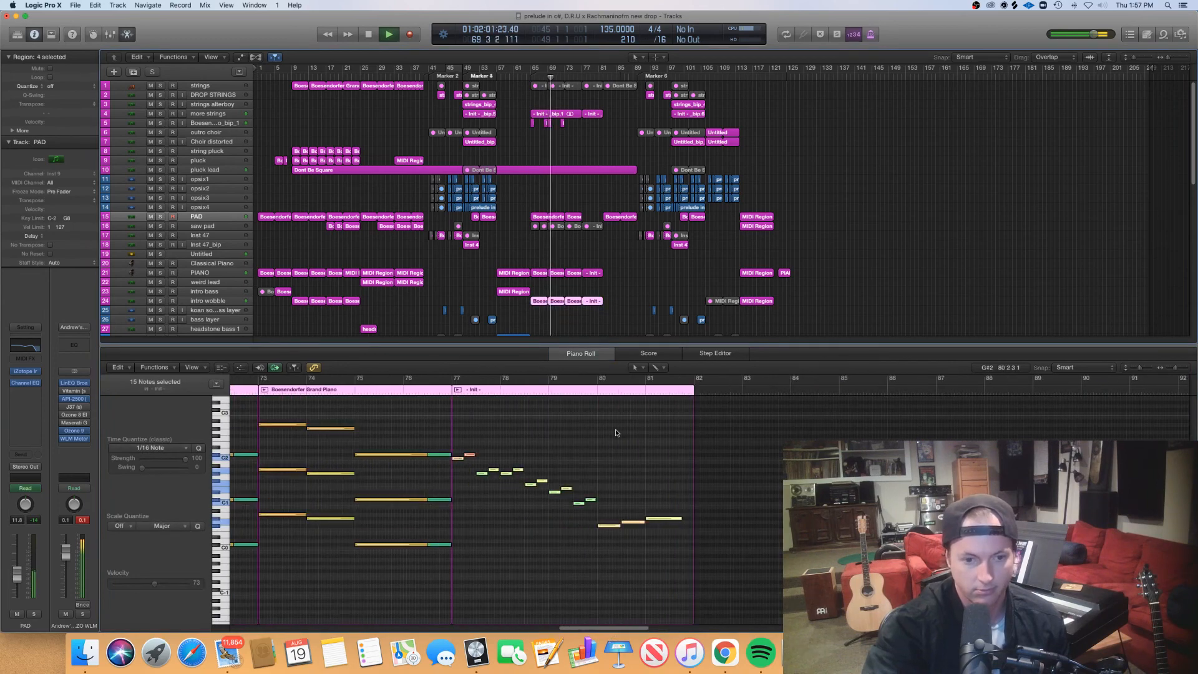
pyautogui.hscroll(-12, 624, 380)
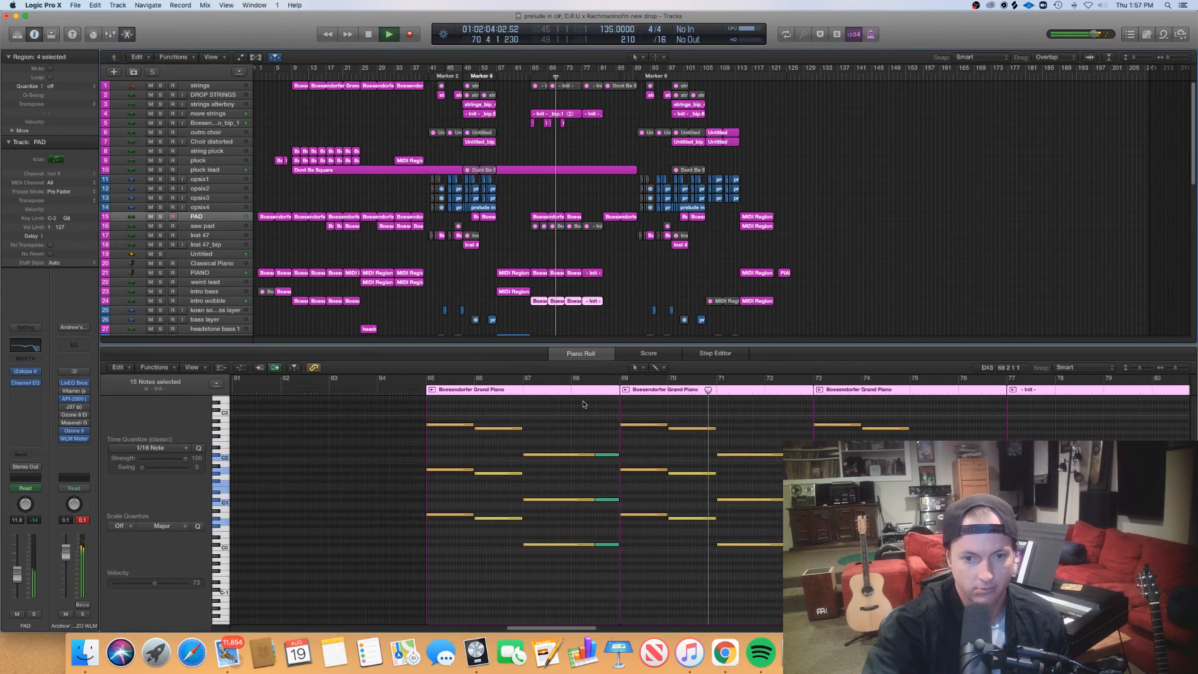
# - Inspect the PAD track's Boesendorfer Grand Piano region at bar 82 in the piano roll, and close the editor
pyautogui.hscroll(3, 585, 406)
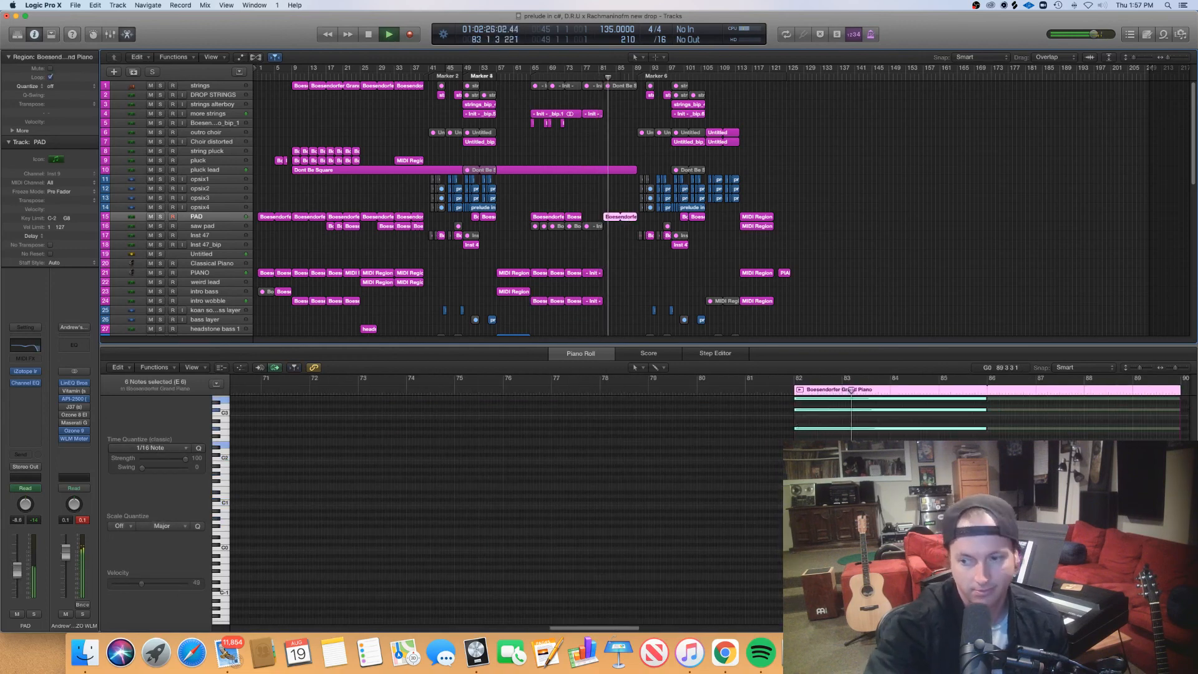
pyautogui.scroll(5, 797, 428)
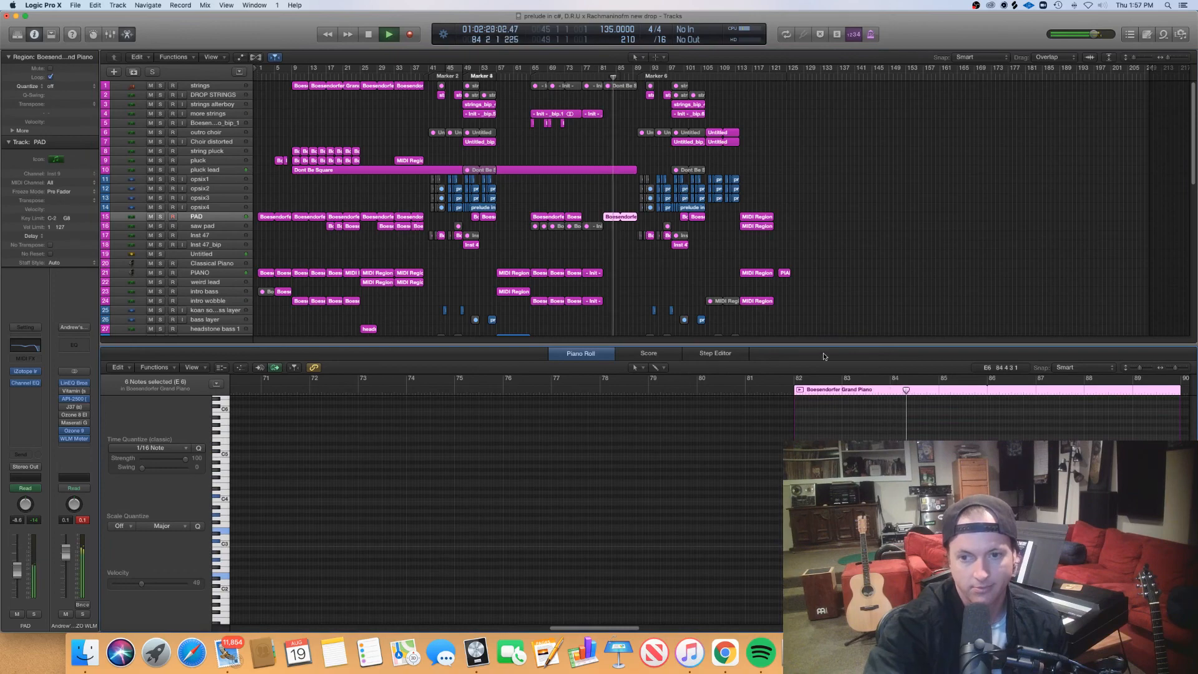
pyautogui.press('p')
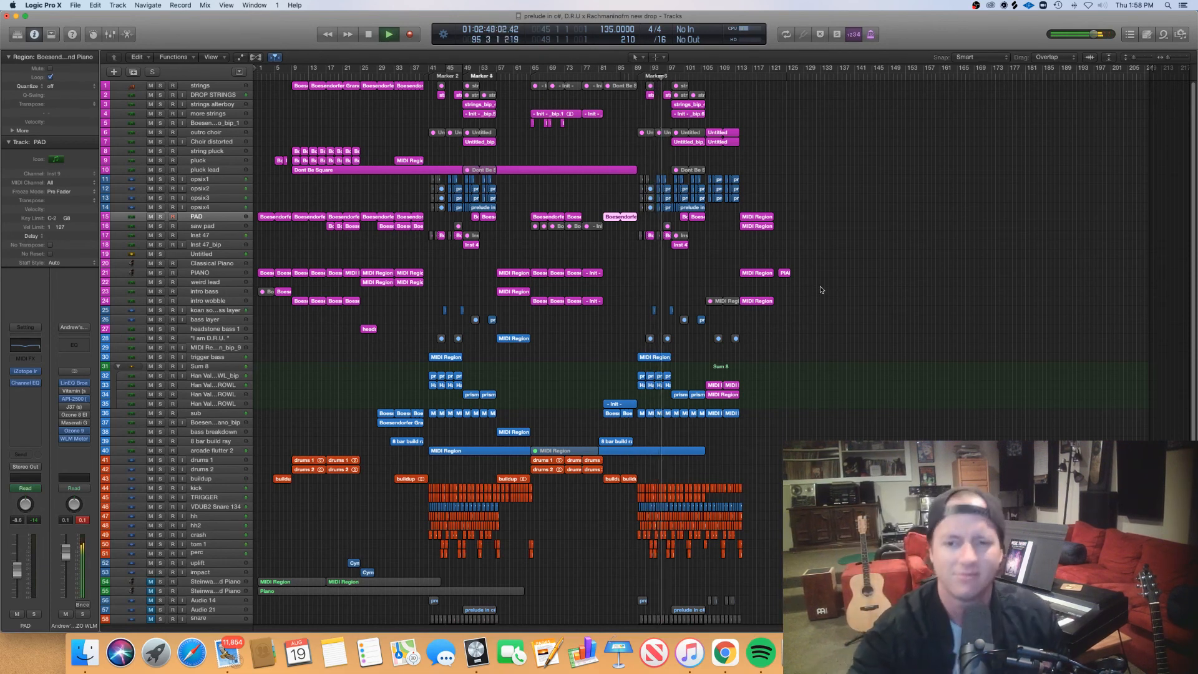
# - Show the second drop's prism growl regions in the piano roll and examine LFO 2 in that track's Serum patch
pyautogui.doubleClick(689, 397)
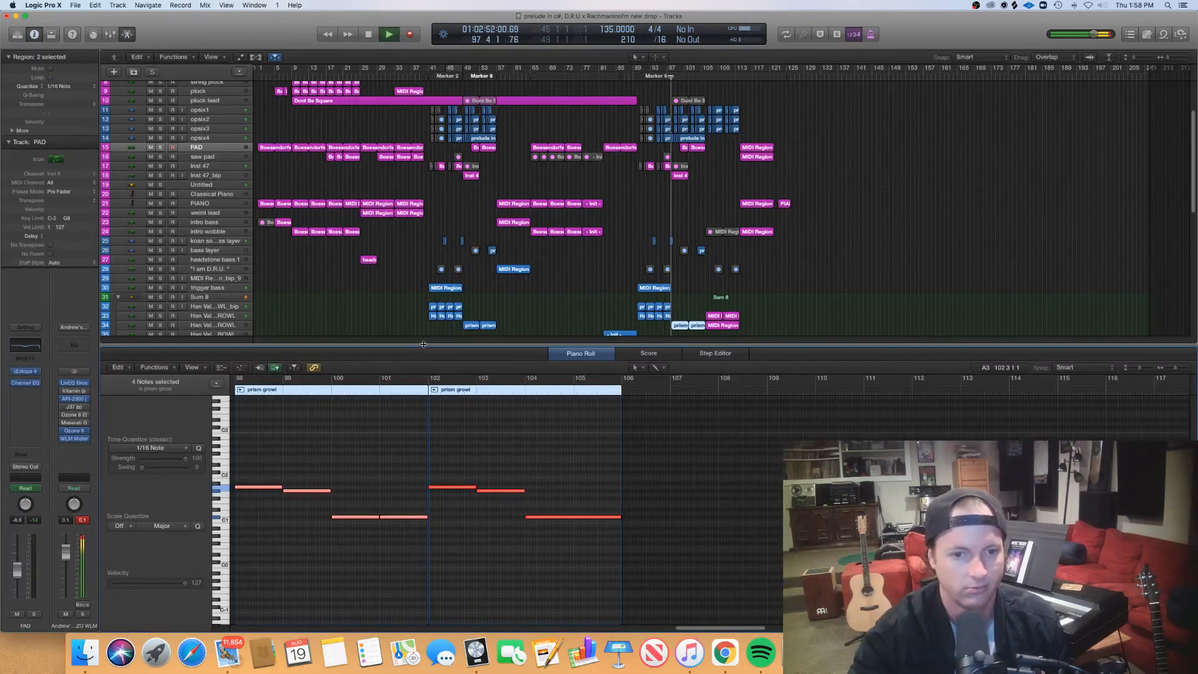
pyautogui.moveTo(421, 343); pyautogui.dragTo(374, 404)
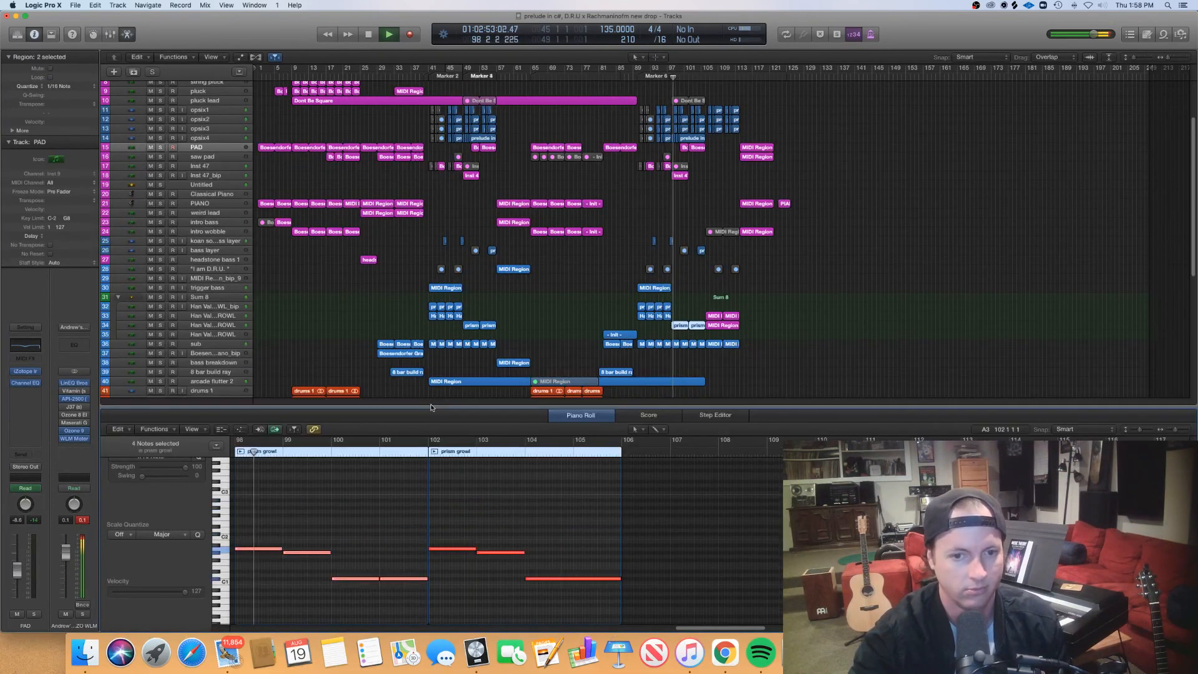
pyautogui.click(236, 325)
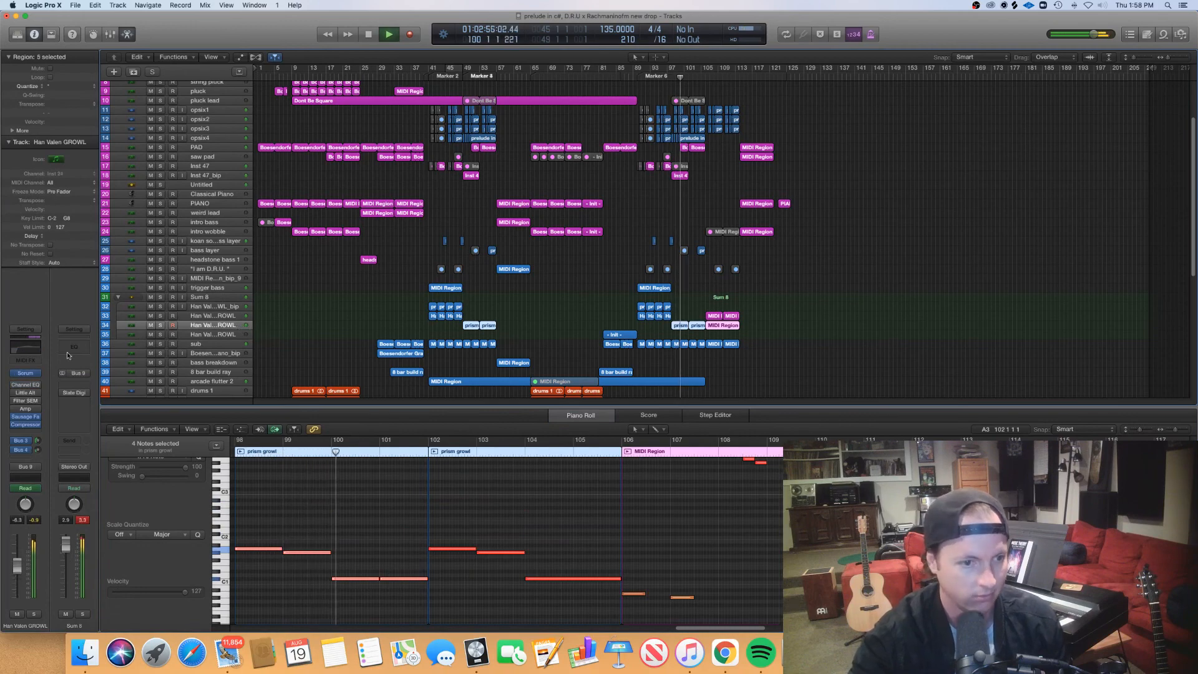
pyautogui.click(25, 374)
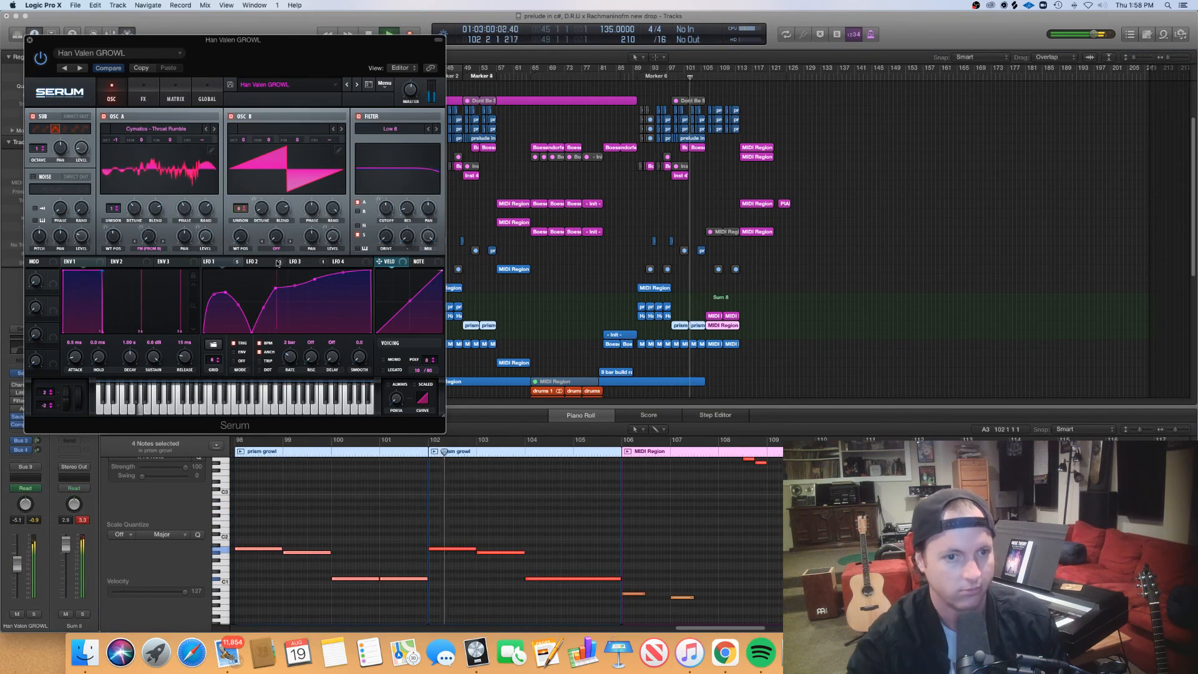
pyautogui.click(256, 261)
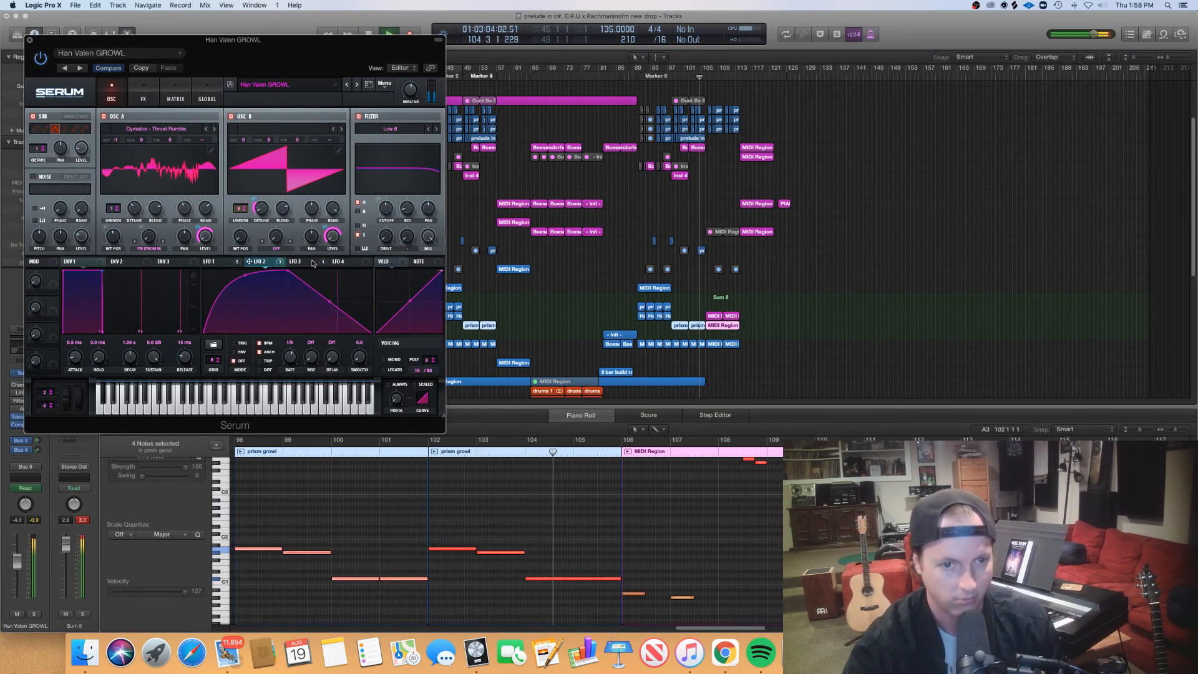
pyautogui.click(29, 39)
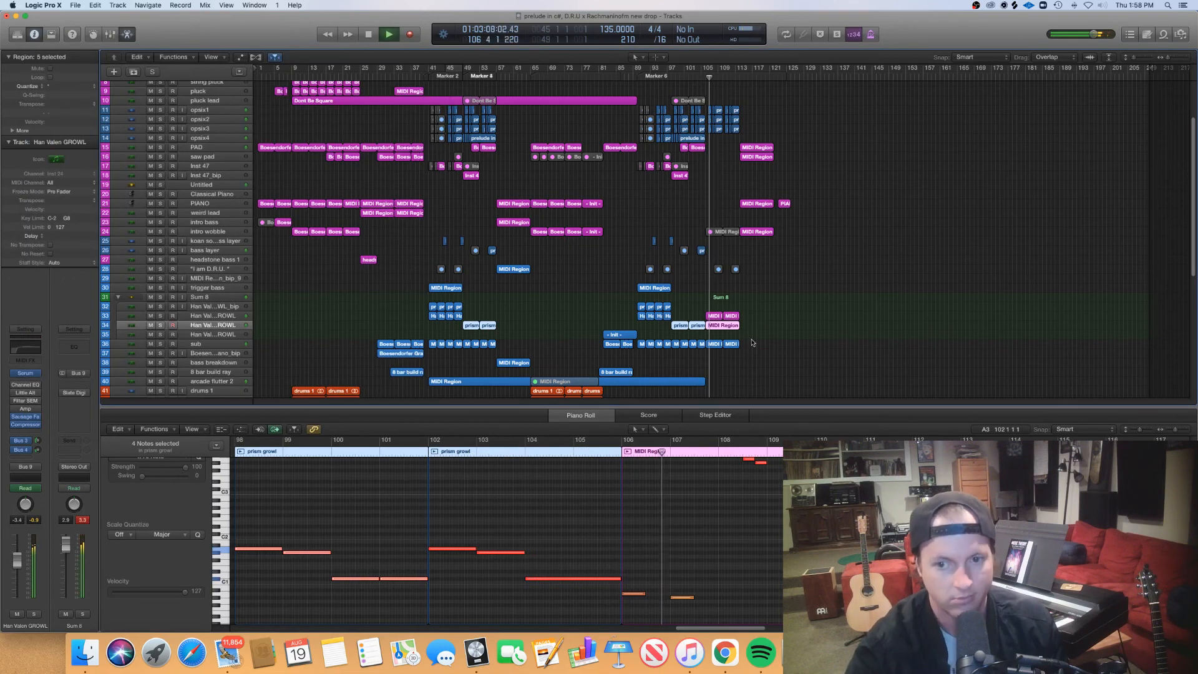
# - Examine the growl tracks' three MIDI regions from bar 106 in an enlarged piano roll, and stop playback after the song ends
pyautogui.moveTo(750, 334); pyautogui.dragTo(713, 318)
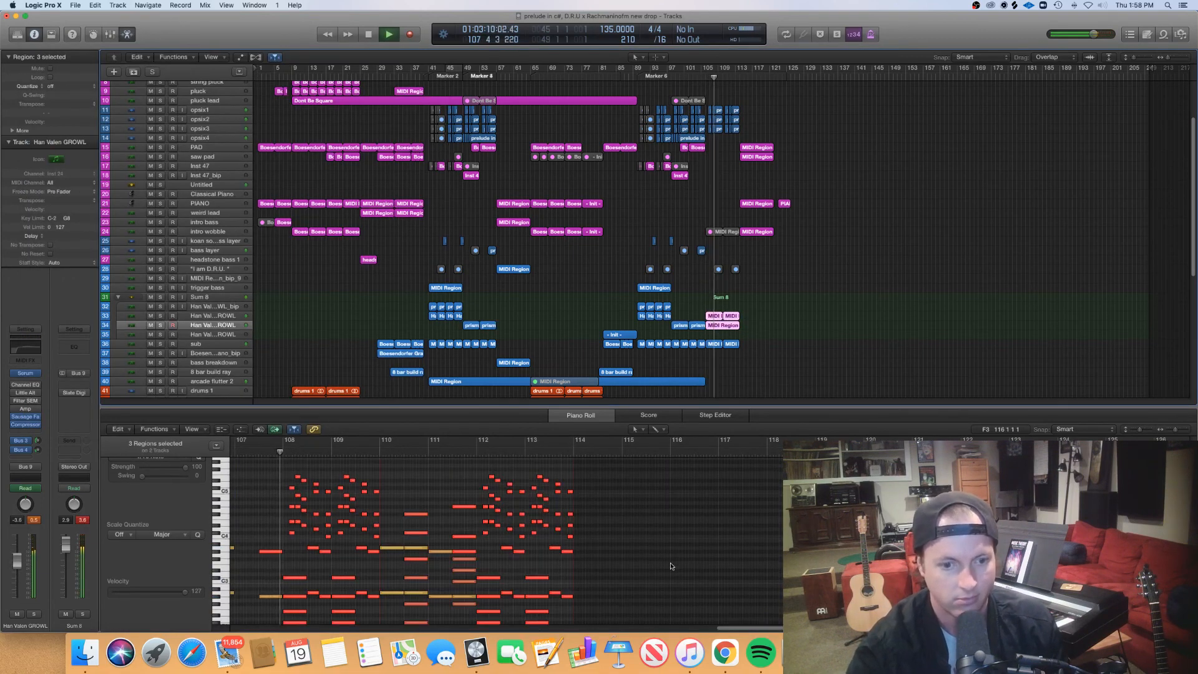
pyautogui.moveTo(751, 407); pyautogui.dragTo(748, 232)
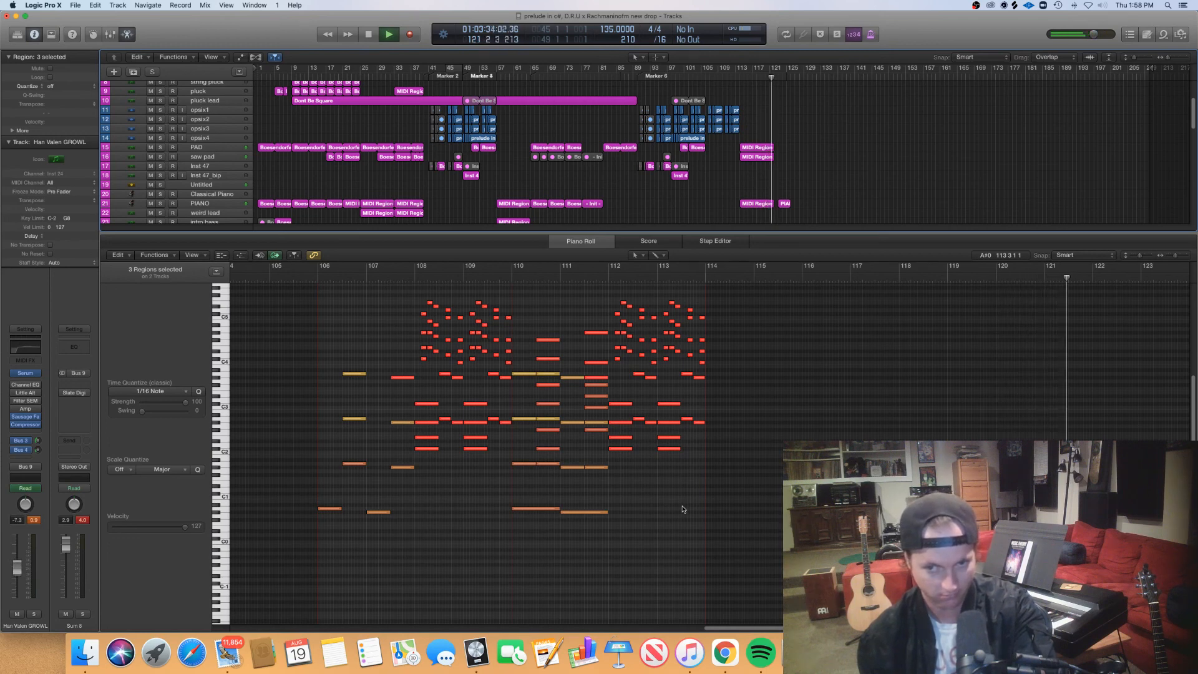
pyautogui.press('space')
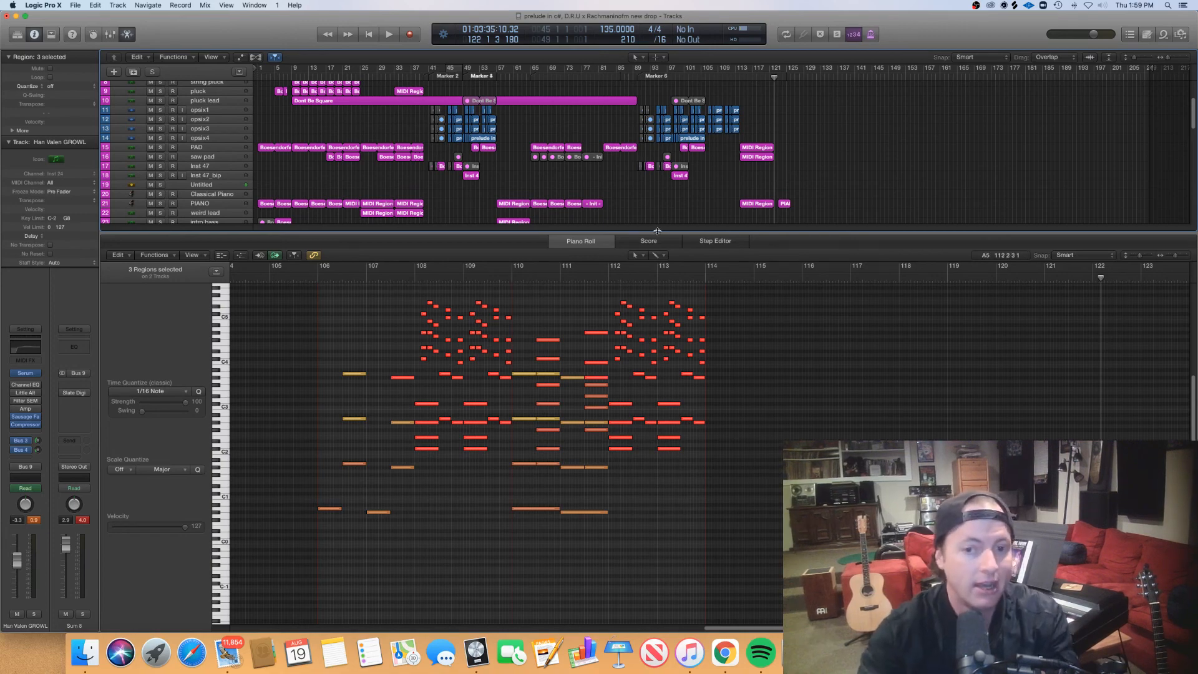
# - Close the piano roll and switch to OBS
pyautogui.press('p')
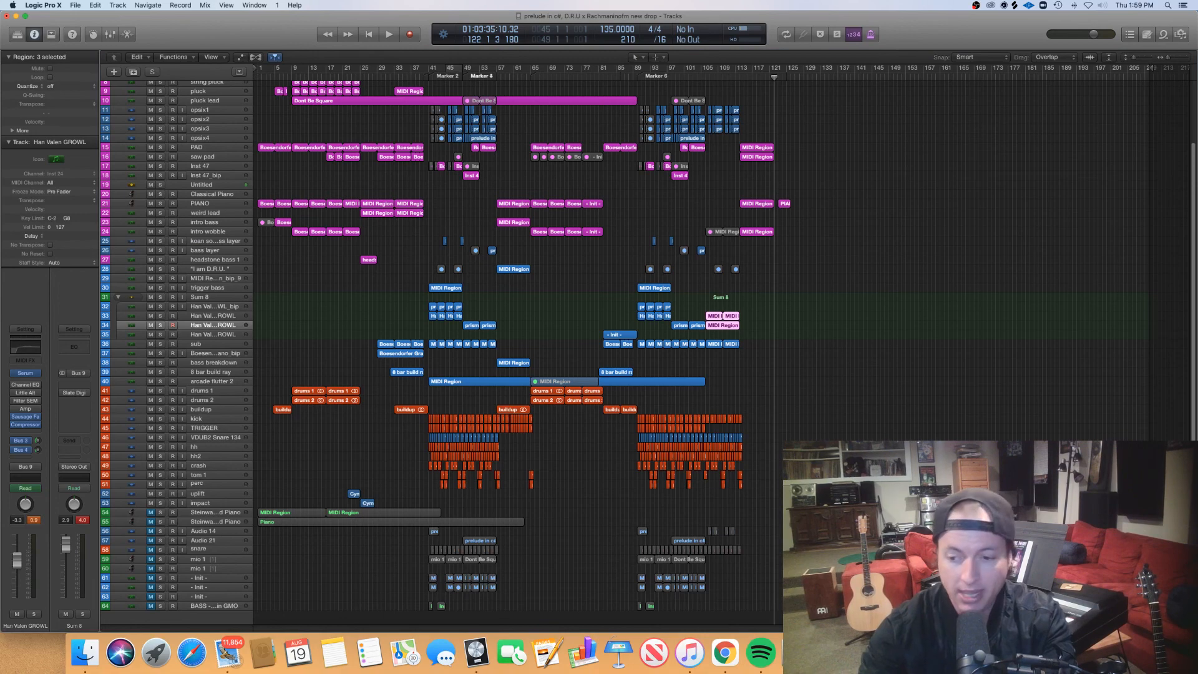
pyautogui.press('super+Tab')
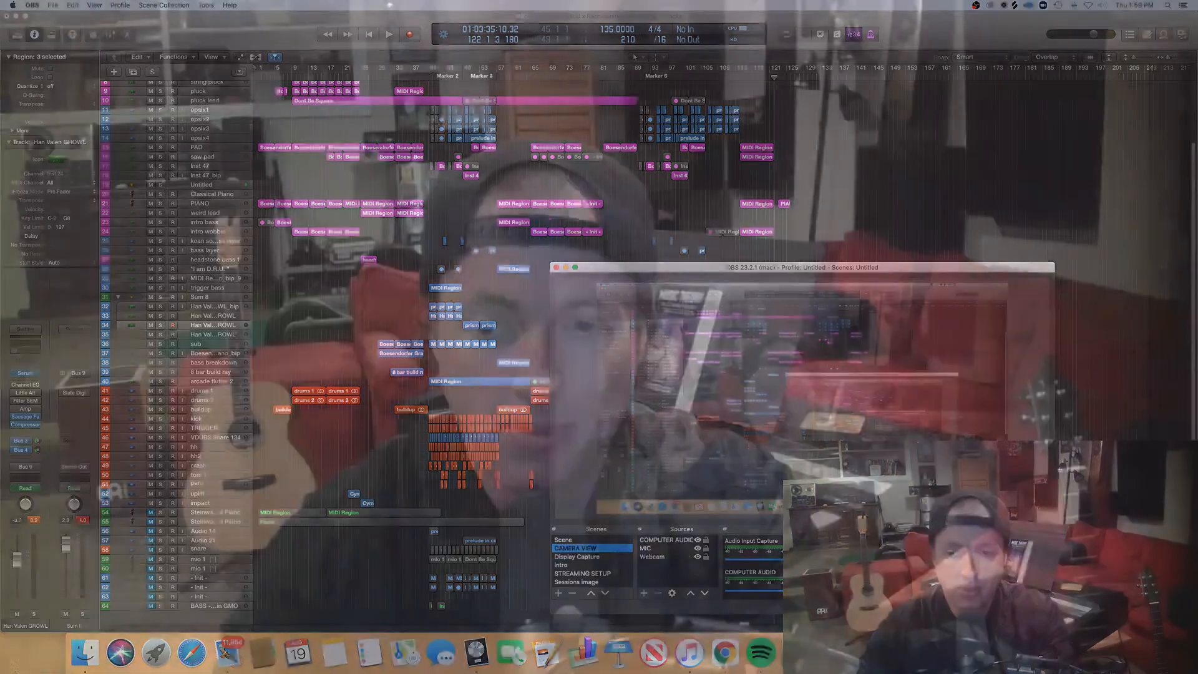